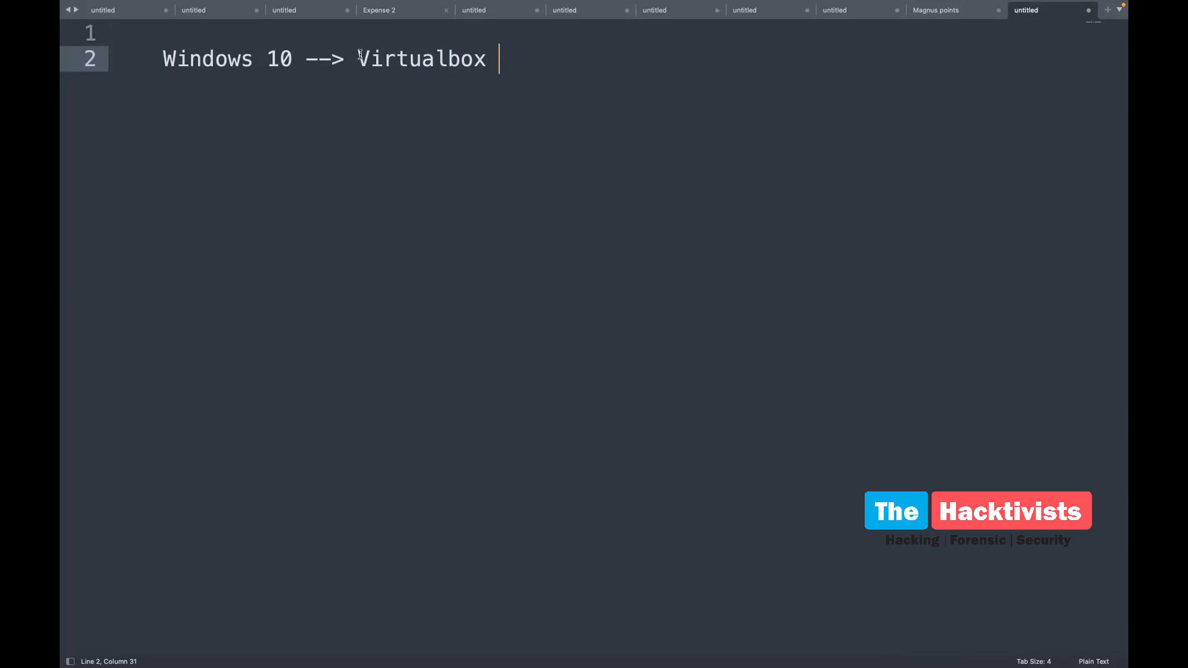
Add the line 'Install Windows 10 OS' beneath the Windows 10 --> Virtualbox heading
left_click_drag(358, 55, 568, 67)
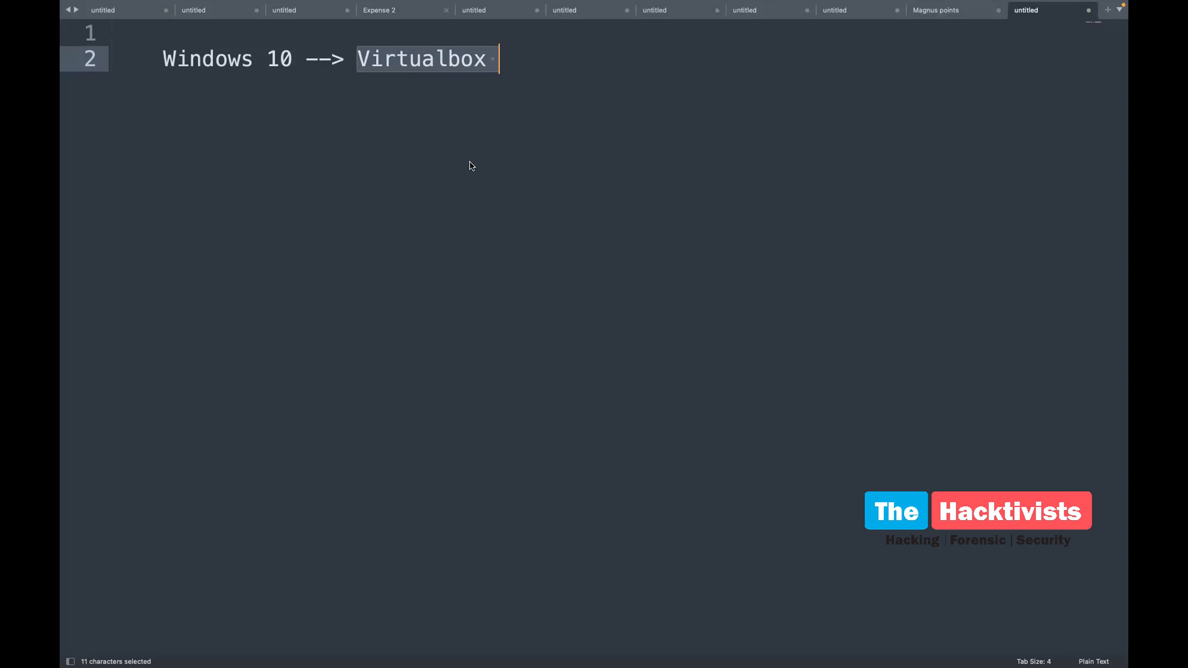
key("Right")
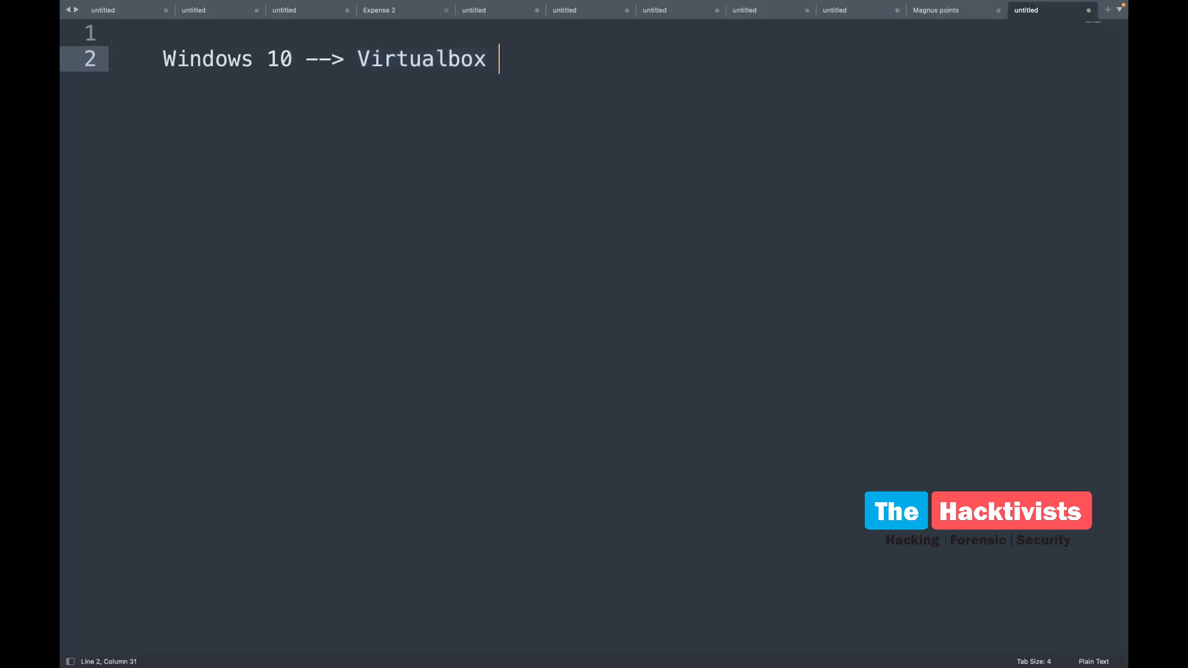
key("Return")
key("Return")
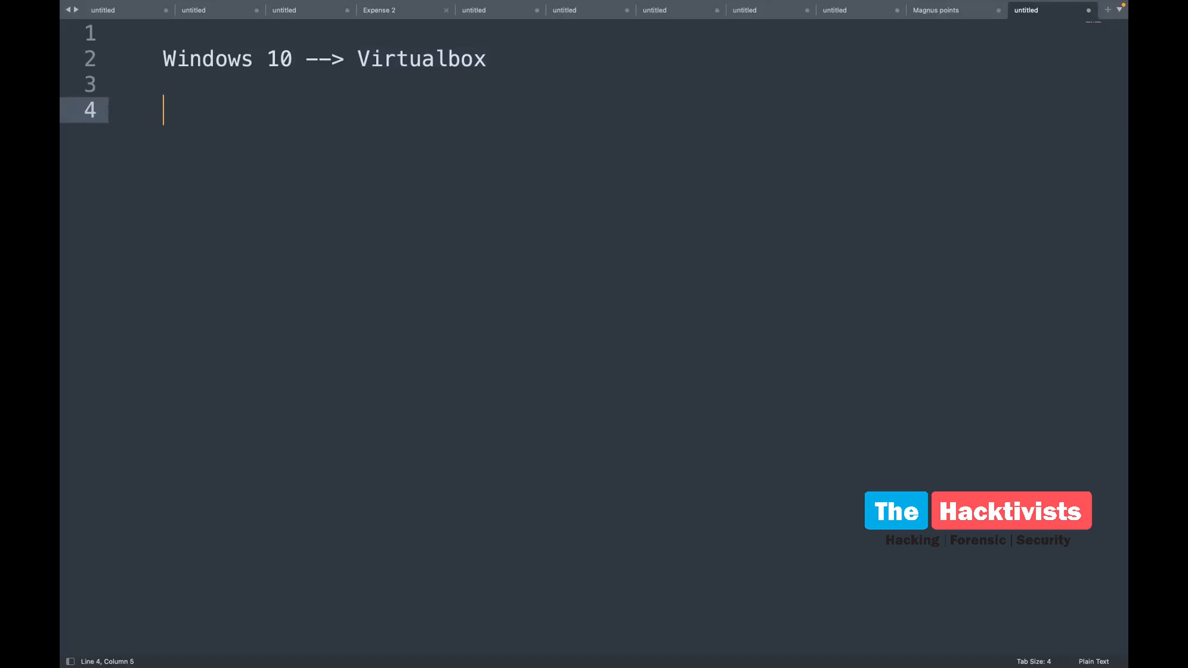
type("Install Wi")
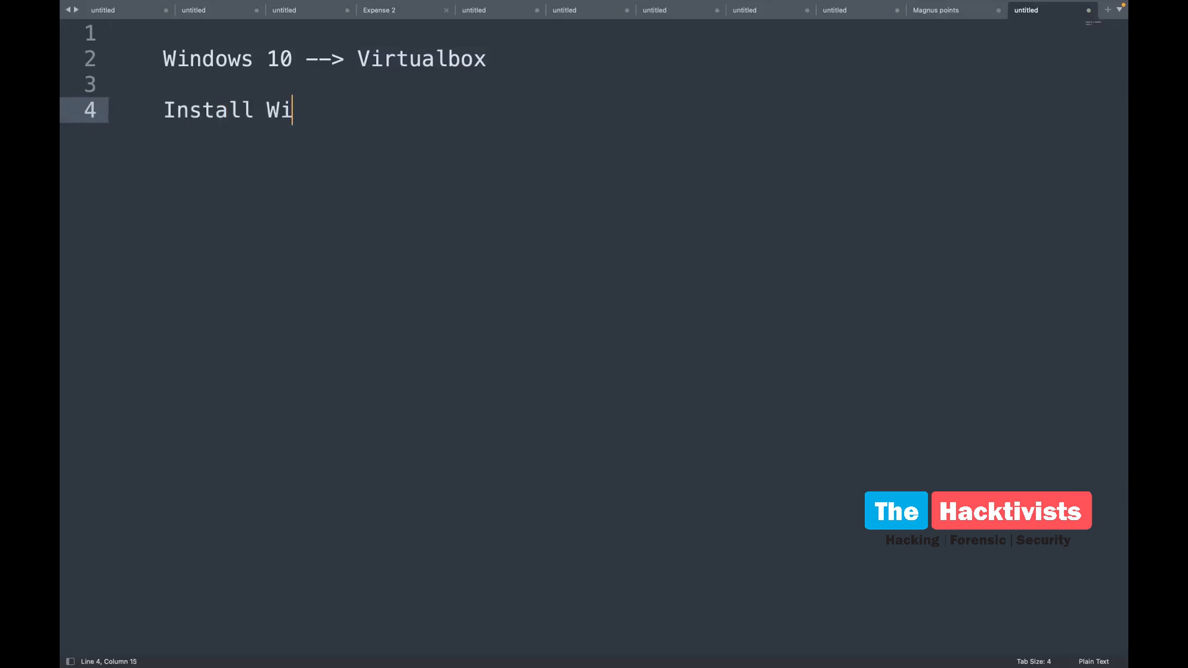
type("ndows 10 OS")
key("Return")
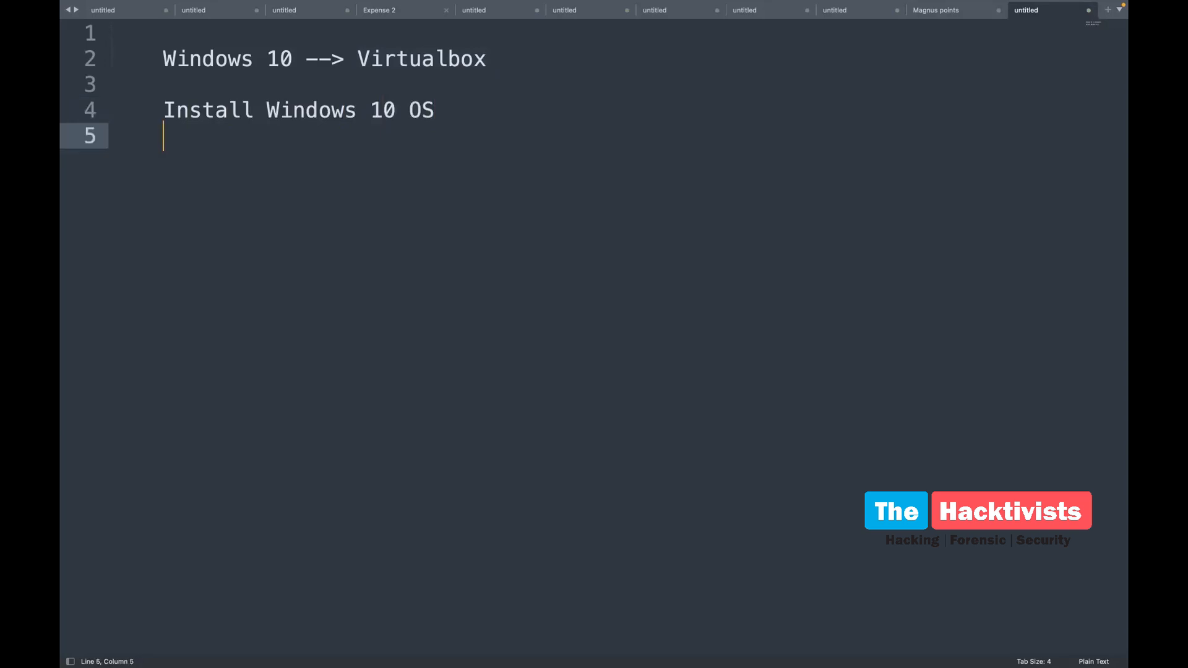
Type 'Basic of Information Gathering' on the next line, correcting typos along the way
type("Bai")
key("BackSpace")
type("sic of Information a")
key("BackSpace")
type("Gather")
key("BackSpace")
type("ing")
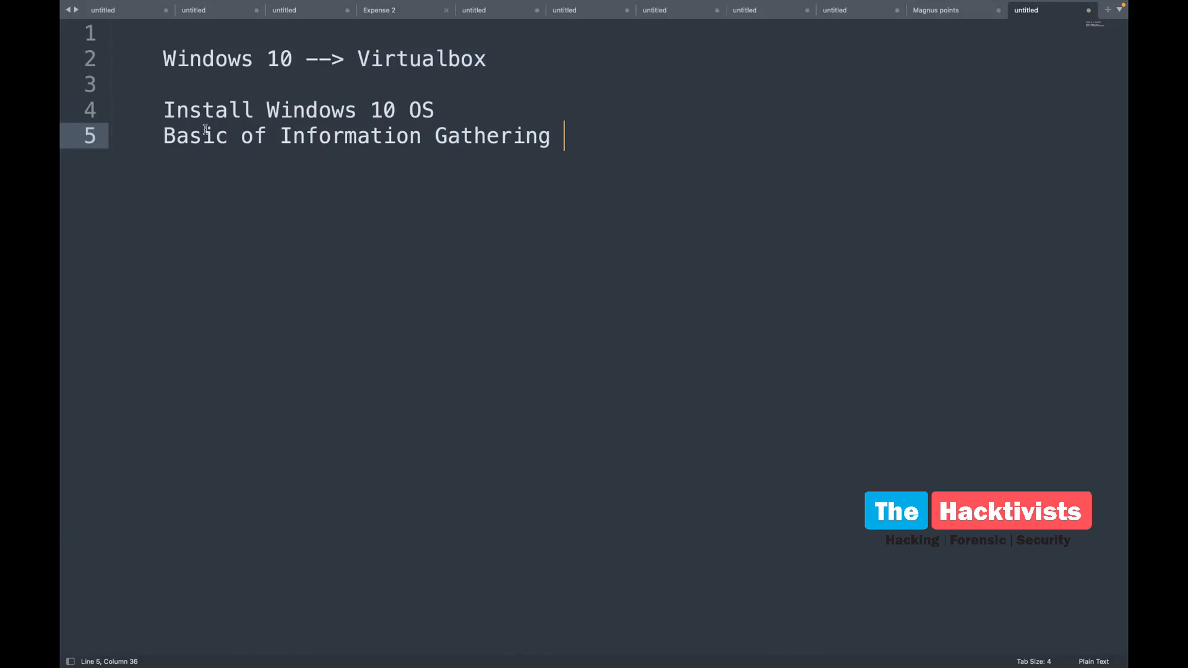
Select and deselect the new lines 3 to 5 to review them
left_click_drag(158, 139, 621, 177)
left_click(581, 146)
left_click_drag(126, 86, 365, 255)
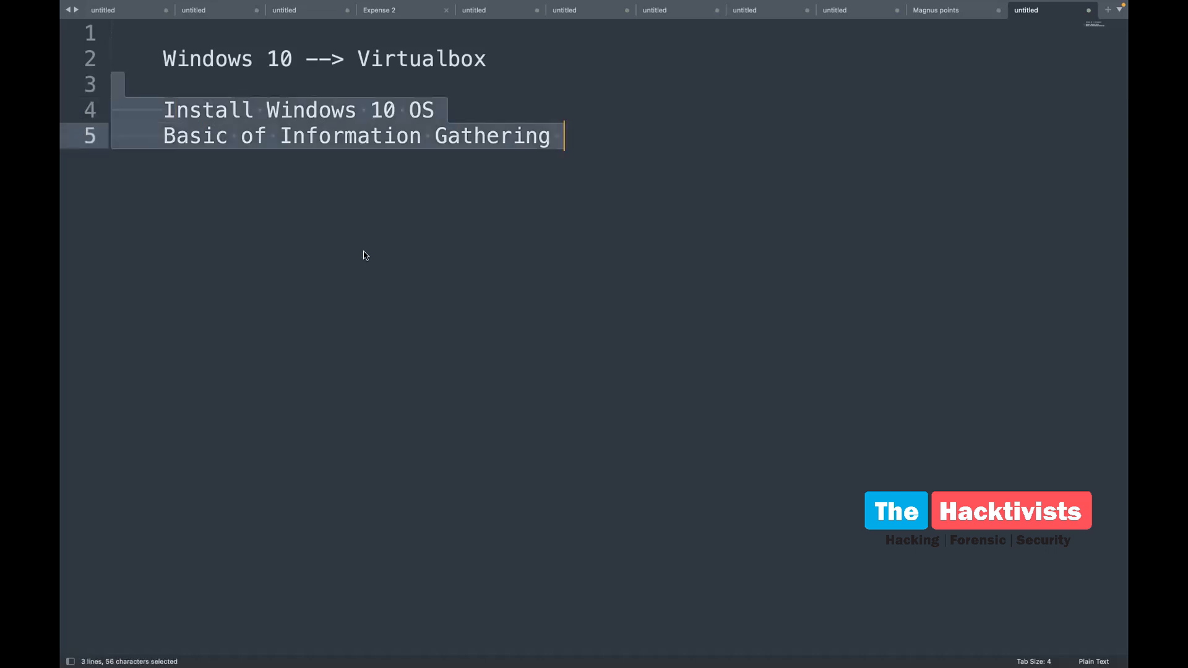
left_click(292, 186)
Remove line 5, undo the removal, and add blank lines below the list
left_click_drag(160, 110, 456, 111)
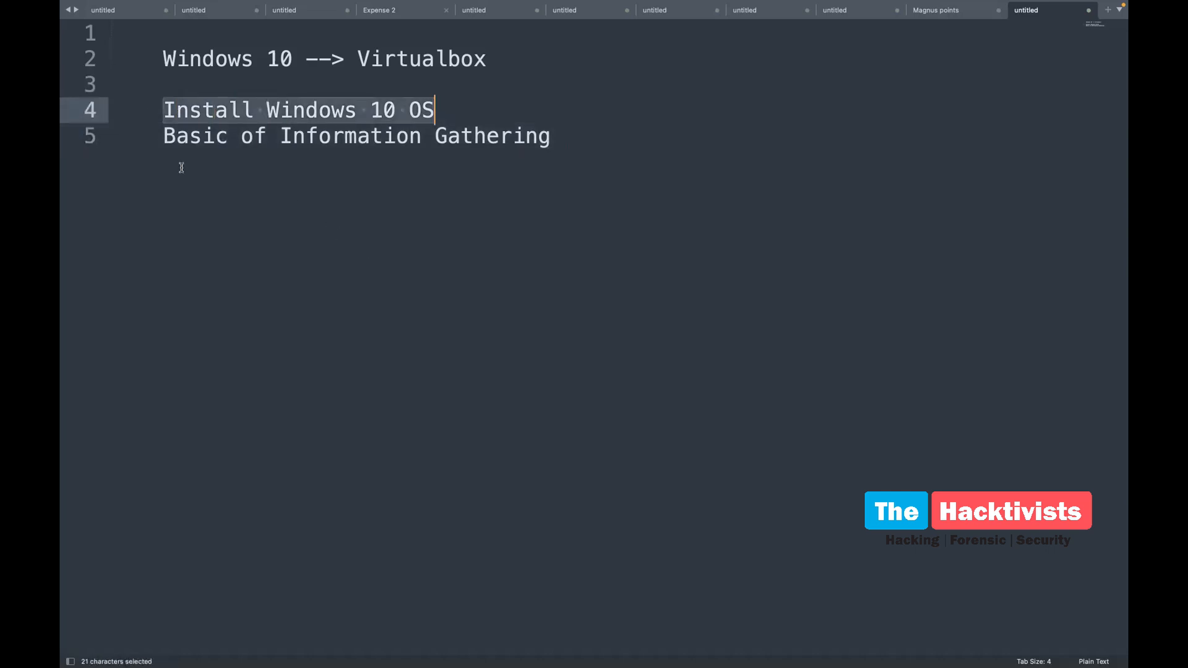
left_click_drag(141, 127, 520, 167)
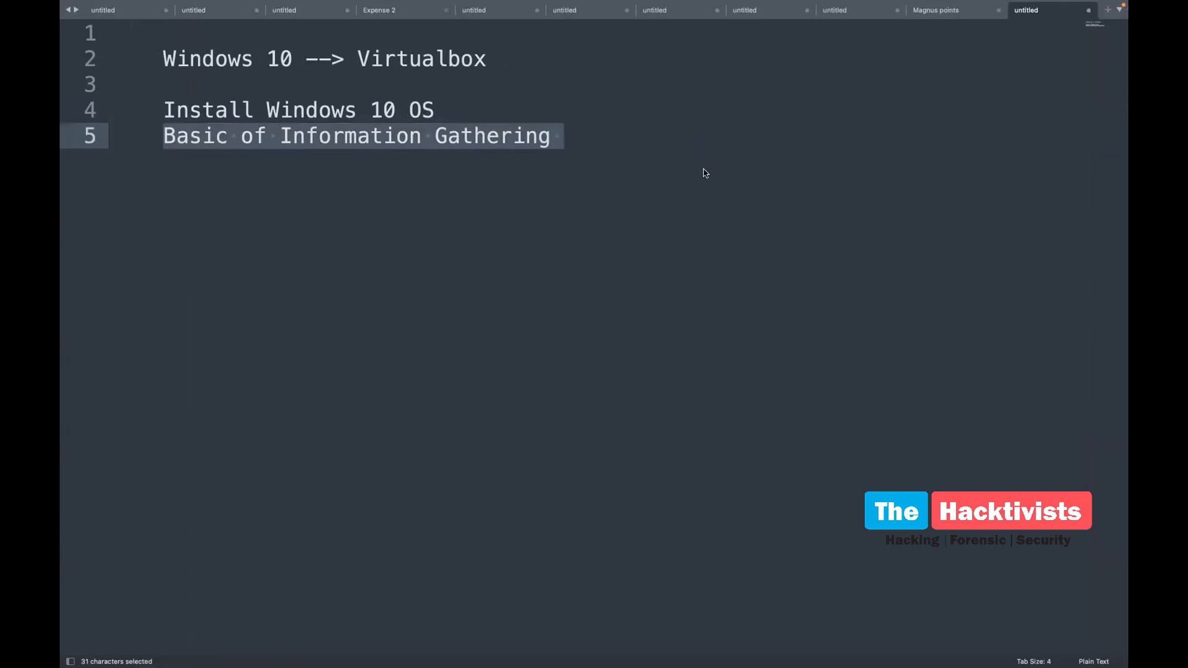
key("Return")
key("super+z")
key("Right")
key("Return")
key("Return")
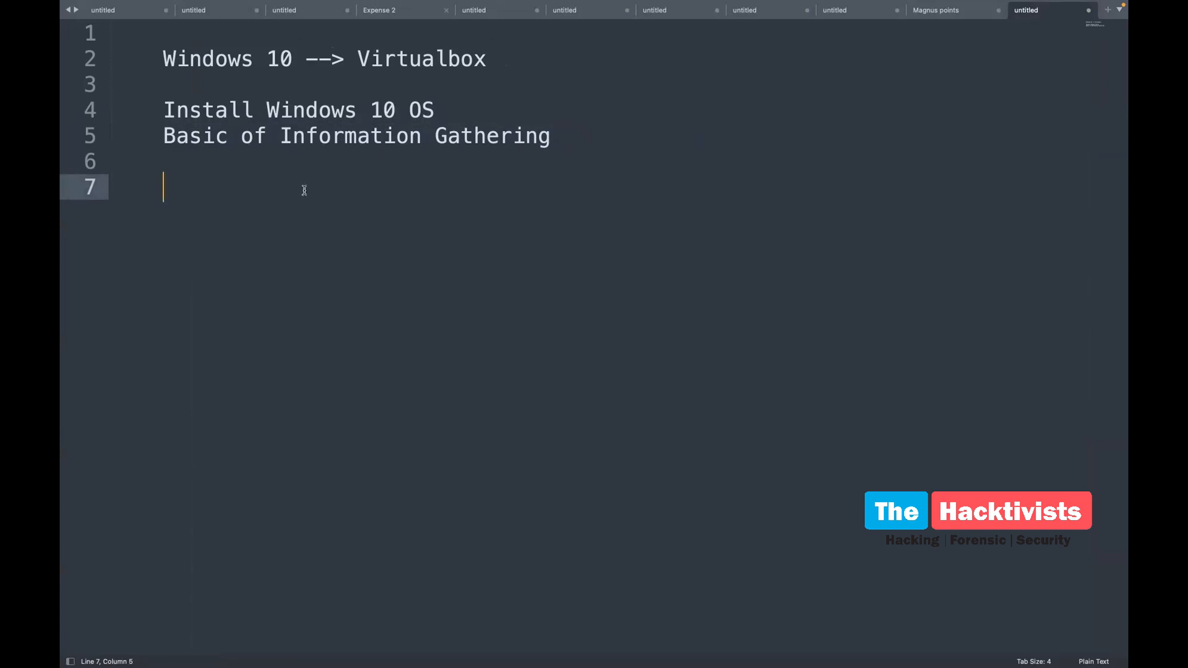
Switch to the desktop and search Spotlight for 'vmware'
key("ctrl+Left")
key("super+space")
type("vmware")
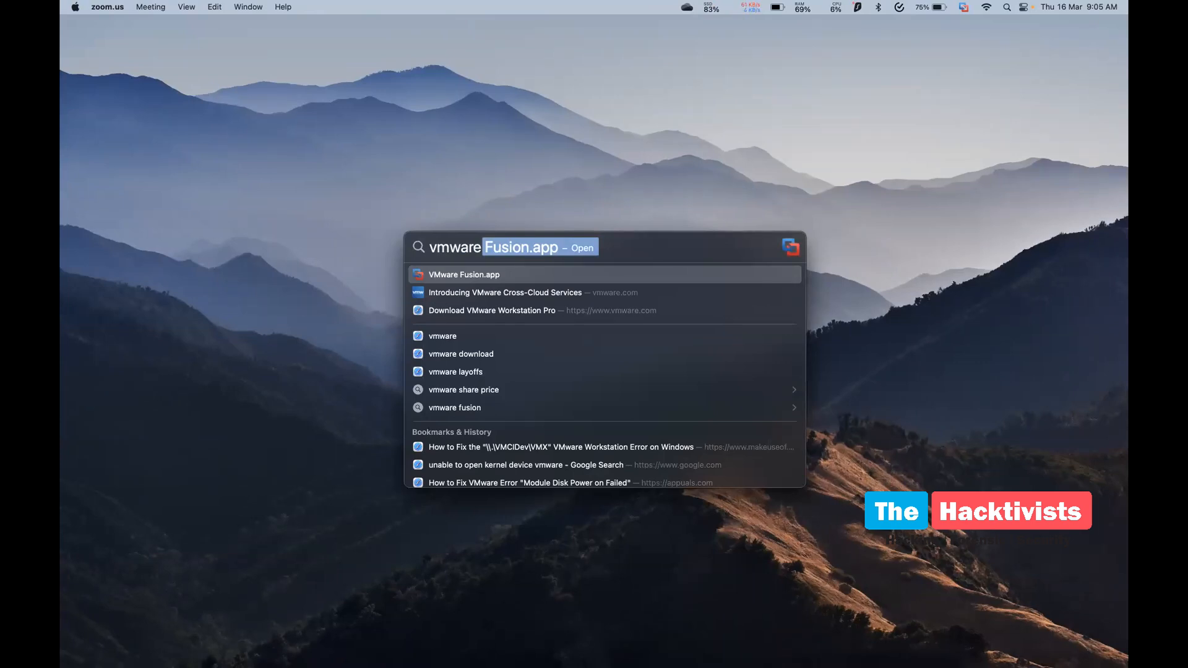
Launch VMware Fusion full screen and show the VAPT folder with Metasploitable 2 and Kali Linux
key("Return")
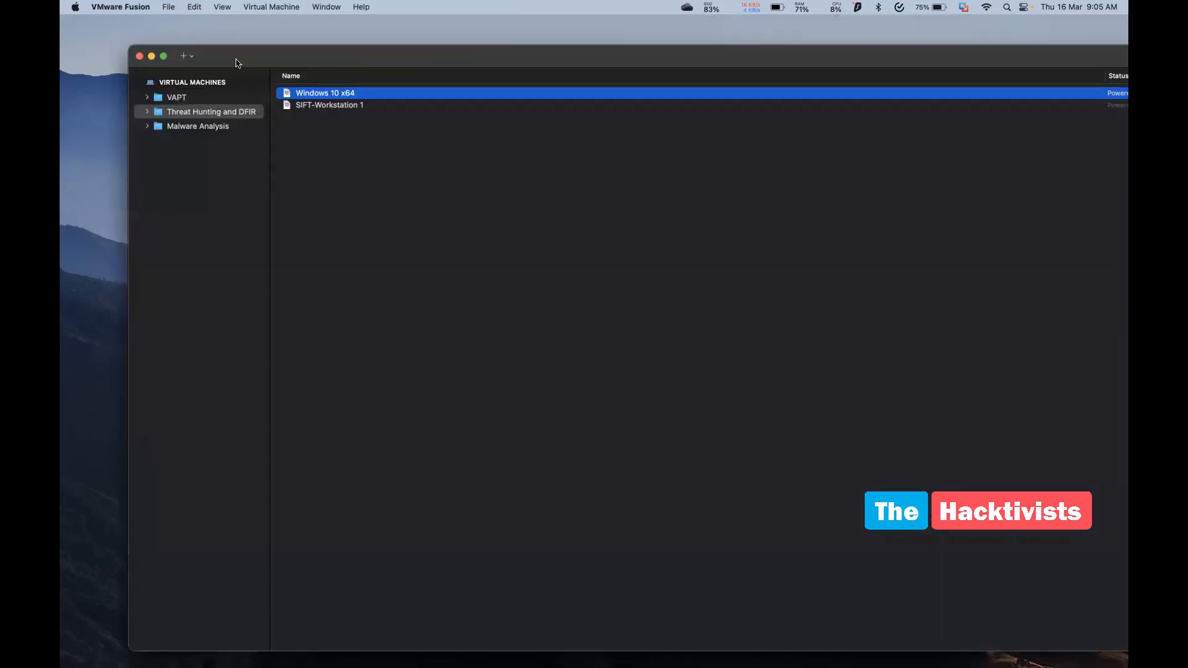
left_click(163, 56)
left_click(118, 67)
left_click(108, 38)
left_click(106, 52)
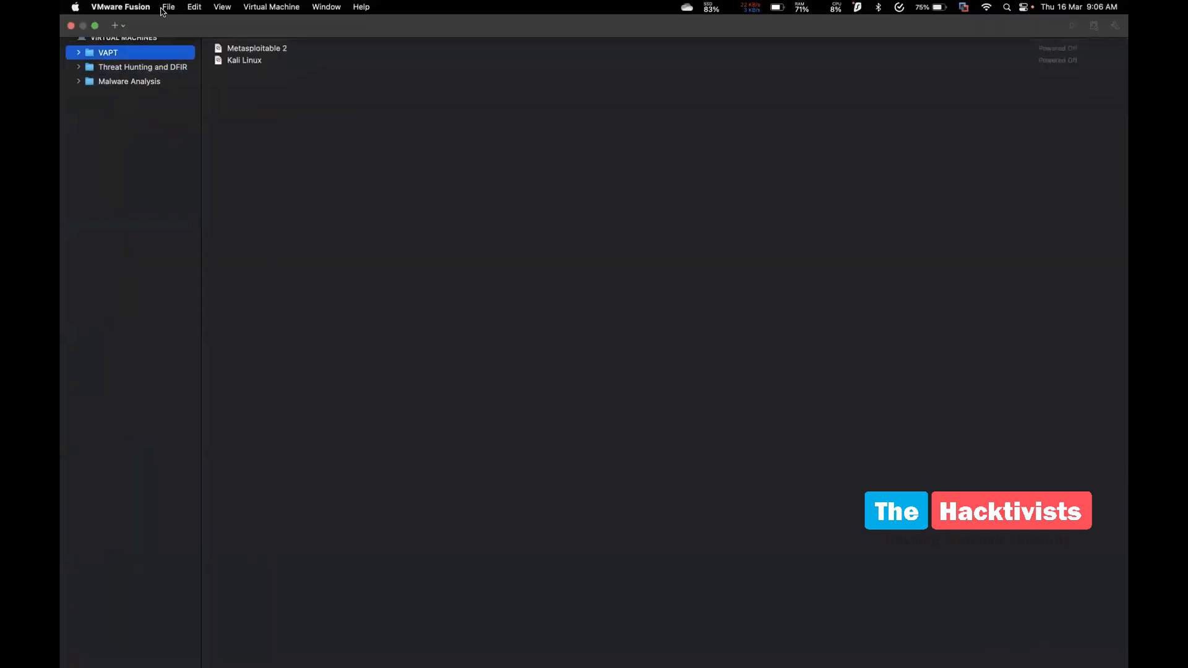
left_click(170, 7)
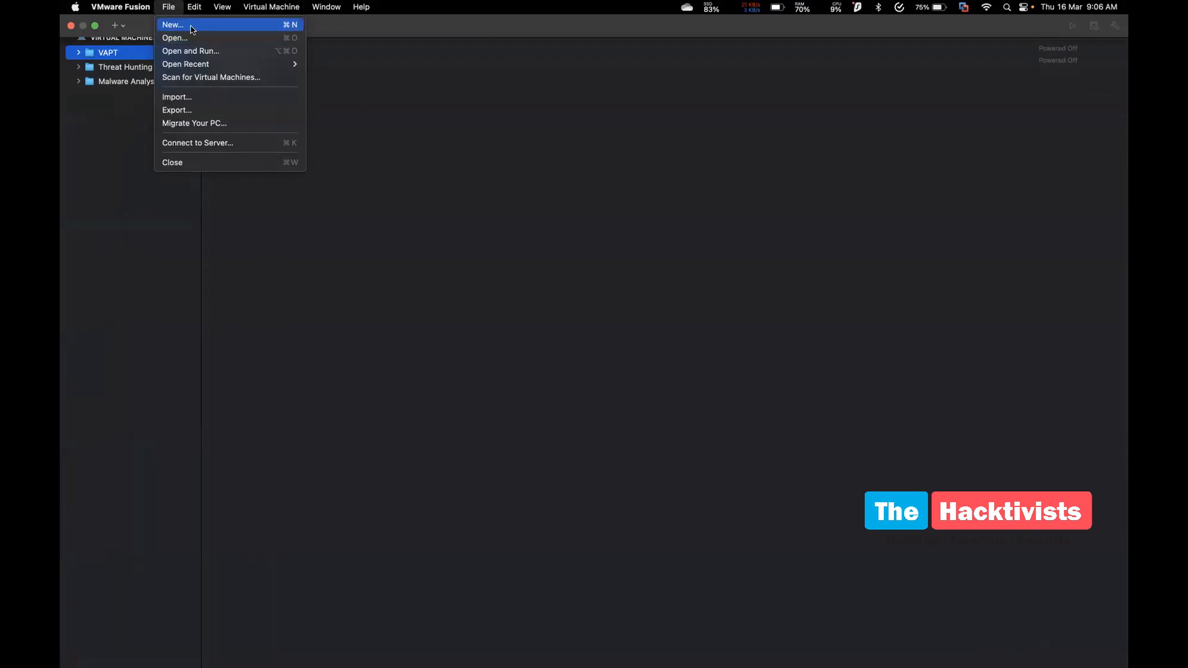
Start a new virtual machine and open the Downloads folder through Spotlight
left_click(180, 26)
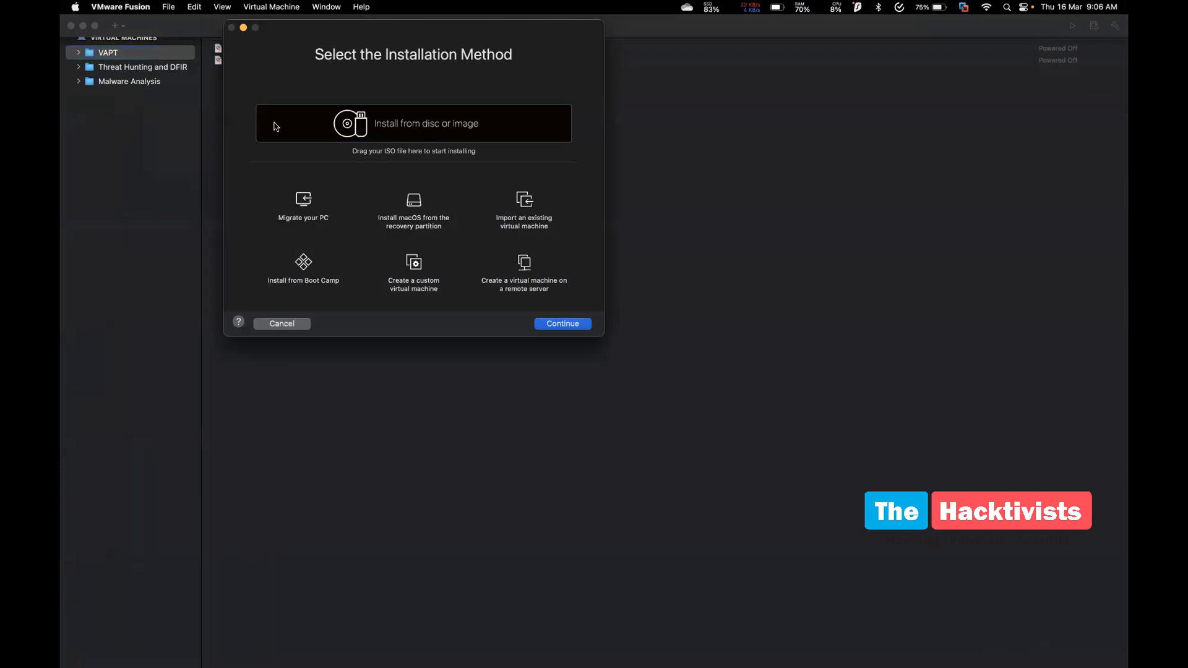
left_click_drag(317, 44, 342, 140)
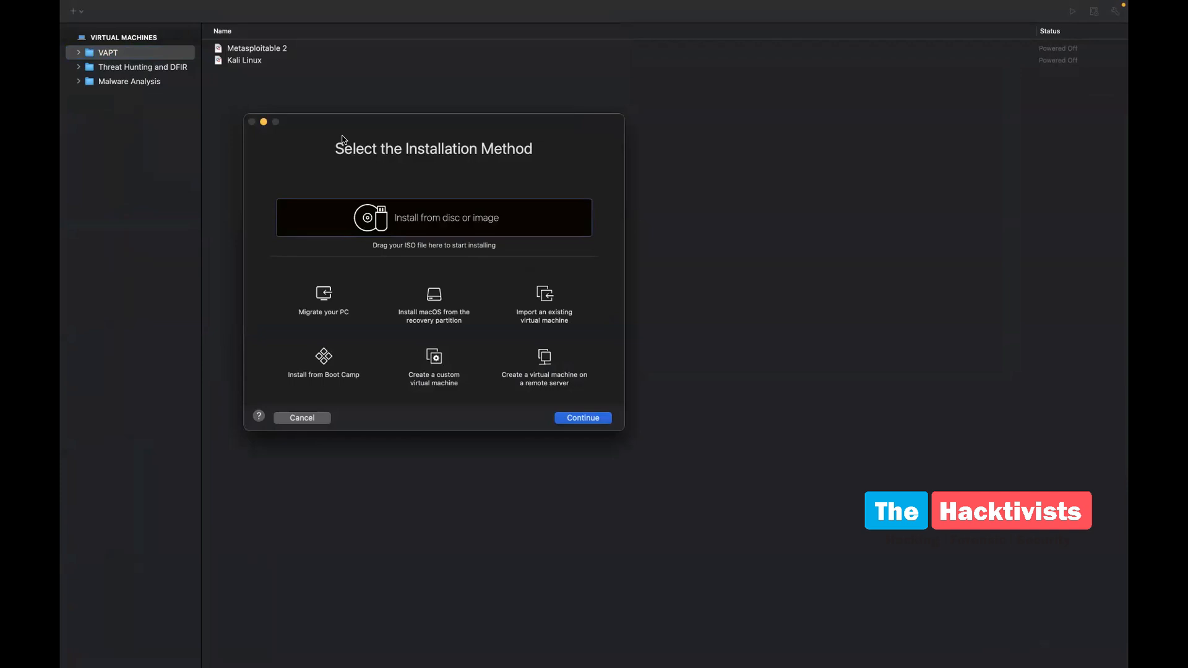
key("super+space")
type("Dow")
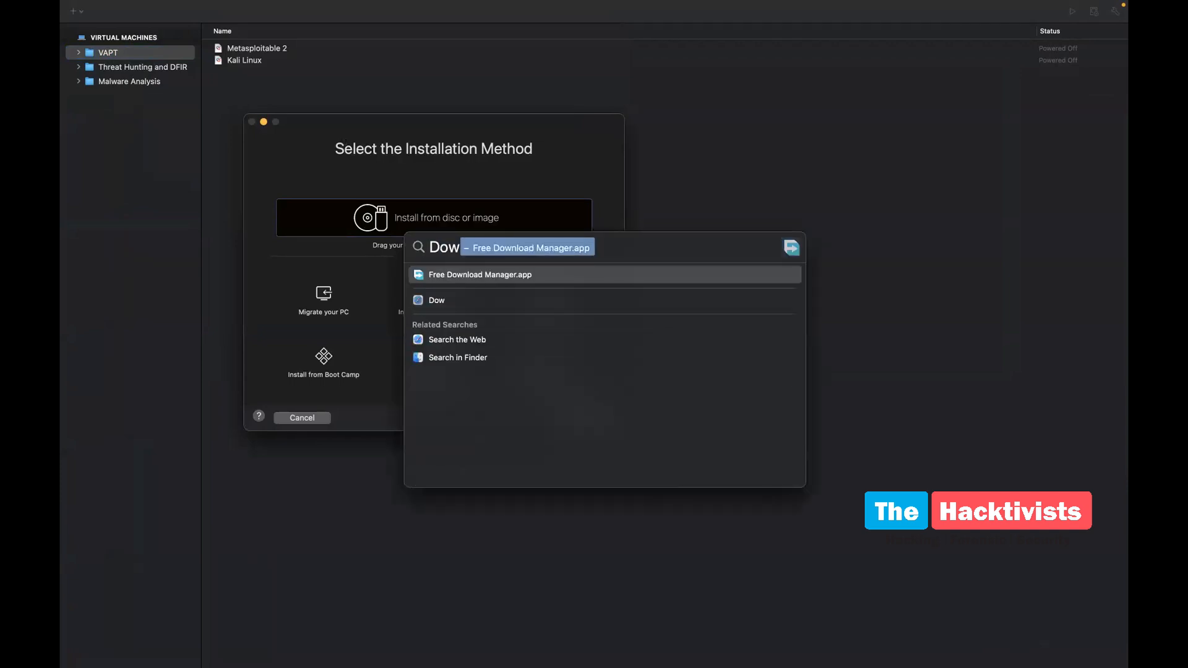
type("nloads")
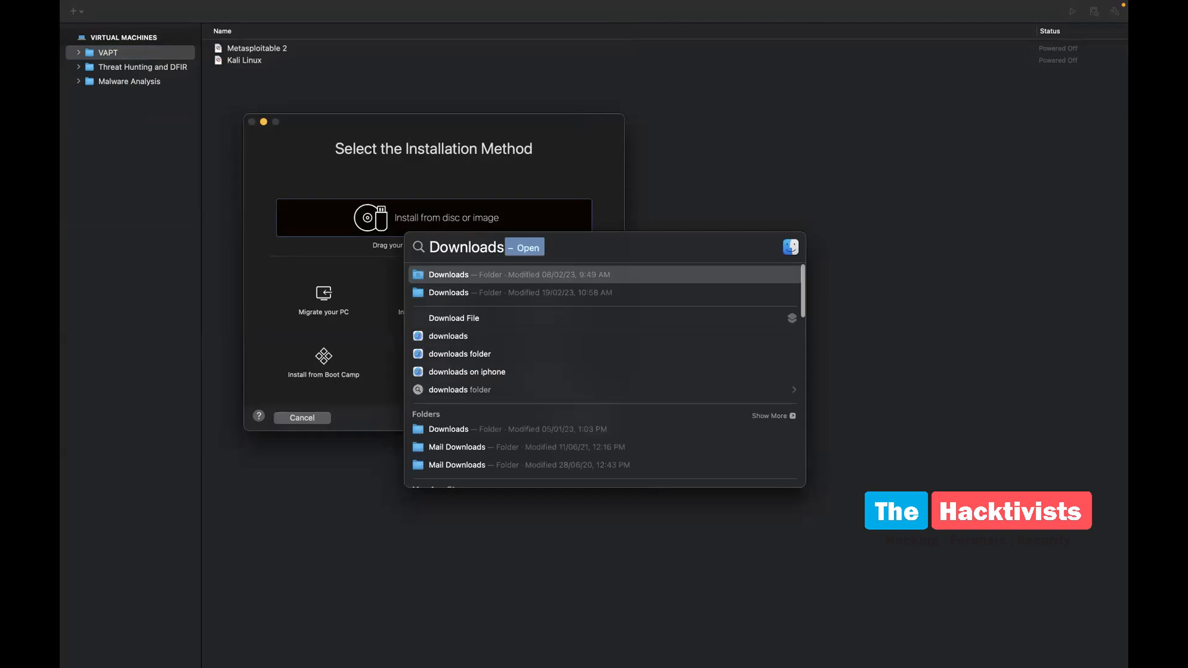
key("Return")
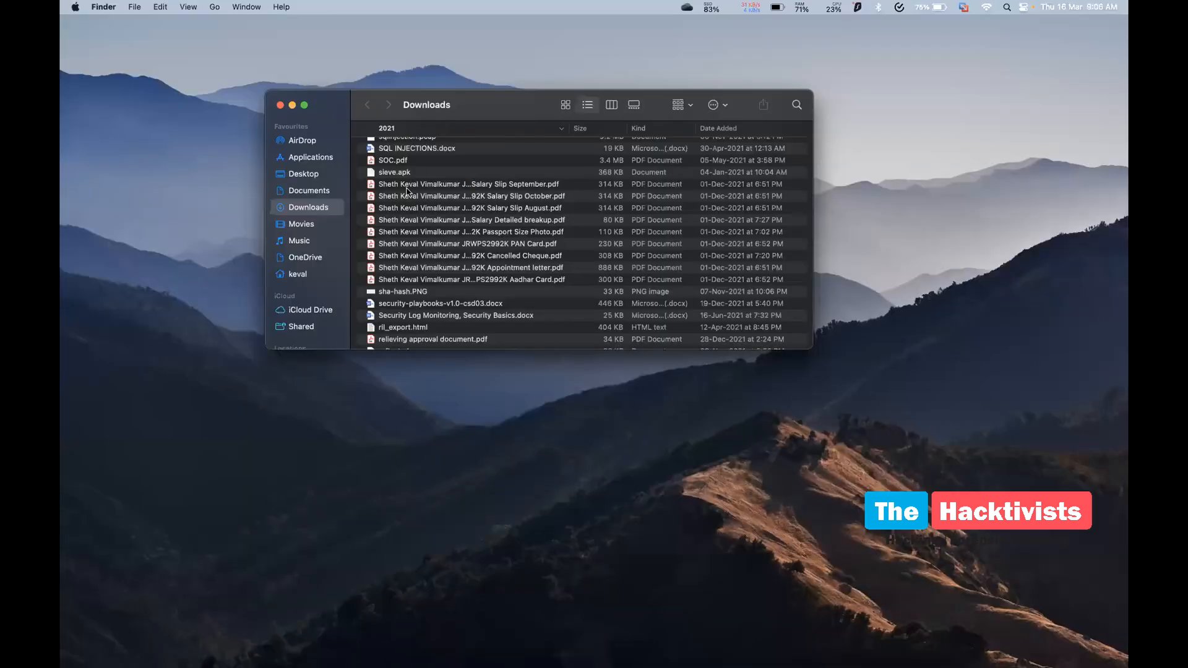
Drop Win10_22H2_EnglishInternational_x64.iso onto the installation method dialog and continue to Easy Install
scroll(410, 186, "up", 20)
left_click_drag(406, 149, 450, 155)
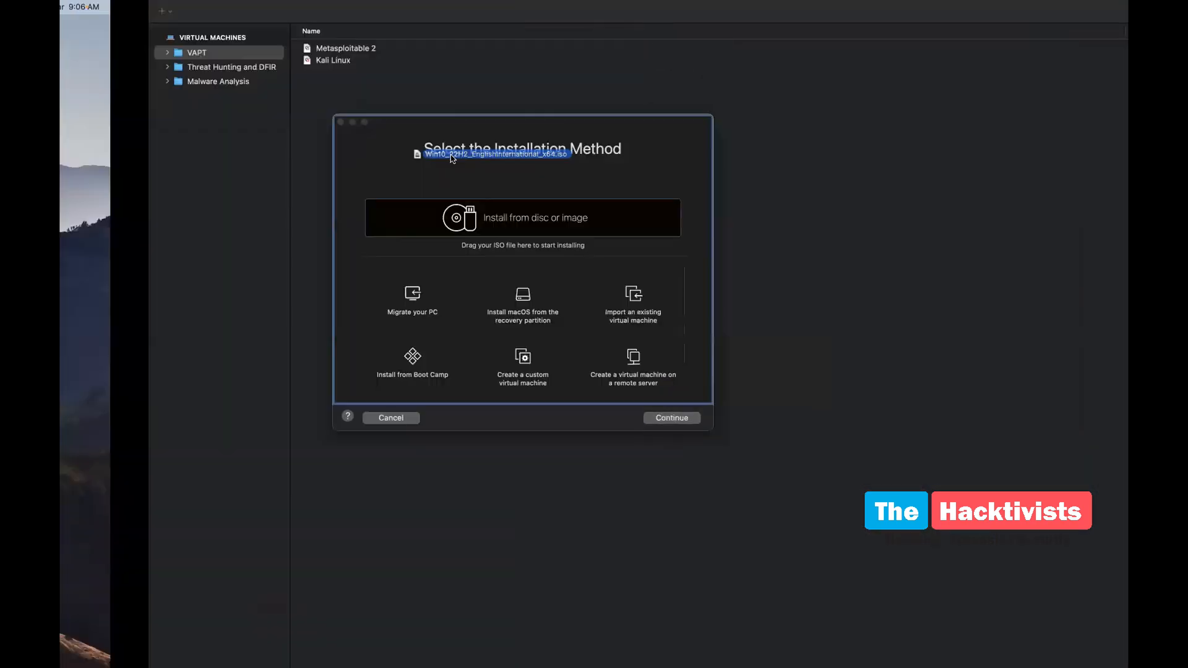
left_click_drag(451, 155, 411, 179)
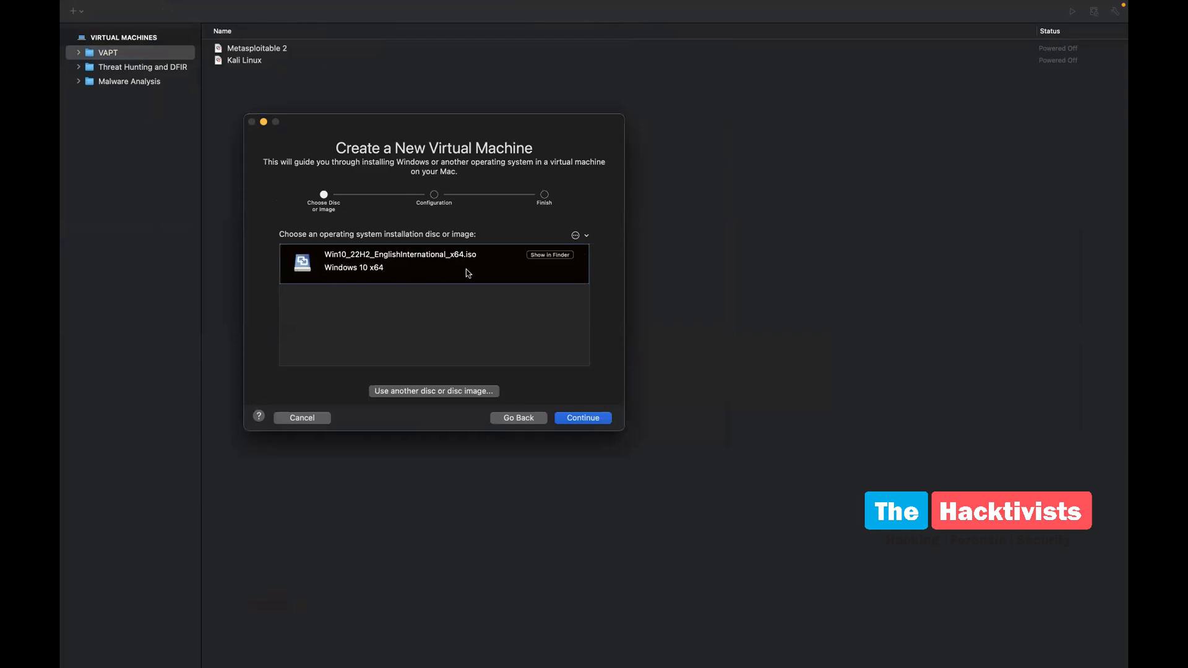
left_click(591, 418)
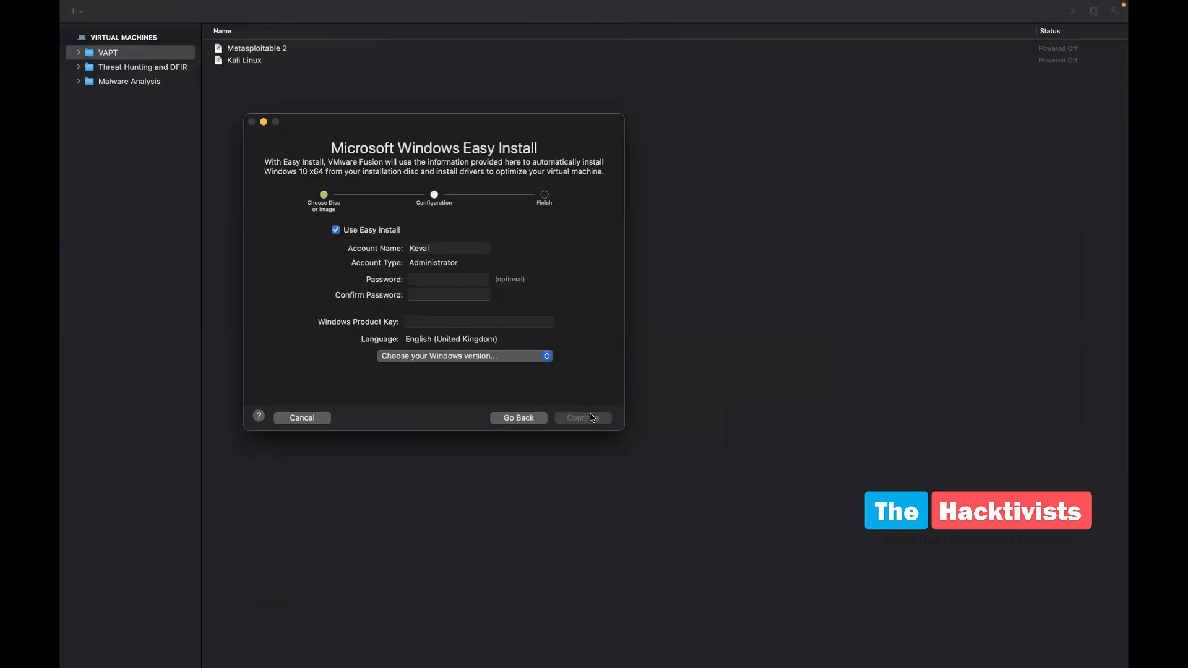
Enter the account password in the Easy Install password and confirm fields
left_click(403, 248)
left_click(436, 278)
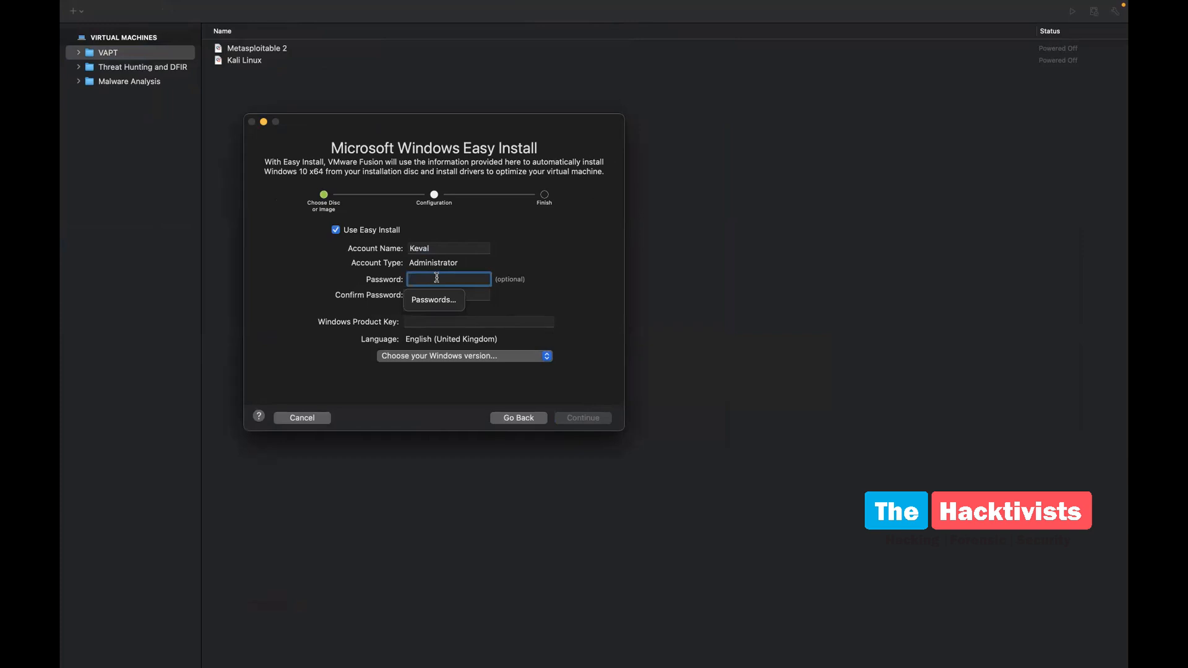
type("1234")
left_click(439, 293)
type("1234")
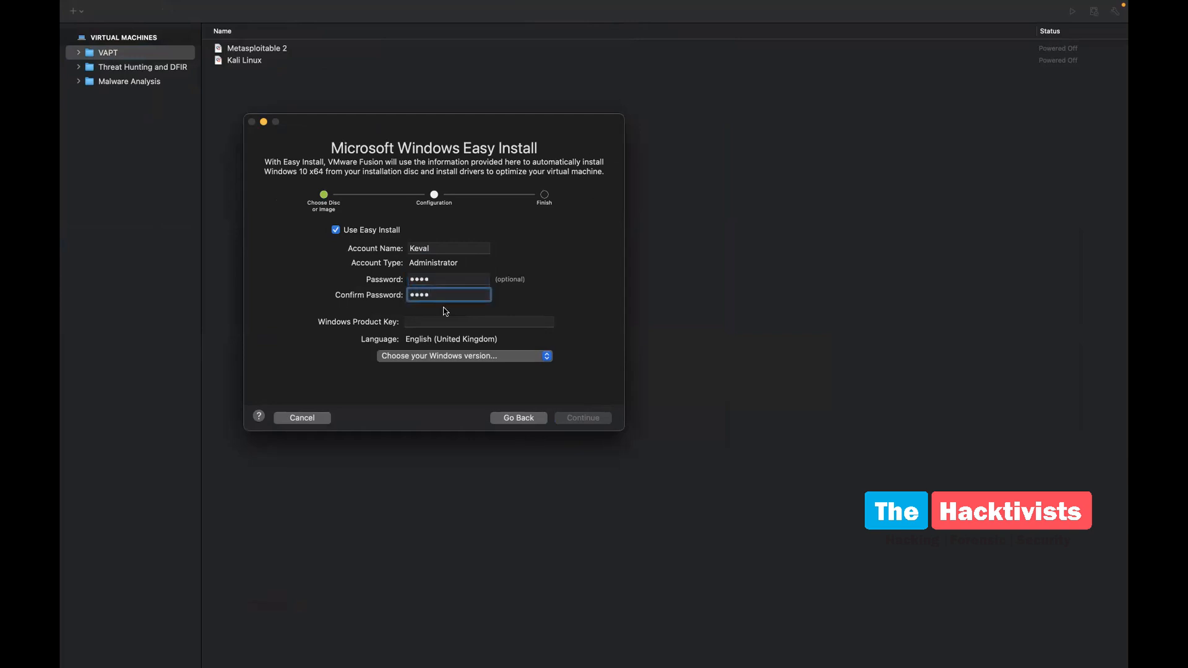
left_click_drag(310, 322, 368, 325)
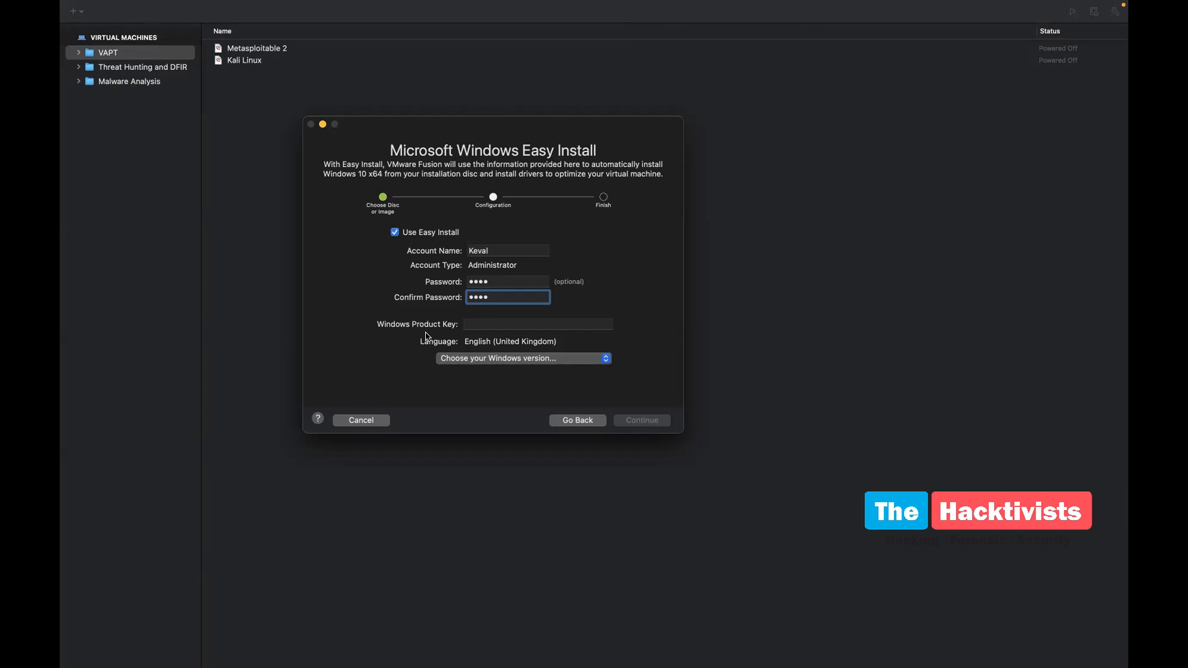
Choose the Windows 10 Home edition and continue to the product-key warning
left_click(462, 359)
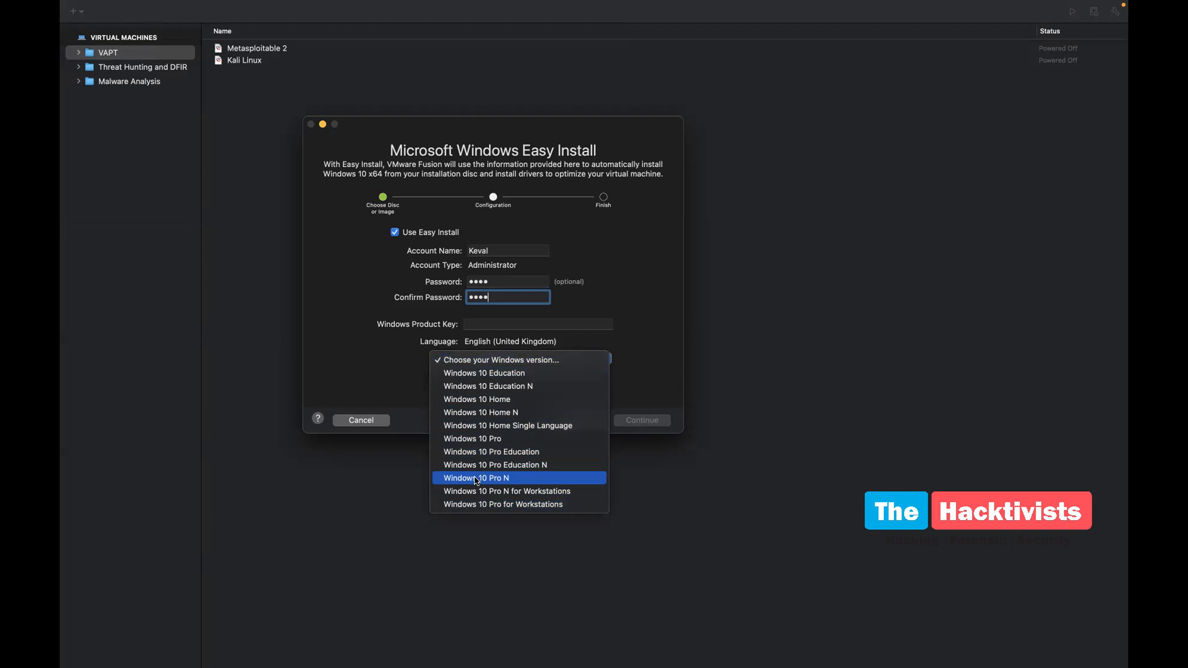
left_click(476, 403)
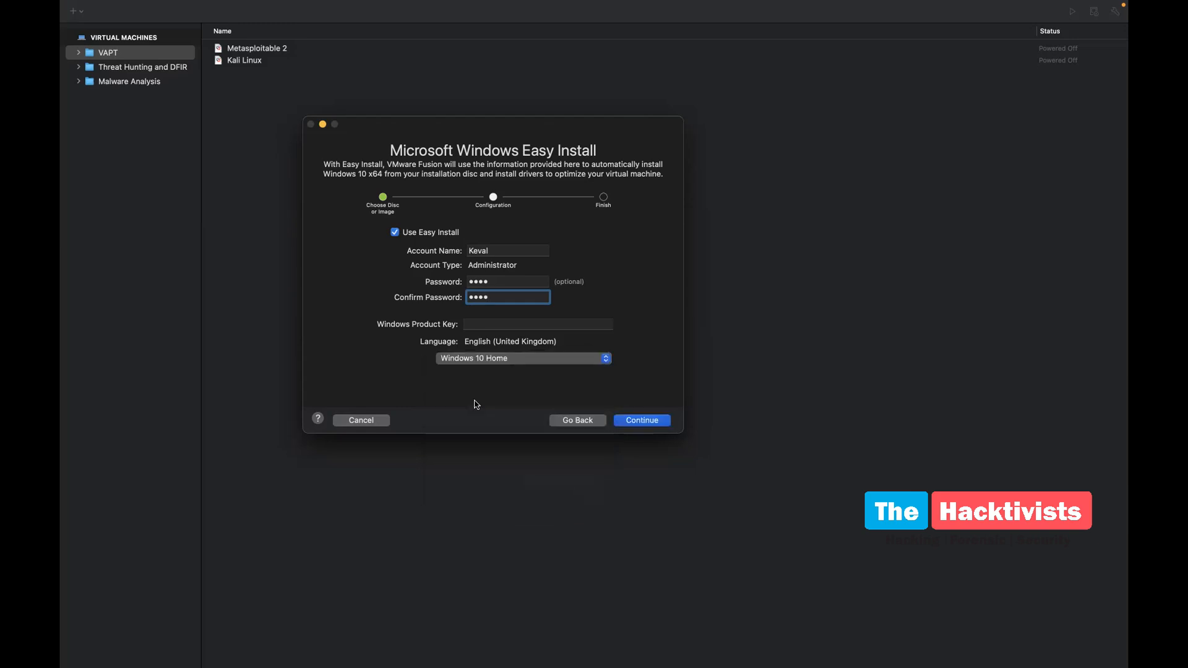
left_click(637, 420)
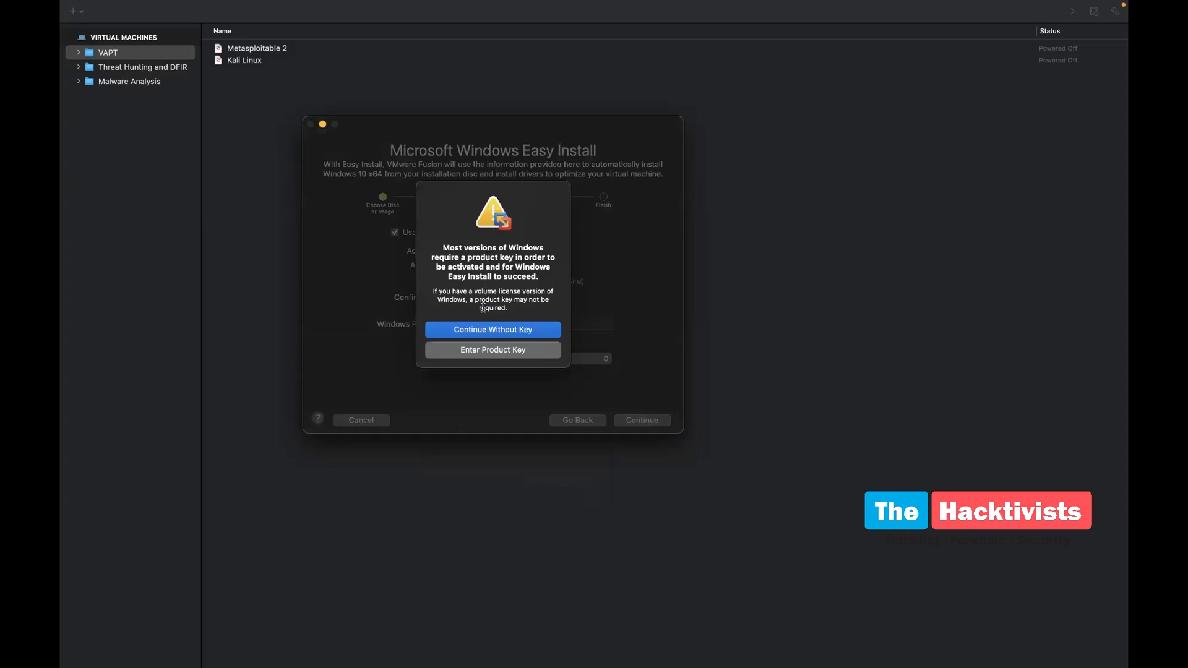
Continue without a product key and choose the More Isolated integration level
left_click(458, 334)
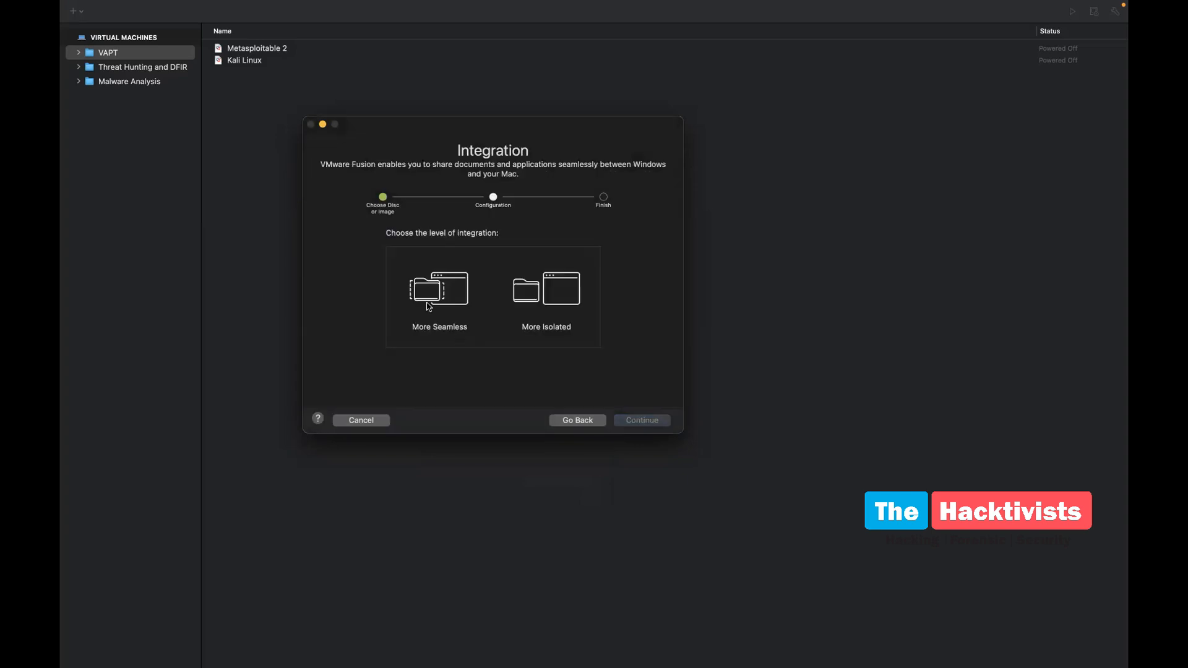
left_click(540, 298)
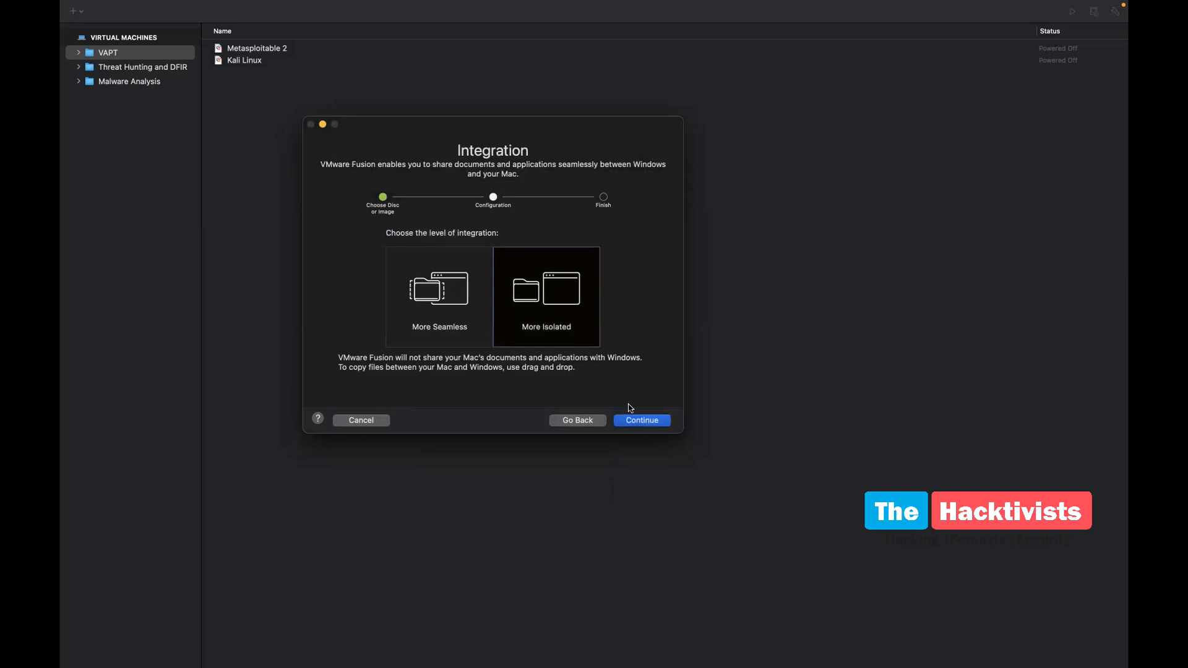
left_click(633, 419)
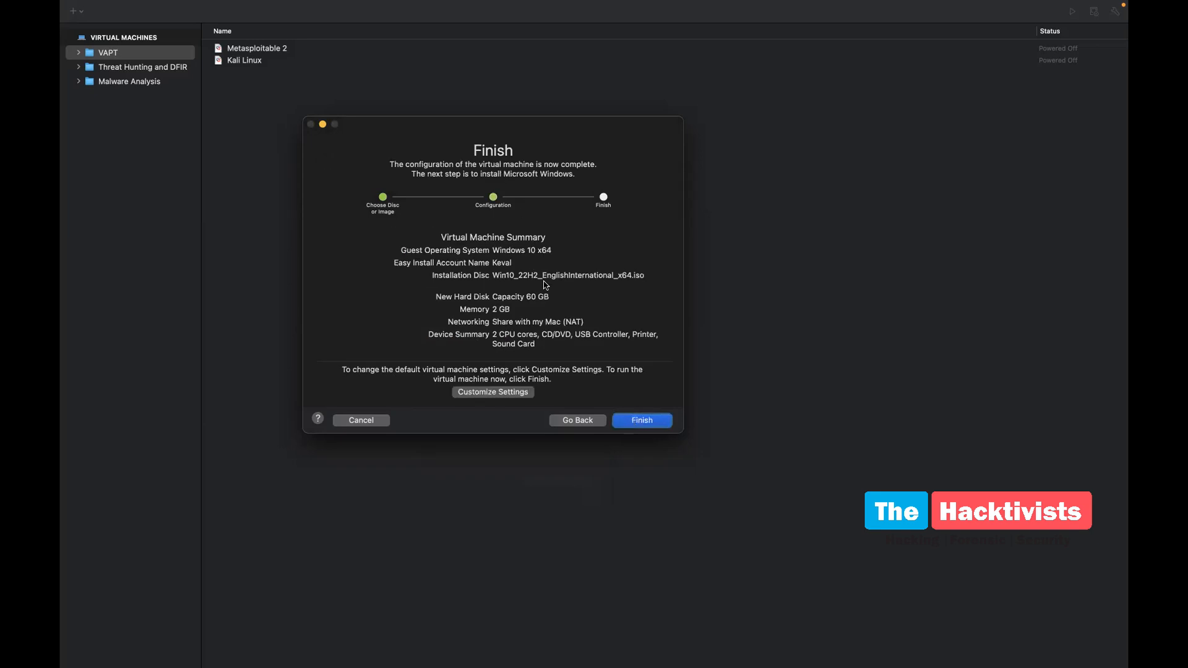
Customize settings and save the new machine as 'Thick Client PT'
left_click(500, 398)
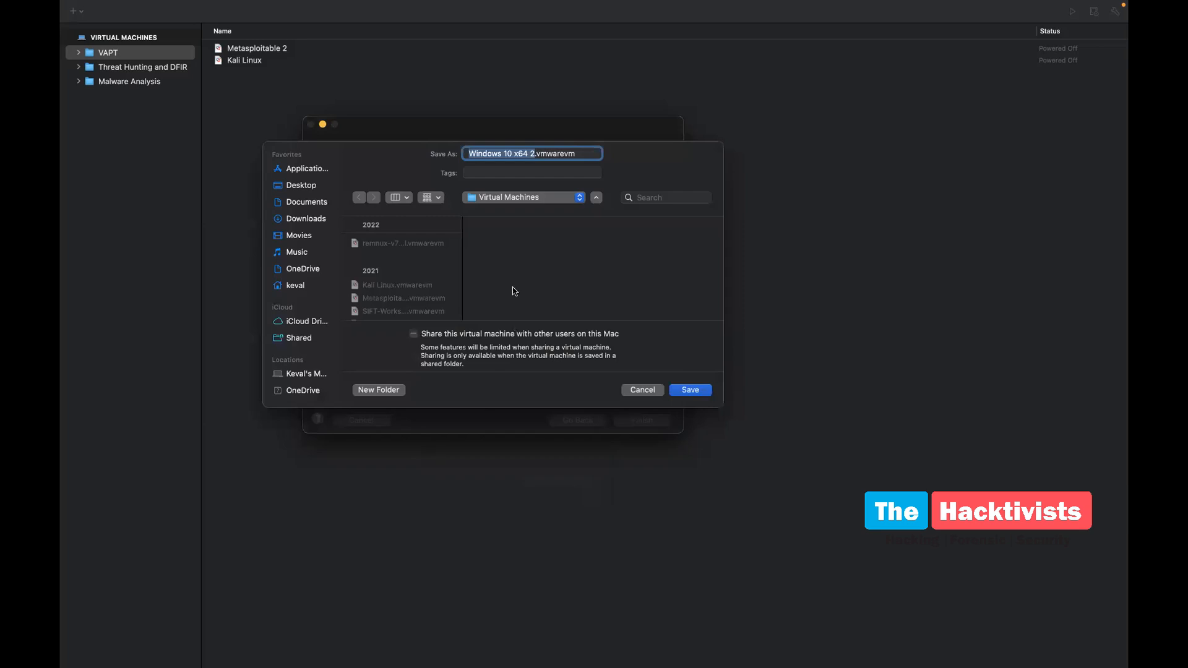
type("Thic")
type("k Client")
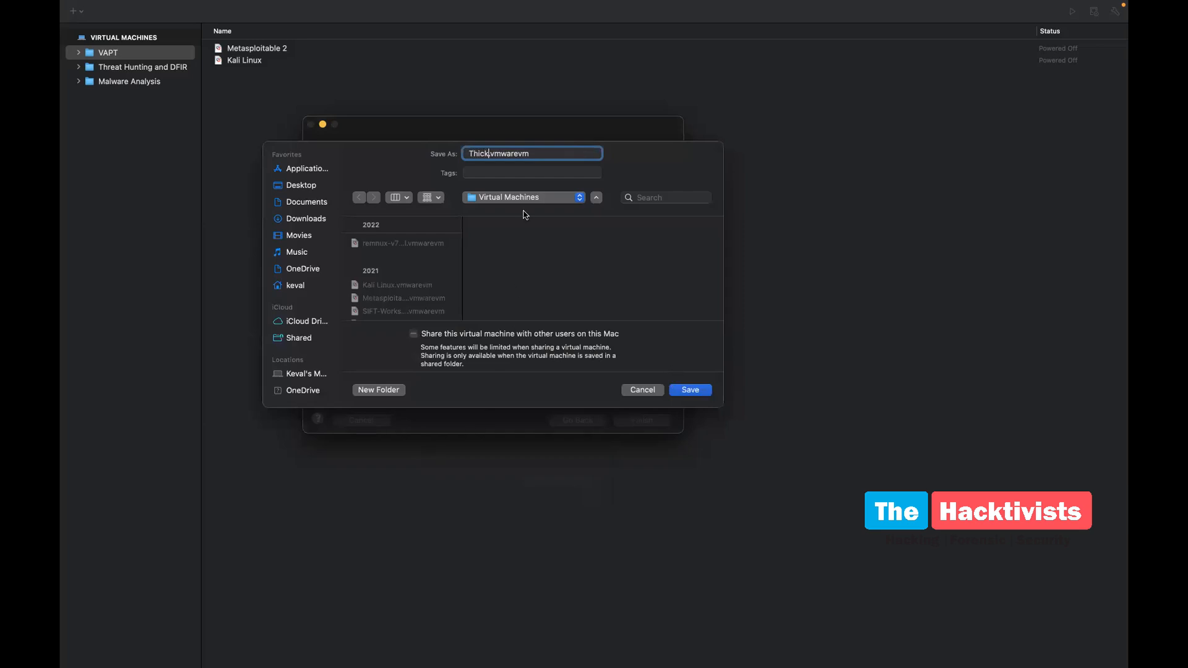
type(" PT")
left_click(688, 390)
key("Return")
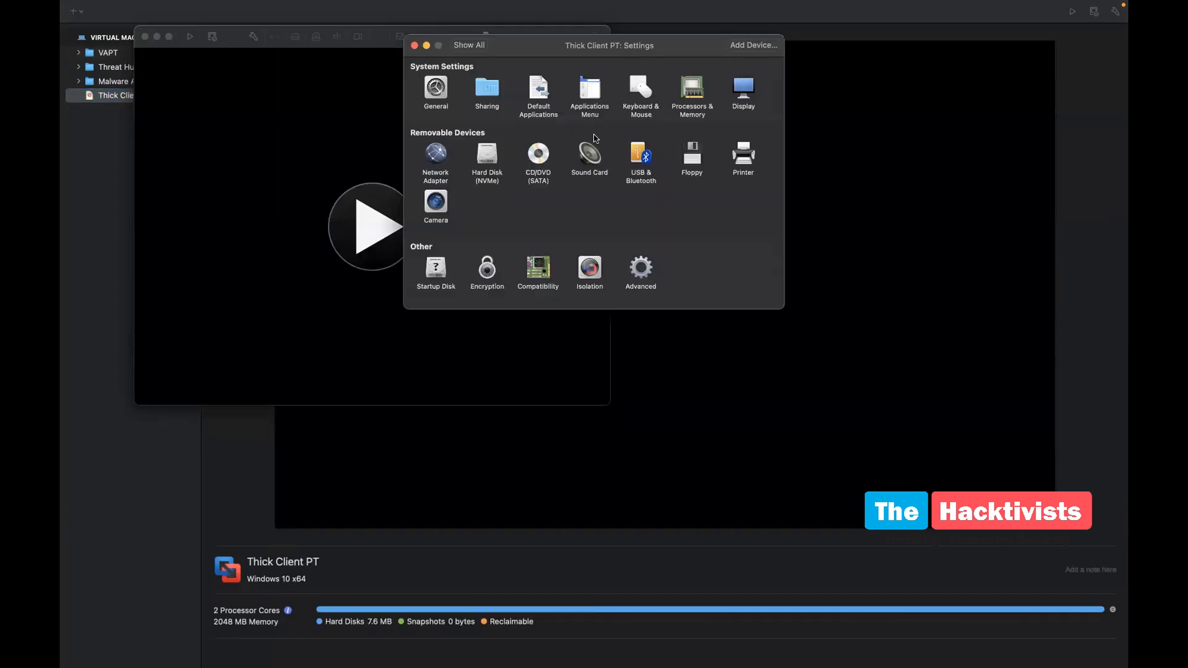
Review Processors & Memory, then set the NVMe hard disk to 40.00 GB and apply
left_click(697, 99)
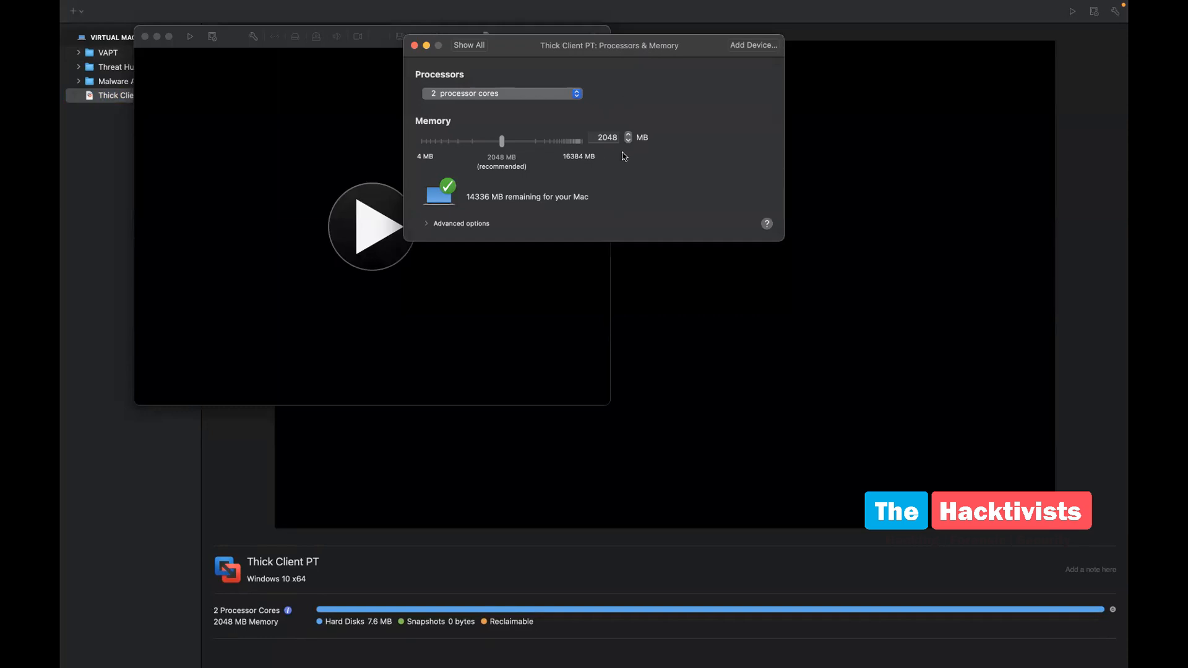
left_click(467, 49)
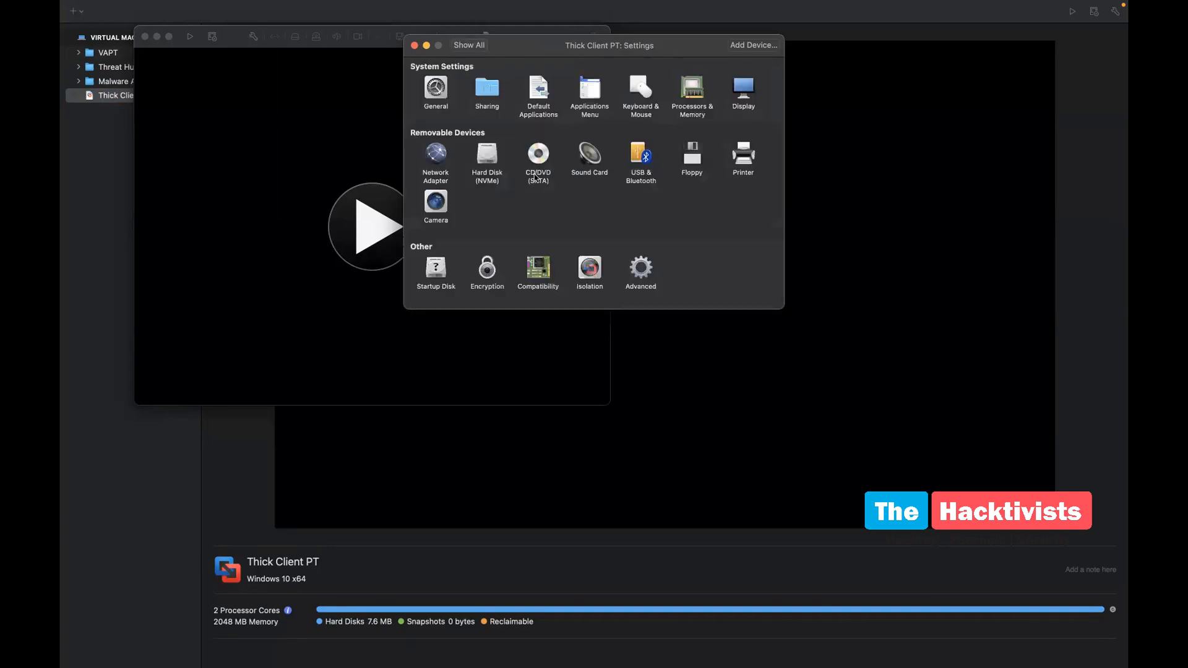
left_click(485, 159)
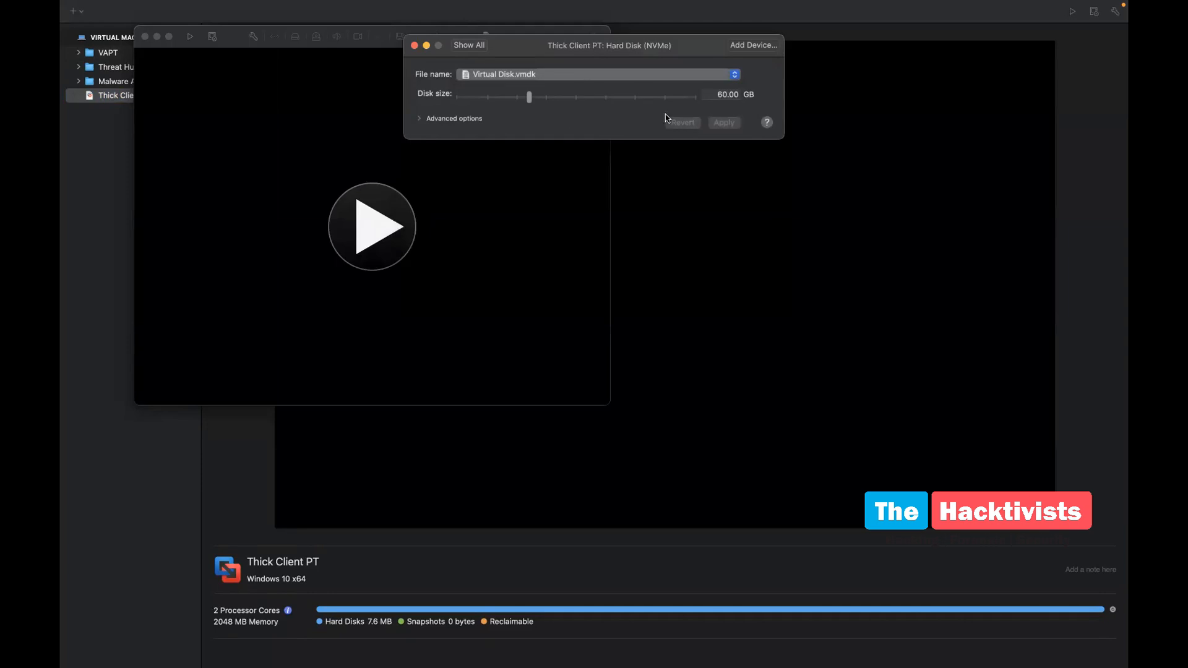
left_click(719, 96)
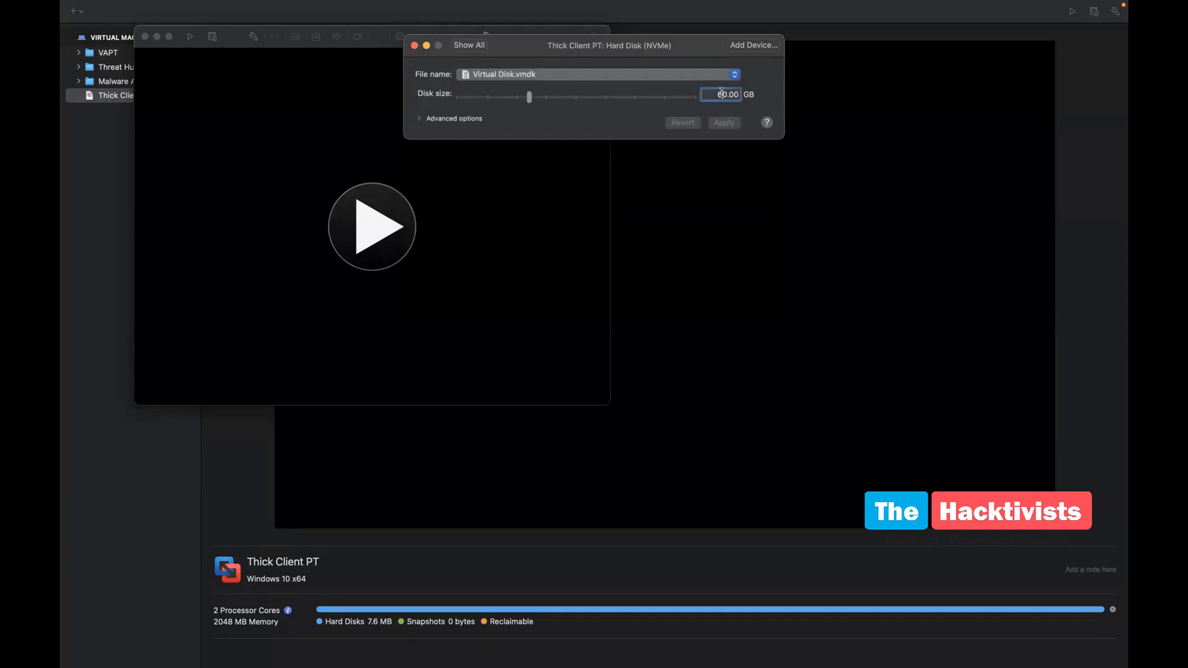
key("BackSpace")
type("4")
left_click(725, 124)
Check the network adapter is on Share with my Mac and close Settings
left_click(469, 46)
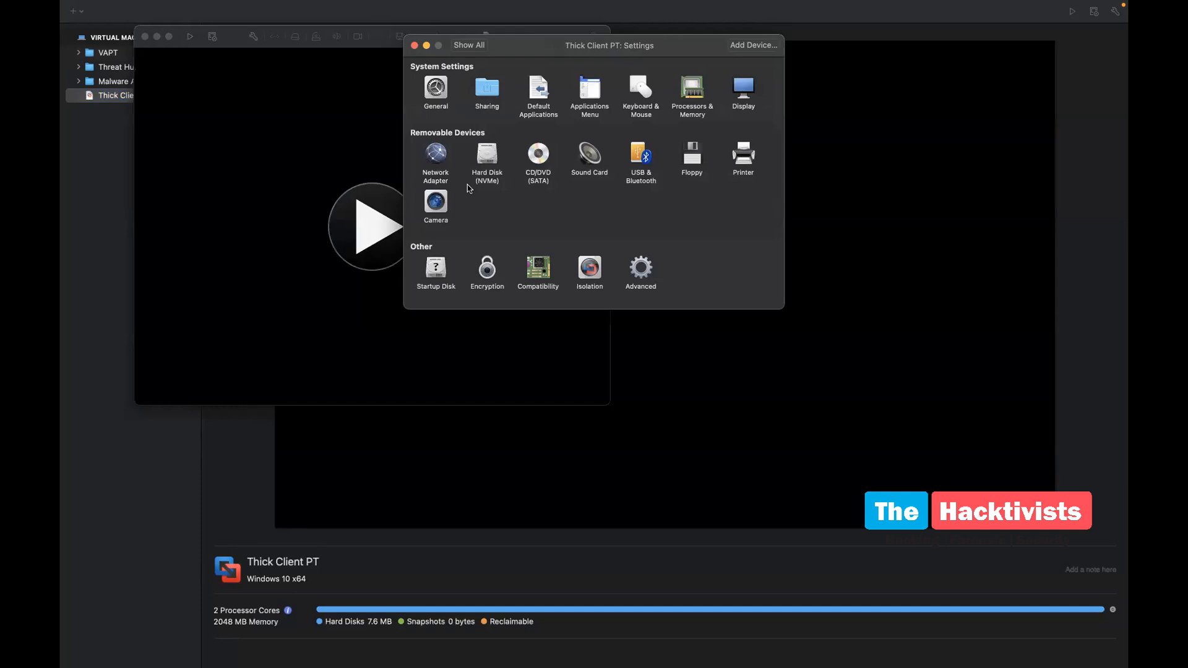
left_click(436, 154)
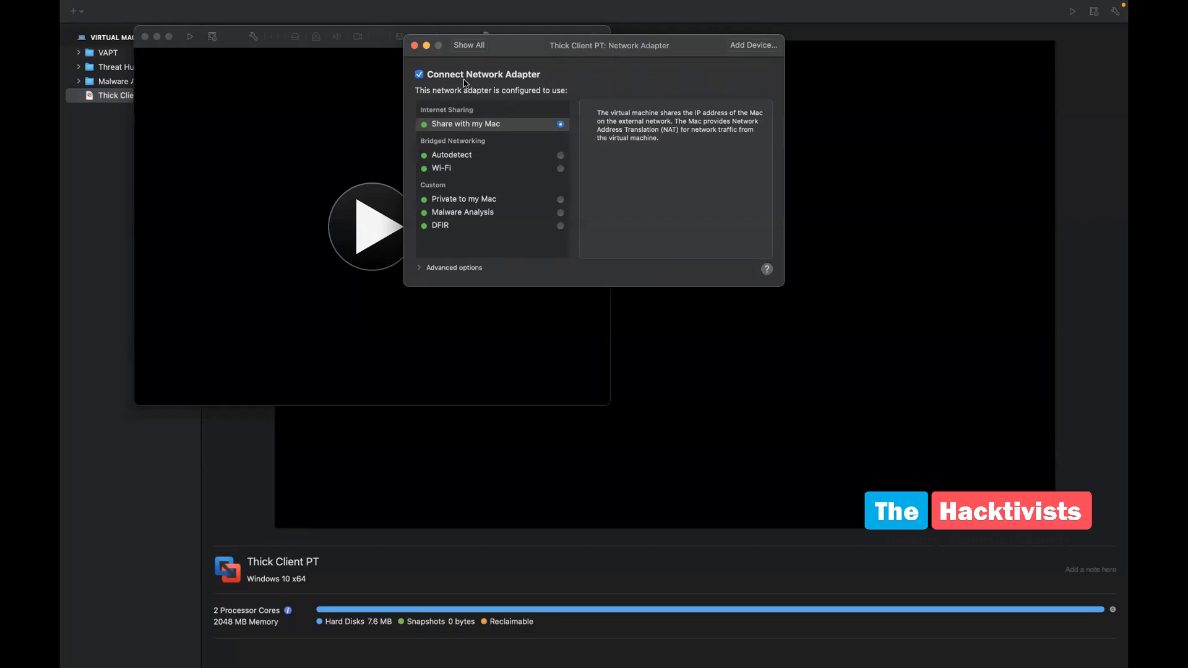
left_click(462, 48)
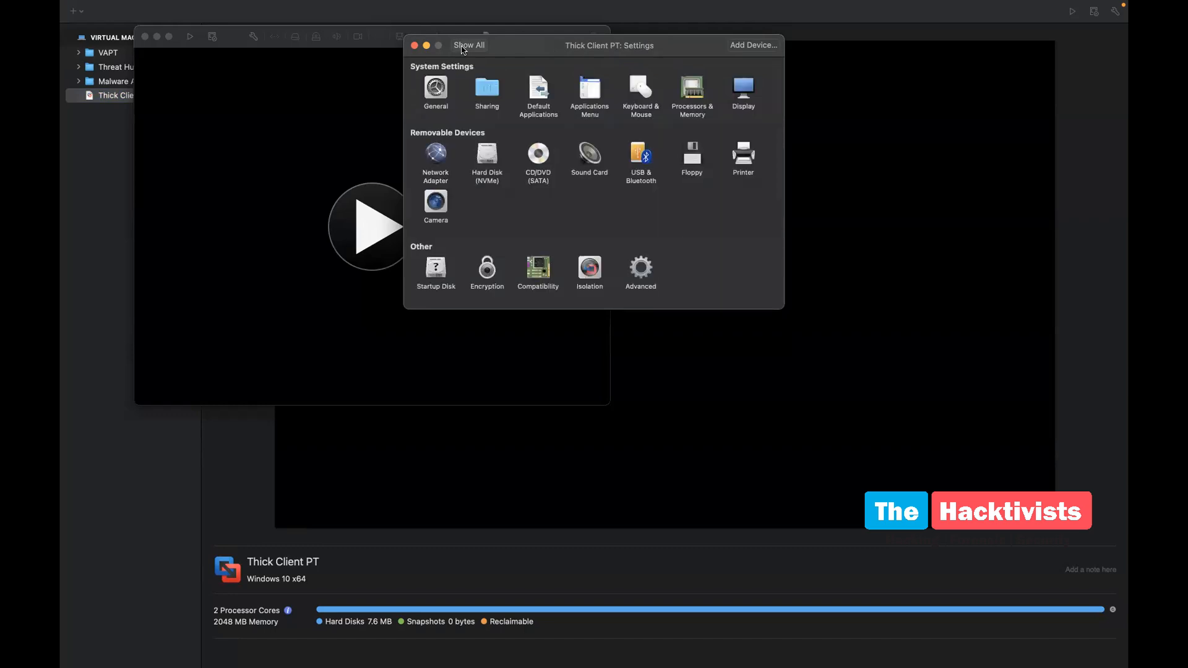
left_click(415, 45)
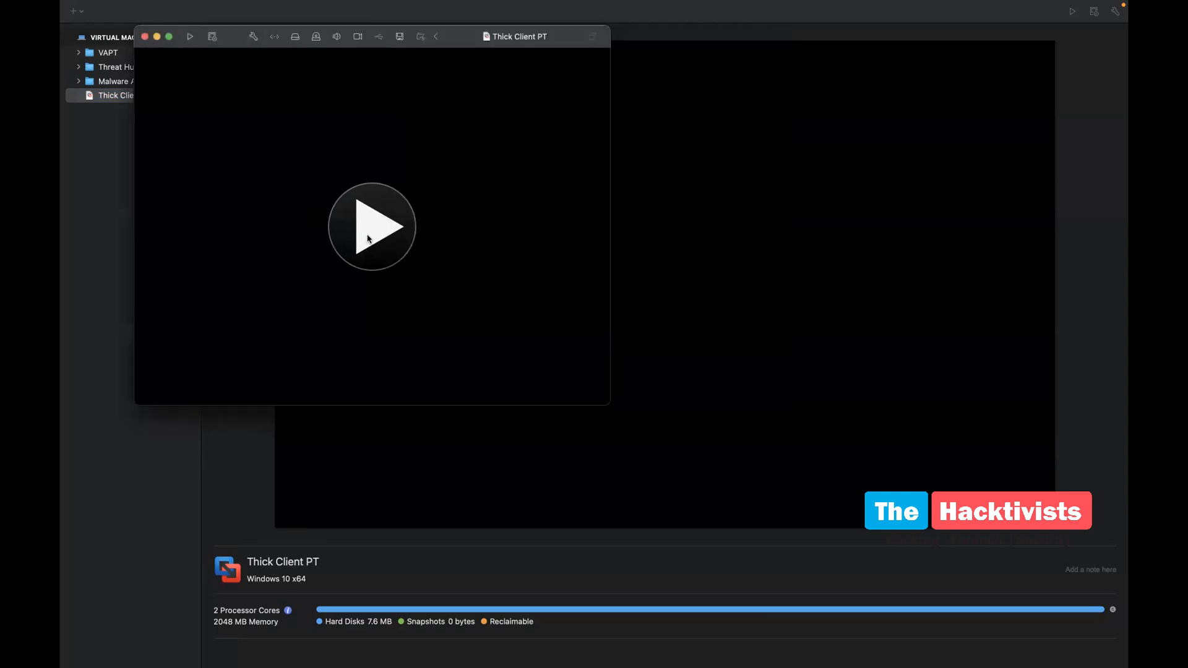
Power on Thick Client PT full screen and boot from the Windows disc into Setup
left_click(367, 238)
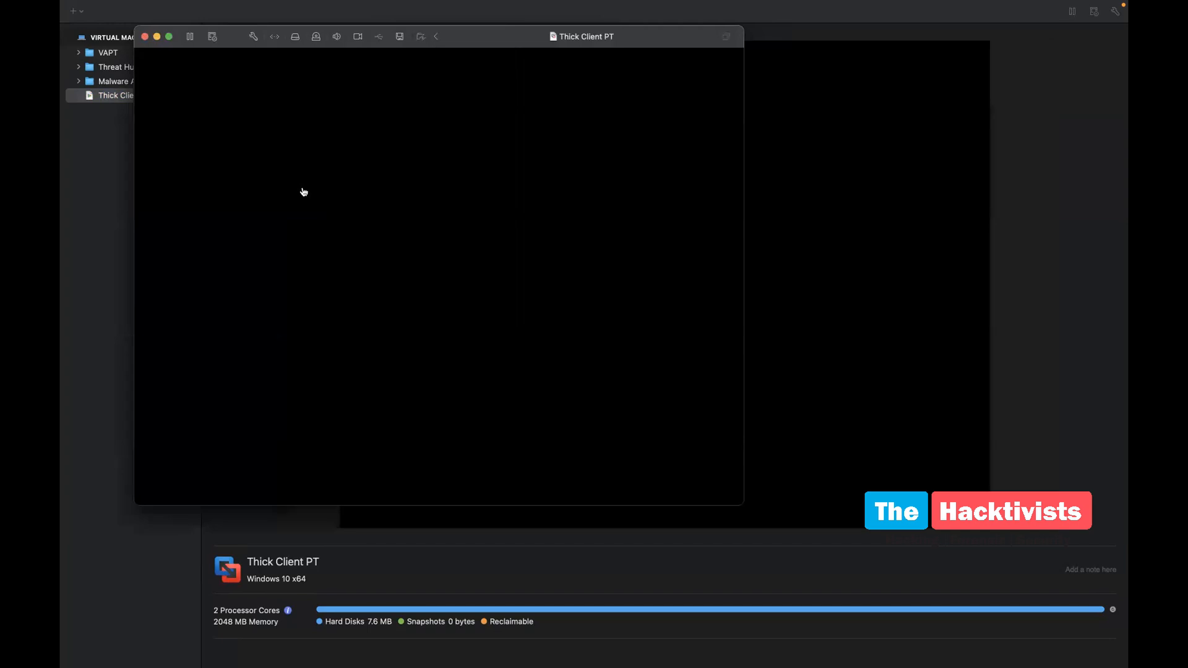
left_click(168, 37)
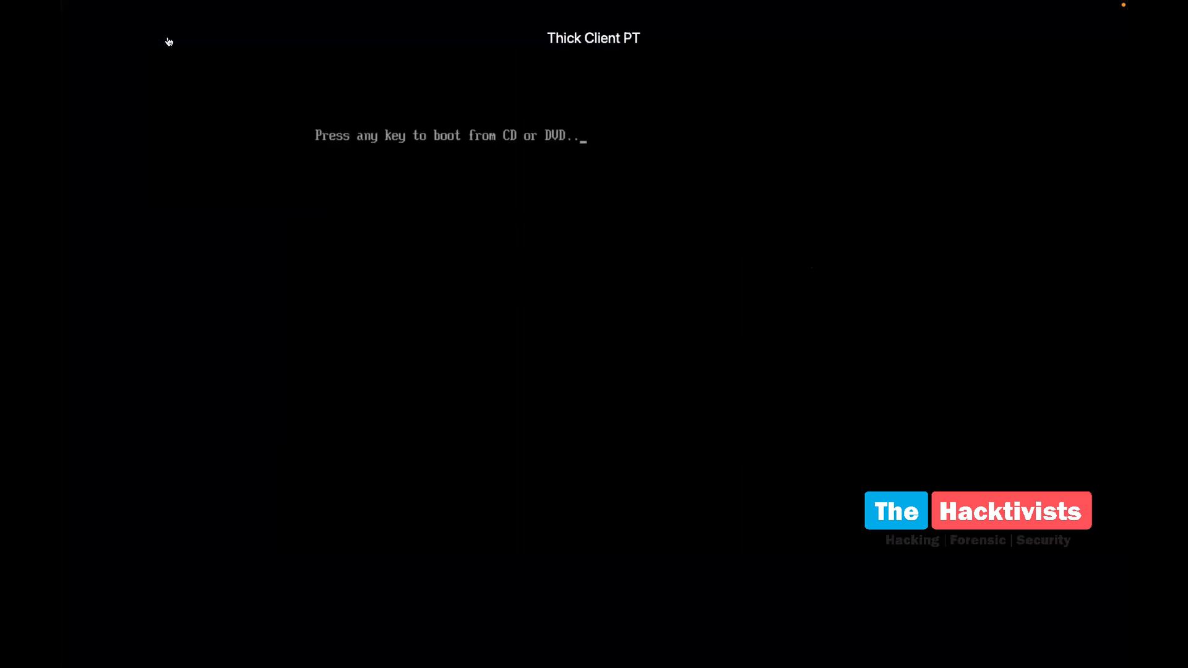
key("Return")
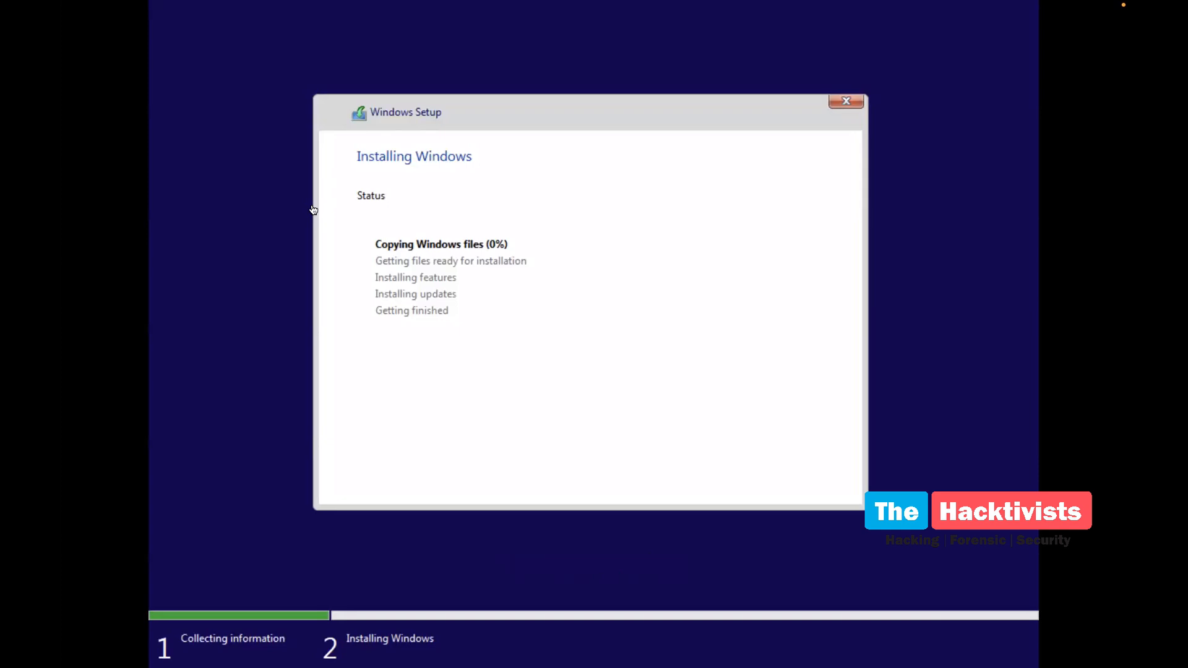
mouse_move(557, 25)
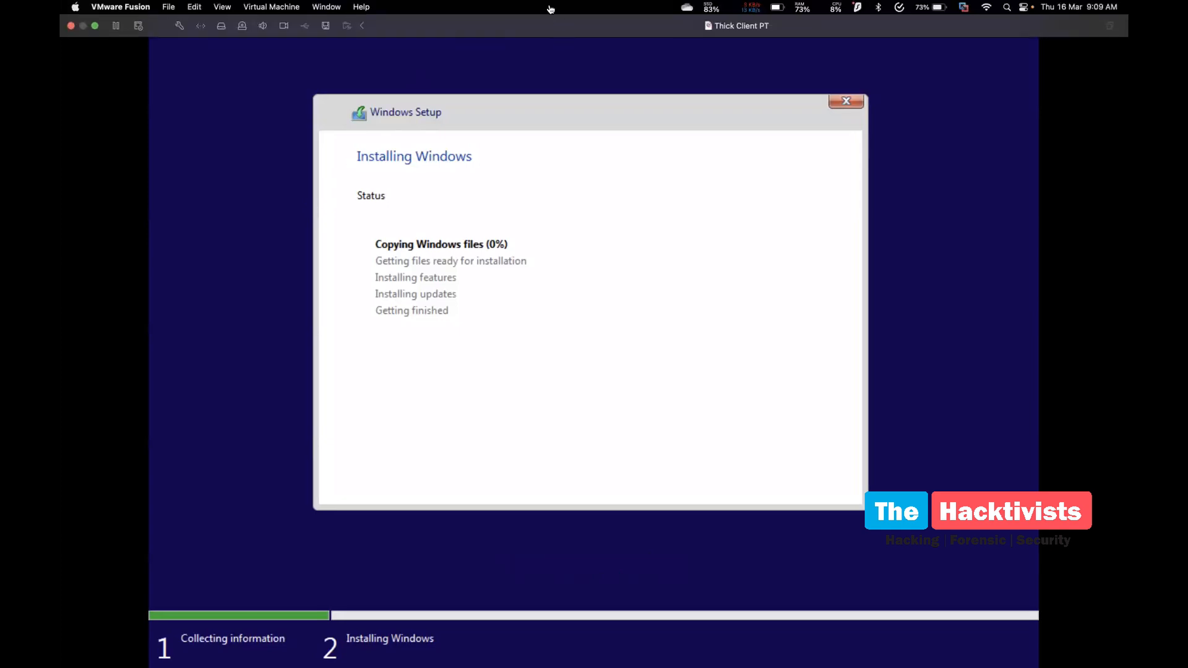
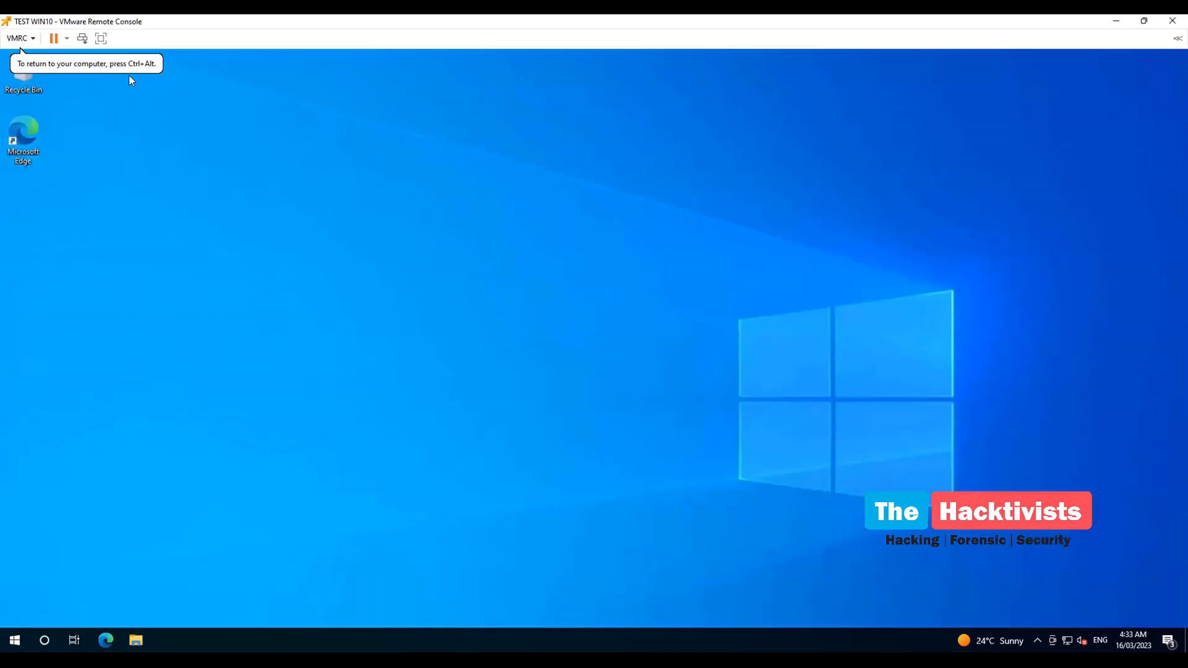
Launch Microsoft Edge from the TEST WIN10 guest's desktop shortcut to get a new tab
double_click(24, 138)
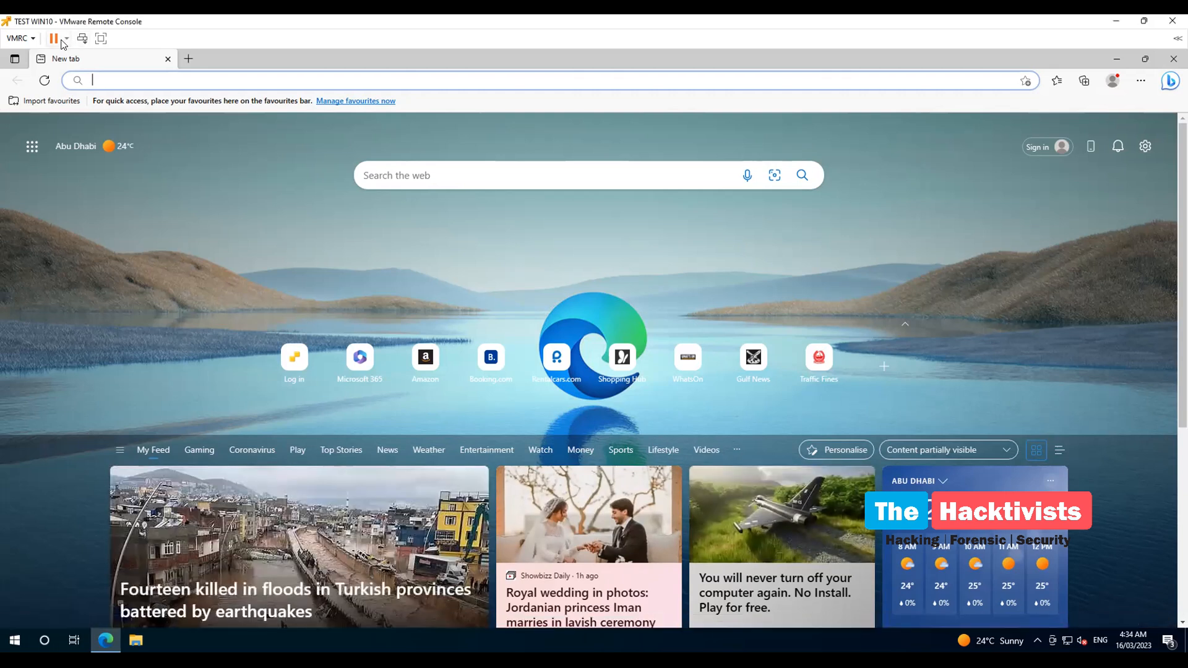
left_click(27, 39)
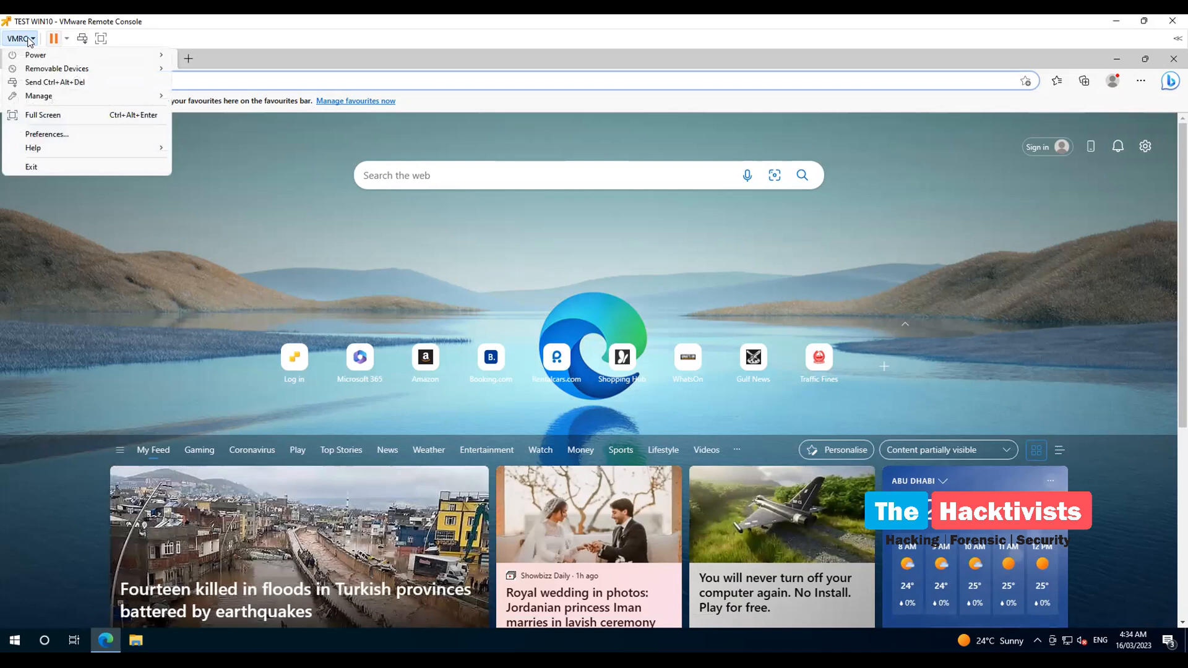
mouse_move(62, 56)
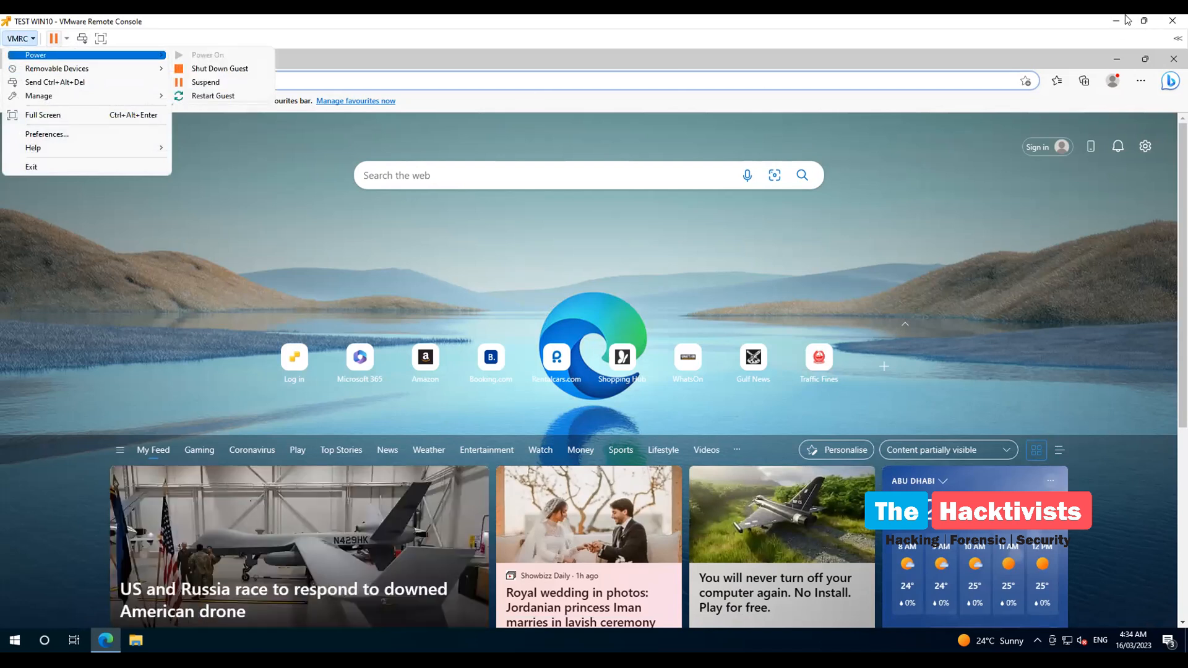
left_click(941, 433)
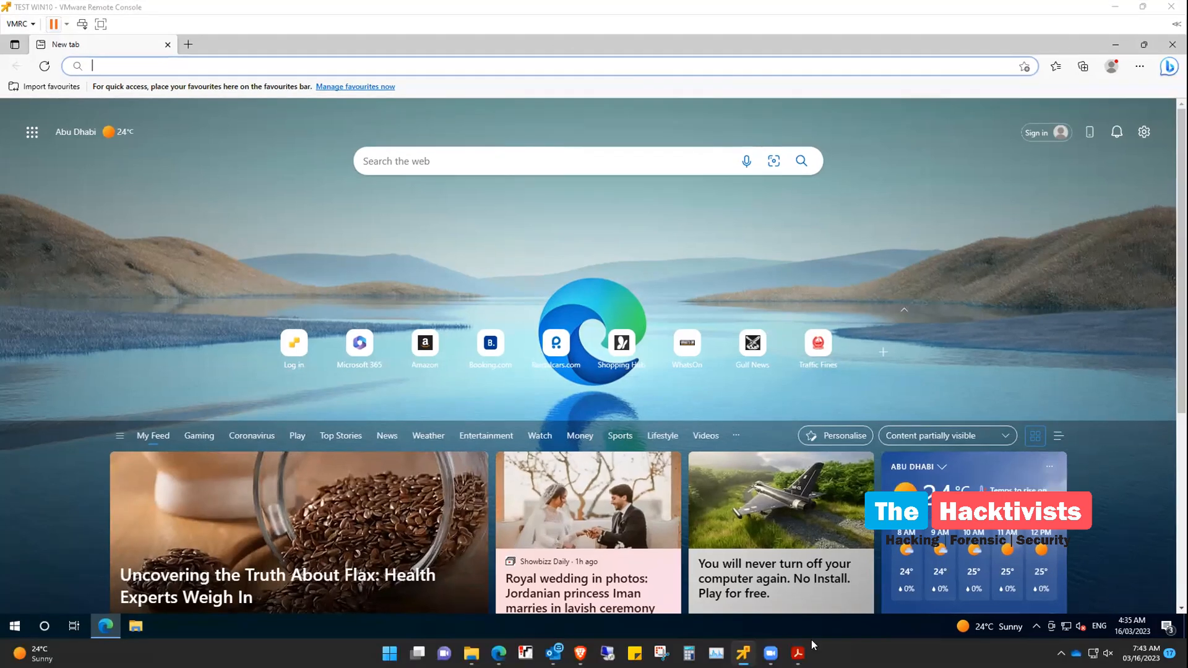
Bring up the thick-client pentesting PDF and scroll to the Tools to Download page
left_click(798, 653)
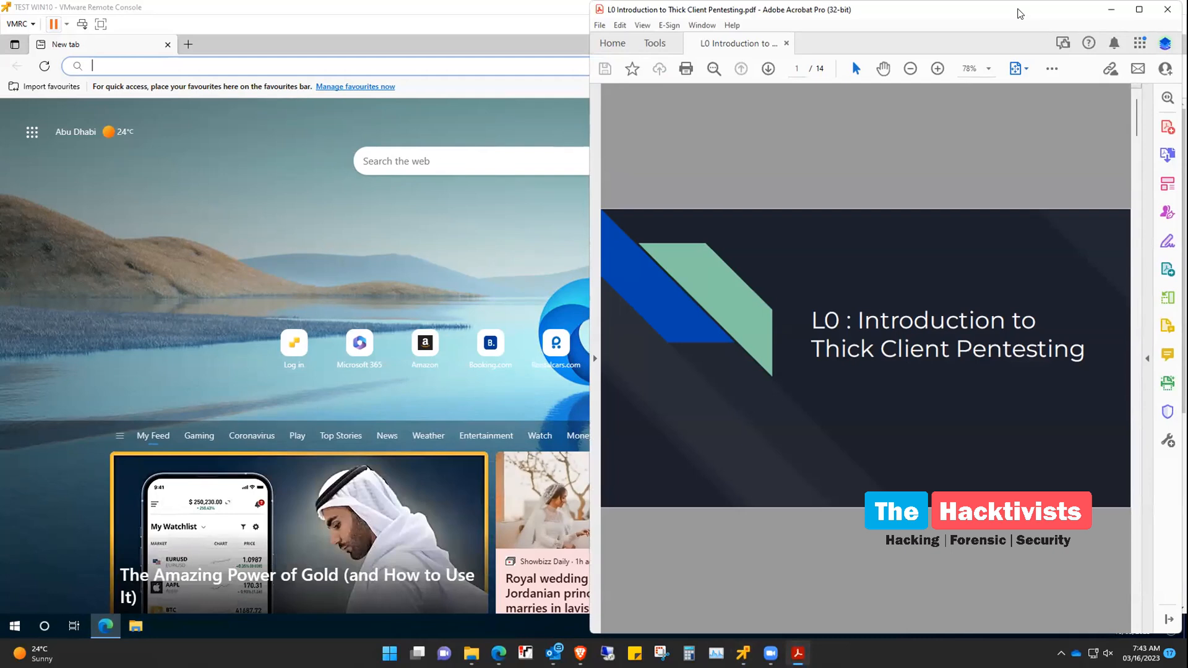
left_click_drag(1019, 13, 815, 26)
scroll(802, 247, "down", 2)
scroll(802, 247, "down", 9)
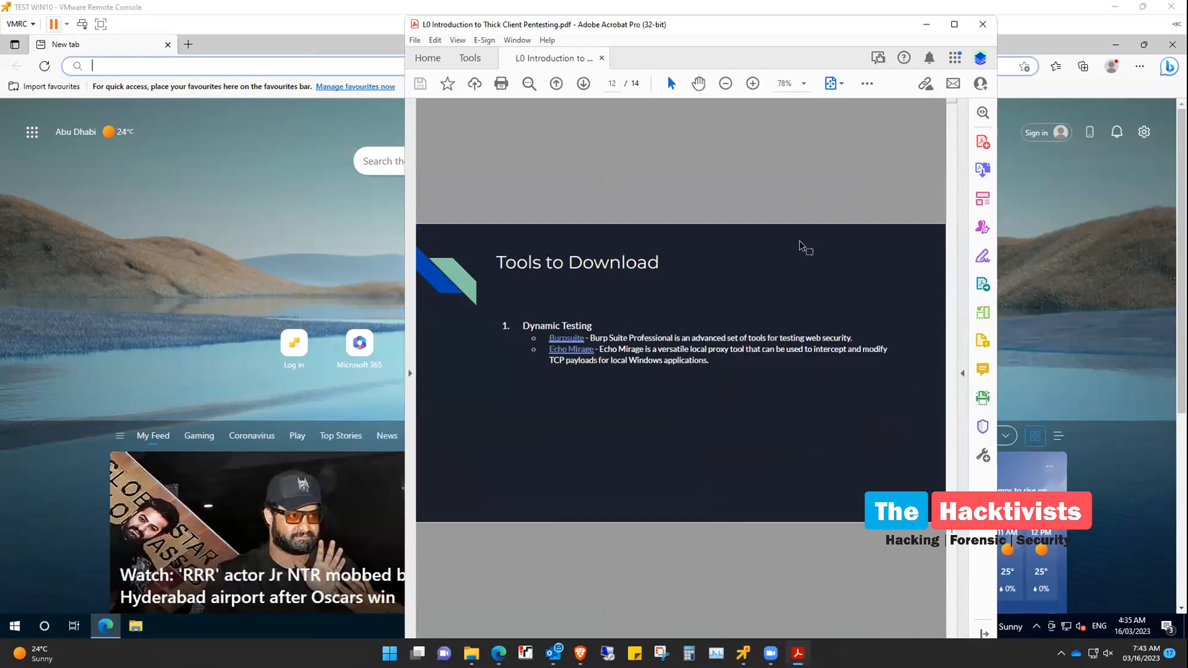
scroll(802, 246, "down", 2)
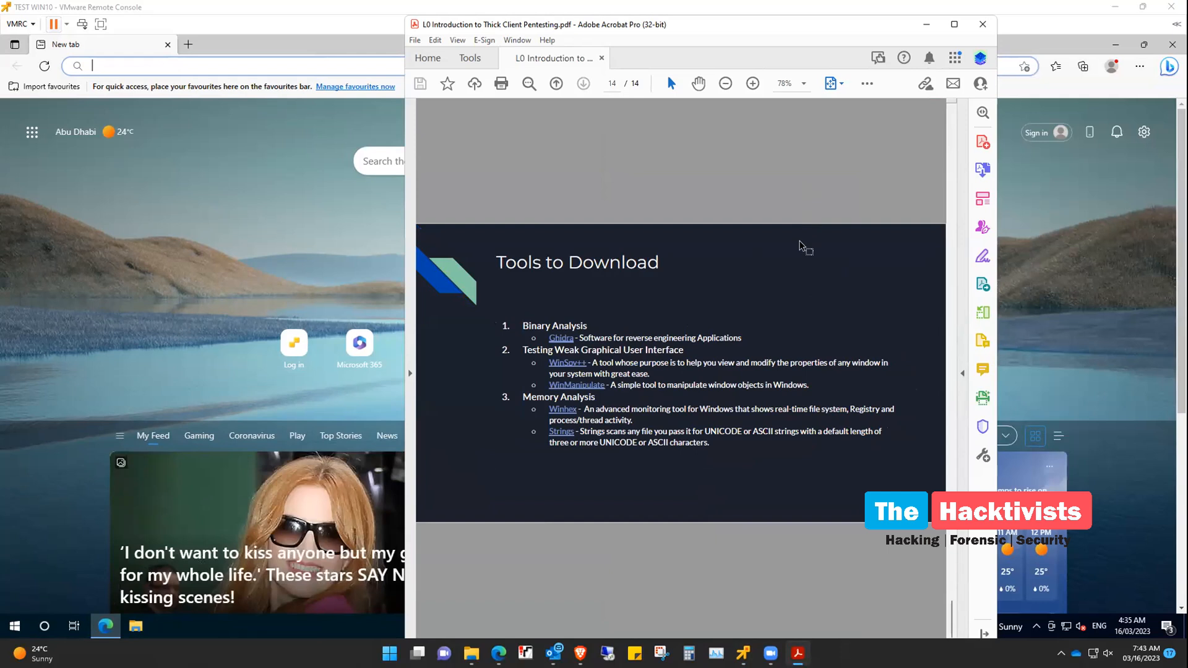
scroll(799, 242, "up", 3)
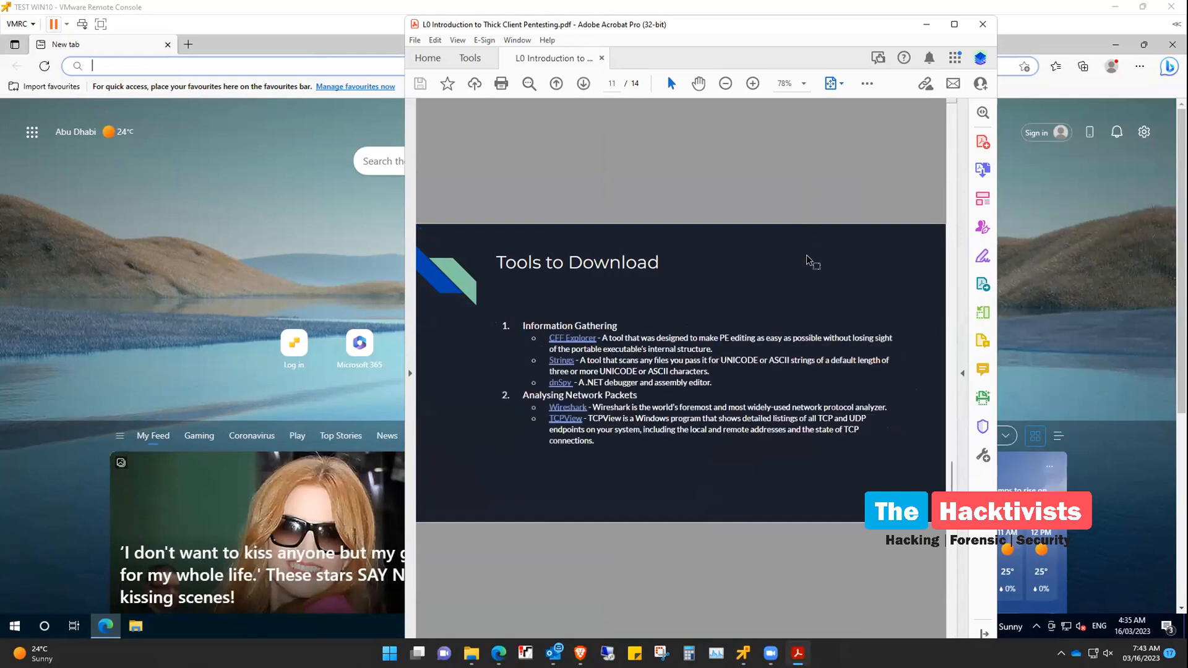
scroll(807, 261, "up", 1)
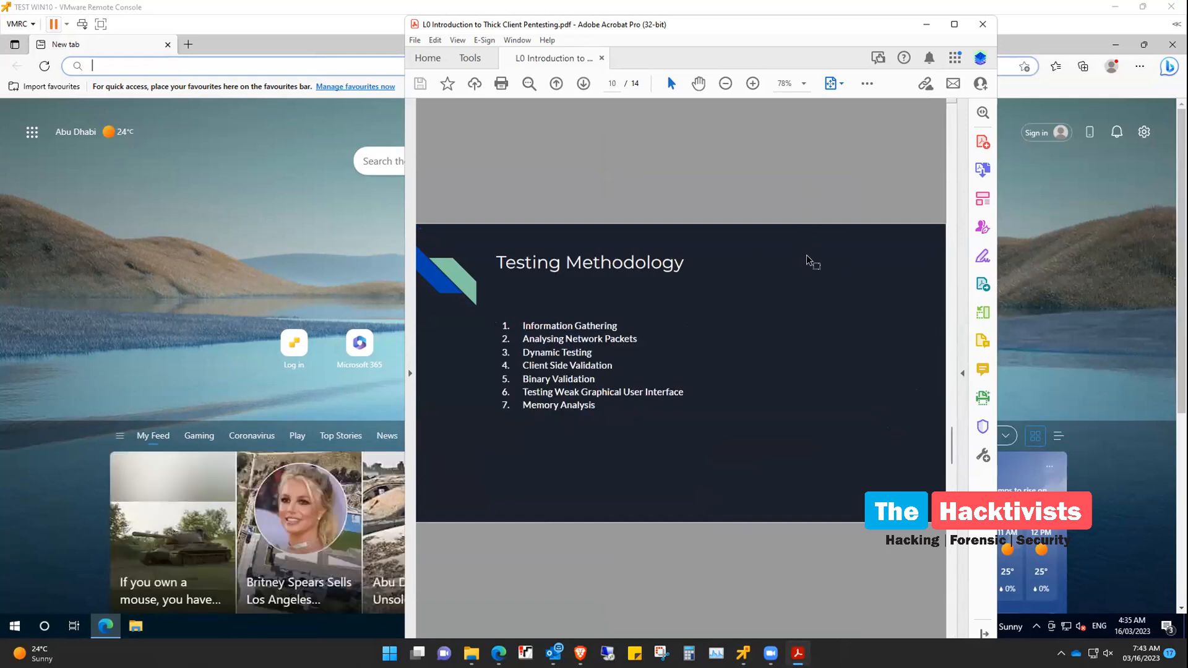
scroll(807, 260, "down", 1)
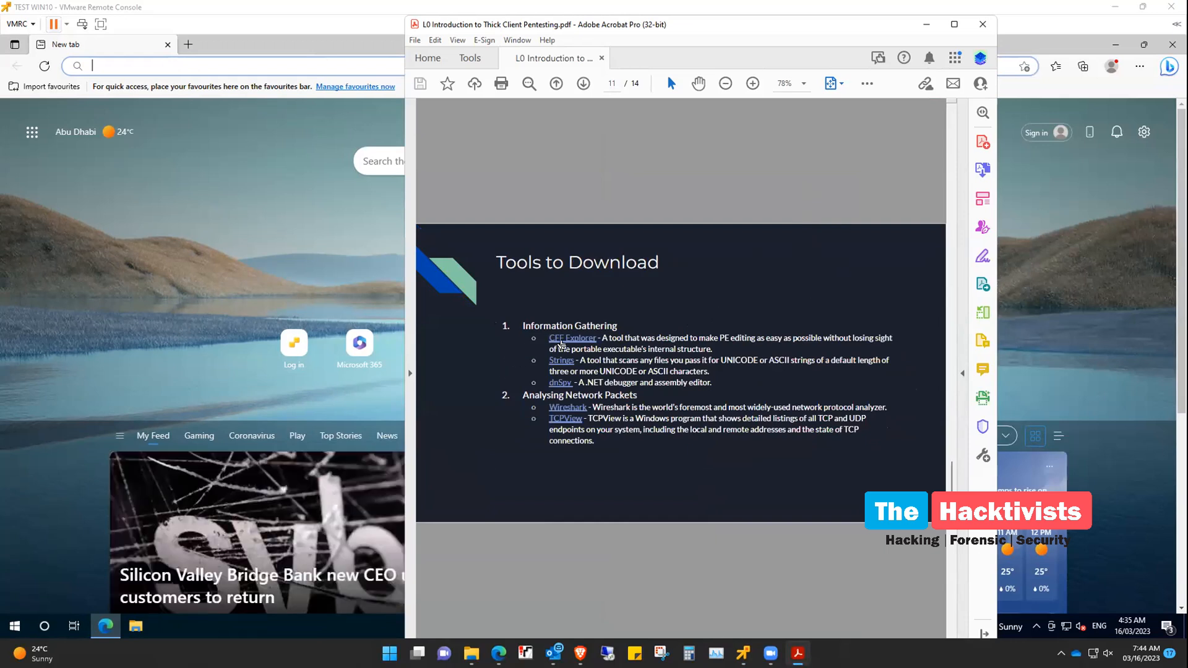
Copy the CFF Explorer link location and return to the VM's Edge window
right_click(571, 340)
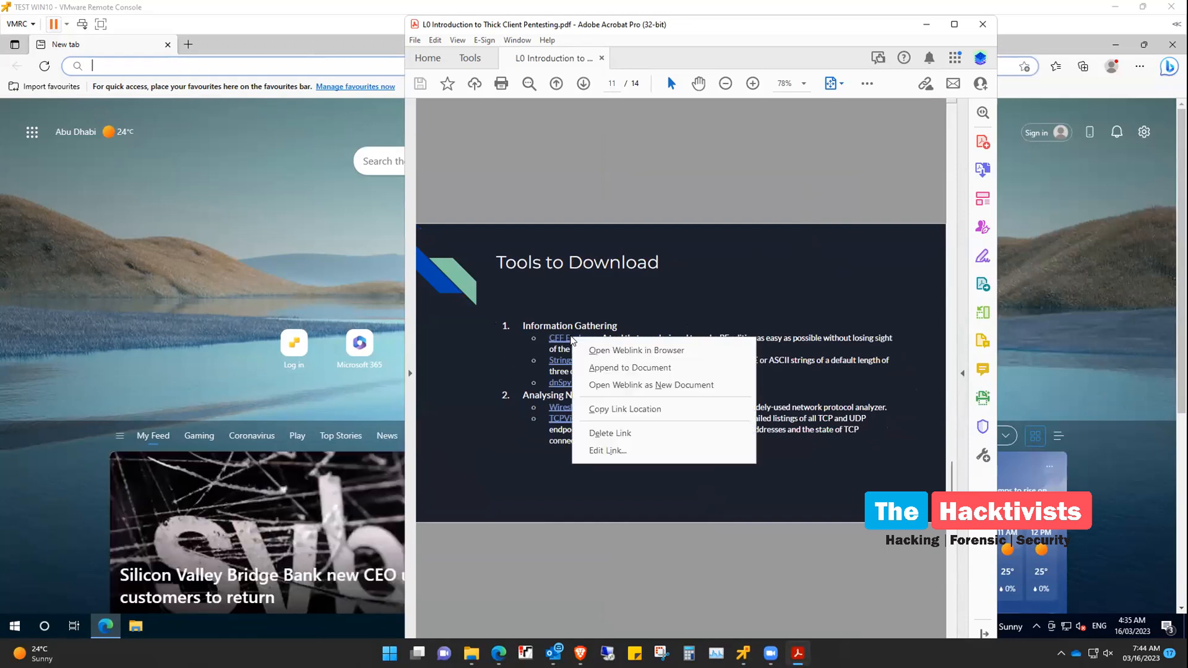
left_click(617, 410)
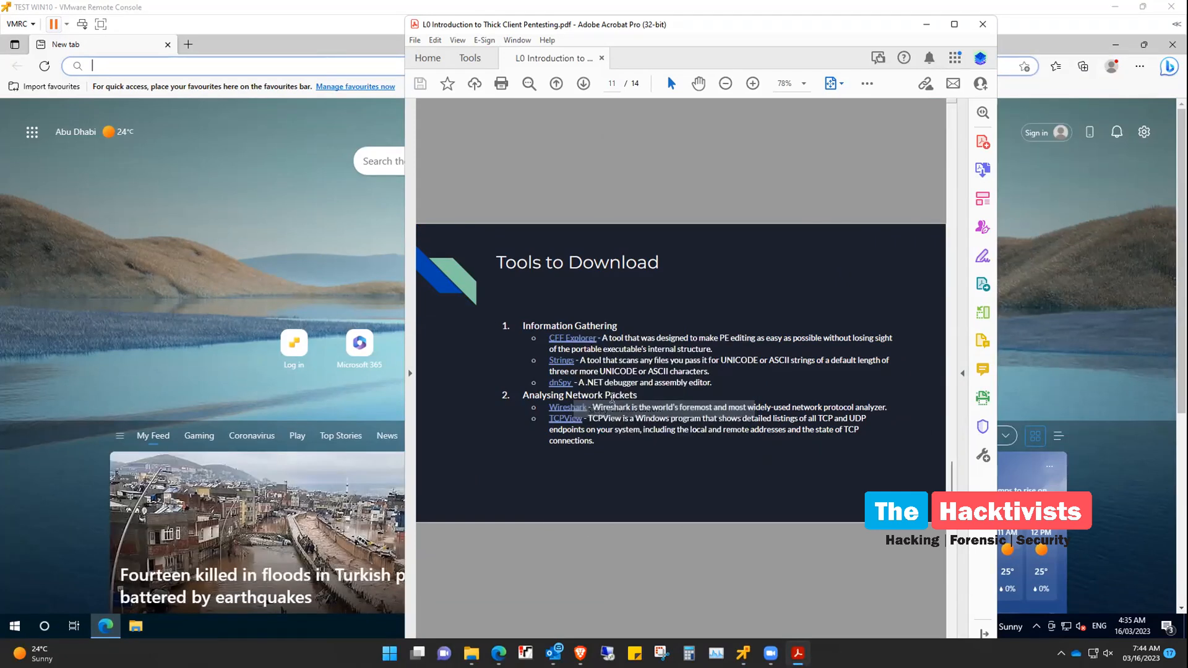
left_click(219, 66)
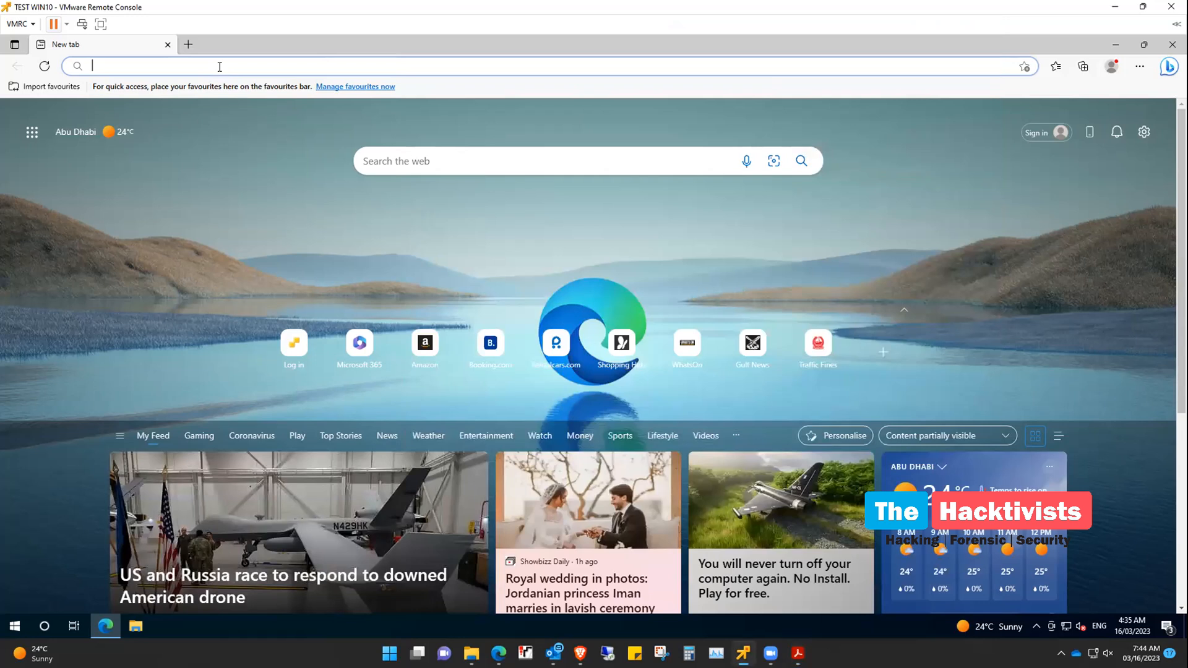
Switch the VM console to full-screen mode
left_click(67, 24)
left_click(95, 25)
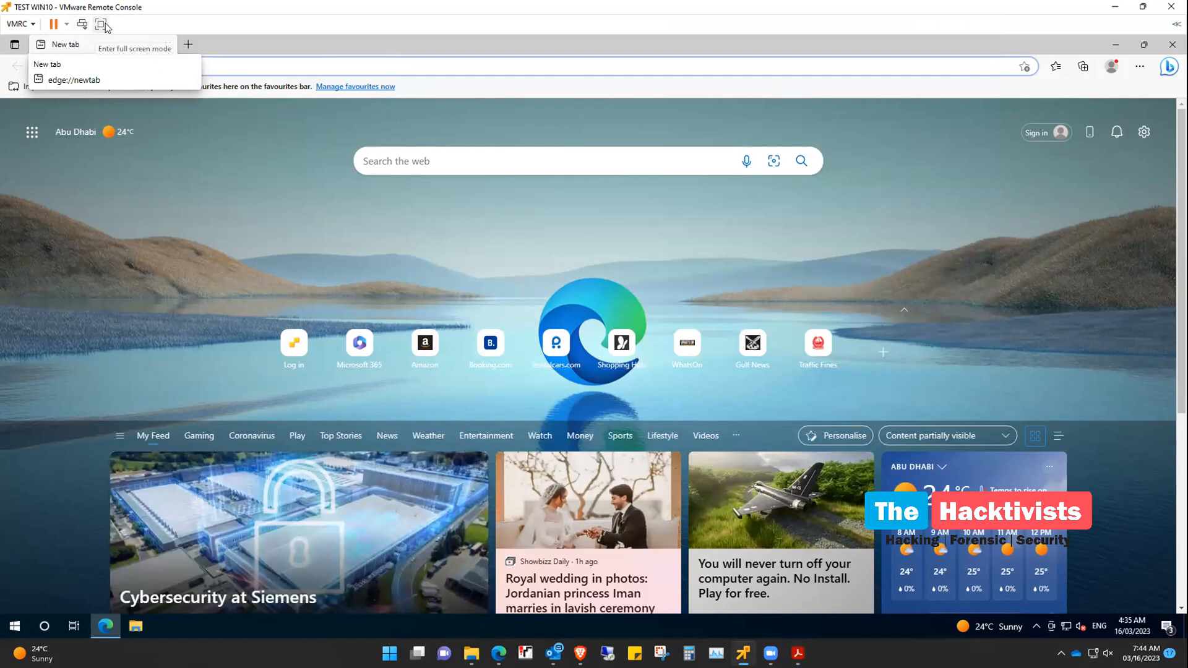
left_click(103, 25)
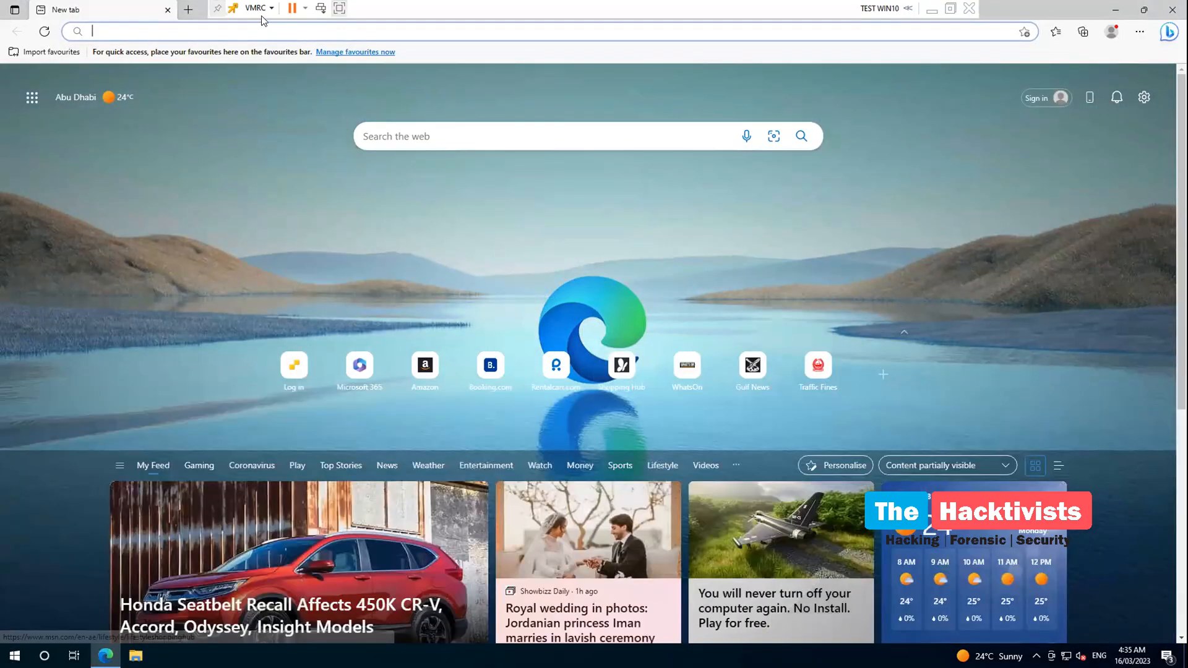
Review VMRC Preferences and its Connection Settings, closing both unchanged
left_click(262, 9)
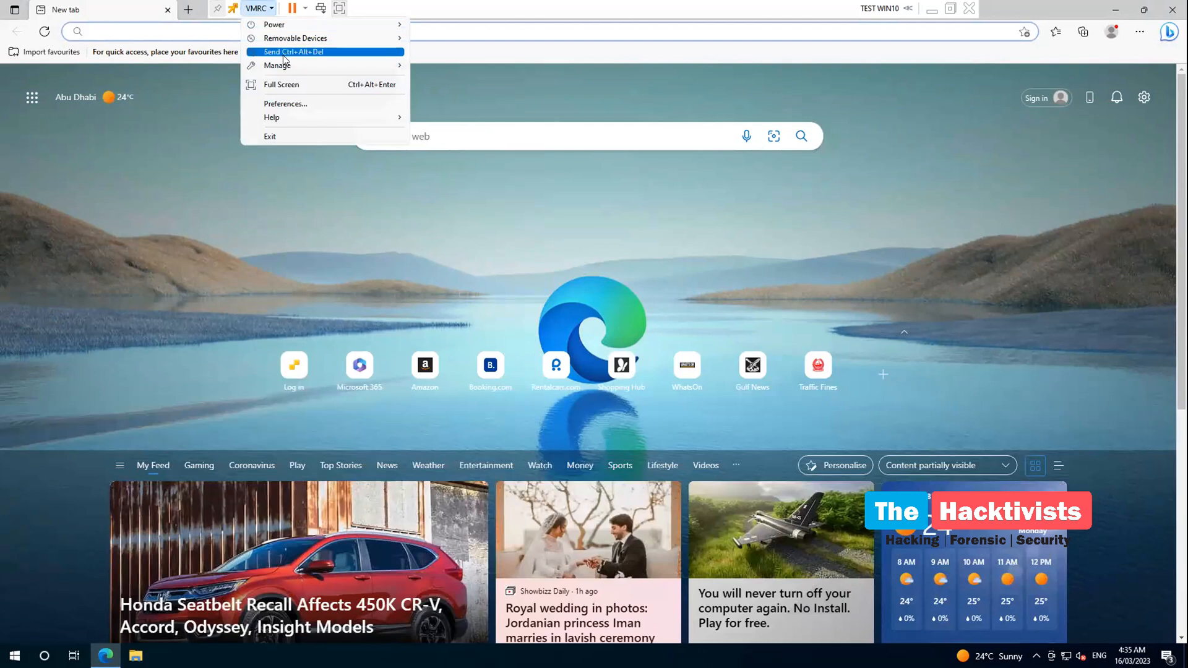
mouse_move(285, 69)
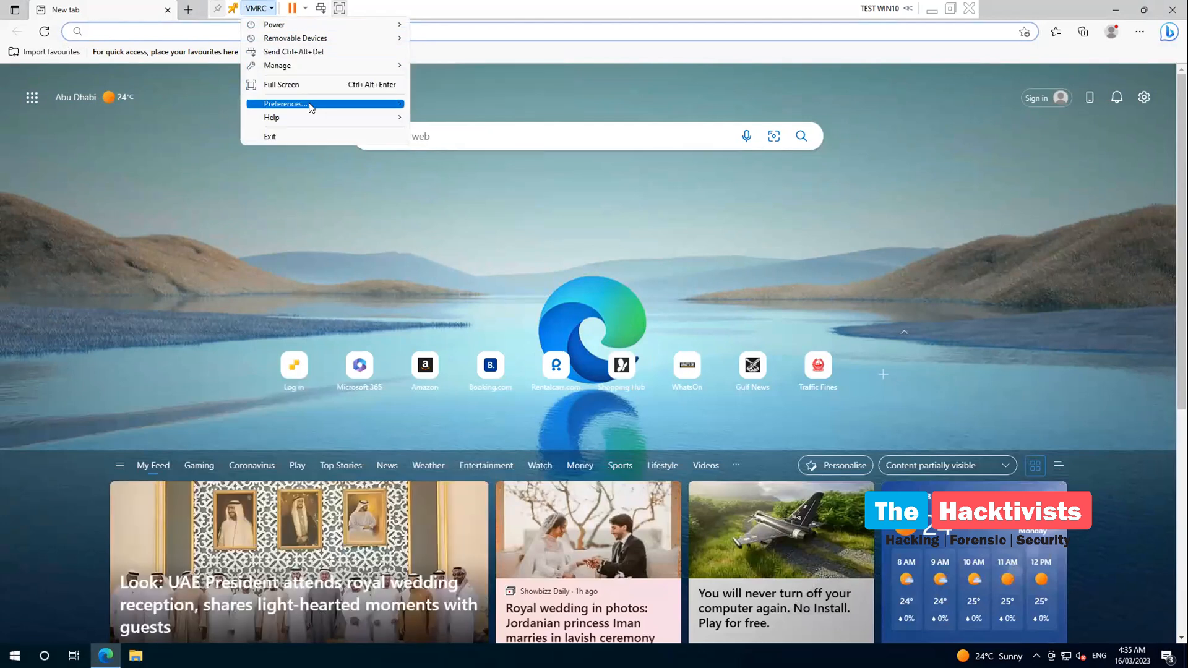
left_click(286, 103)
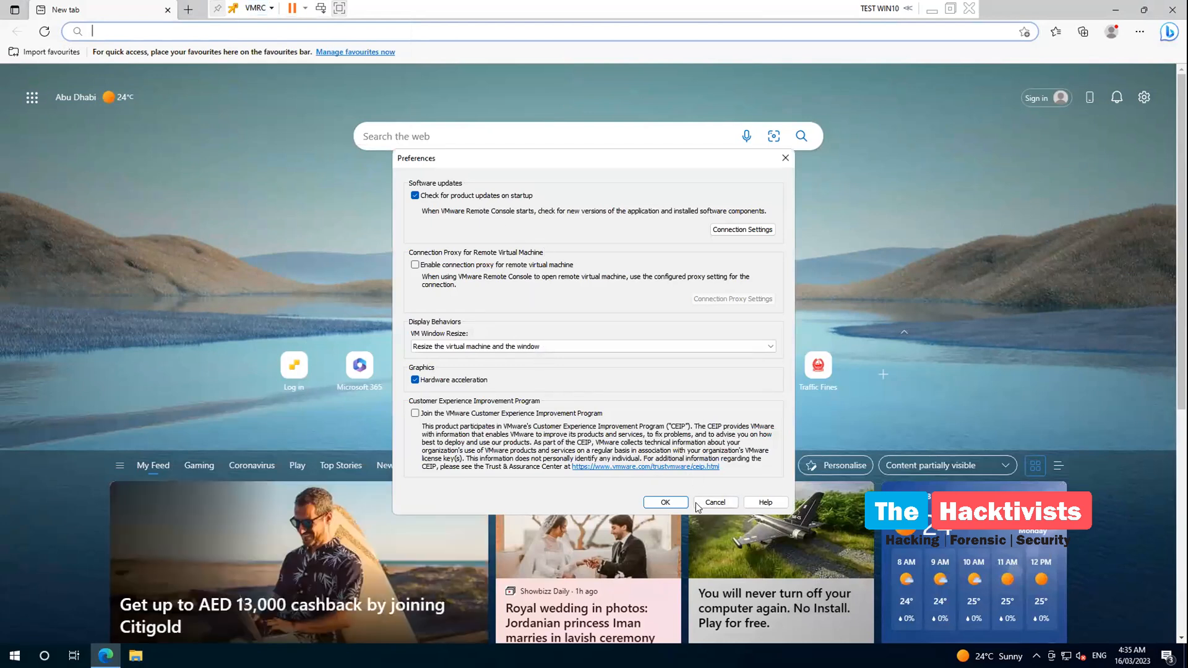
left_click(756, 229)
left_click(698, 225)
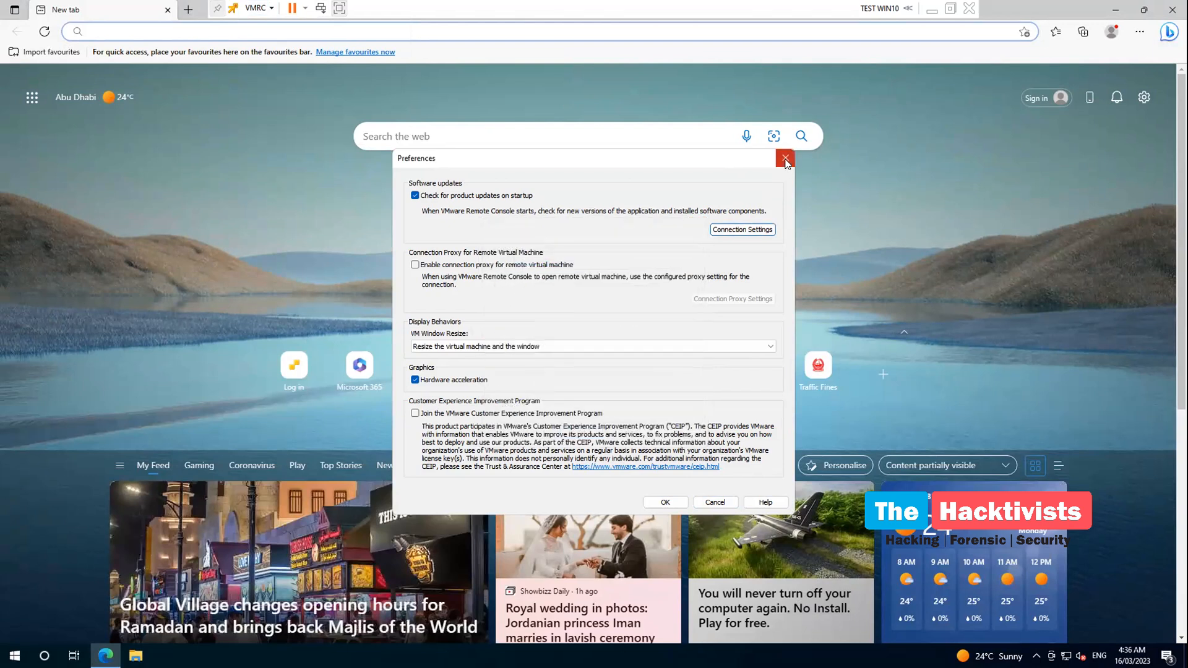
left_click(785, 158)
Open the VMRC menu and head toward Manage > Virtual Machine Settings
left_click(305, 8)
left_click(270, 8)
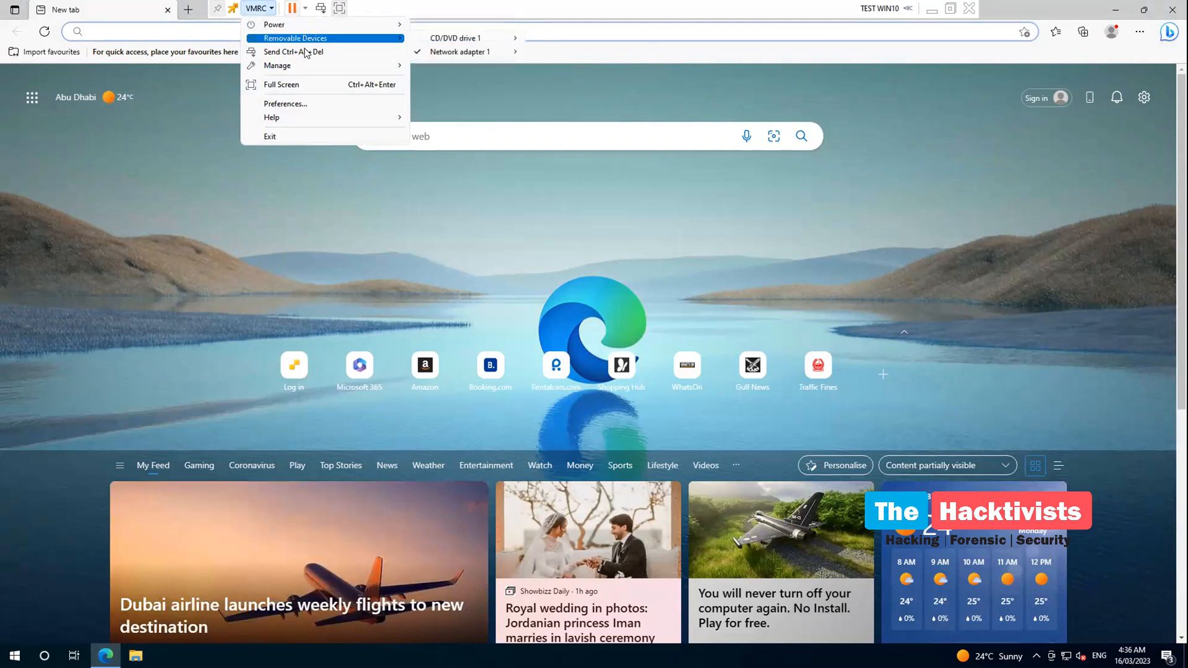
mouse_move(303, 64)
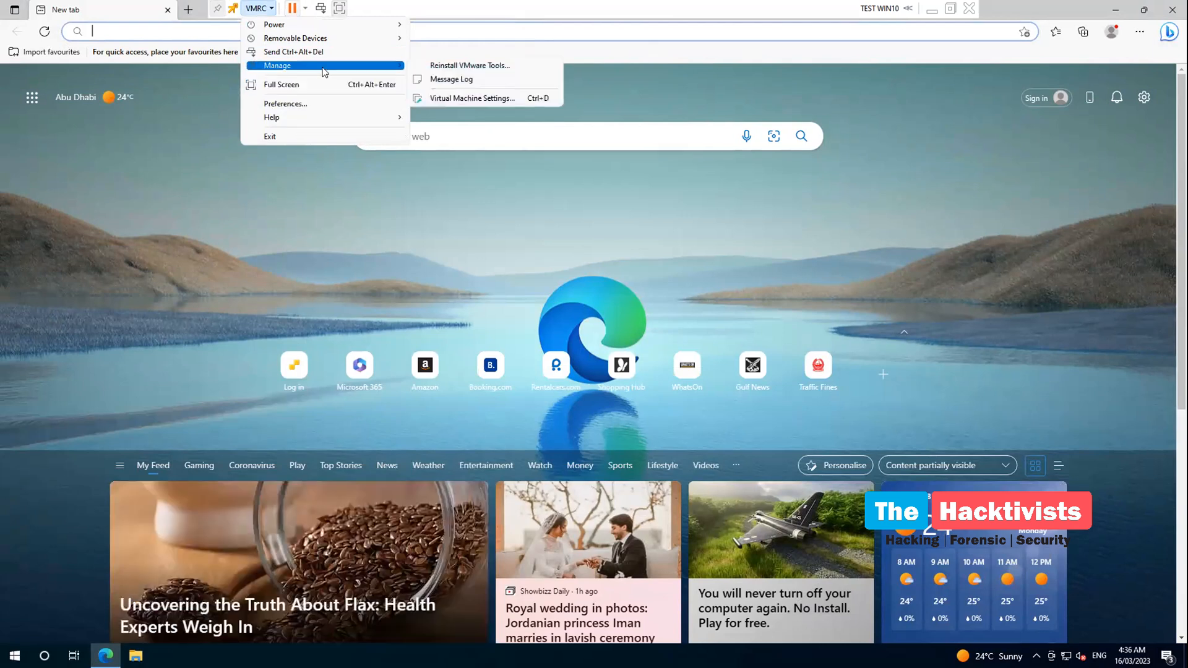
Open Virtual Machine Settings and view the Processors and CD/DVD drive 1 pages
left_click(461, 98)
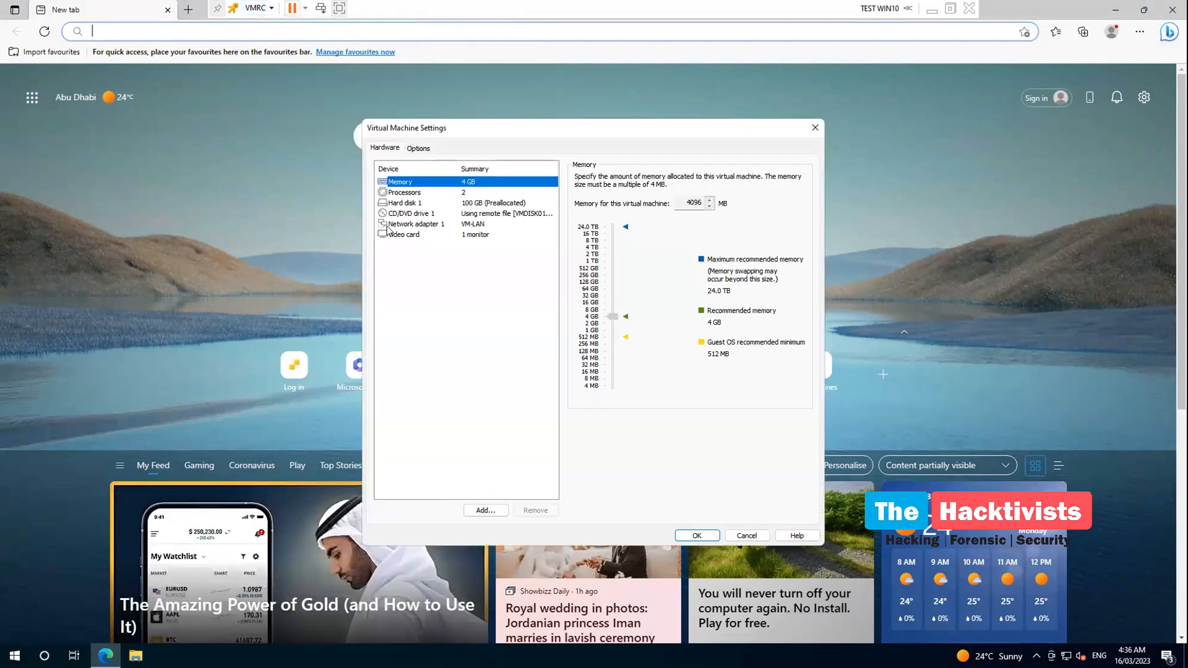
left_click(406, 192)
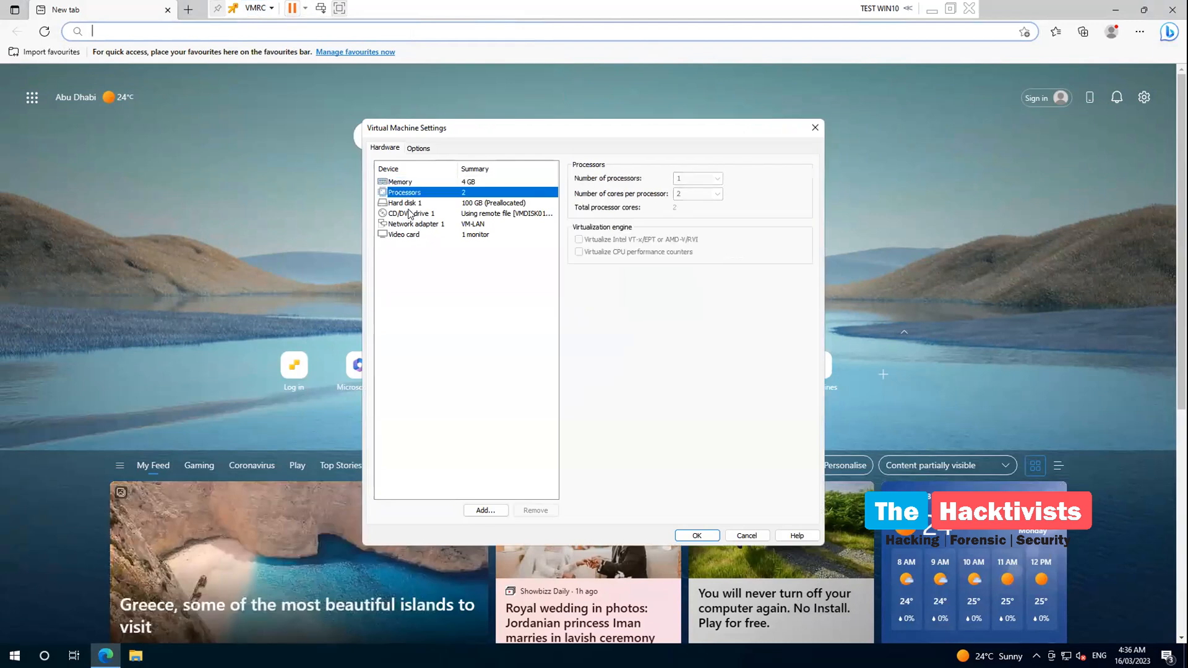
left_click(410, 214)
Close Virtual Machine Settings and open VMRC Preferences
left_click(815, 128)
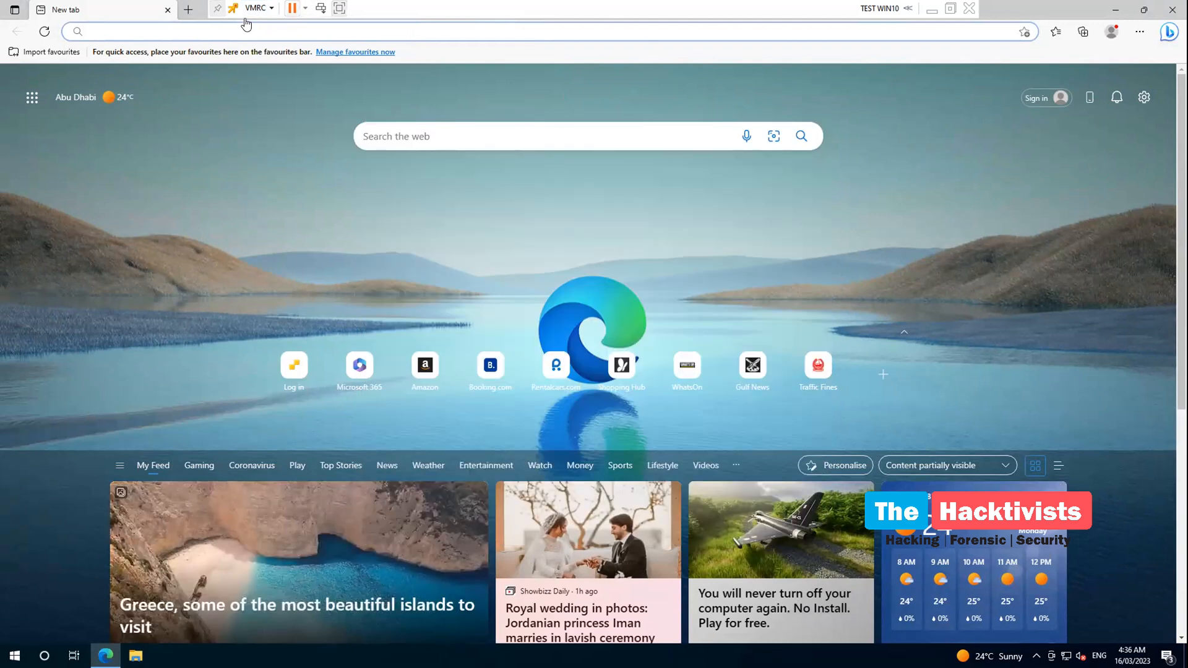
left_click(271, 8)
left_click(290, 105)
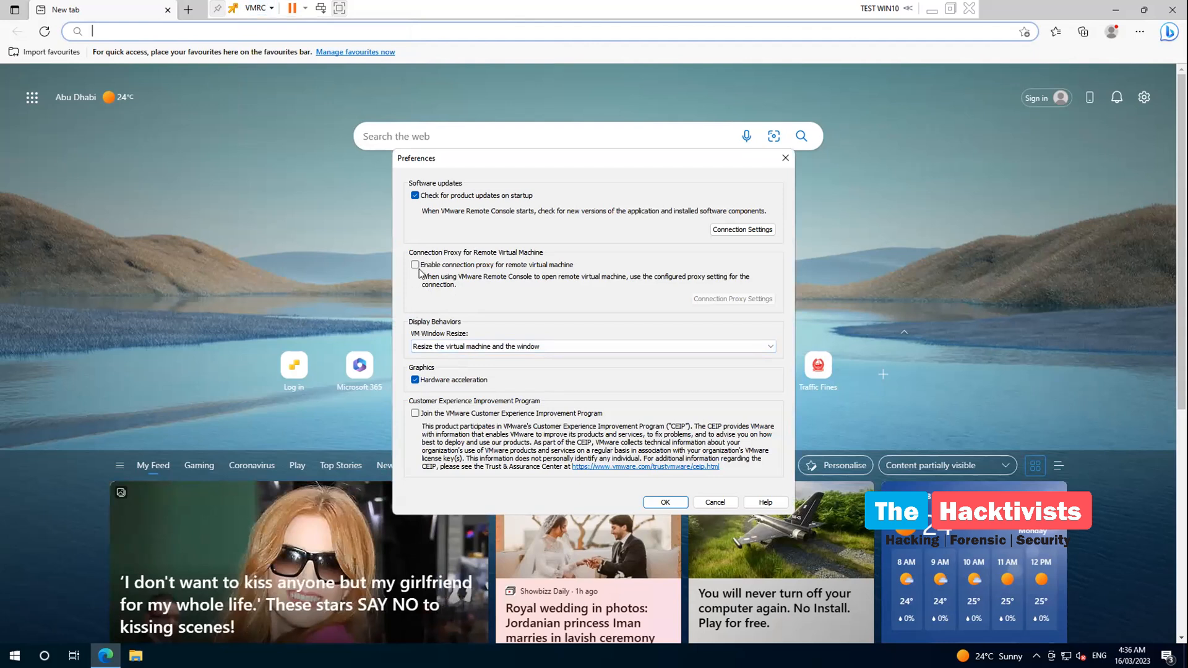
Check the update server Connection Settings, then close both dialogs unchanged
left_click(742, 230)
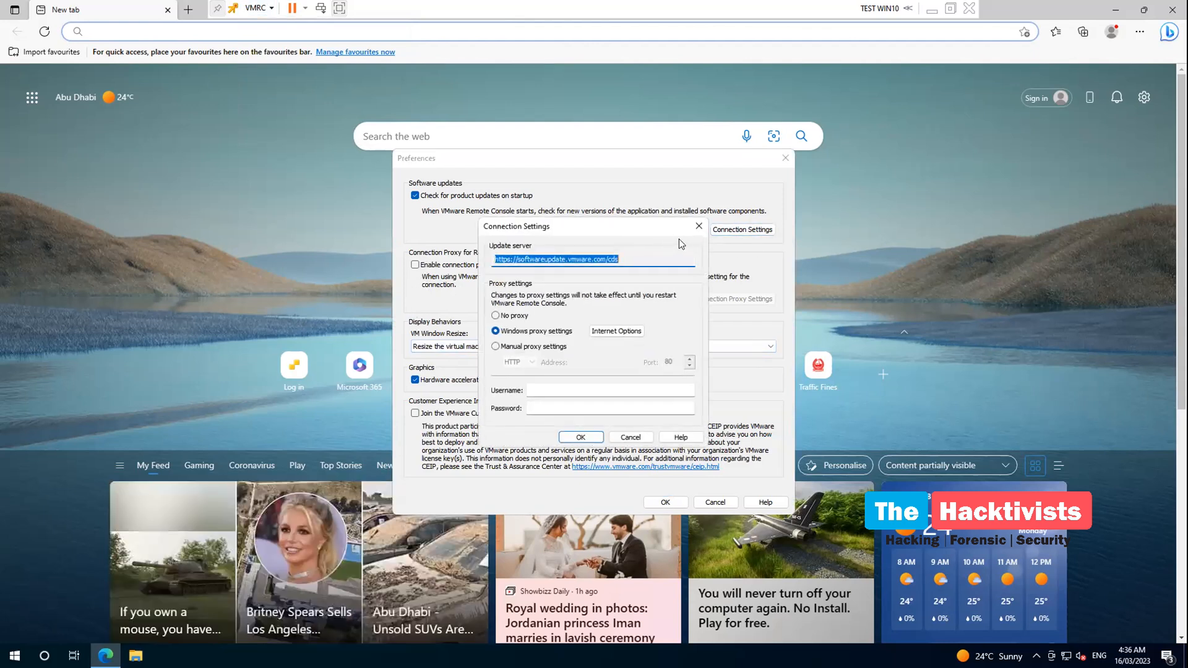
left_click(699, 226)
left_click(785, 159)
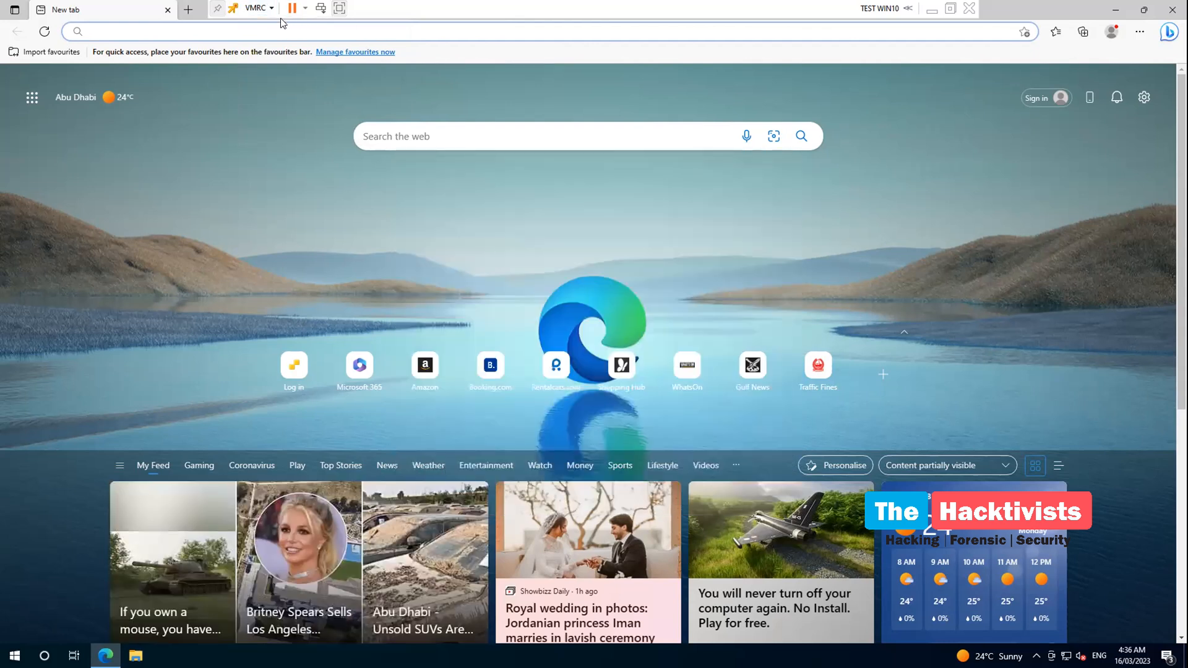
Open Virtual Machine Settings through VMRC > Manage
left_click(270, 11)
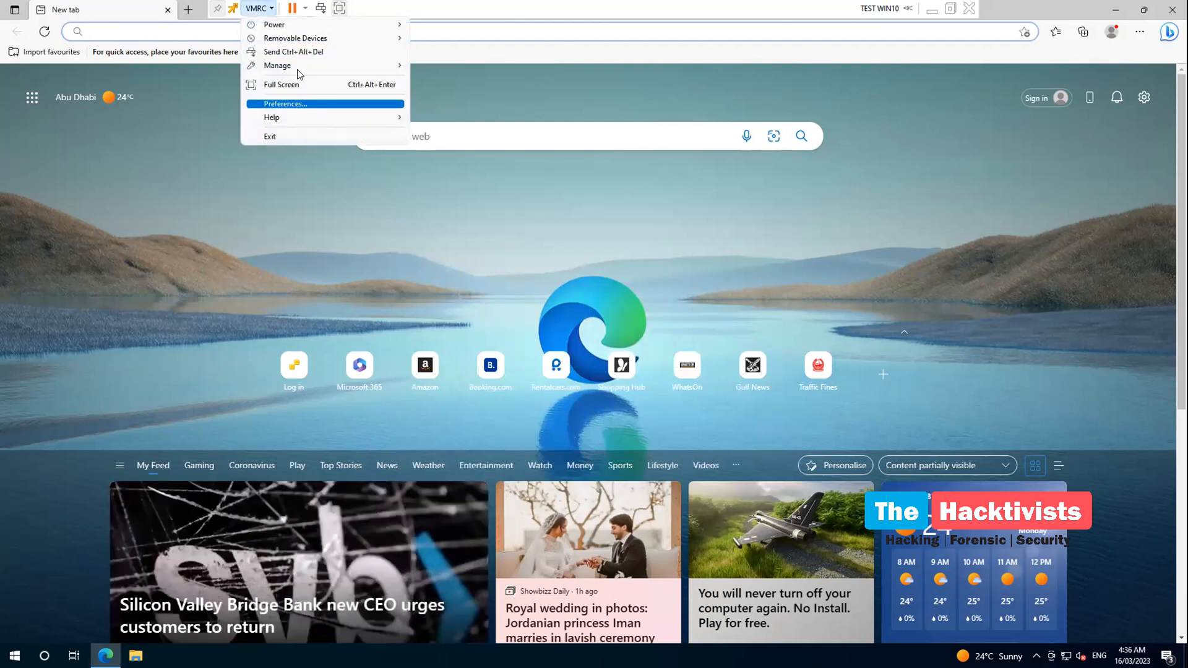
mouse_move(297, 67)
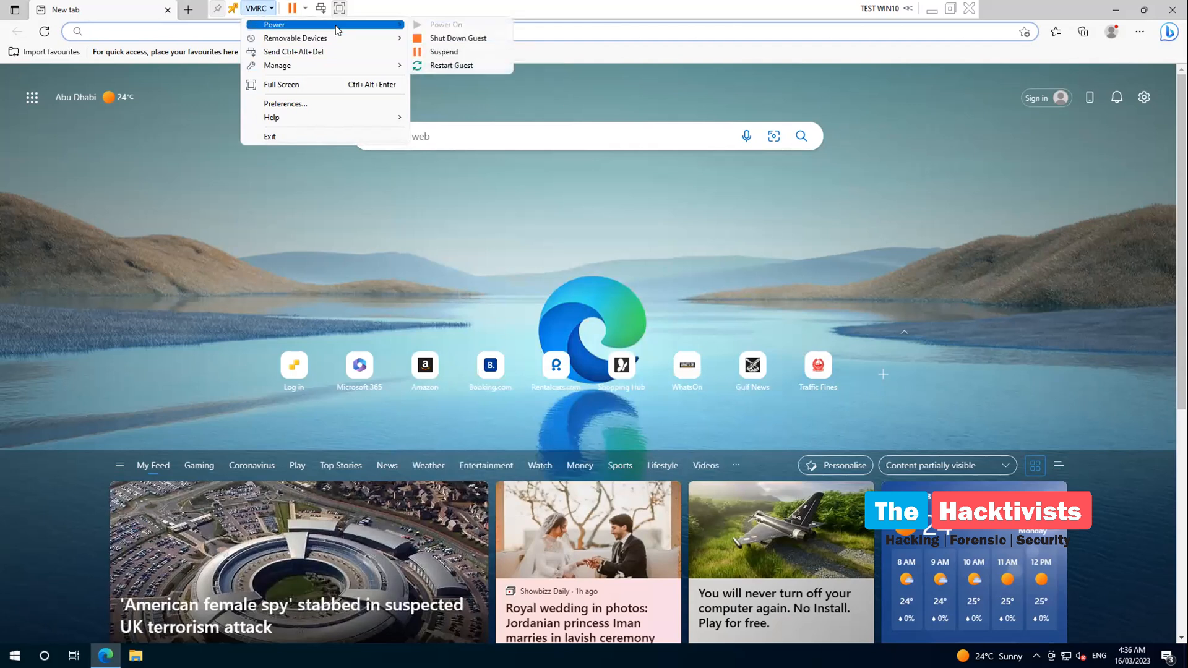
mouse_move(360, 65)
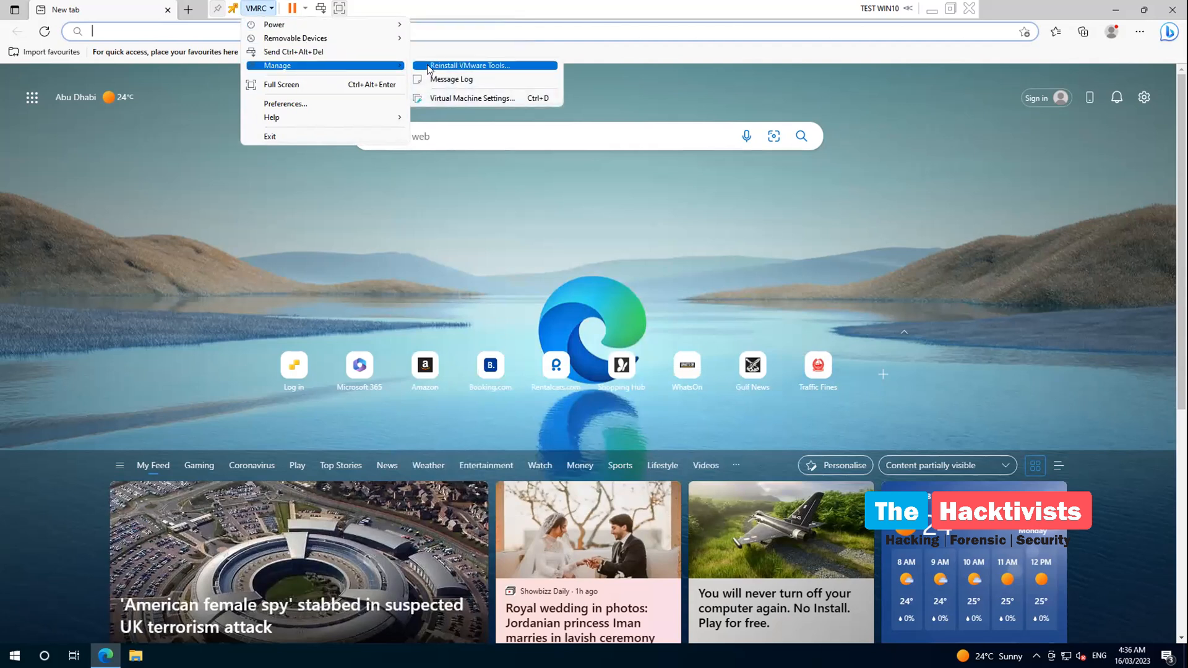
left_click(461, 98)
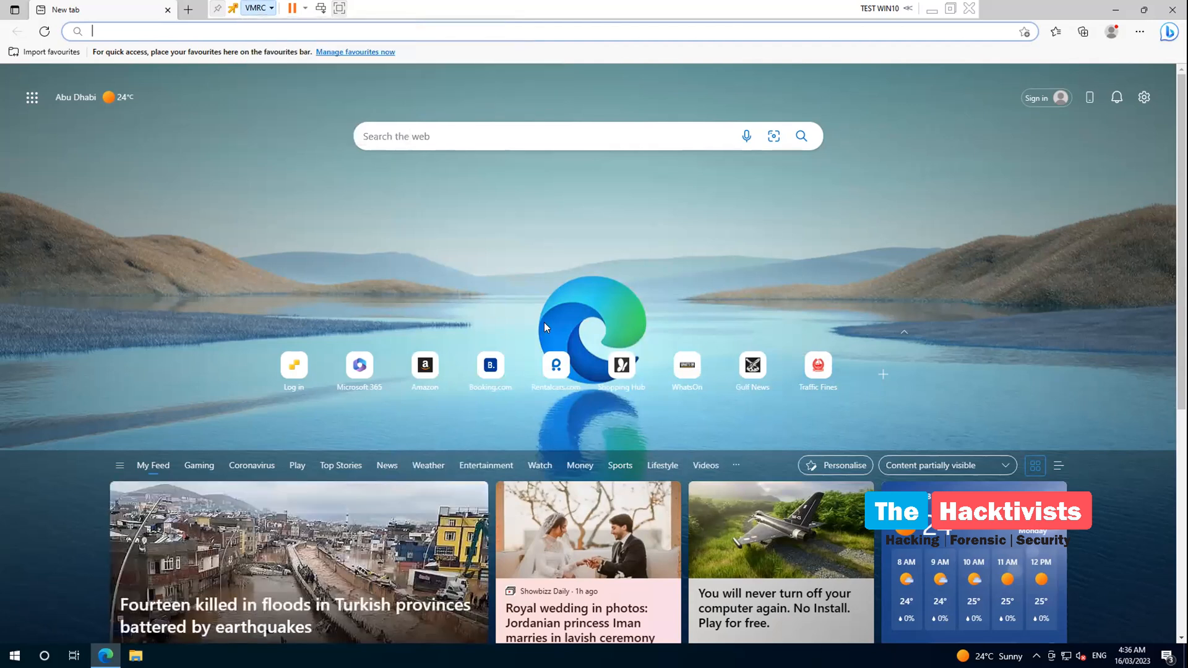
Review the processor, CD/DVD, network adapter and video card settings, then close the dialog
left_click(413, 192)
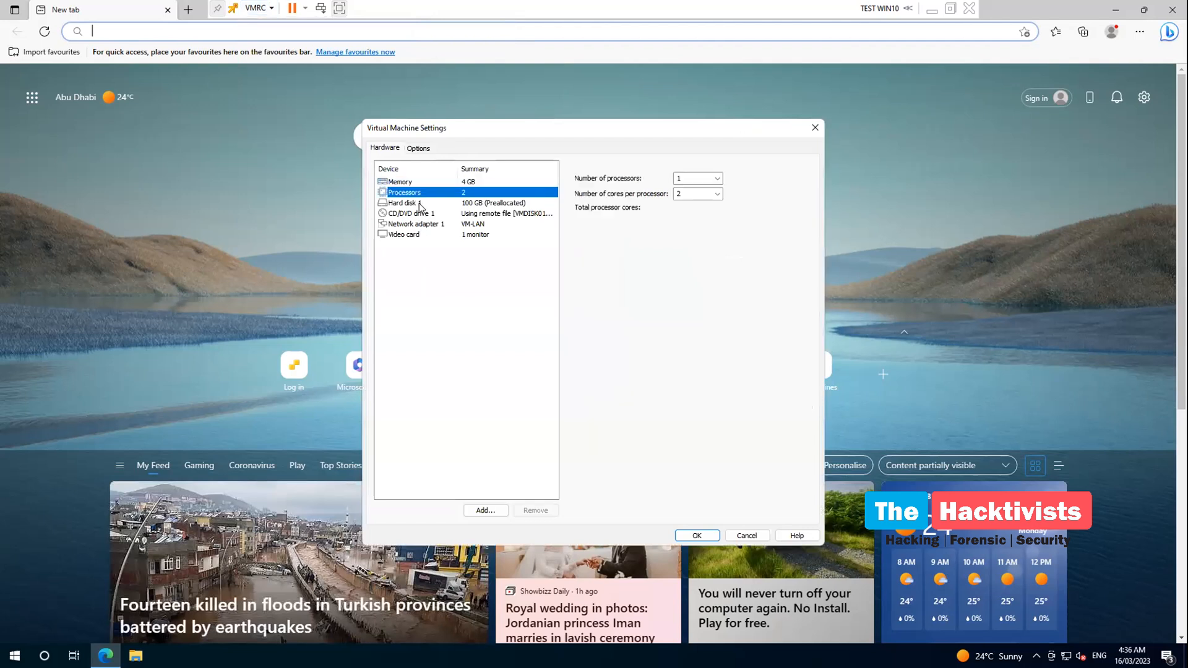
left_click(408, 213)
left_click(409, 223)
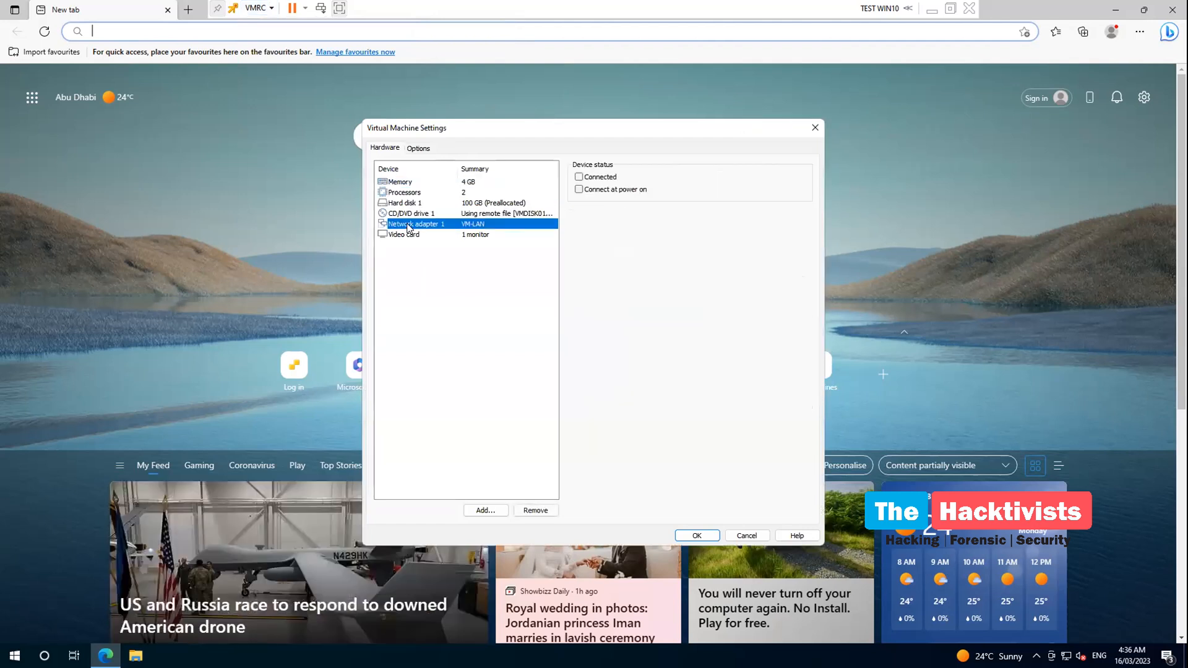
left_click(409, 236)
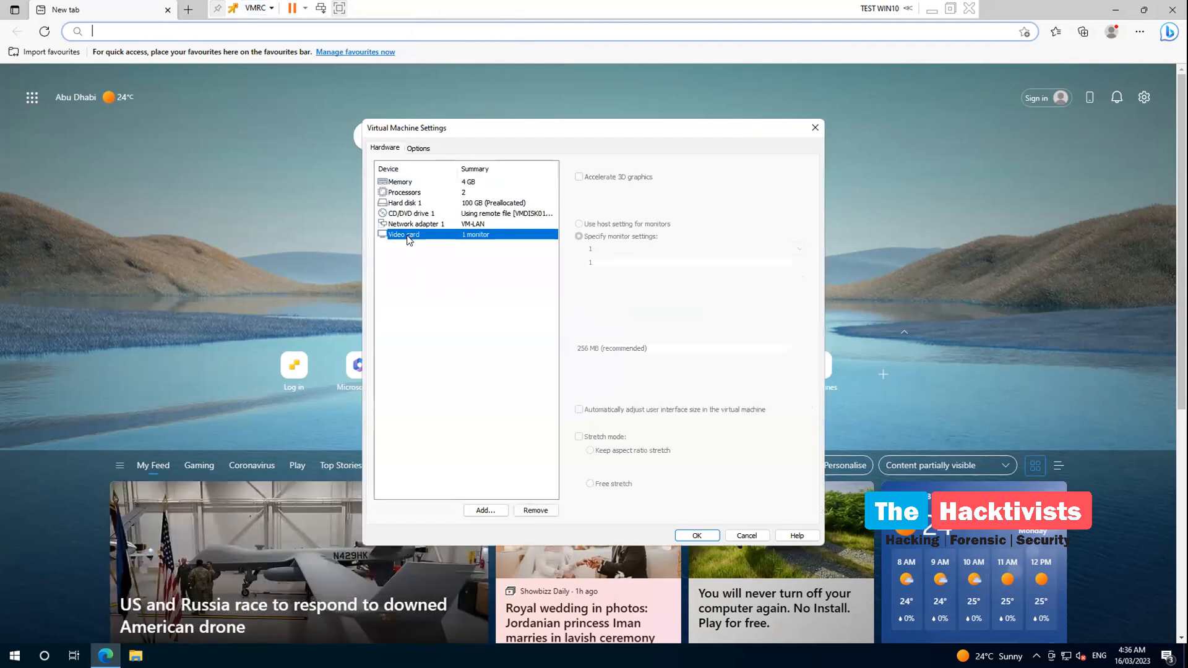
left_click(815, 127)
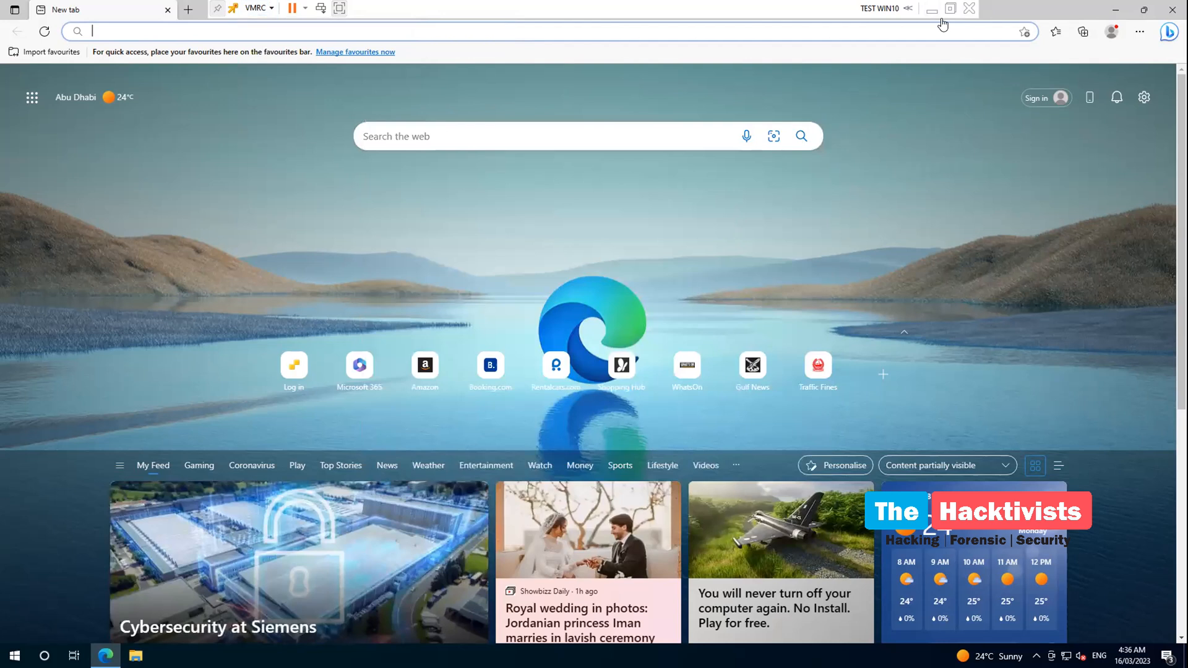
Exit full screen to the host desktop and switch to the Acrobat window
left_click(907, 8)
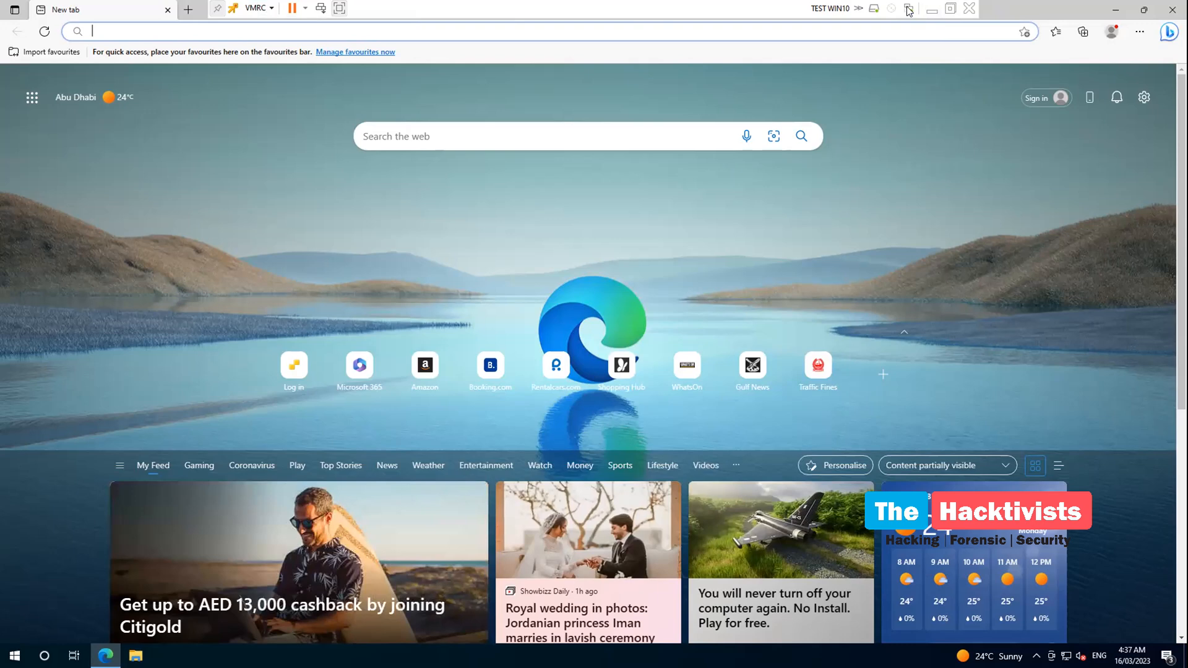
left_click(950, 9)
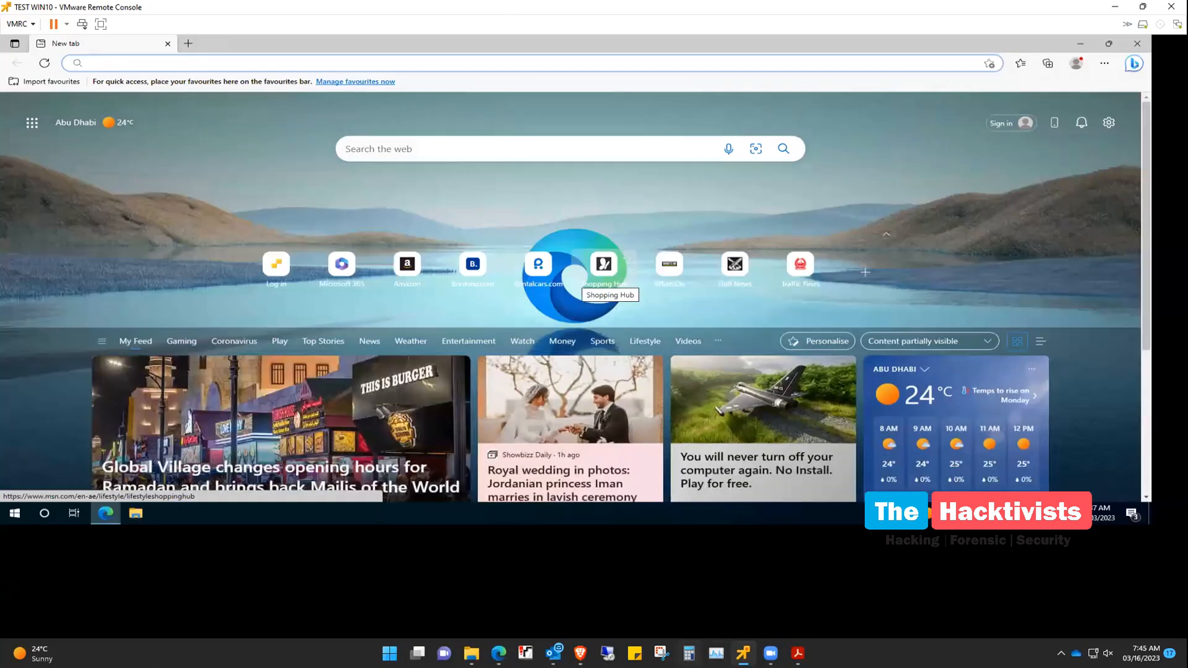
left_click(797, 653)
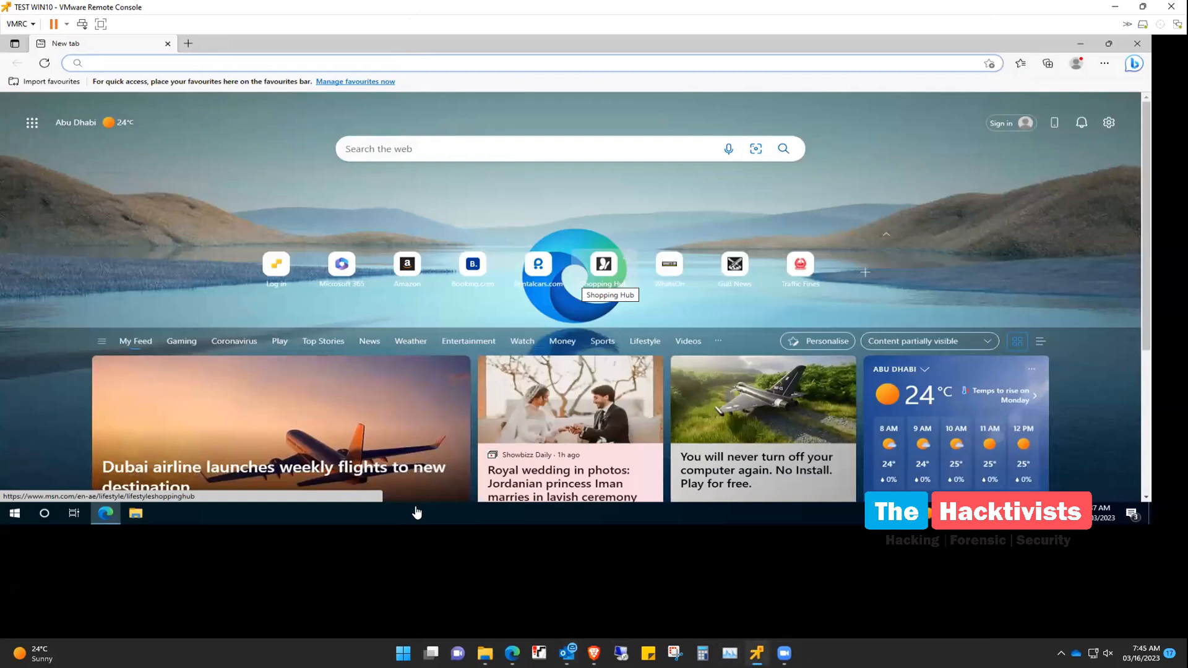
Open the Downloads folder in File Explorer
left_click(484, 652)
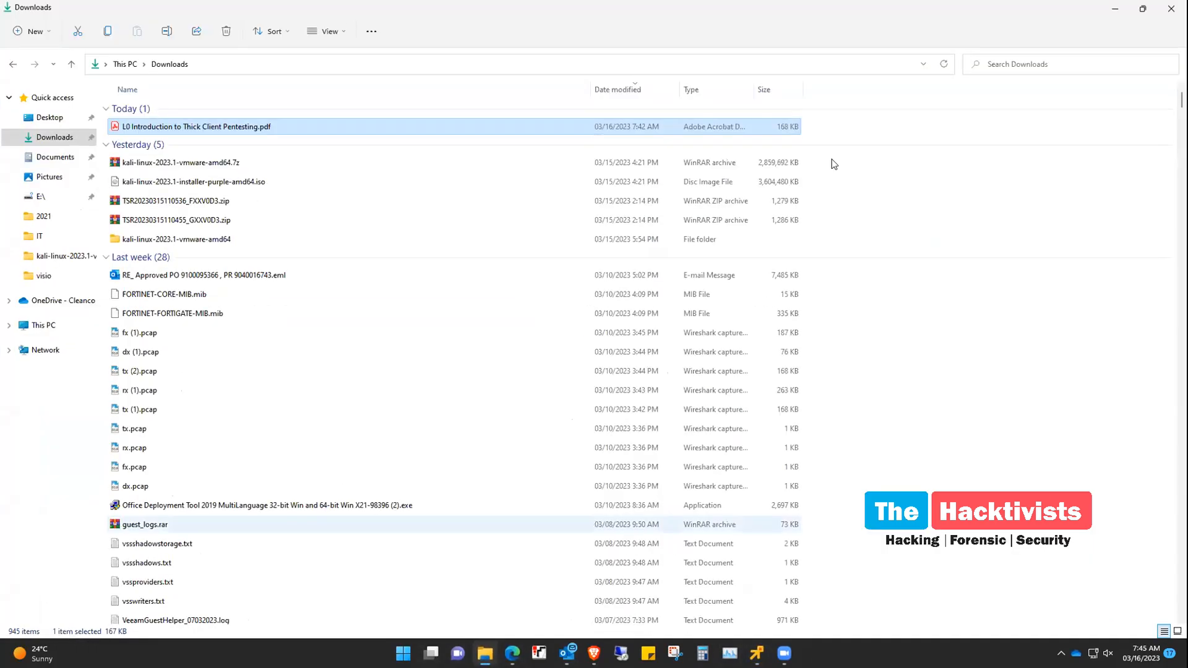
left_click(1114, 8)
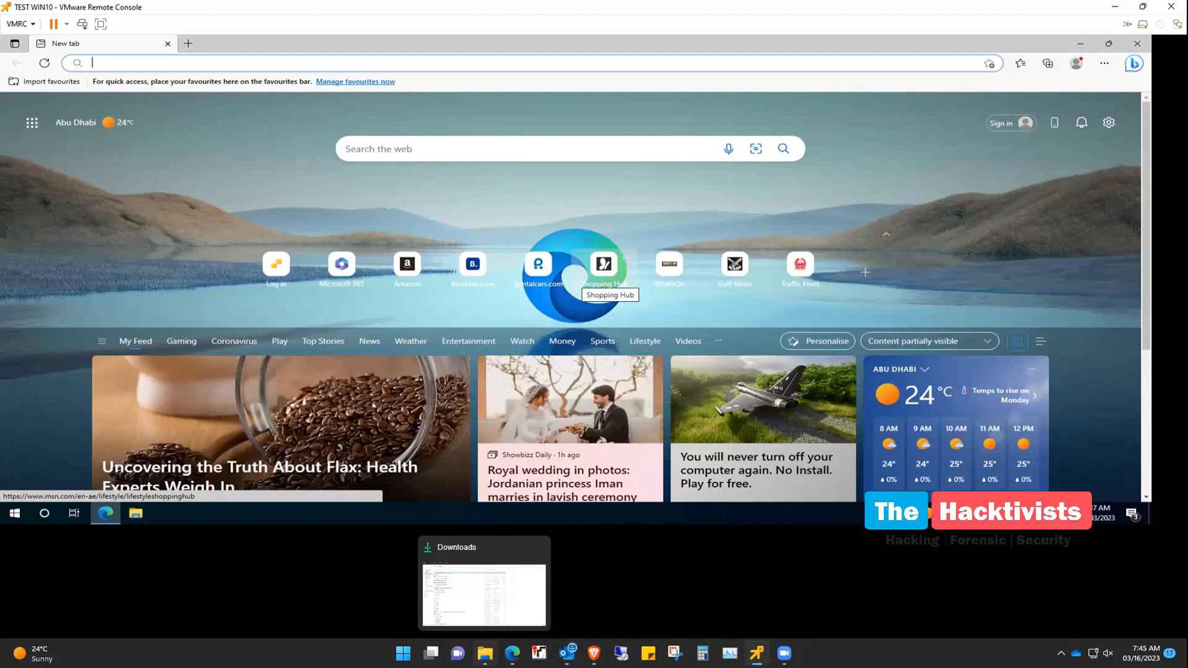
left_click(468, 588)
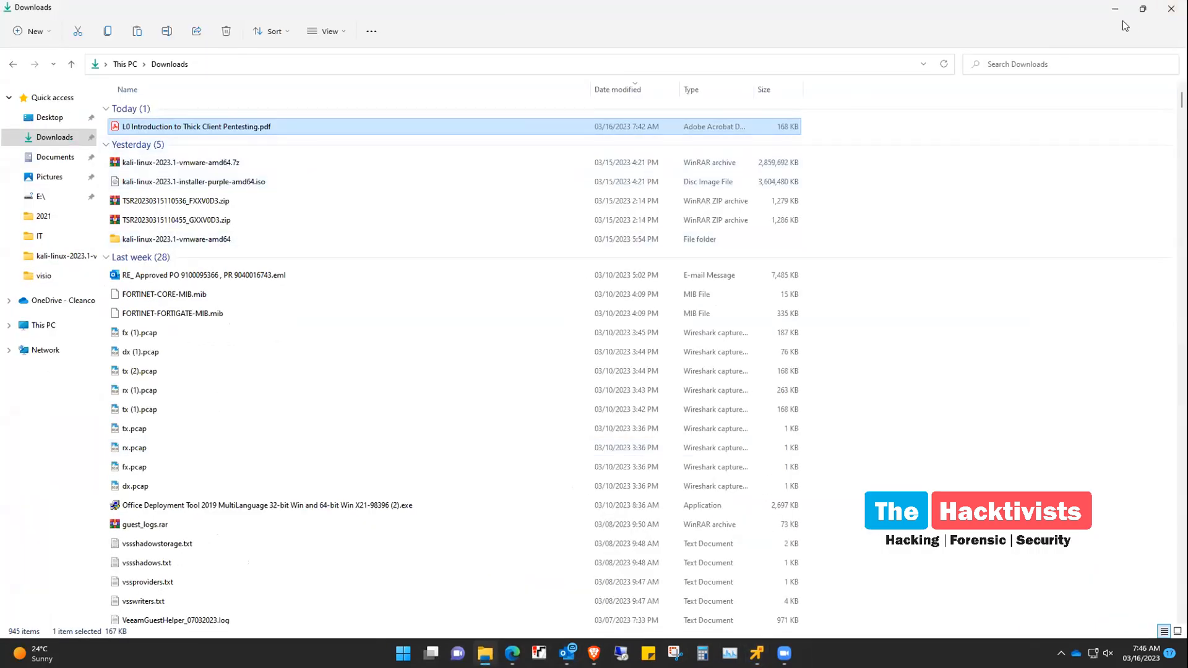
Go to \\10.10.13.221\staff-data$\IT, paste the course PDF, and close Explorer
left_click(302, 62)
type("\\\\10.10")
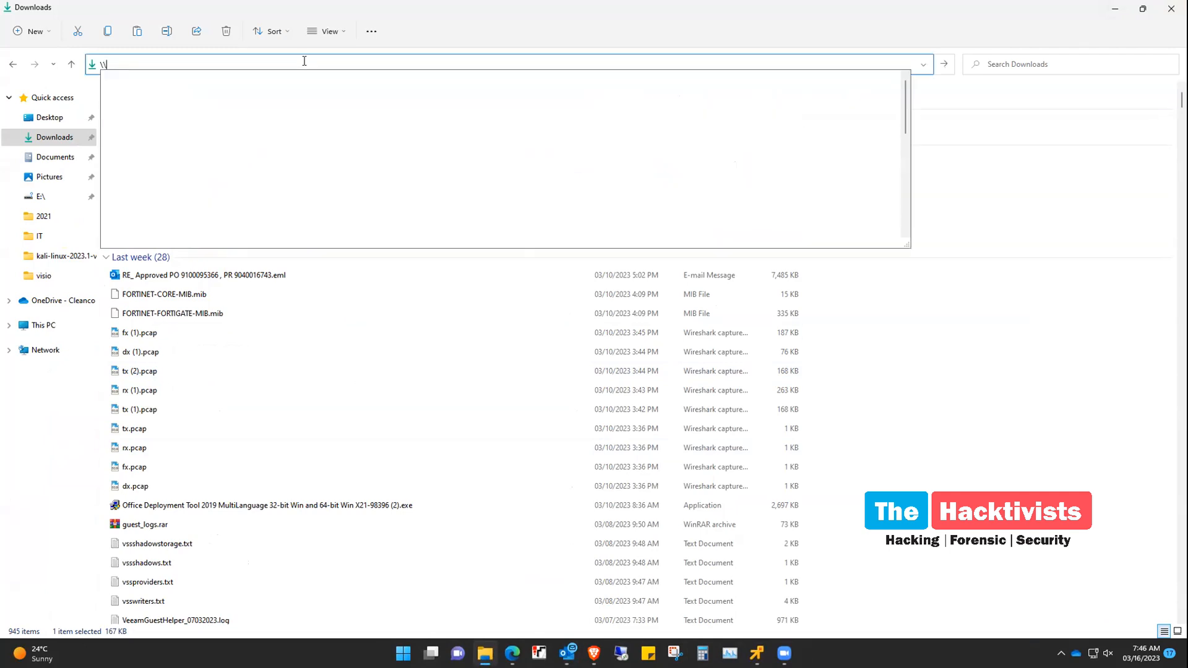
key("Down")
key("Down")
key("Down")
key("Down")
key("Down")
key("Down")
key("Down")
key("Down")
key("Down")
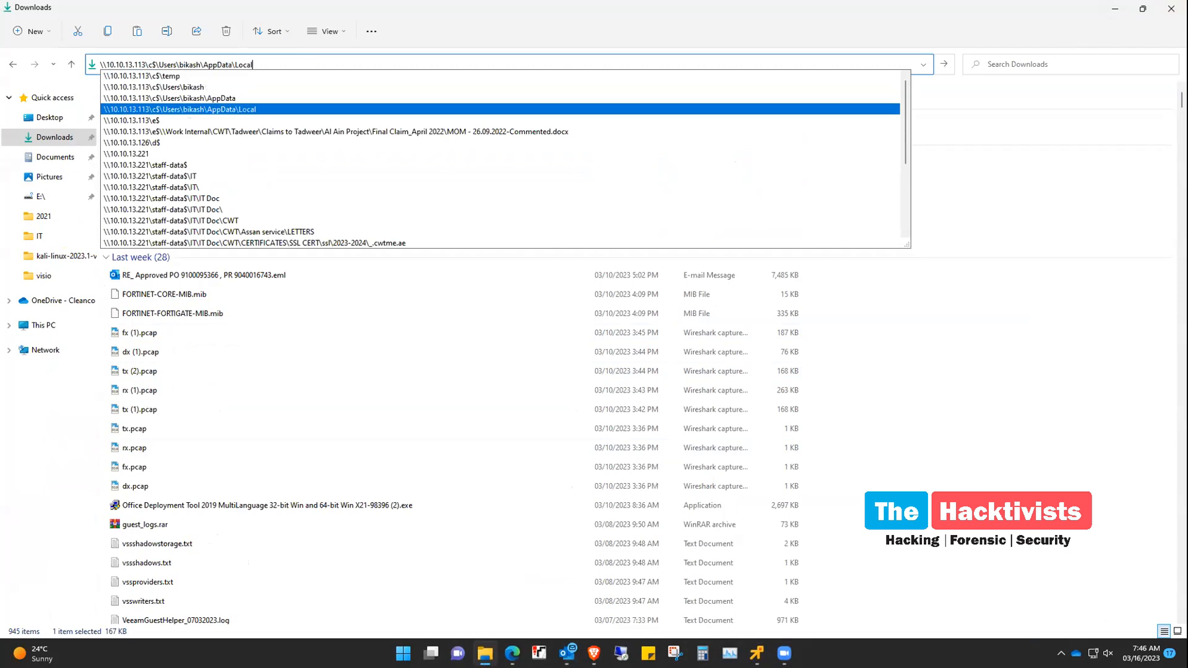
key("Down")
key("Return")
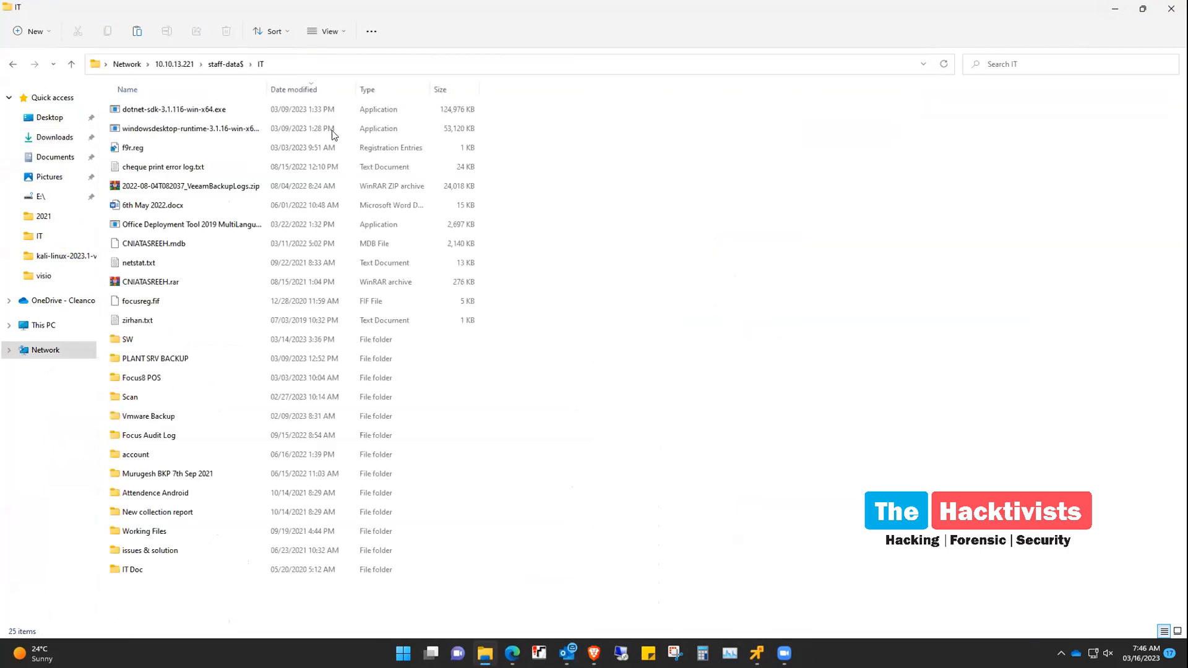
key("ctrl+v")
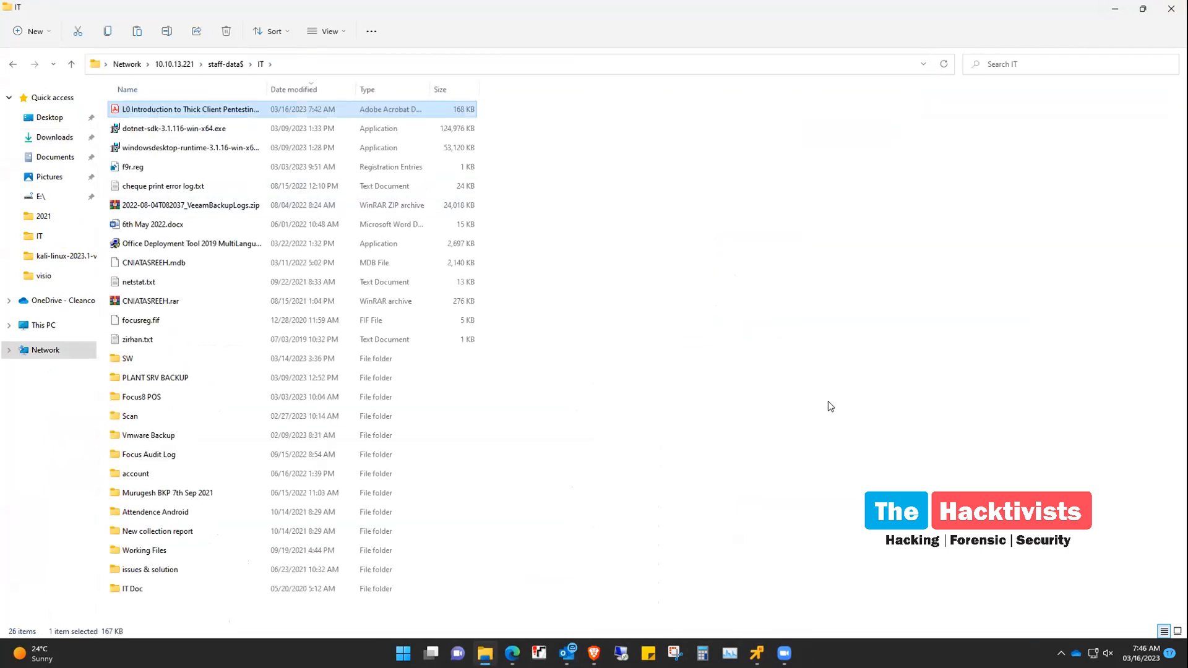
left_click(1171, 8)
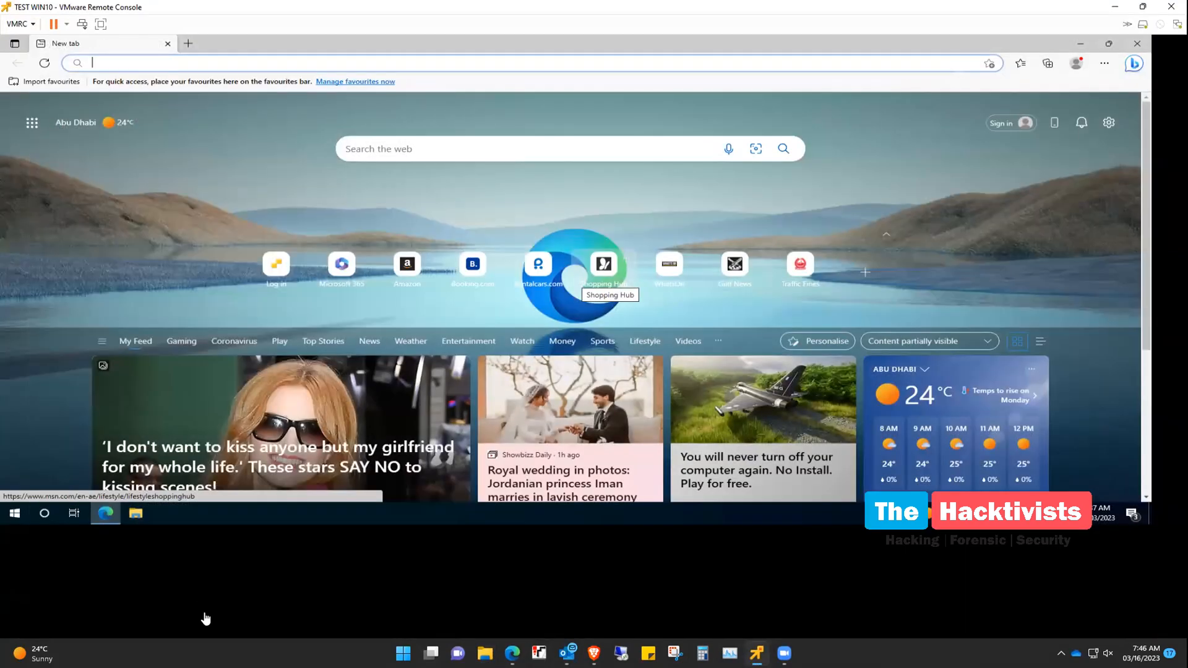
Minimize the VM's Edge, restore the console window, and open File Explorer in the VM
left_click(1079, 44)
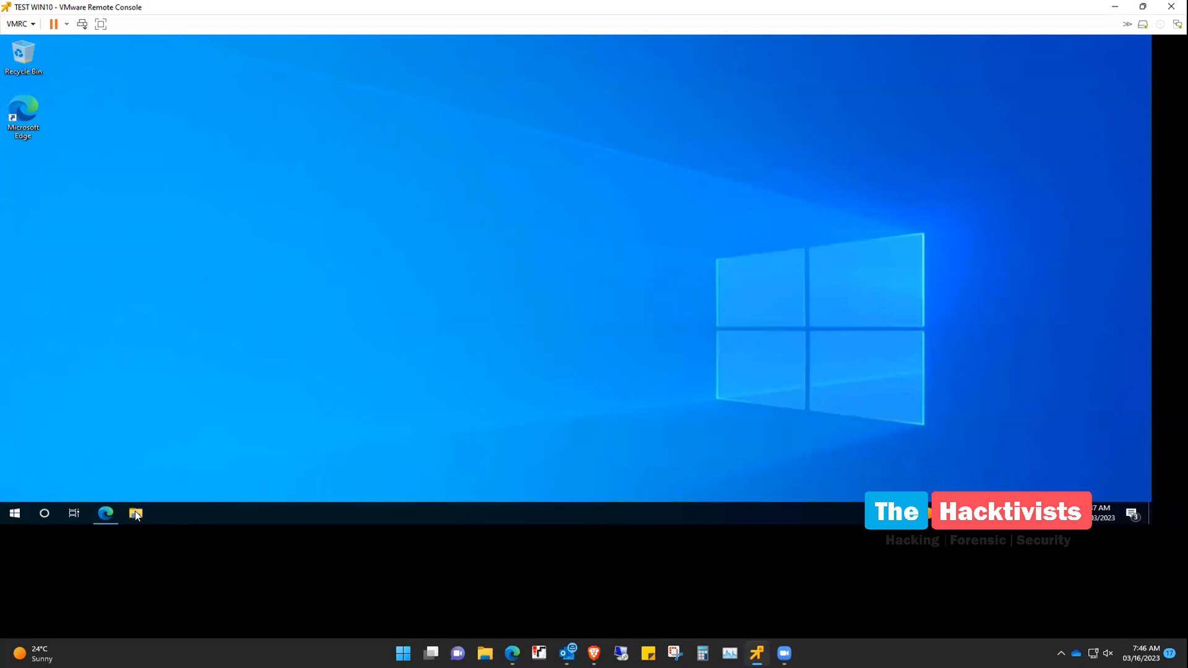
left_click(1142, 6)
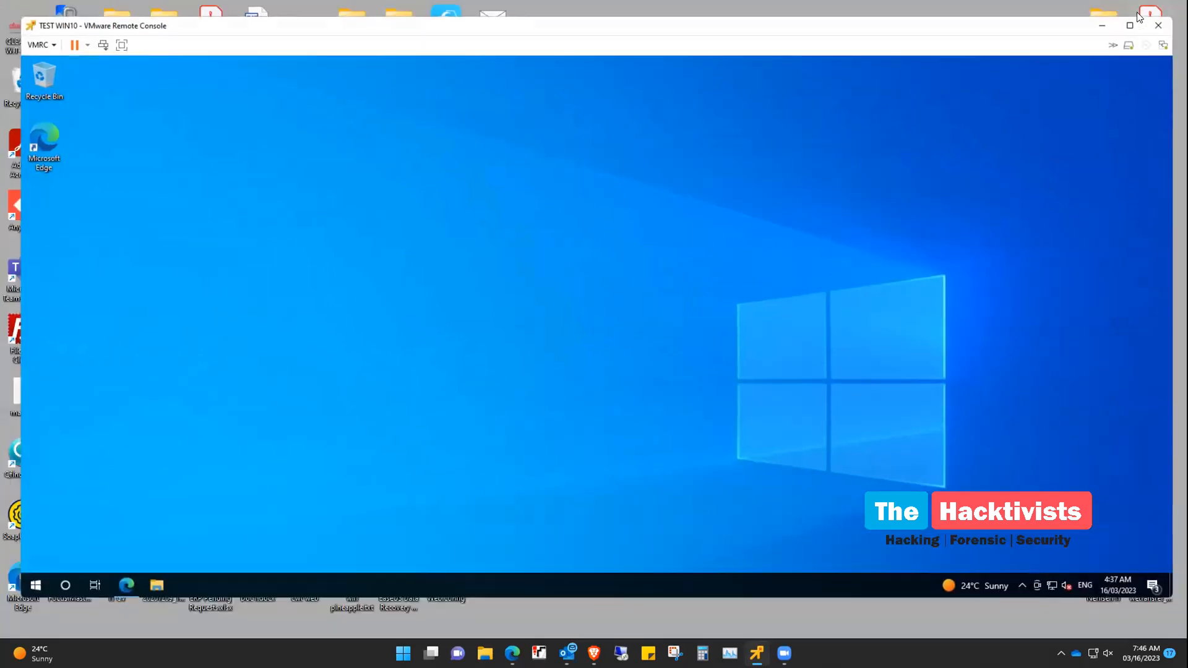
left_click(157, 585)
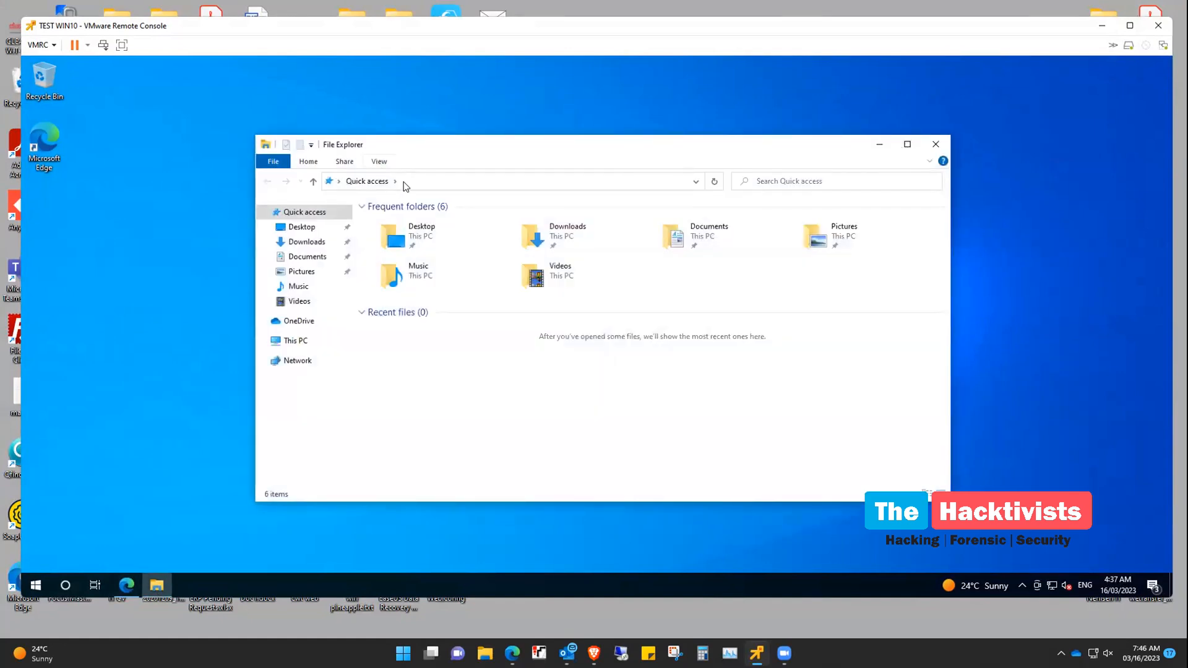
Enter the \\10.10.13.231 share path and submit the network username and password
left_click(405, 181)
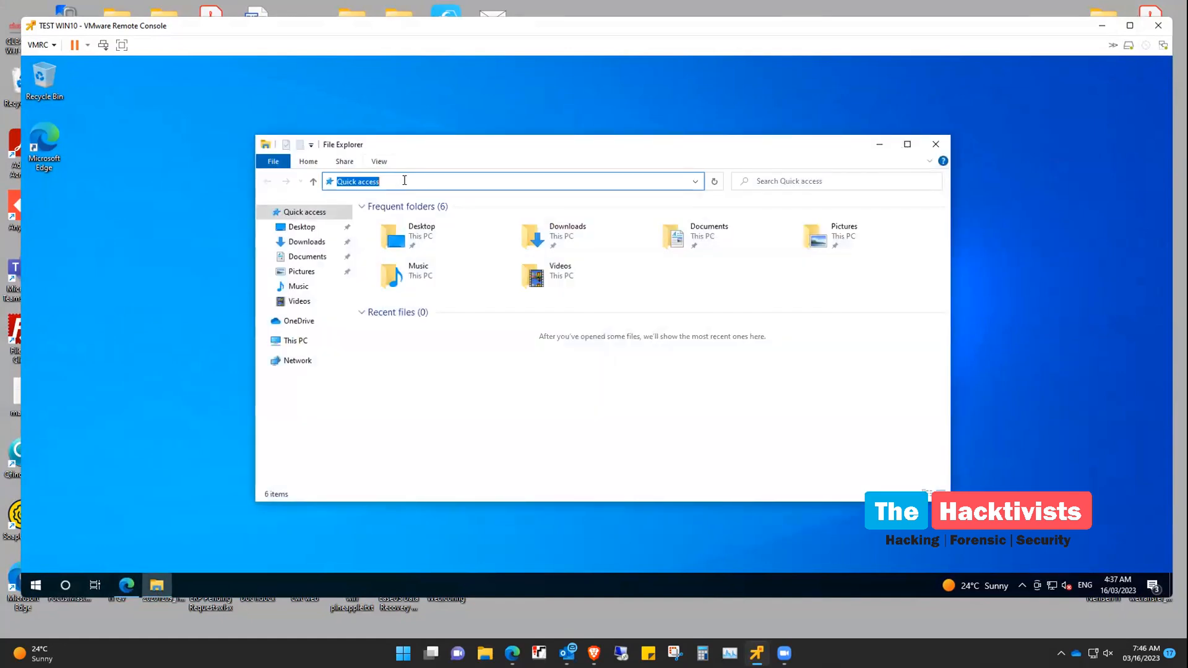
type("\\\\10.10.13.231\\staff-data$\\it")
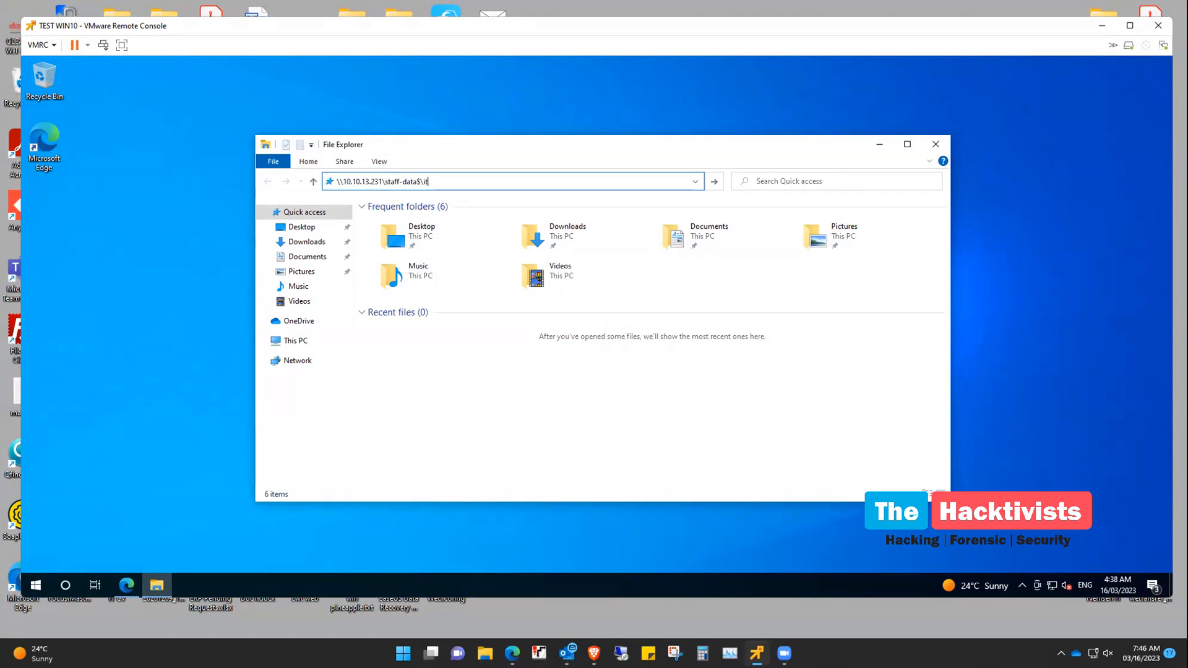
key("ctrl+a")
key("ctrl+c")
key("Return")
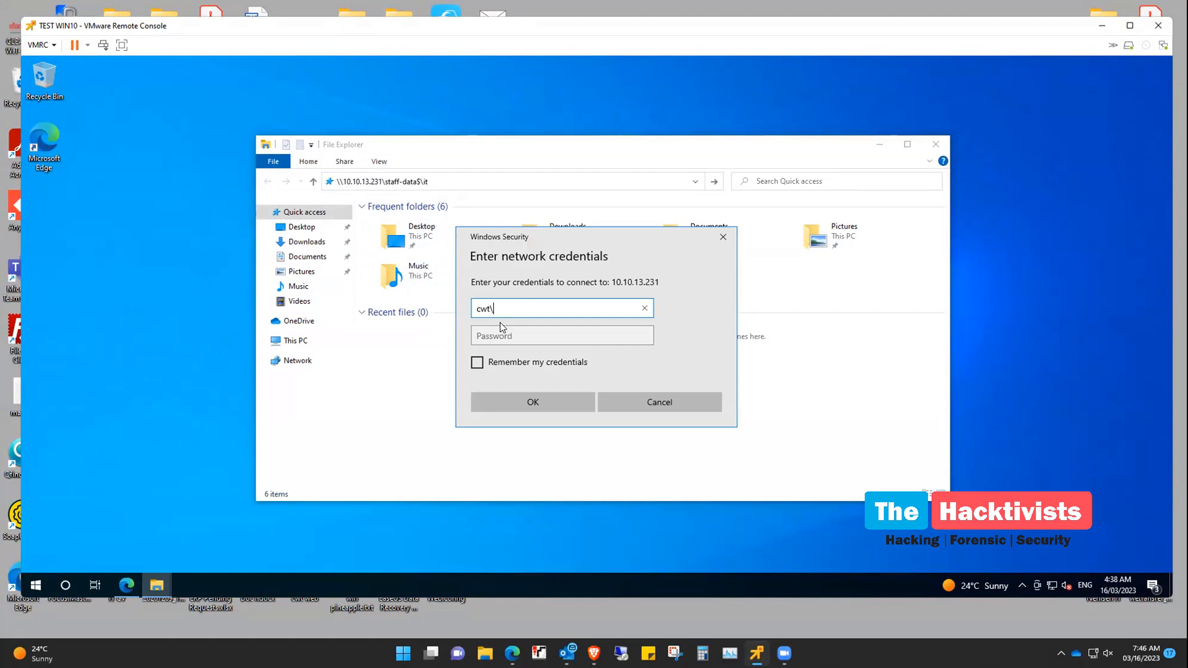
type("cwt\\shahul")
key("Tab")
type("***")
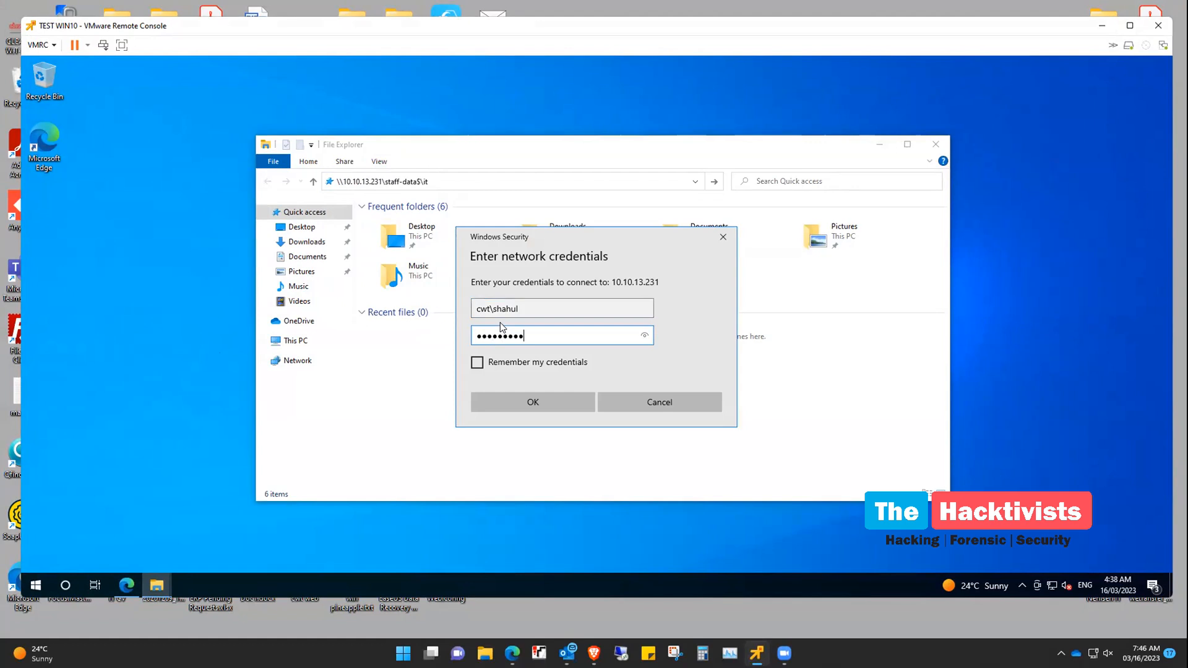
type("*********")
key("Return")
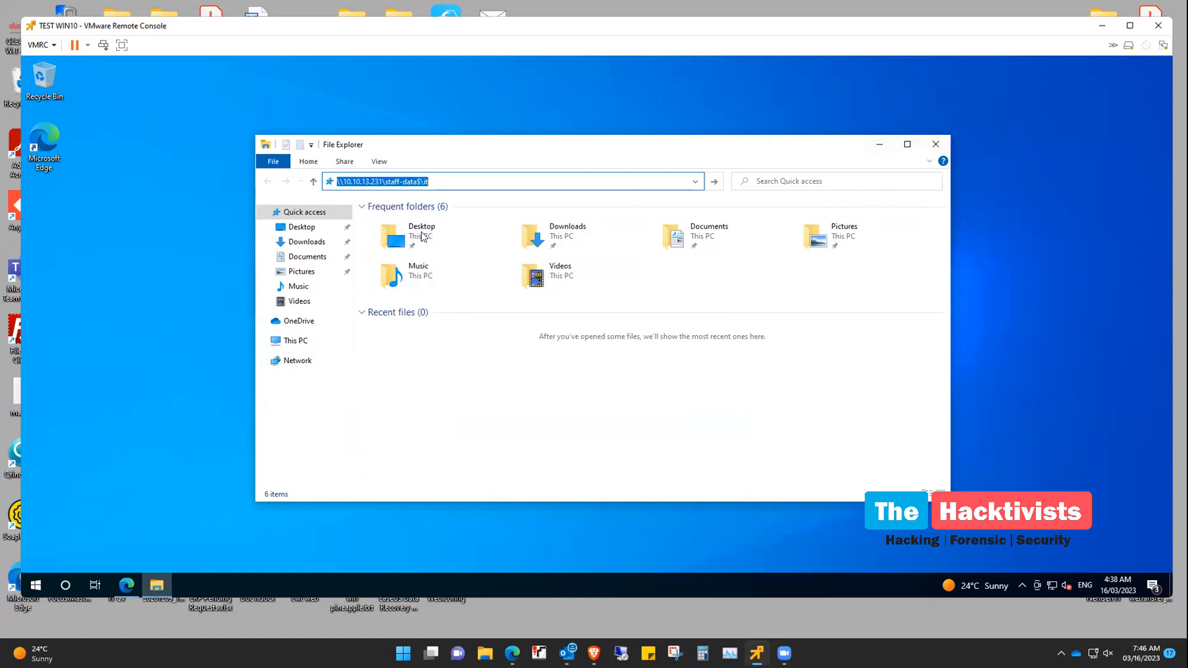
Open the \\10.10.13.231\staff-data$\it share again through the Run dialog
left_click(36, 585)
type("run")
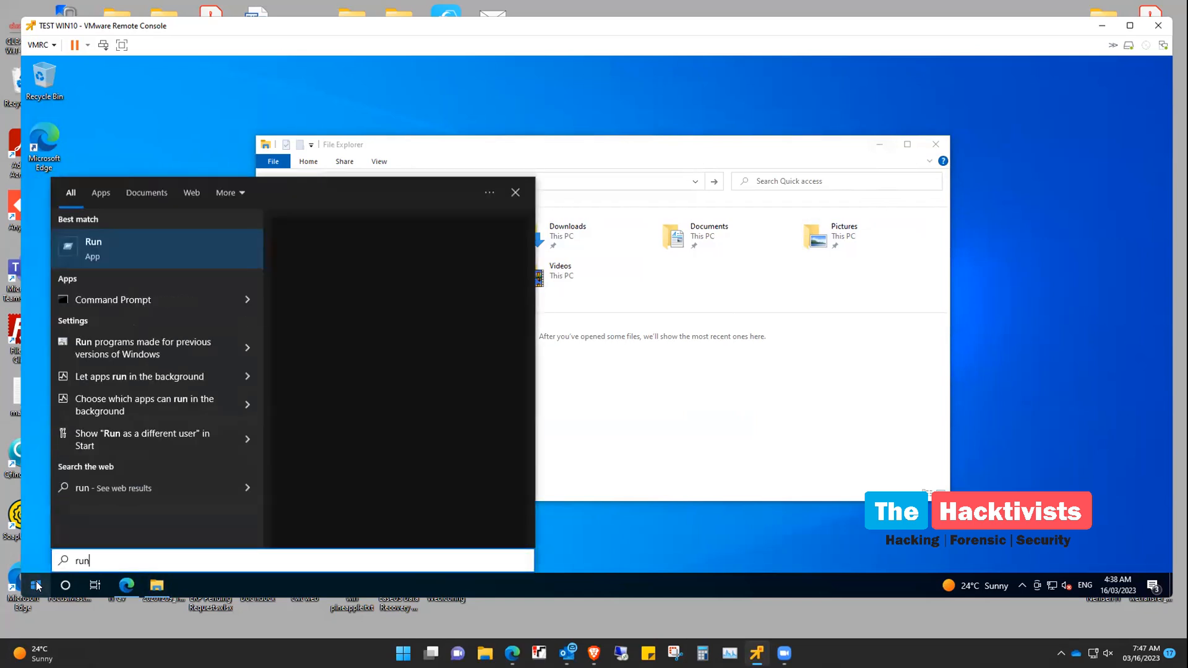
key("Return")
key("ctrl+v")
left_click(125, 547)
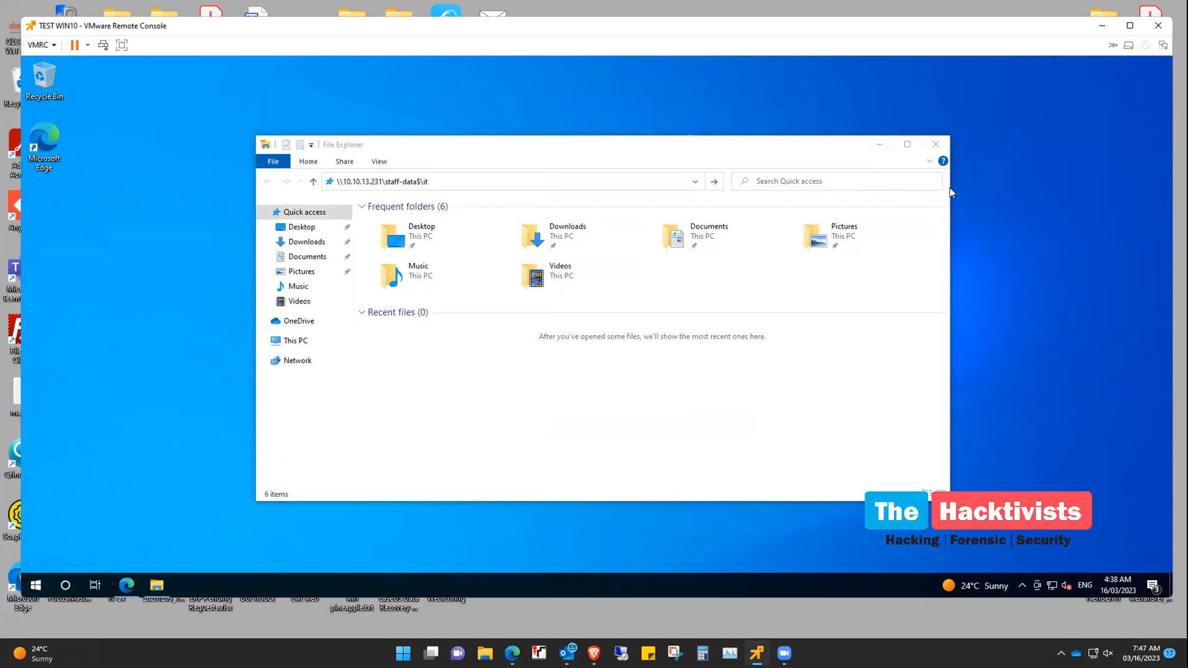
Close the VM's Explorer window and open a new tab in the host's Edge
left_click(935, 146)
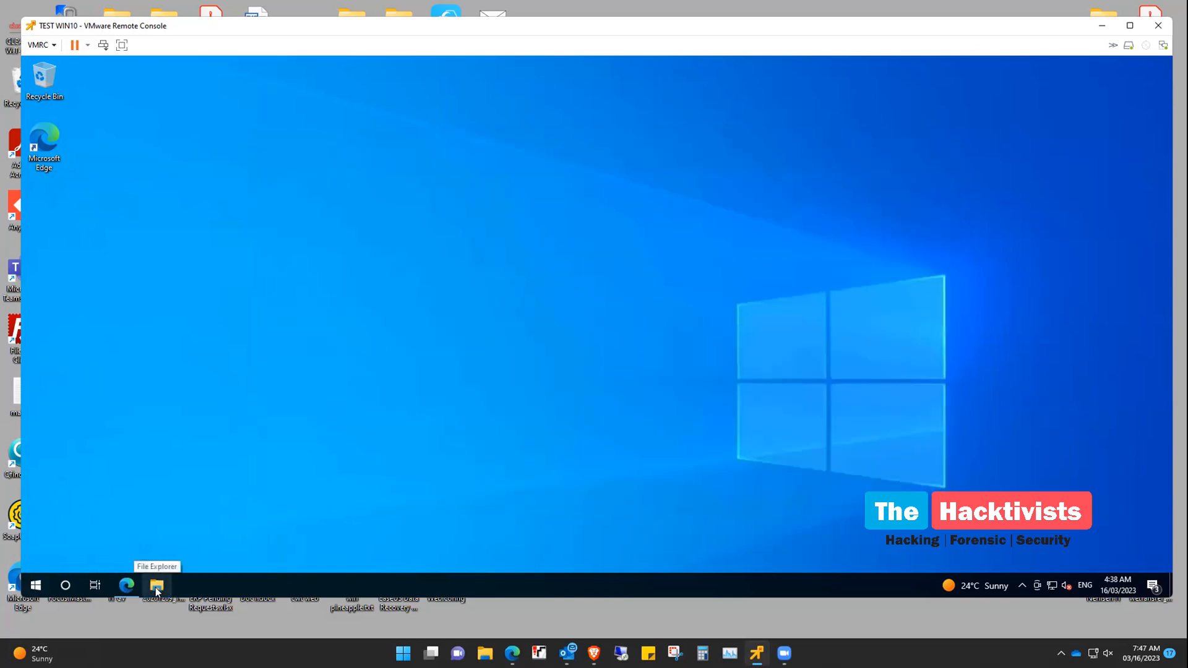
mouse_move(784, 653)
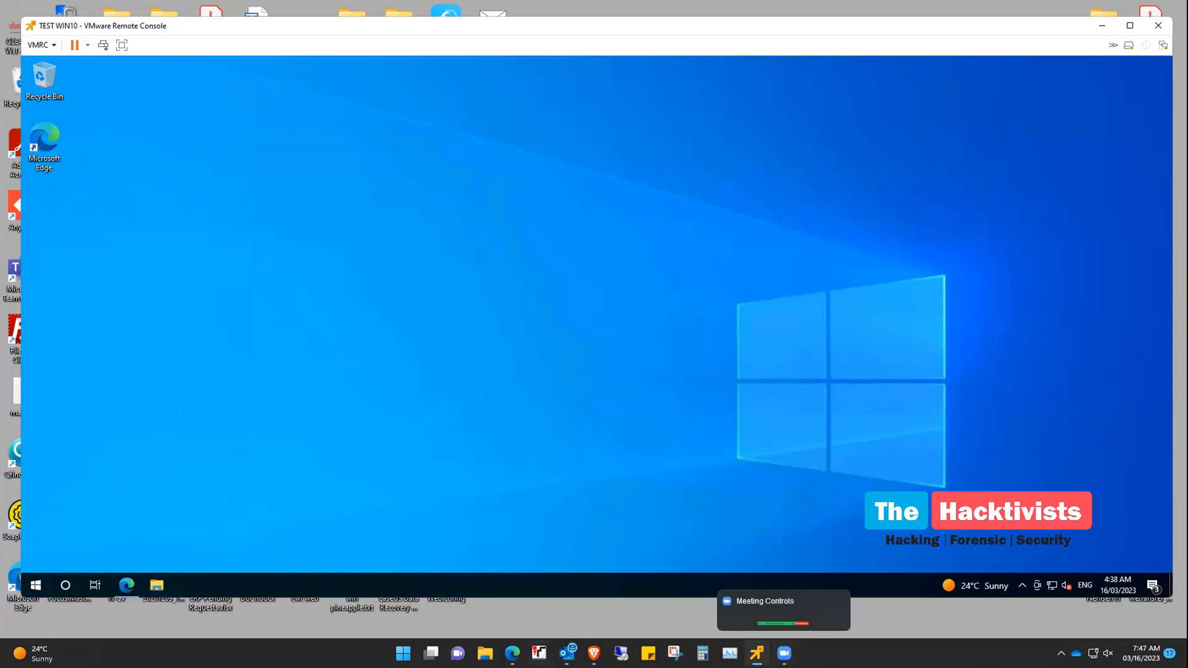
mouse_move(512, 653)
left_click(402, 588)
left_click(1046, 10)
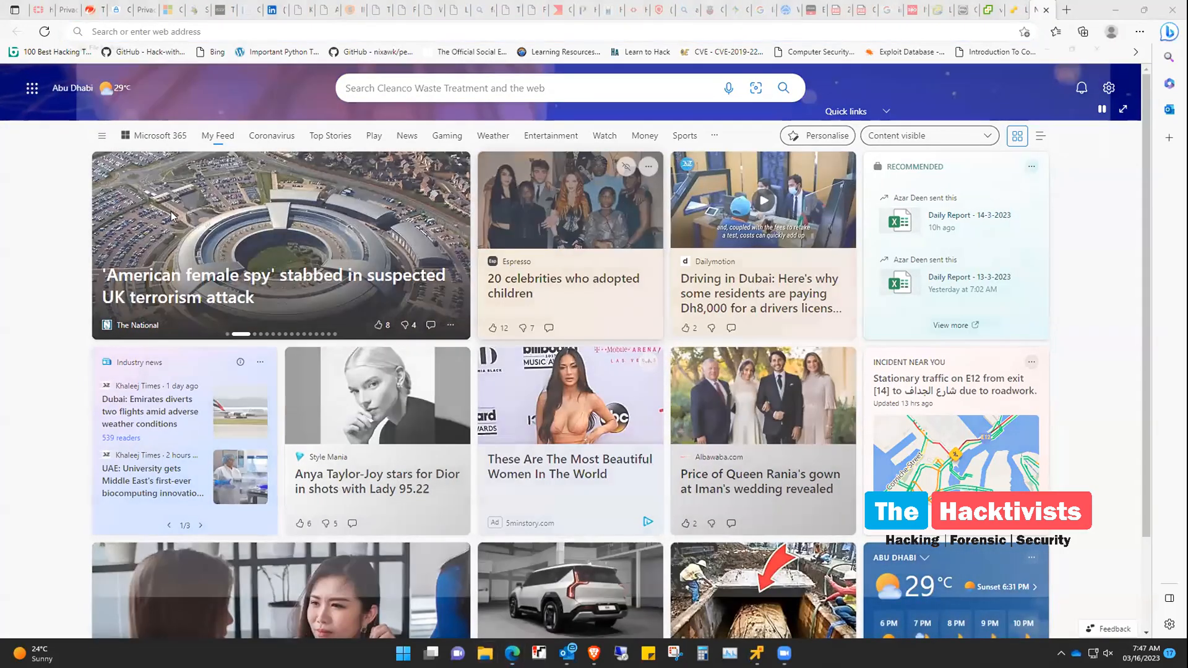
Open the L0 Introduction PDF, follow its CFF Explorer link, and allow the connection to ntcore.com
key("super+e")
left_click(175, 227)
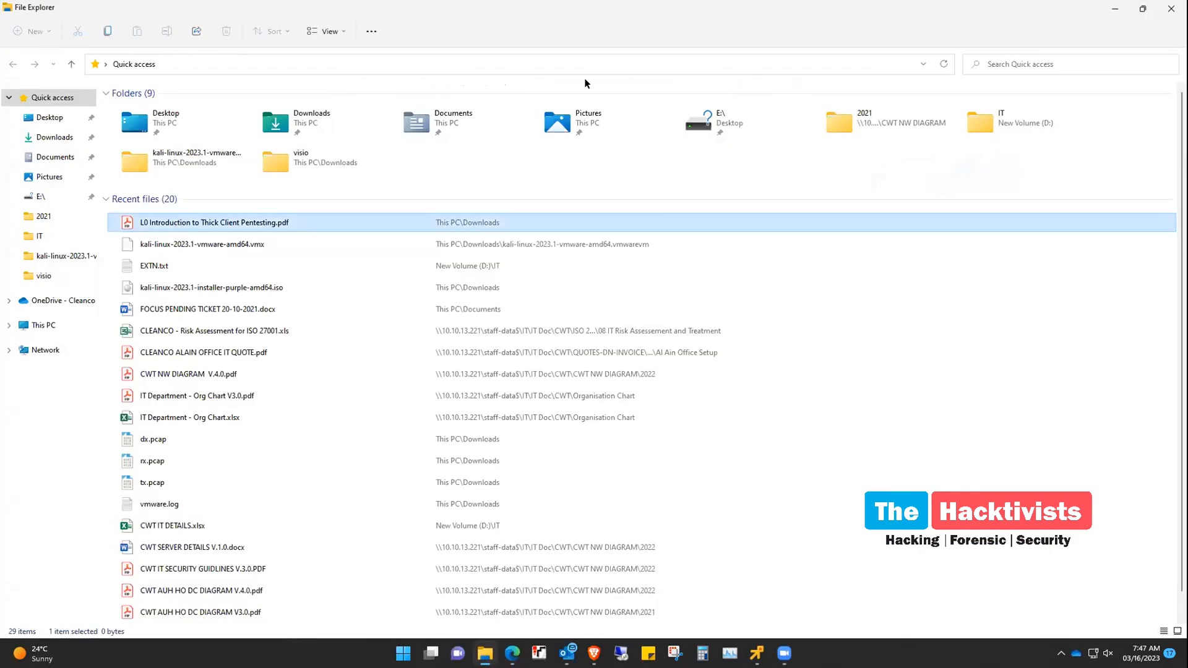
scroll(798, 377, "down", 11)
scroll(640, 358, "up", 3)
scroll(608, 303, "down", 2)
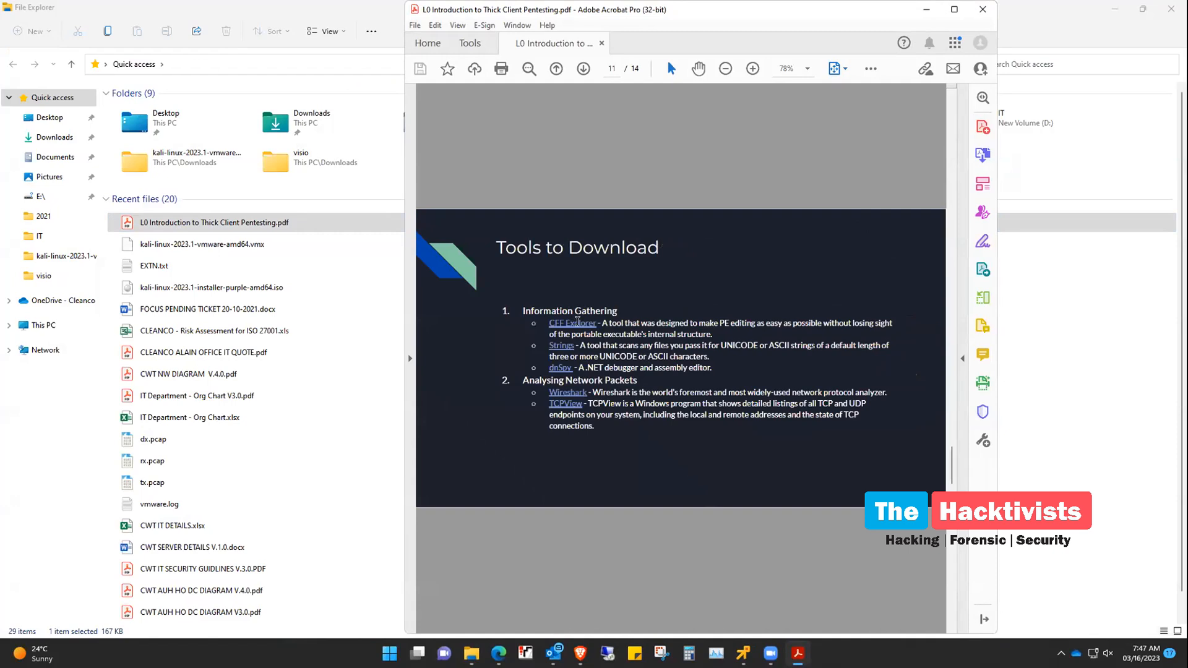
left_click(577, 322)
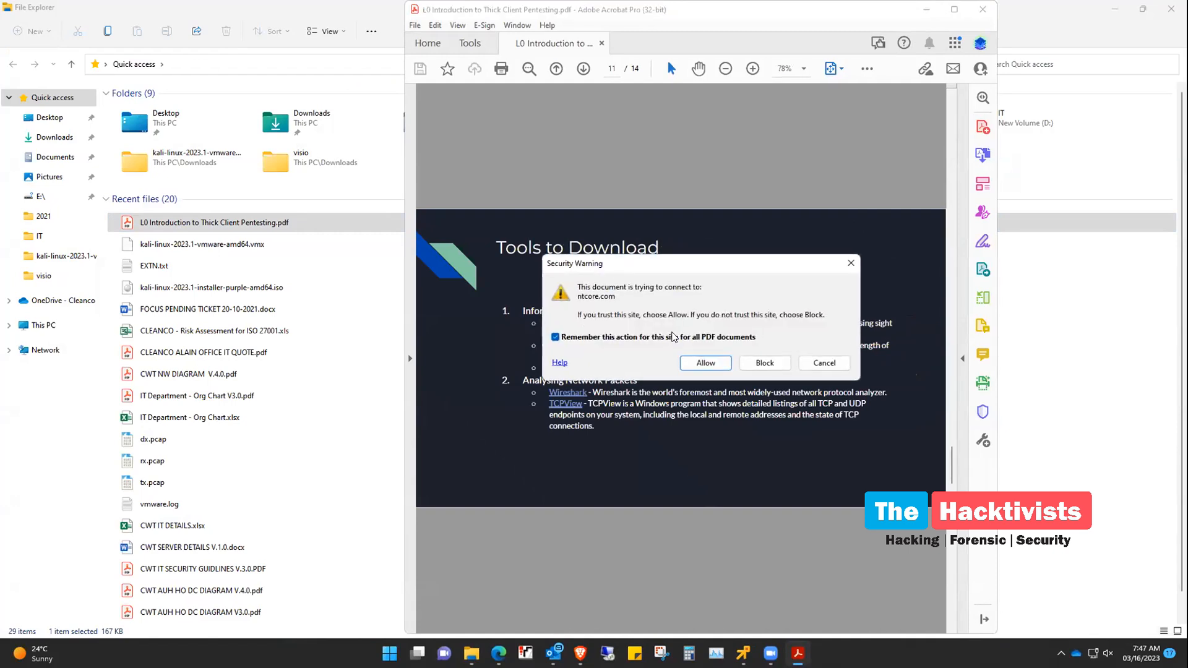
left_click(700, 363)
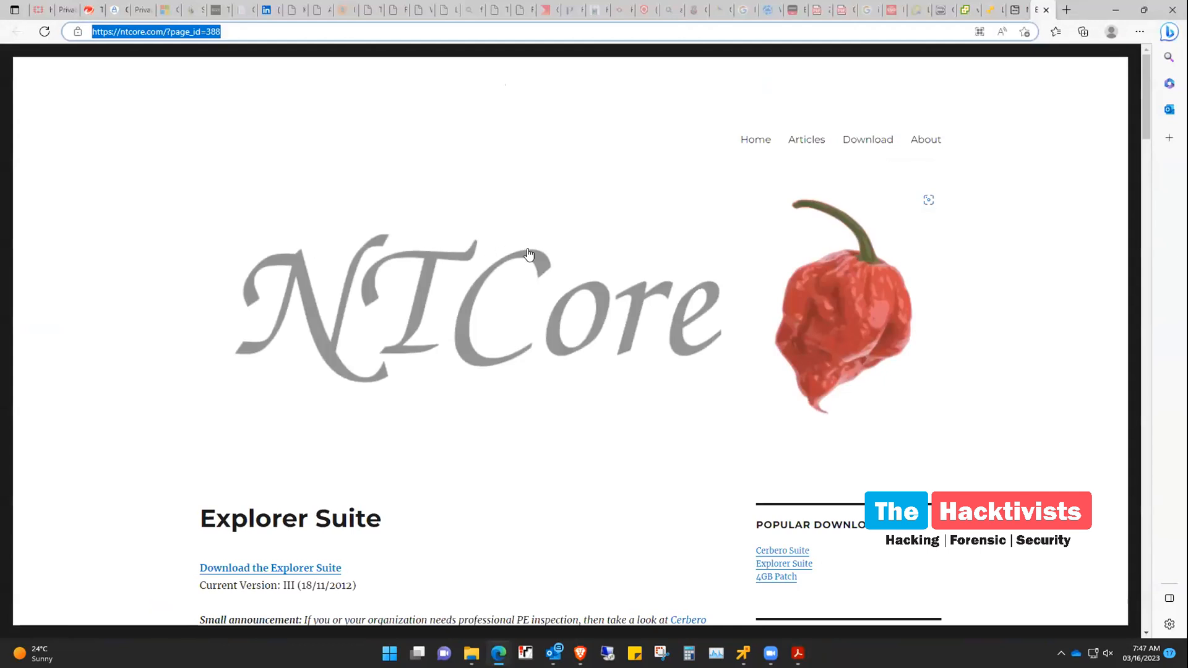
scroll(528, 253, "down", 8)
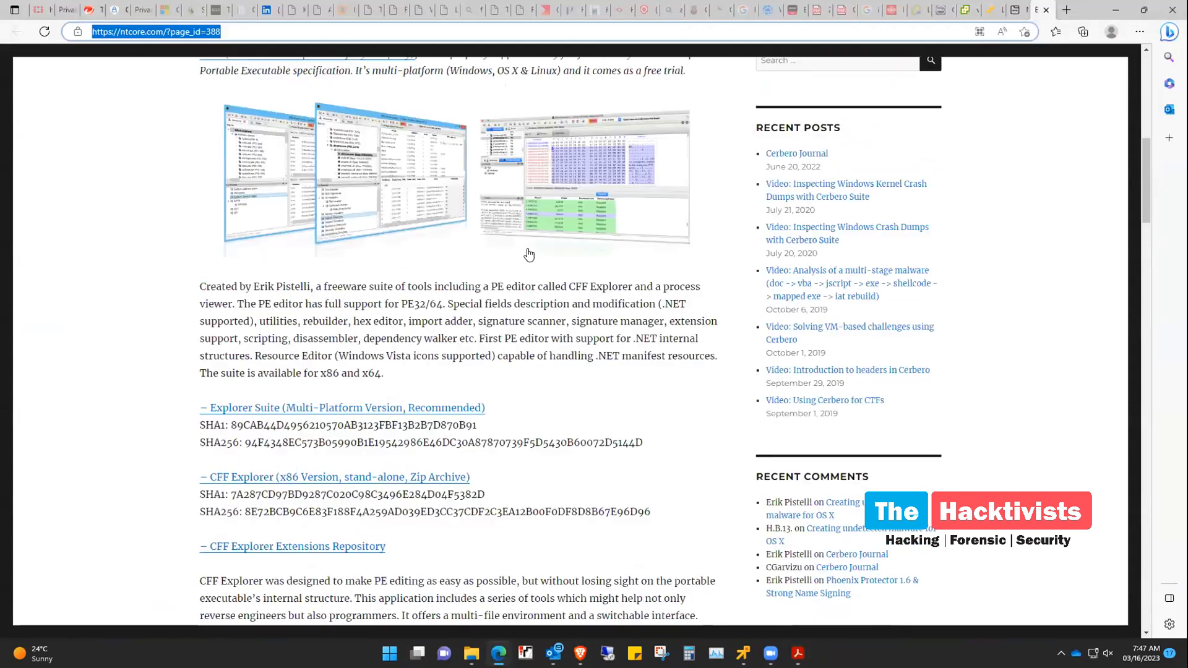
scroll(396, 494, "down", 3)
scroll(395, 495, "up", 10)
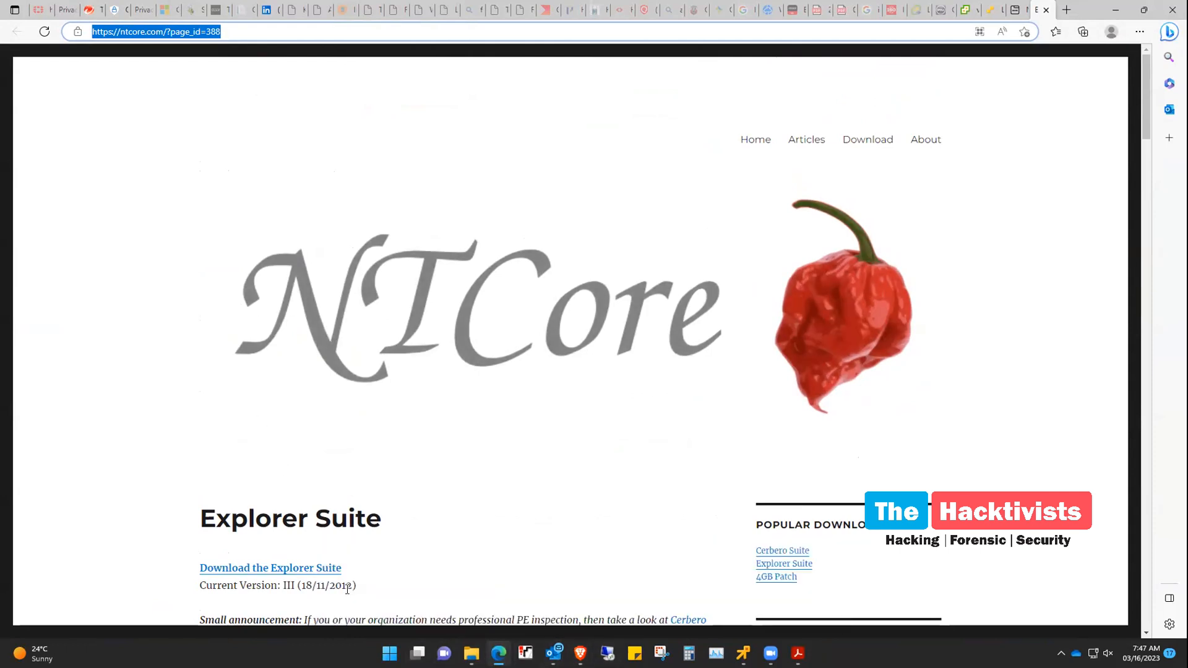
left_click(743, 653)
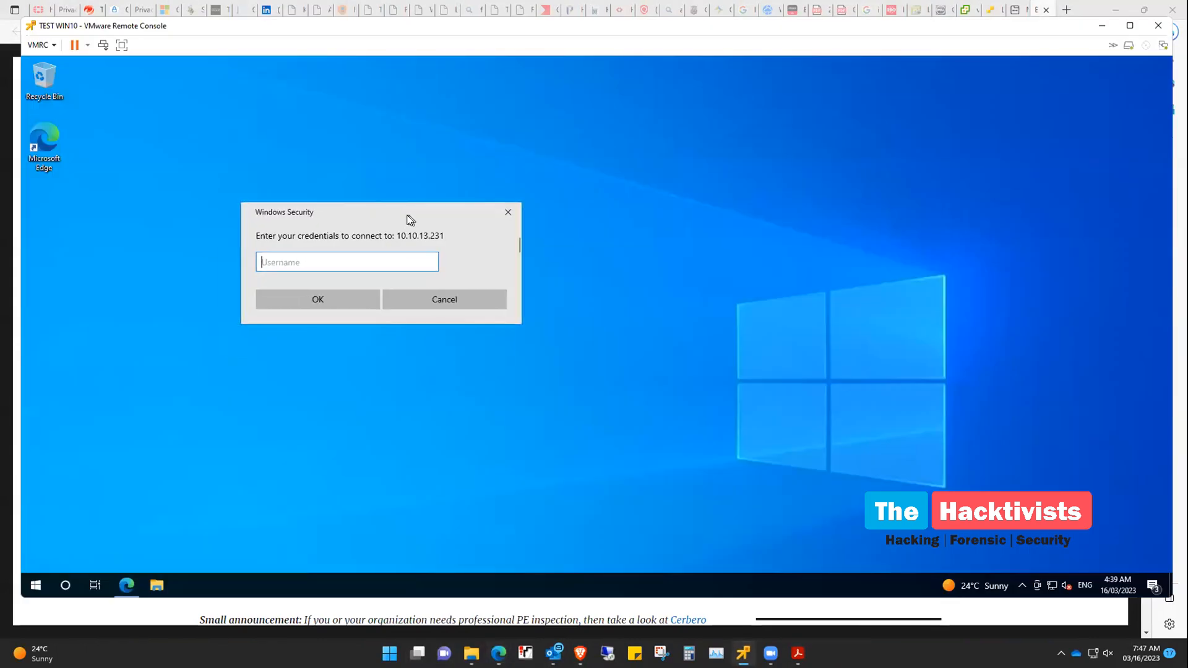
Cancel the Windows Security credentials prompt for the staff-data$ share
left_click(509, 213)
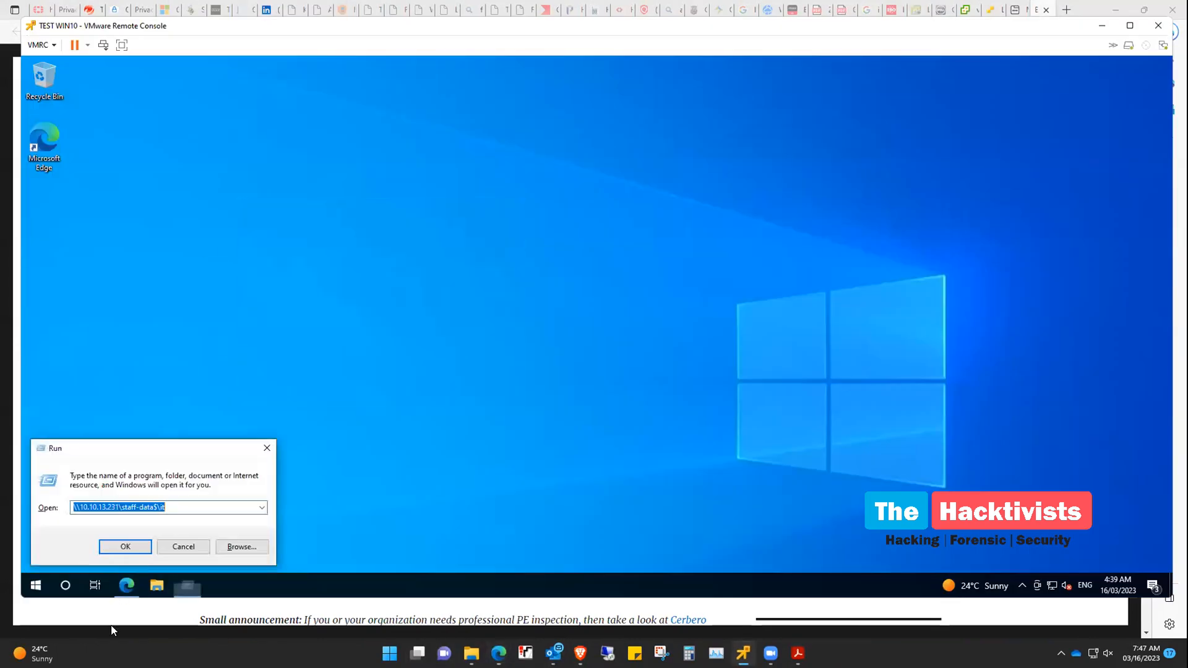
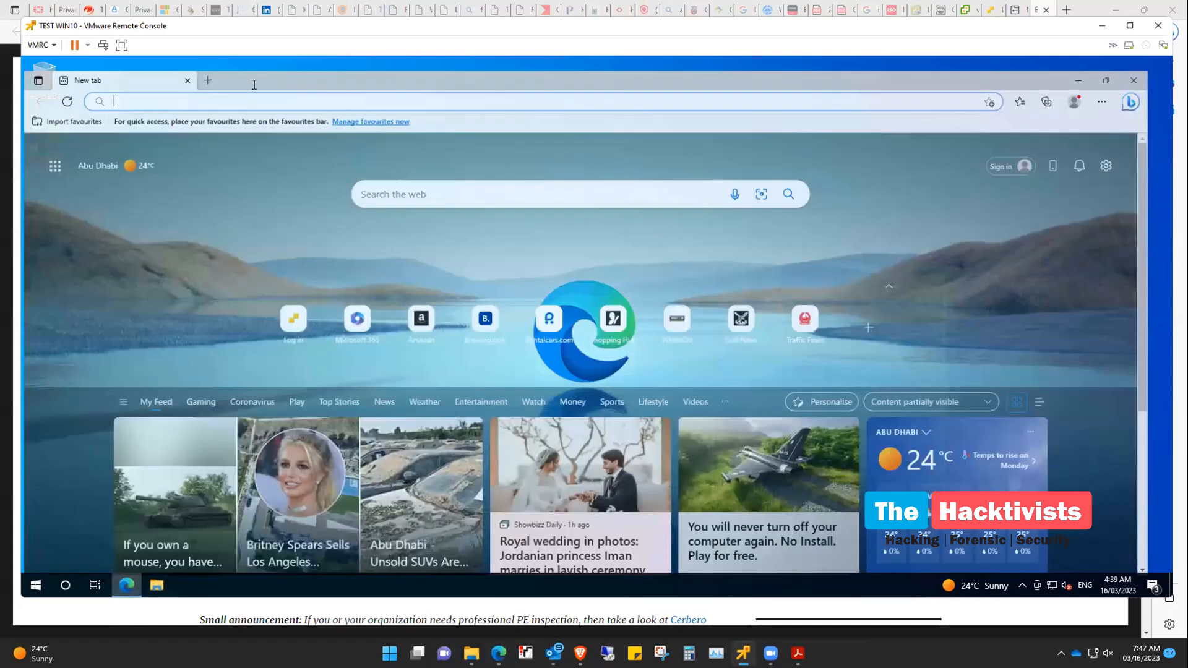
Maximize the guest Edge, type 'ntf' in its address bar, then switch host windows via the taskbar
double_click(254, 85)
type("ntf")
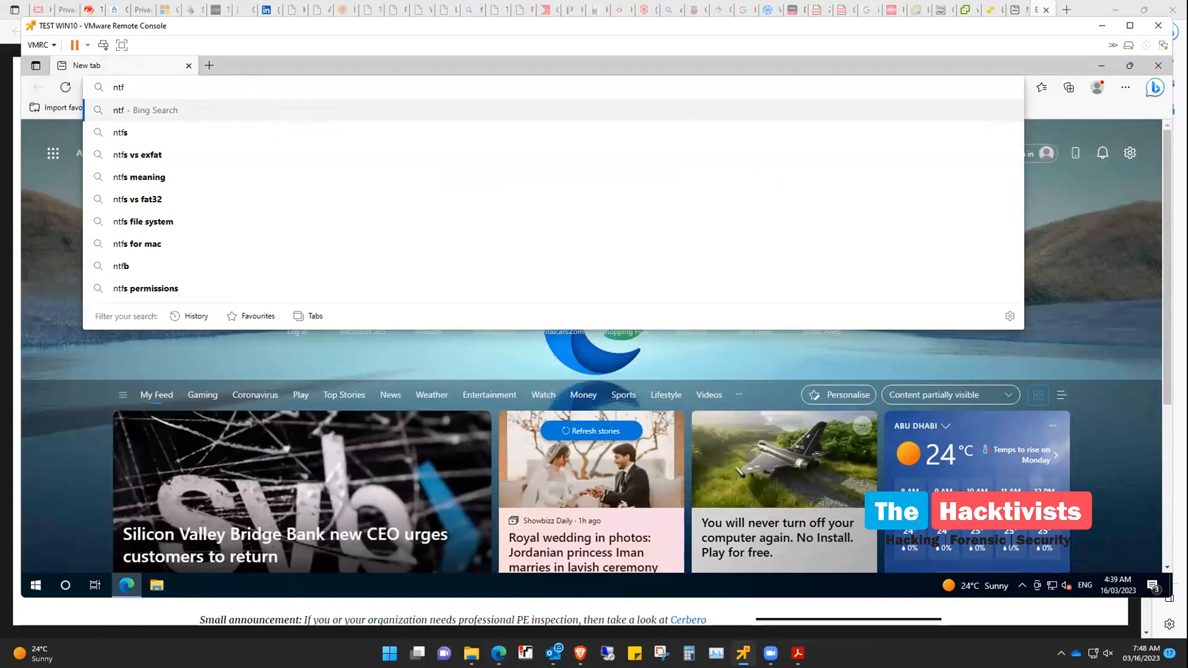
mouse_move(499, 653)
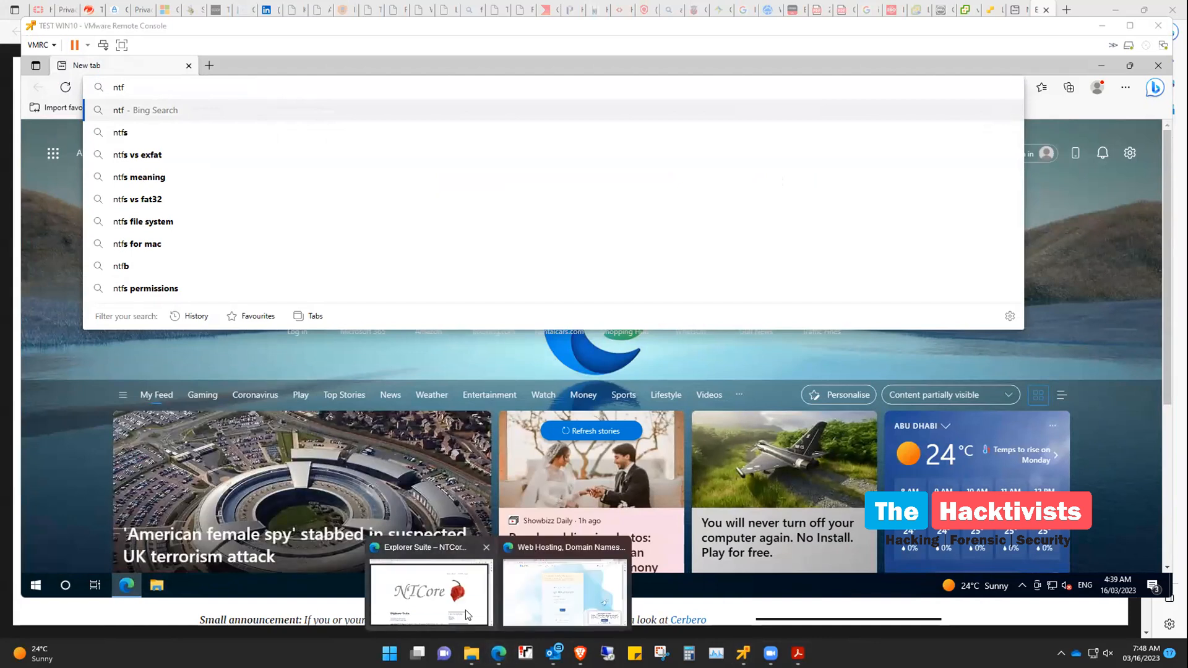
left_click(465, 610)
mouse_move(798, 653)
left_click(736, 575)
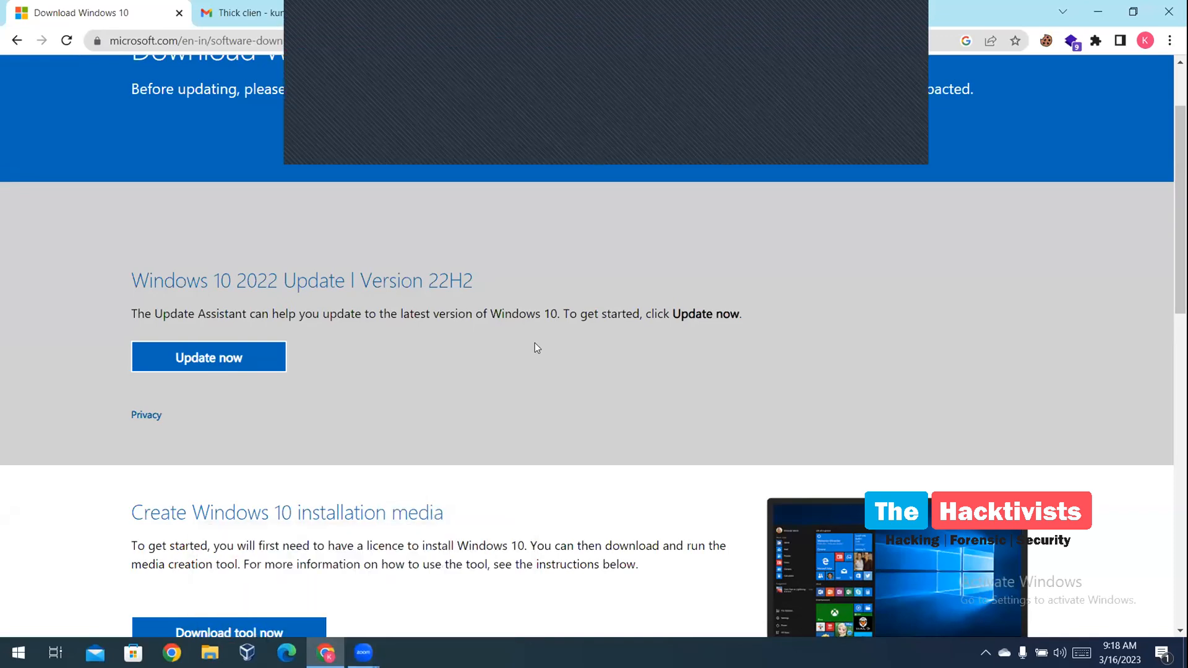
Open Chrome DevTools in mobile device mode and reload the Windows 10 download page
right_click(406, 262)
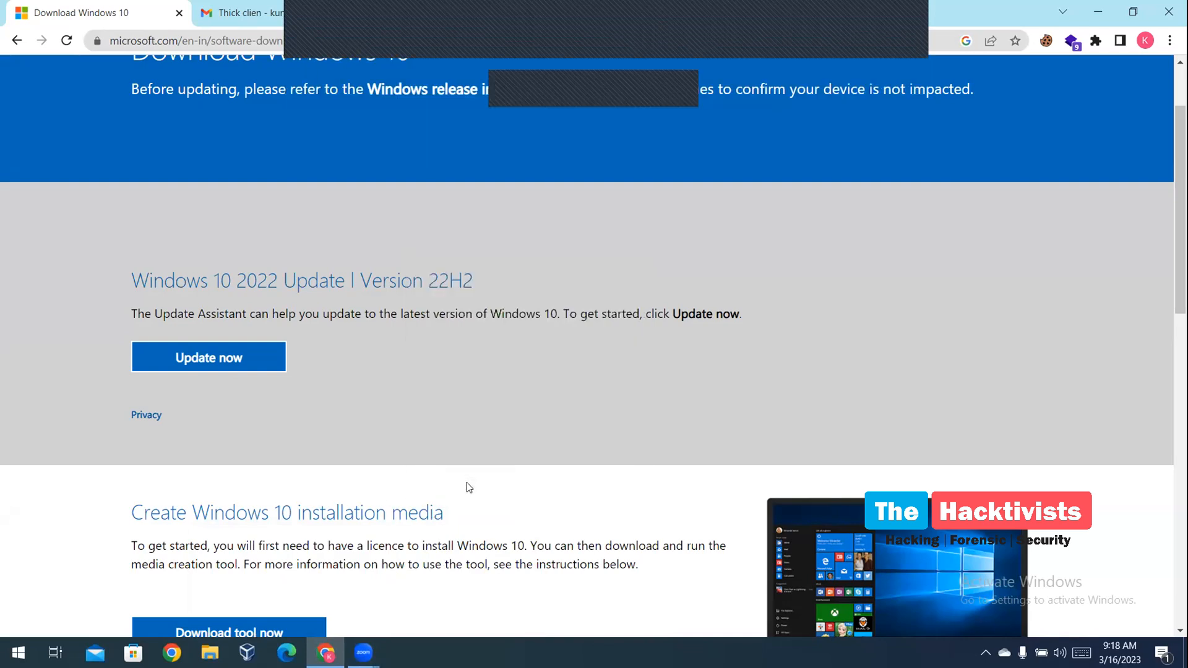
key("ctrl+shift+i")
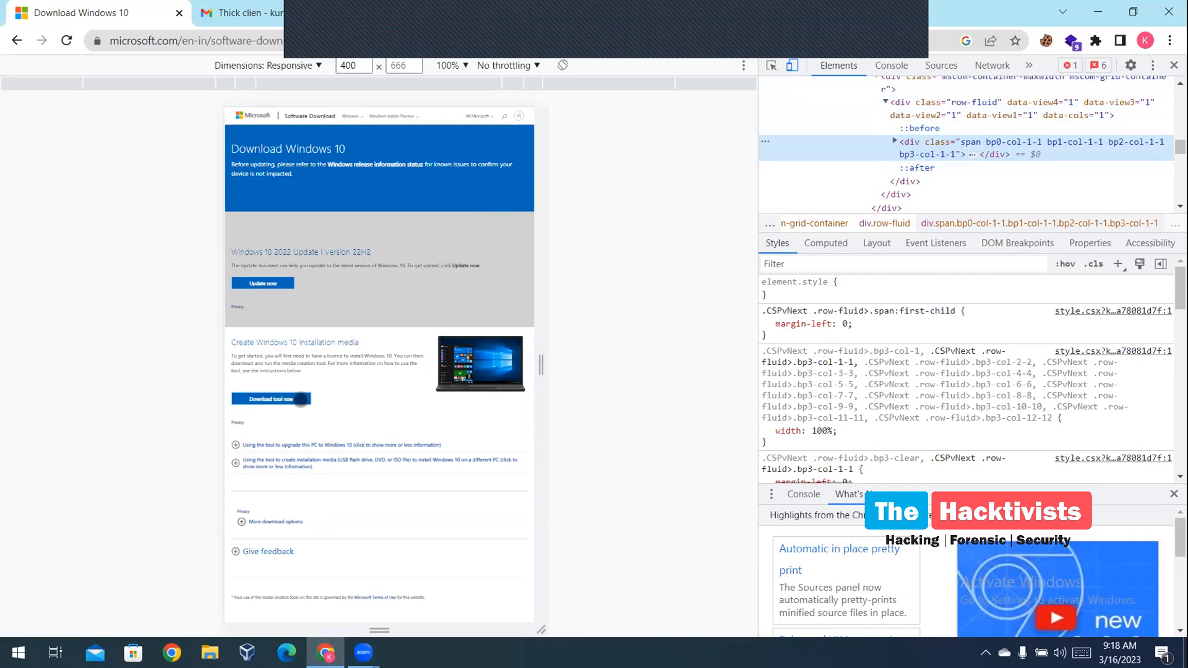
left_click(66, 42)
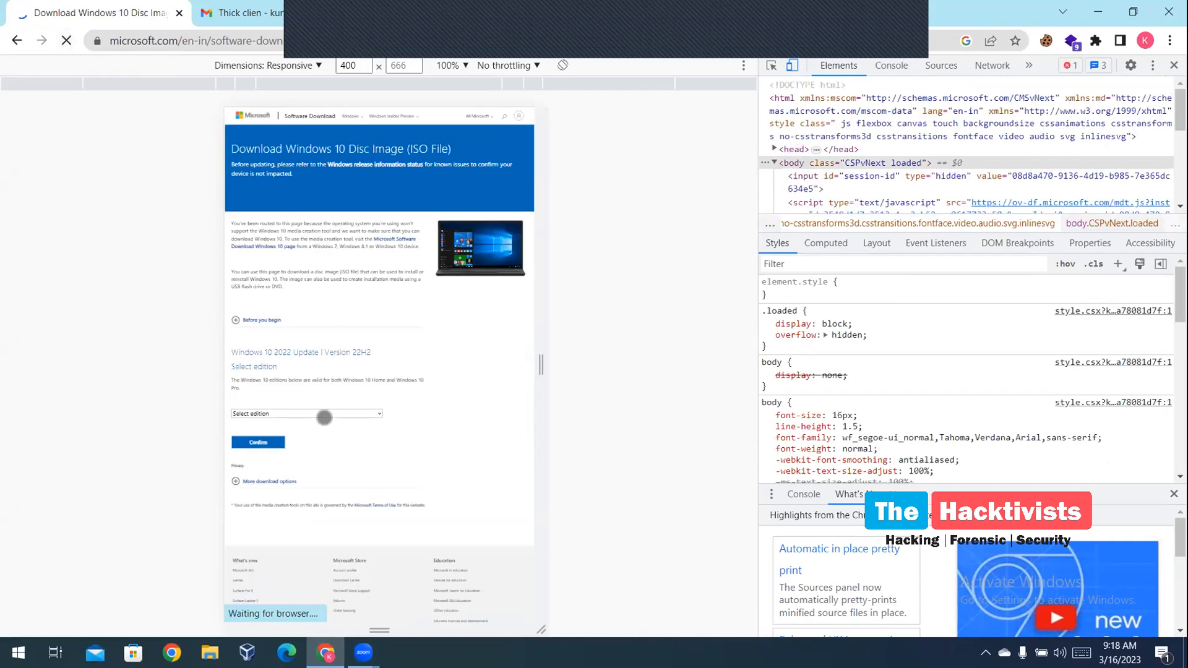
Select the Windows 10 (multi-edition ISO) edition and English International language, confirming each
left_click(329, 414)
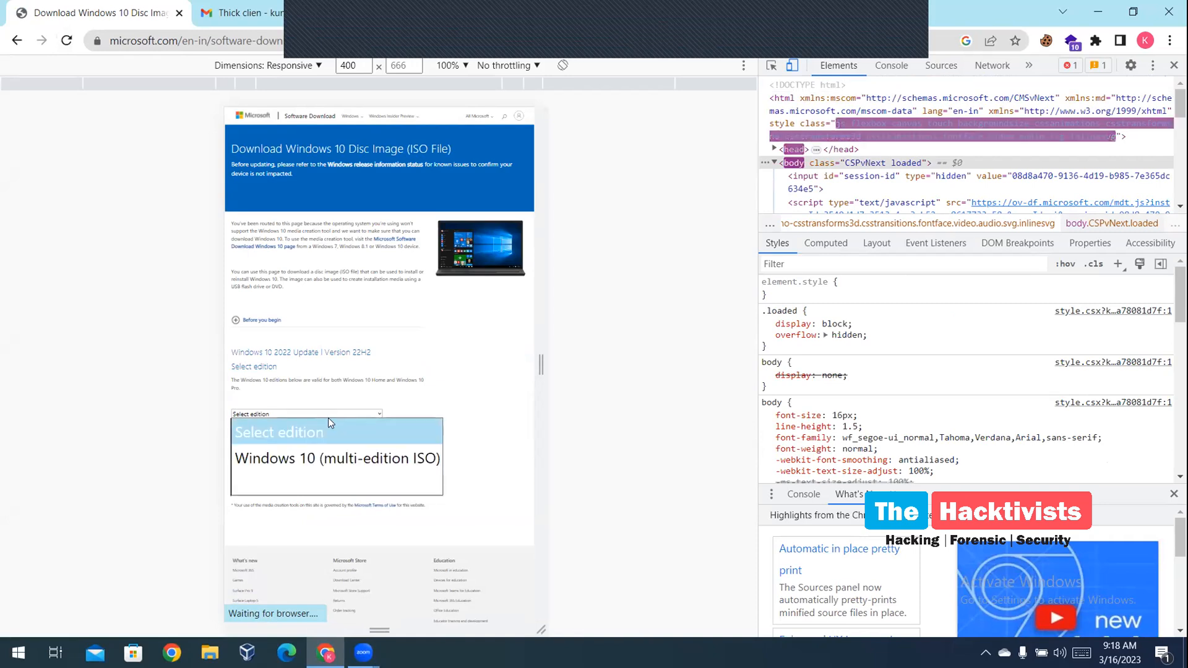
left_click(311, 460)
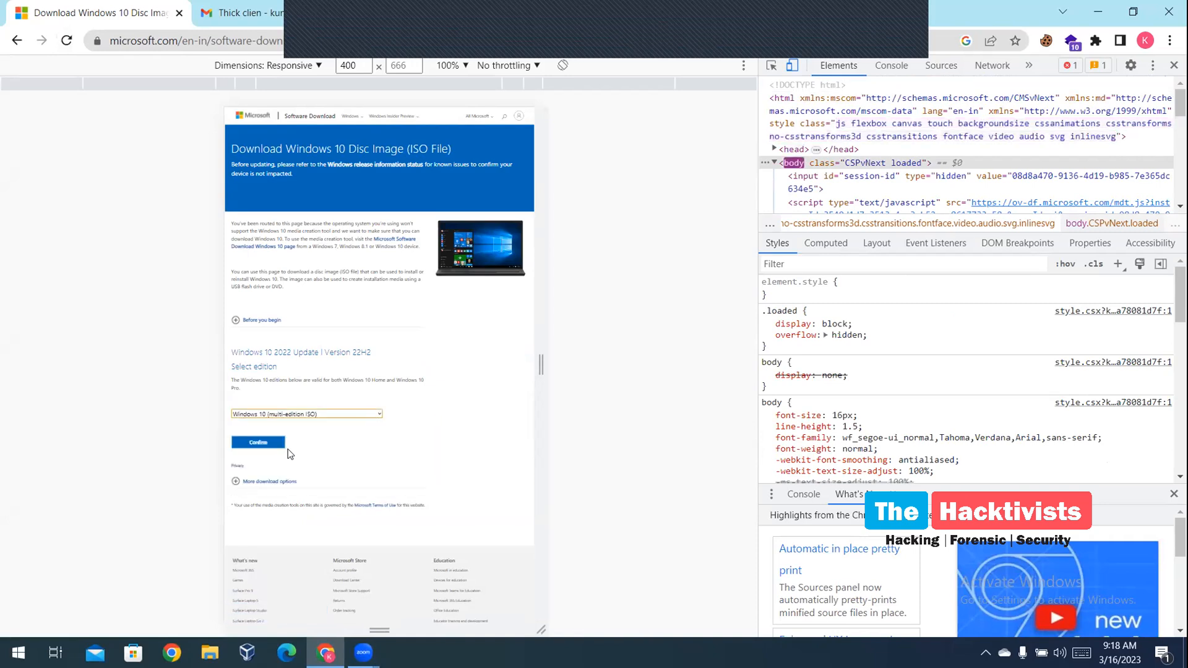
left_click(273, 442)
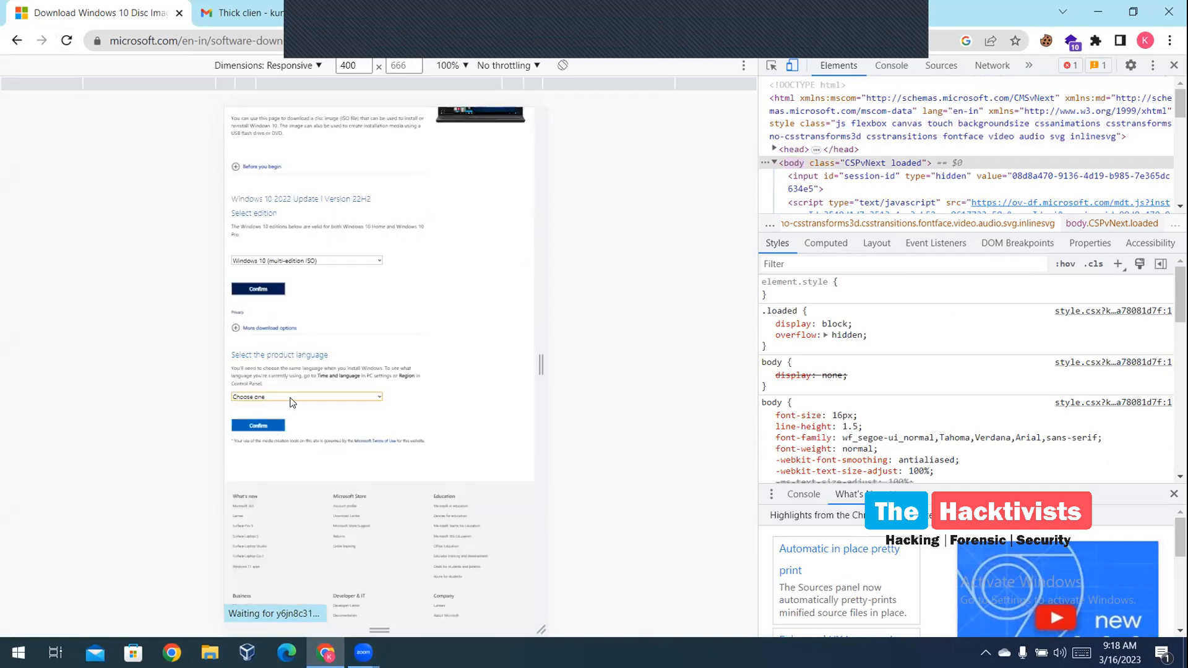
left_click(291, 396)
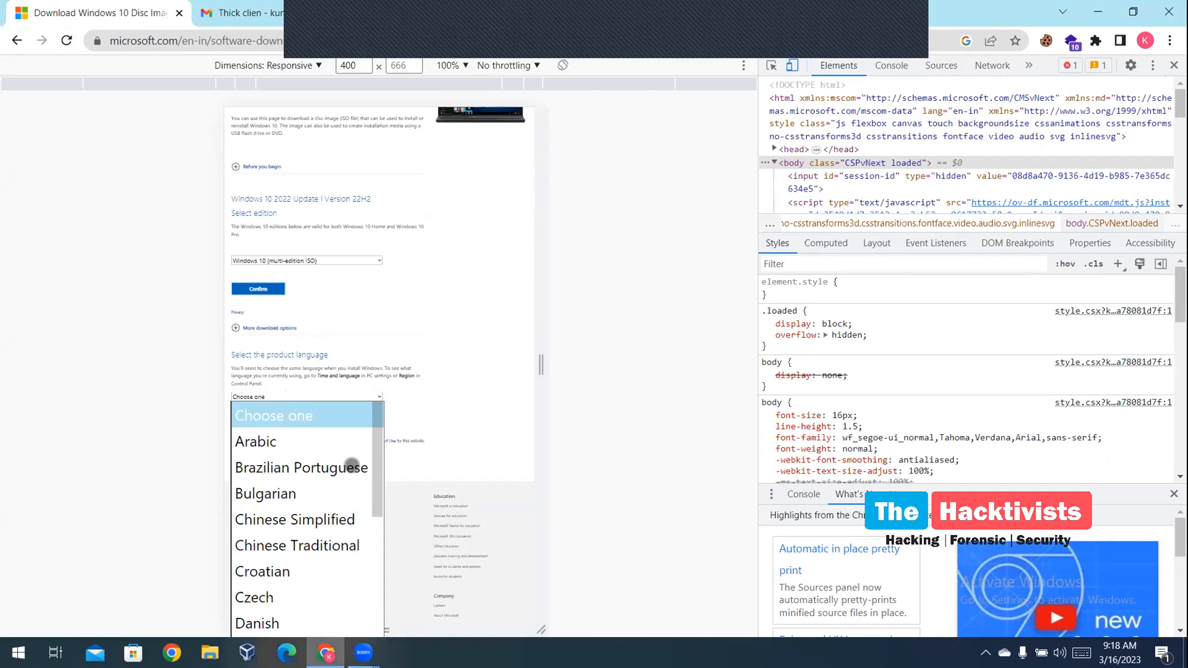
key("e")
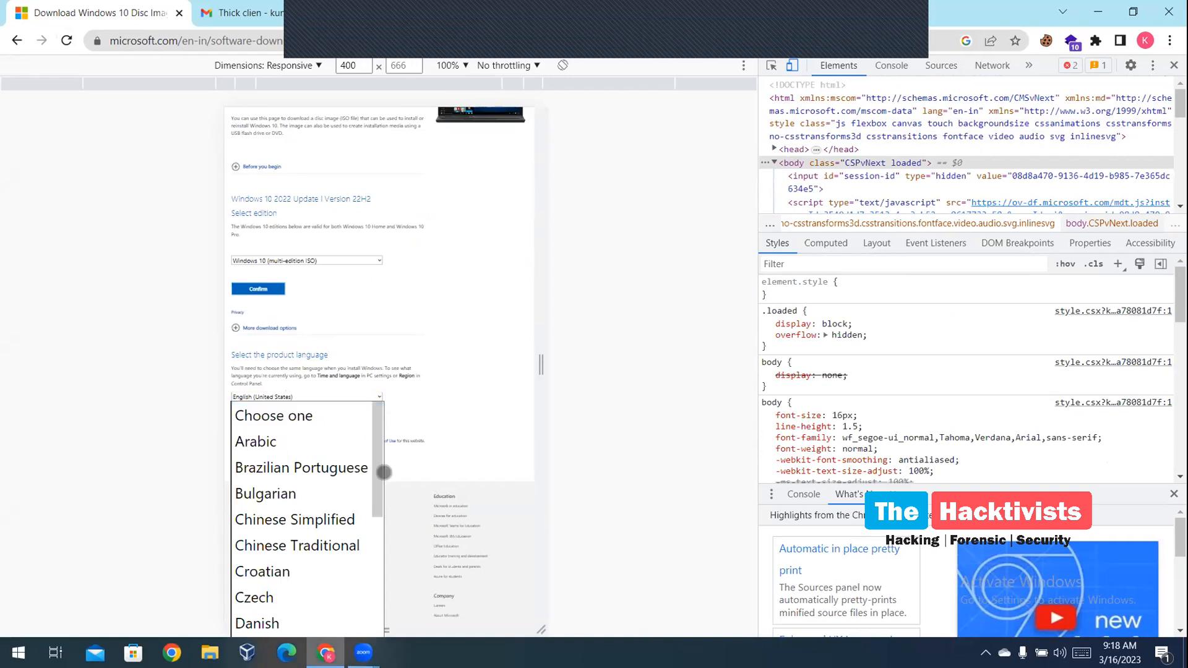
left_click_drag(378, 470, 384, 536)
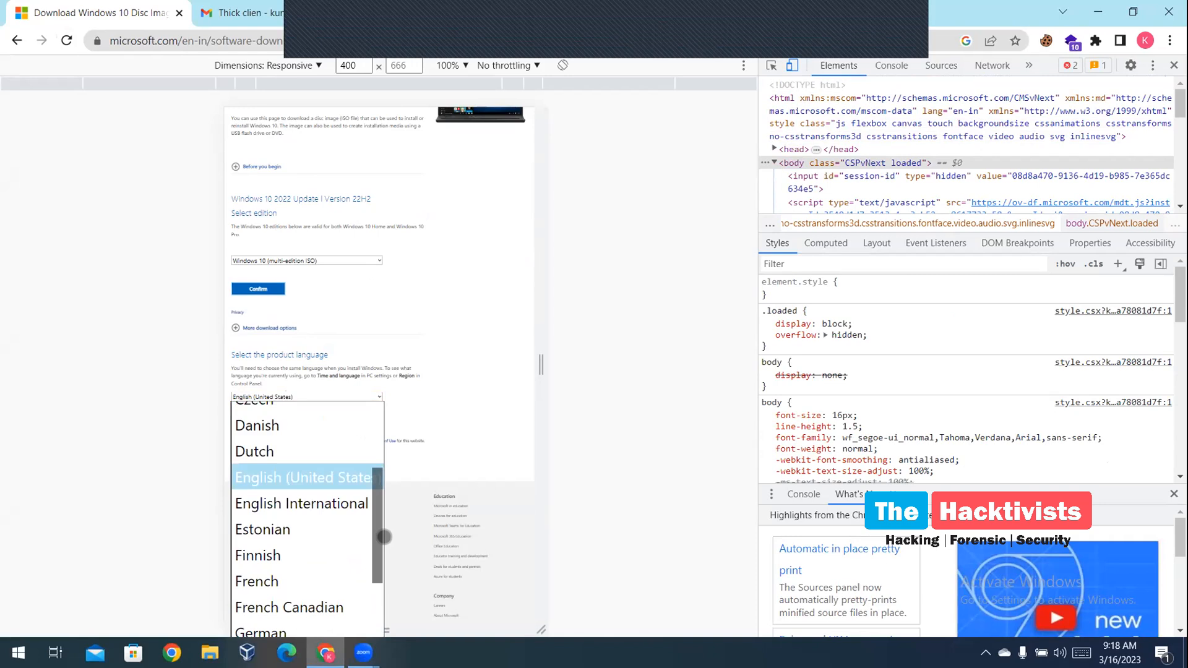
left_click(332, 502)
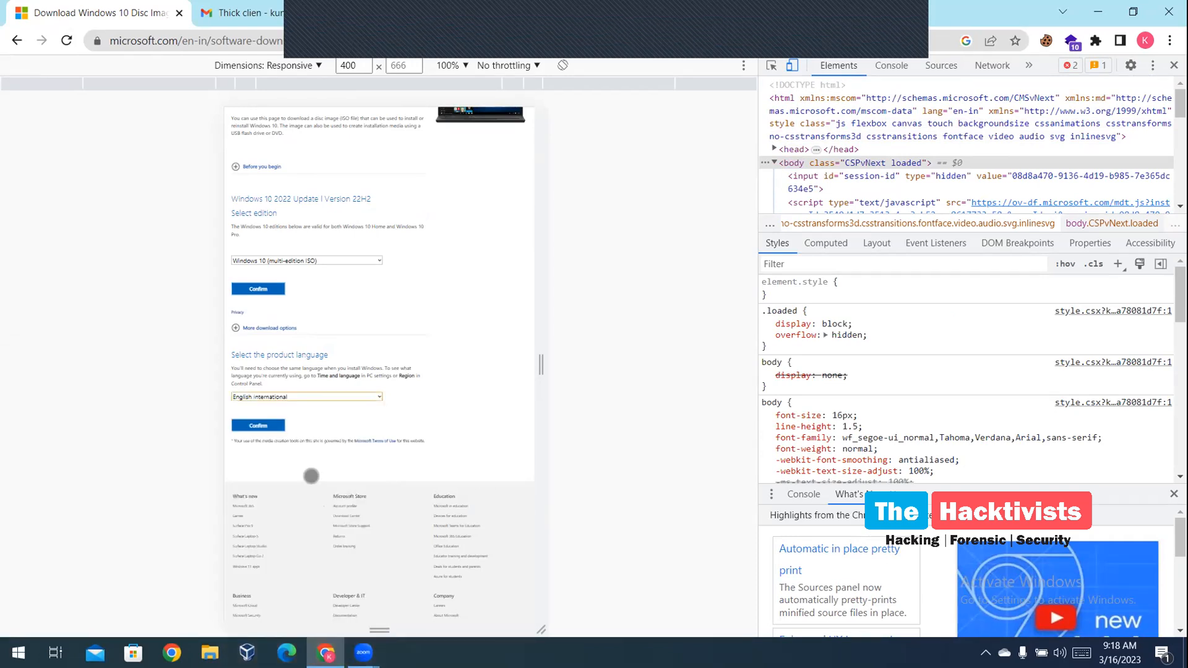
left_click(257, 426)
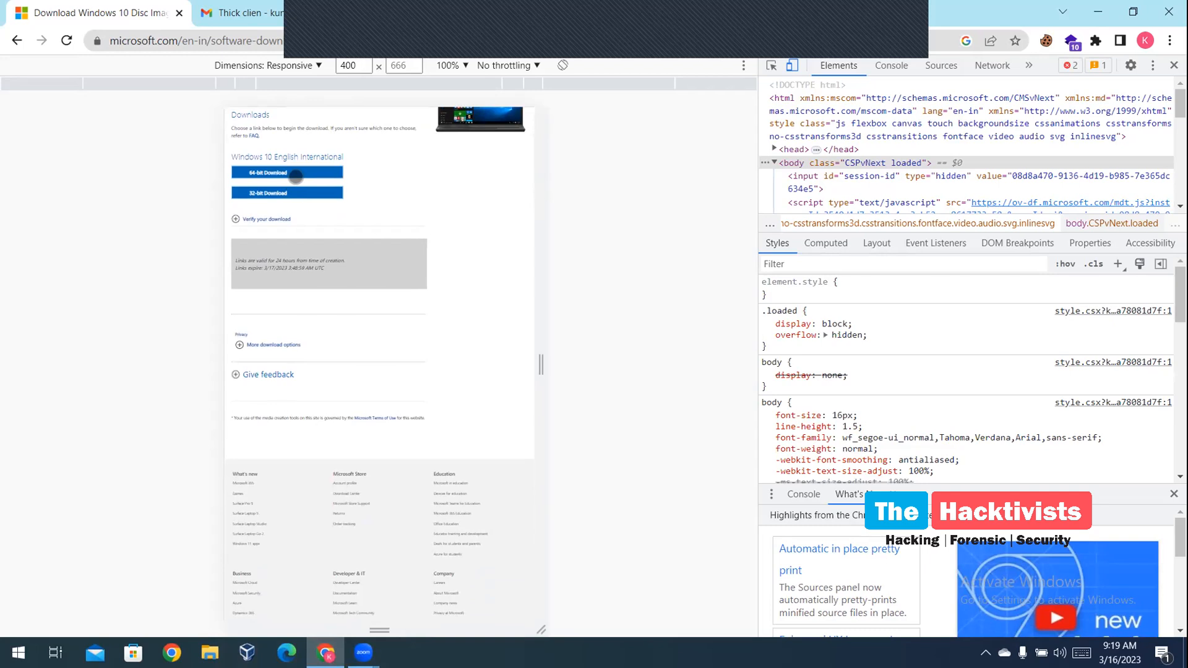
Start the 64-bit ISO download, then return the page to desktop view and reload
left_click(298, 174)
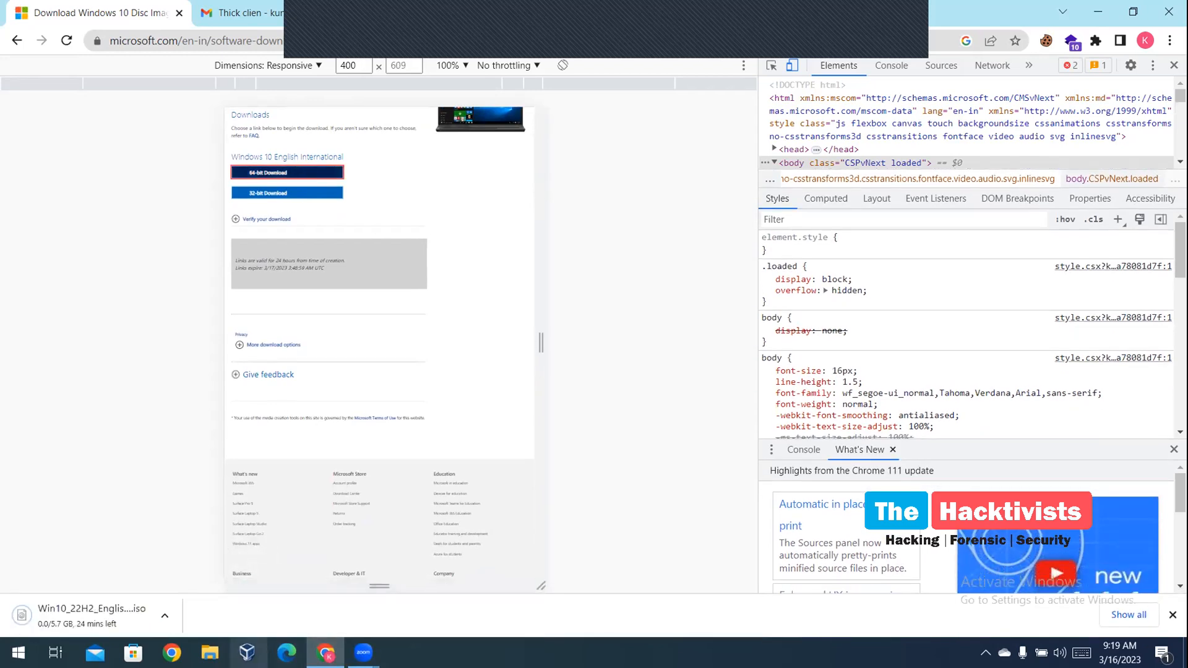
left_click(246, 653)
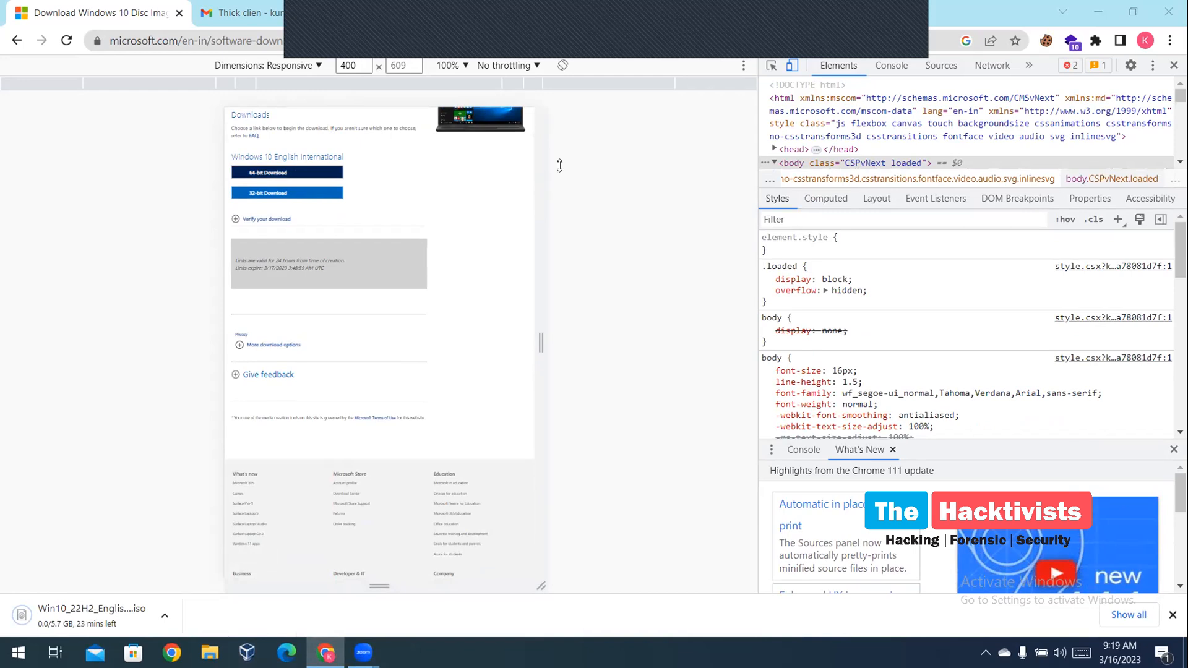
left_click(792, 66)
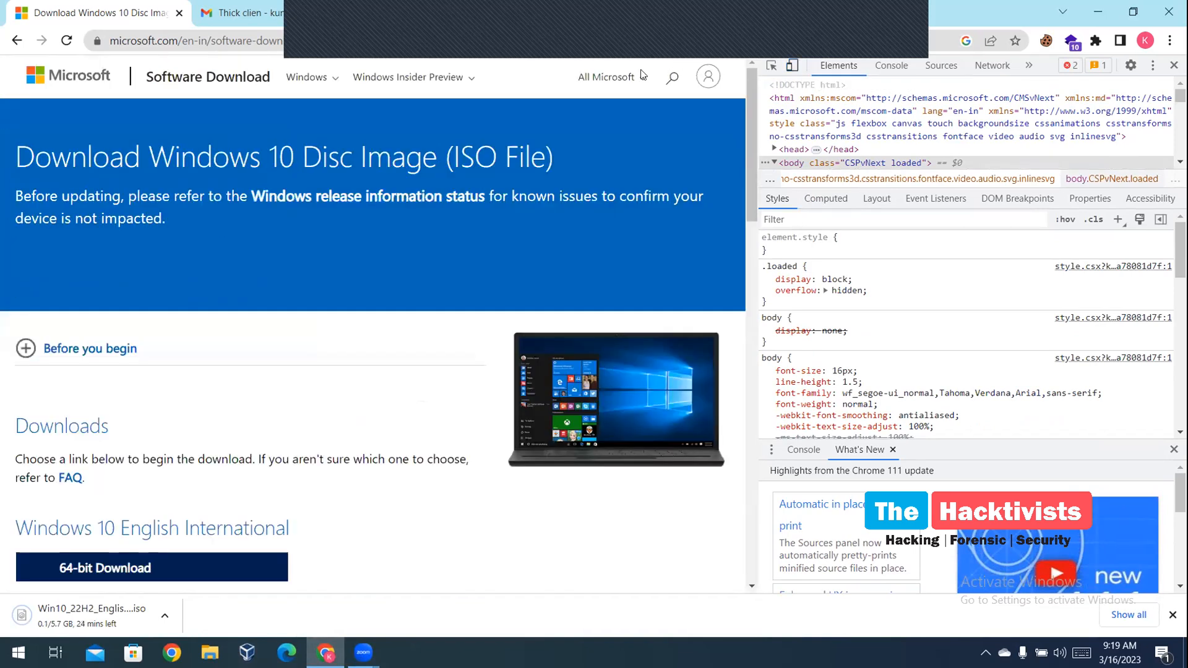
left_click(68, 44)
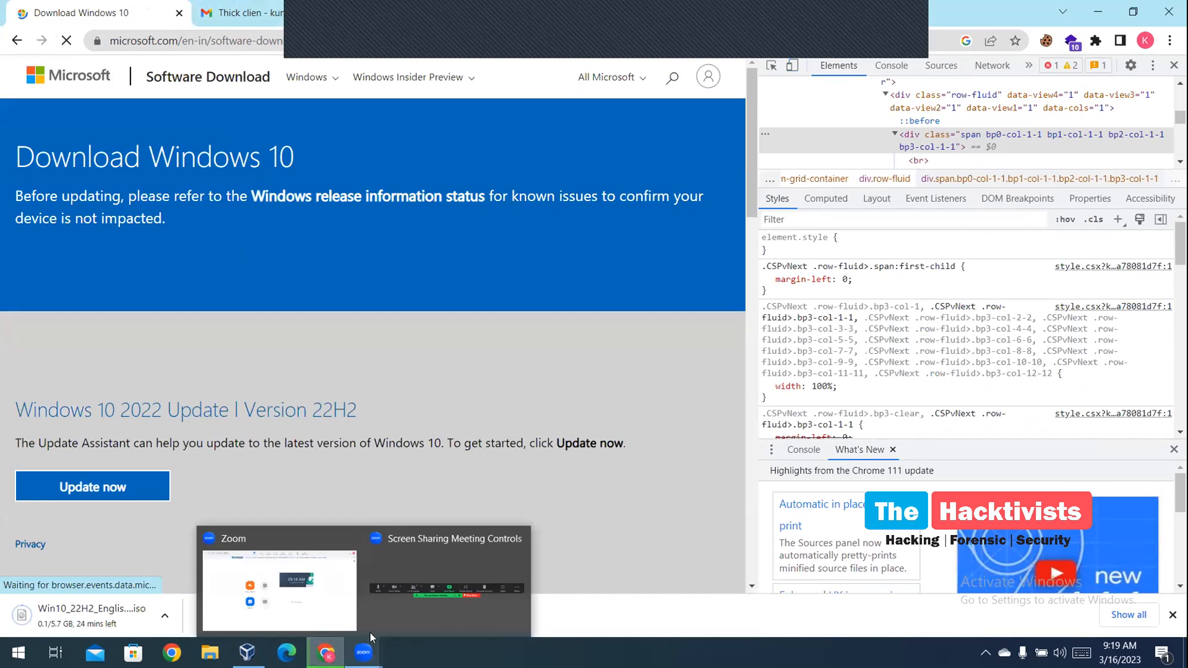
Bring VirtualBox Manager forward, dismiss the new-version notice, and choose Machine > New
left_click(247, 652)
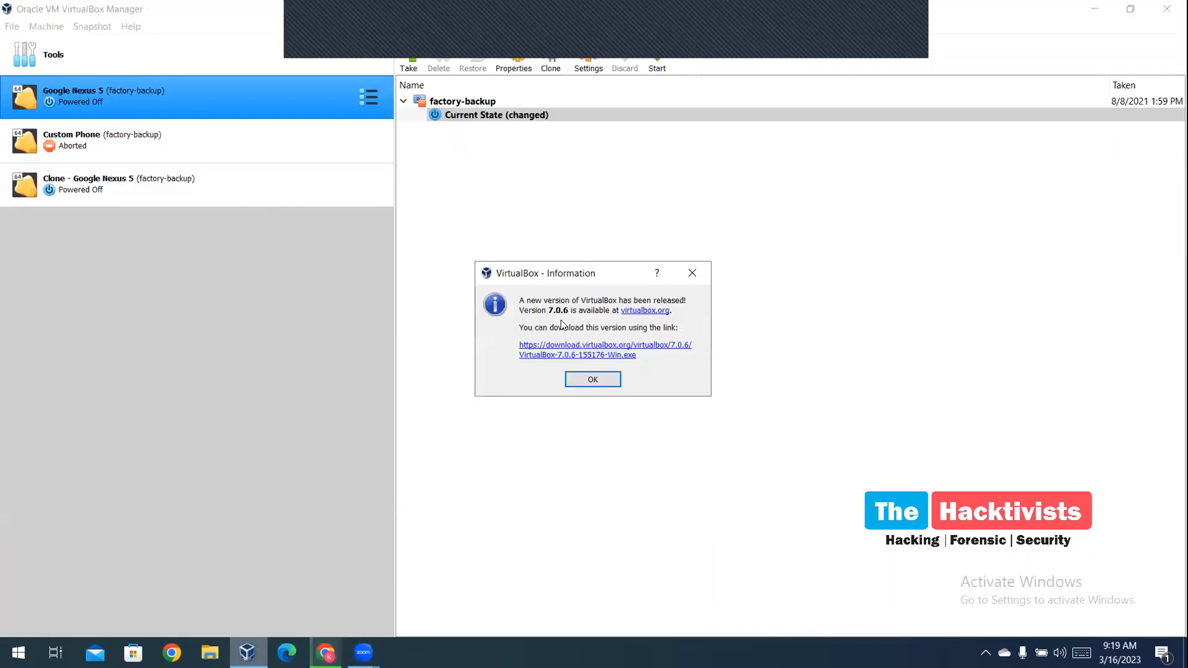
left_click(693, 272)
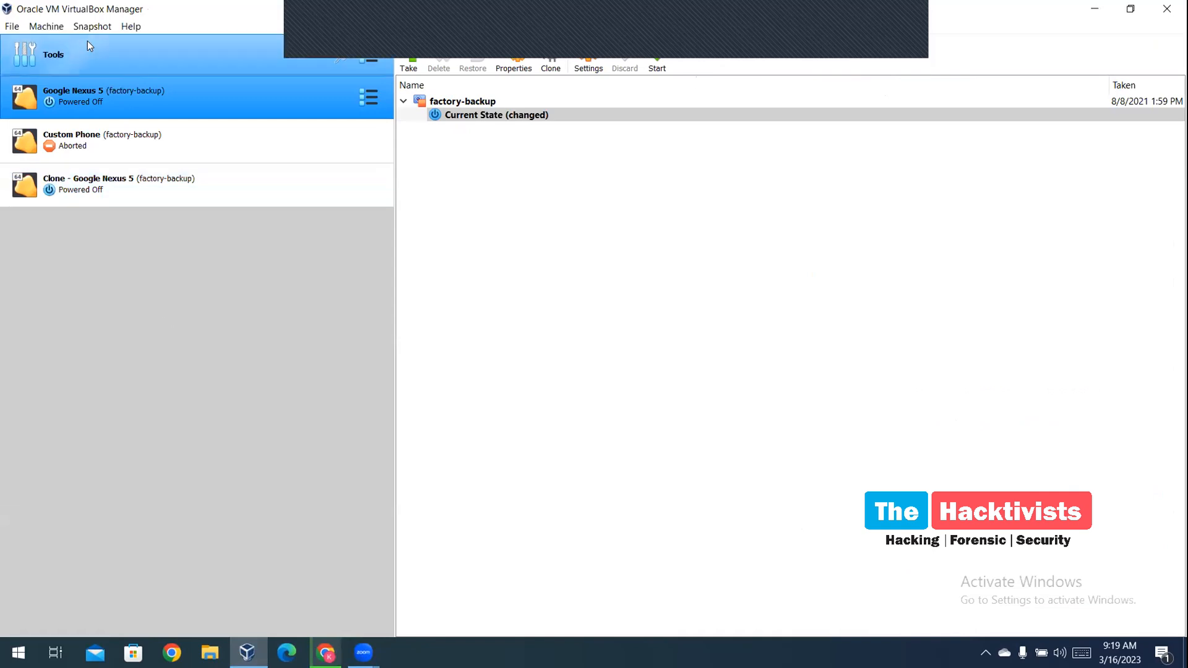
left_click(12, 27)
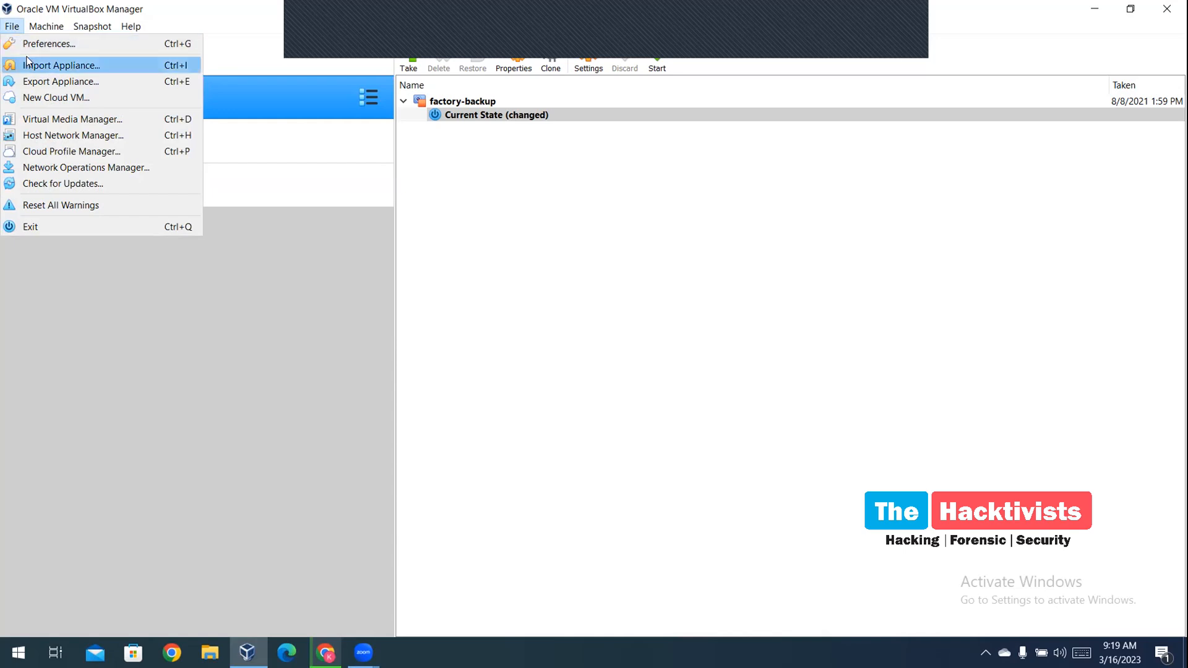
mouse_move(47, 28)
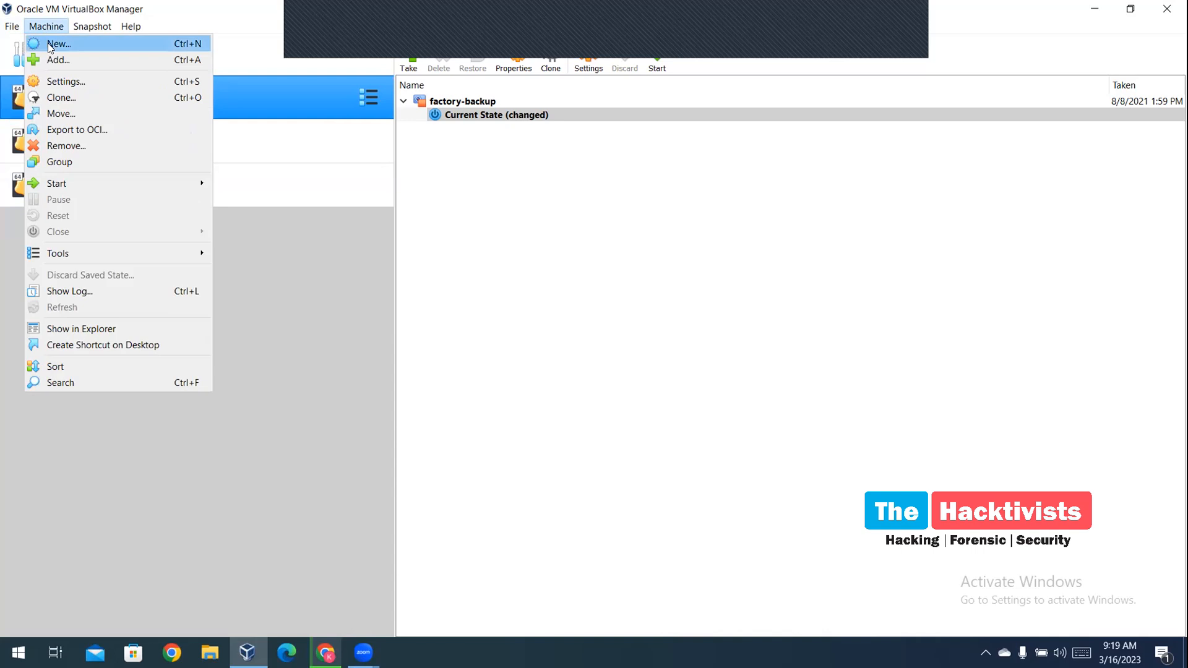
left_click(49, 44)
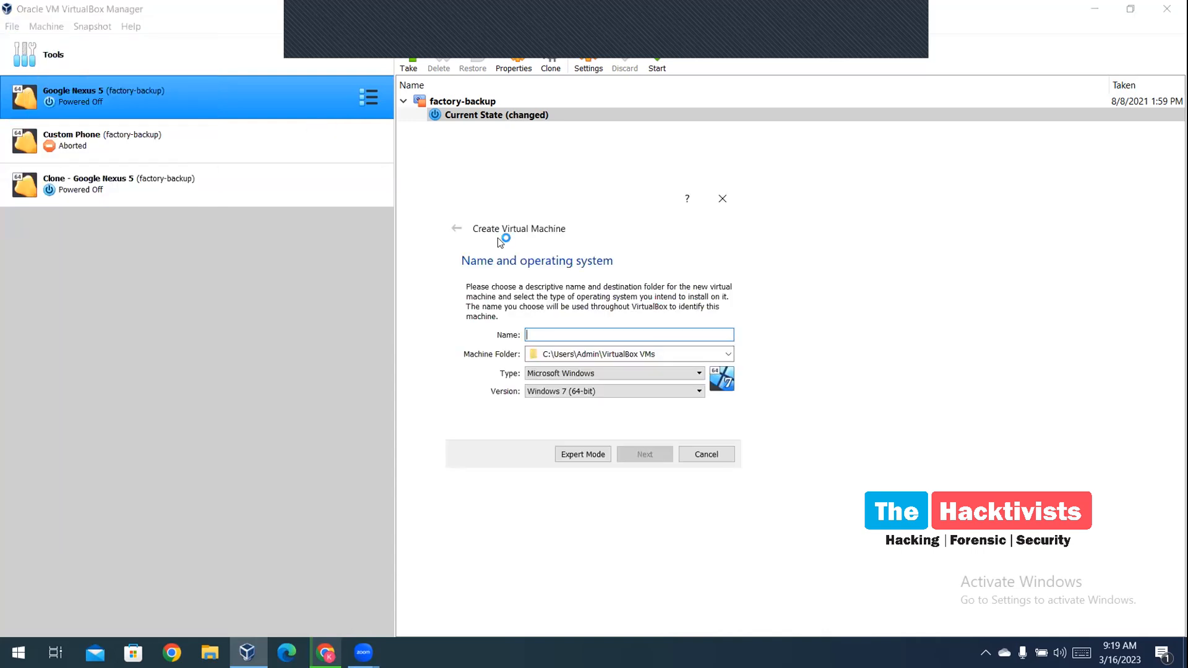
Name the VM 'thick client', choose Windows 10 (64-bit), and keep 2048 MB memory
type("kali")
key("BackSpace")
key("BackSpace")
key("BackSpace")
key("BackSpace")
type("thi")
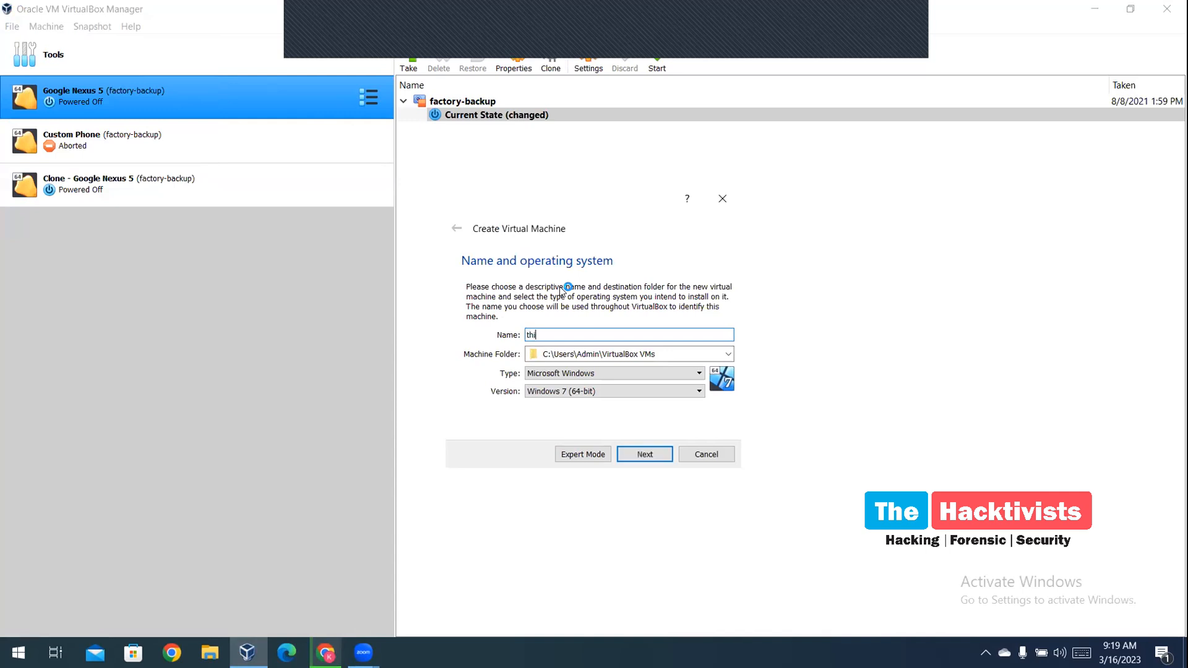
type("ck client")
left_click(580, 391)
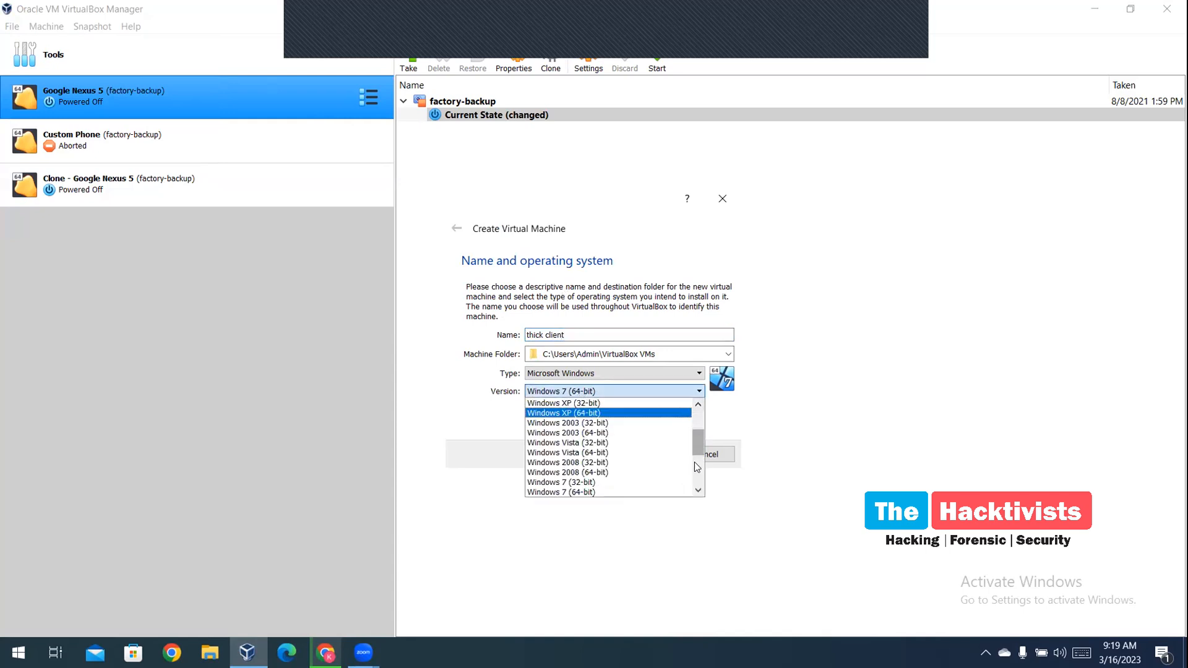
scroll(697, 470, "down", 3)
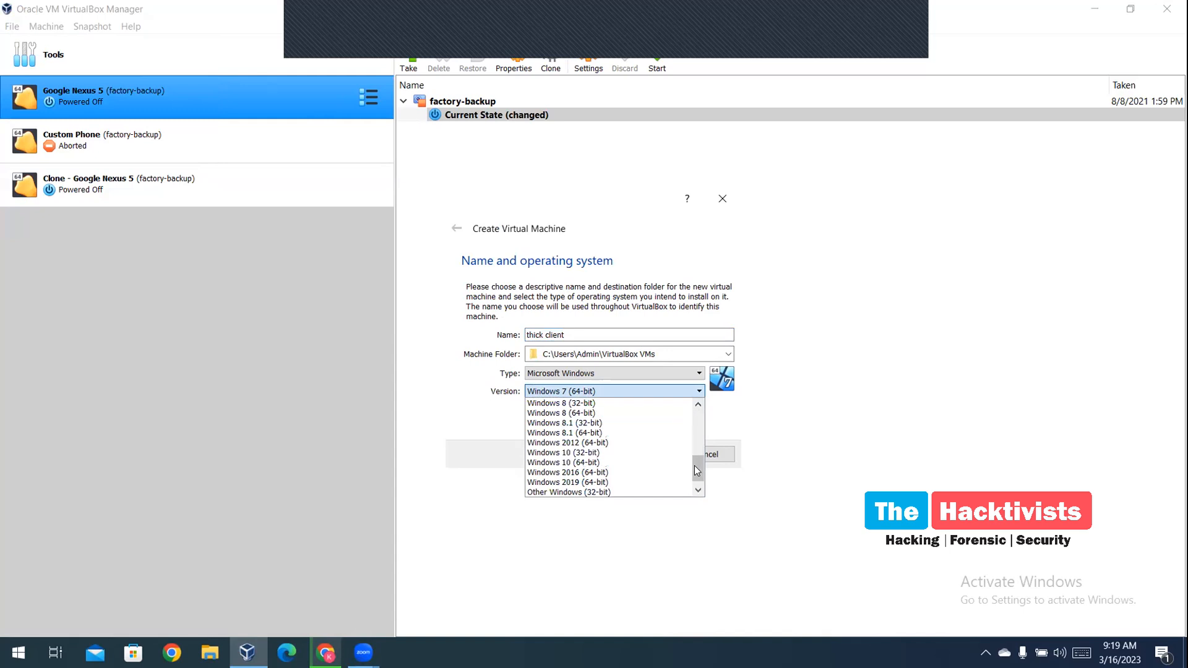
left_click(629, 463)
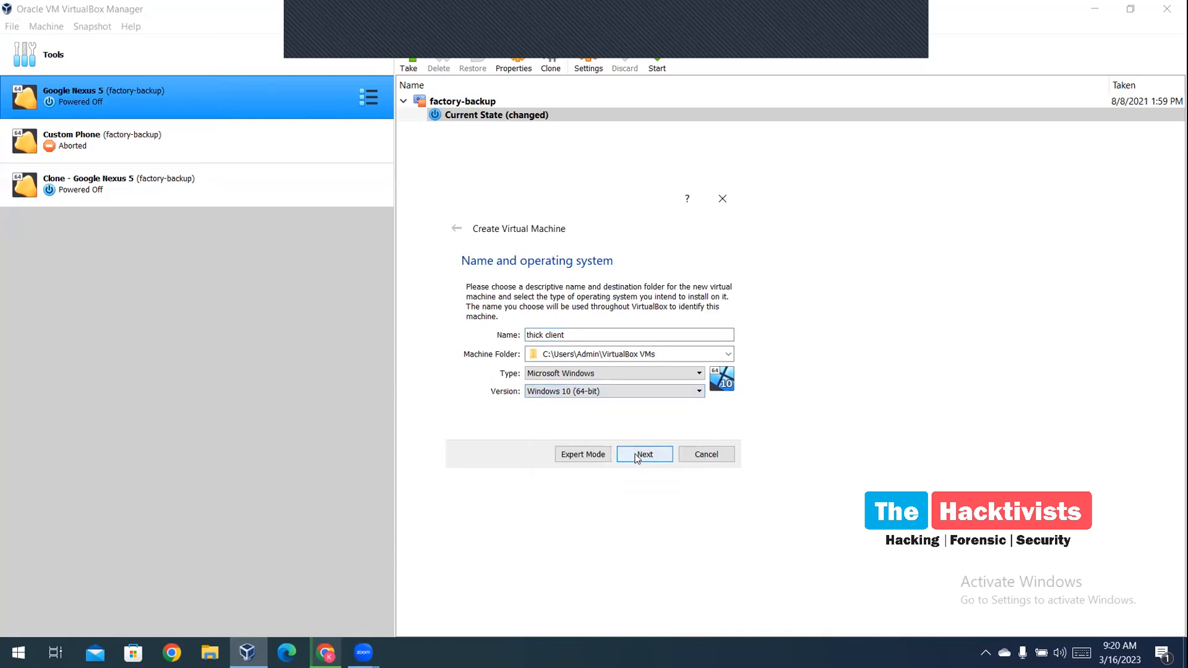
left_click(637, 458)
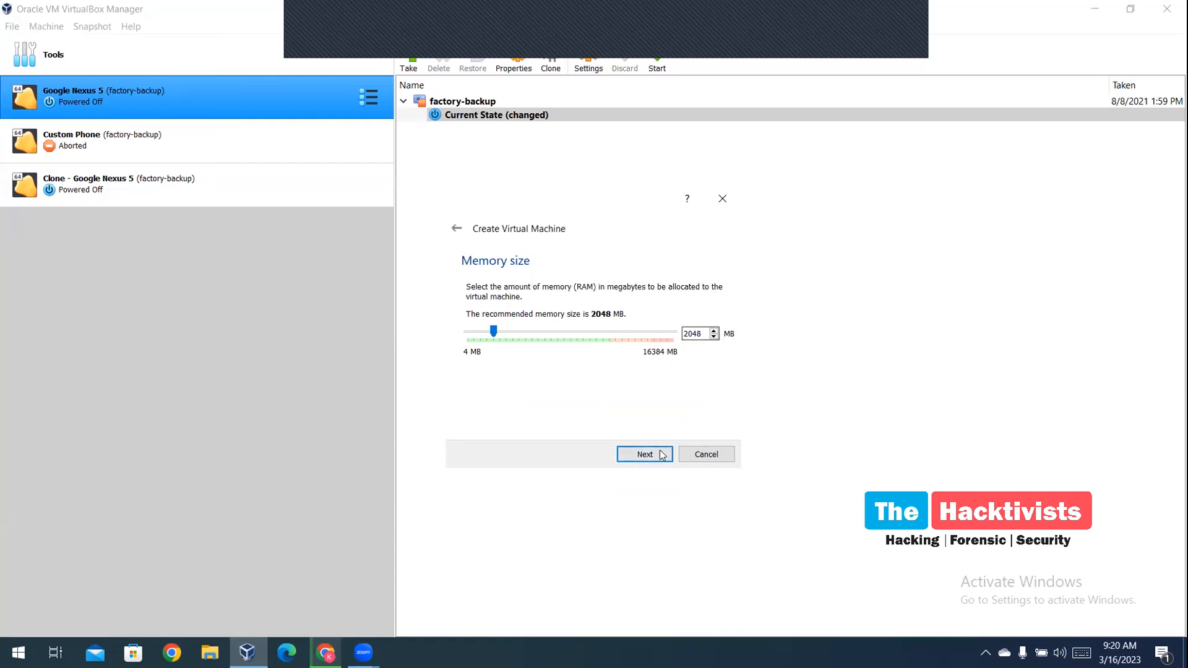
left_click(644, 454)
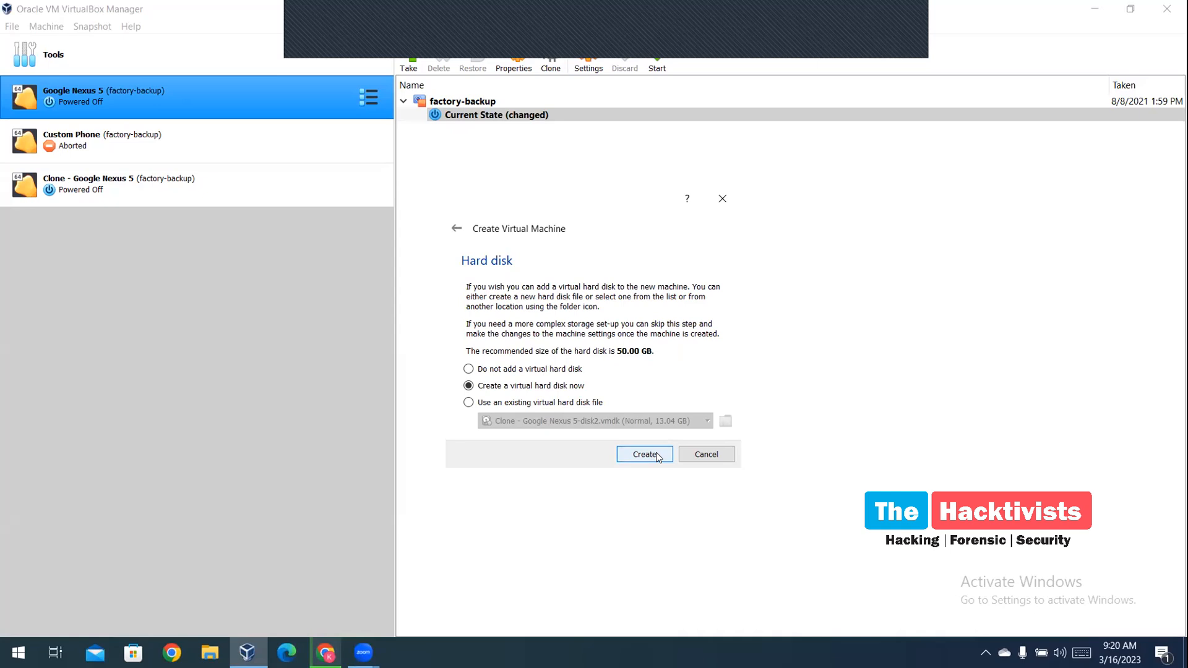
Create a new VDI disk, dynamically allocated, sized 40 GB, and finish the VM
left_click(644, 455)
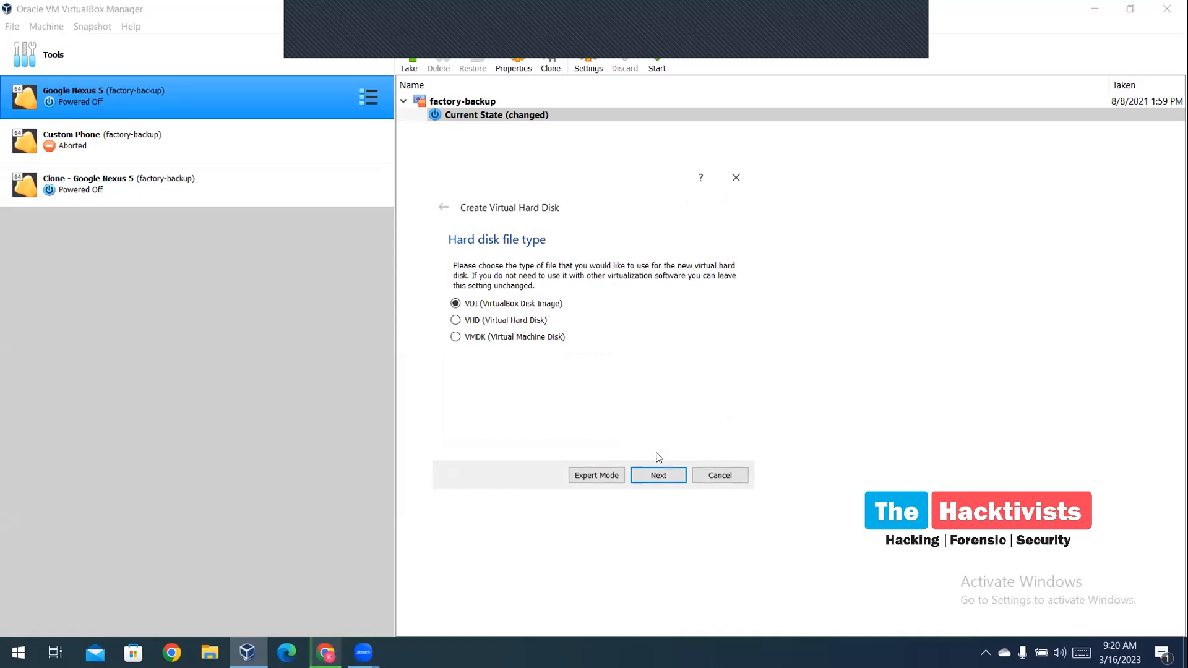
left_click(659, 472)
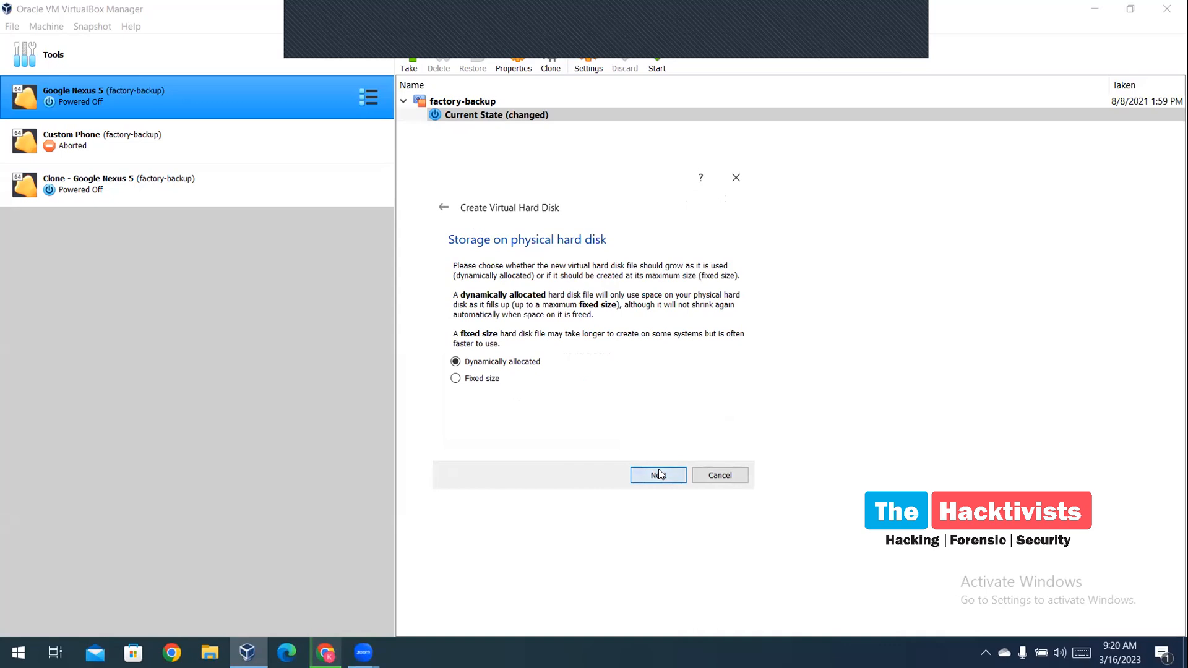
left_click(658, 471)
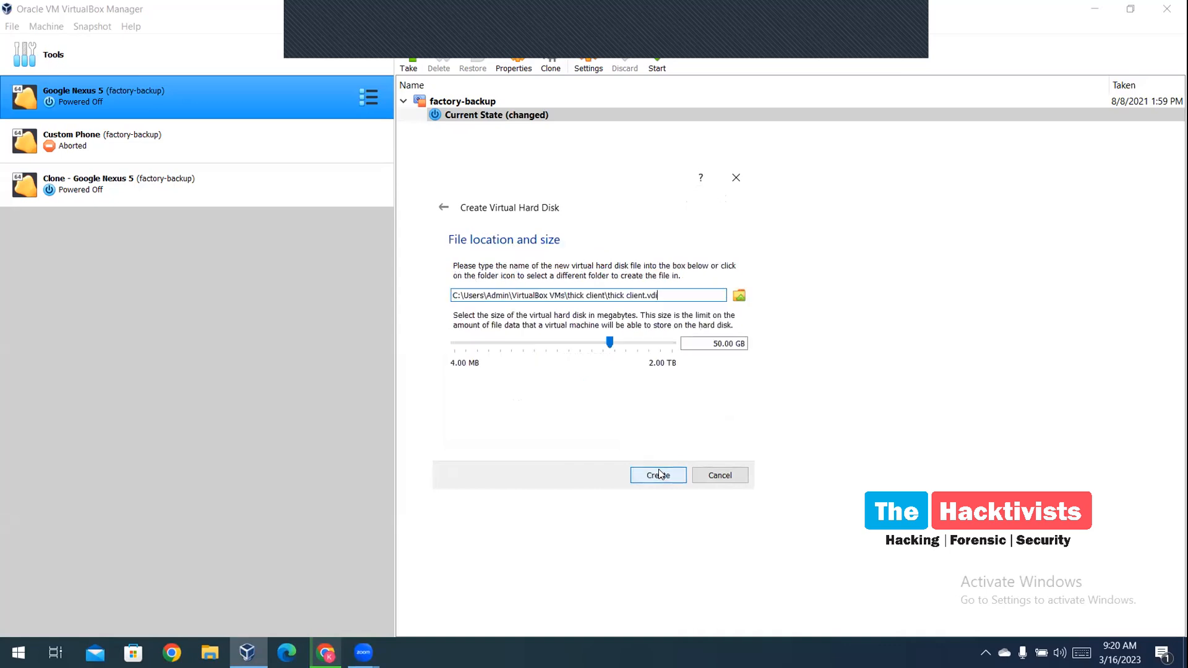
left_click(718, 343)
key("BackSpace")
type("4")
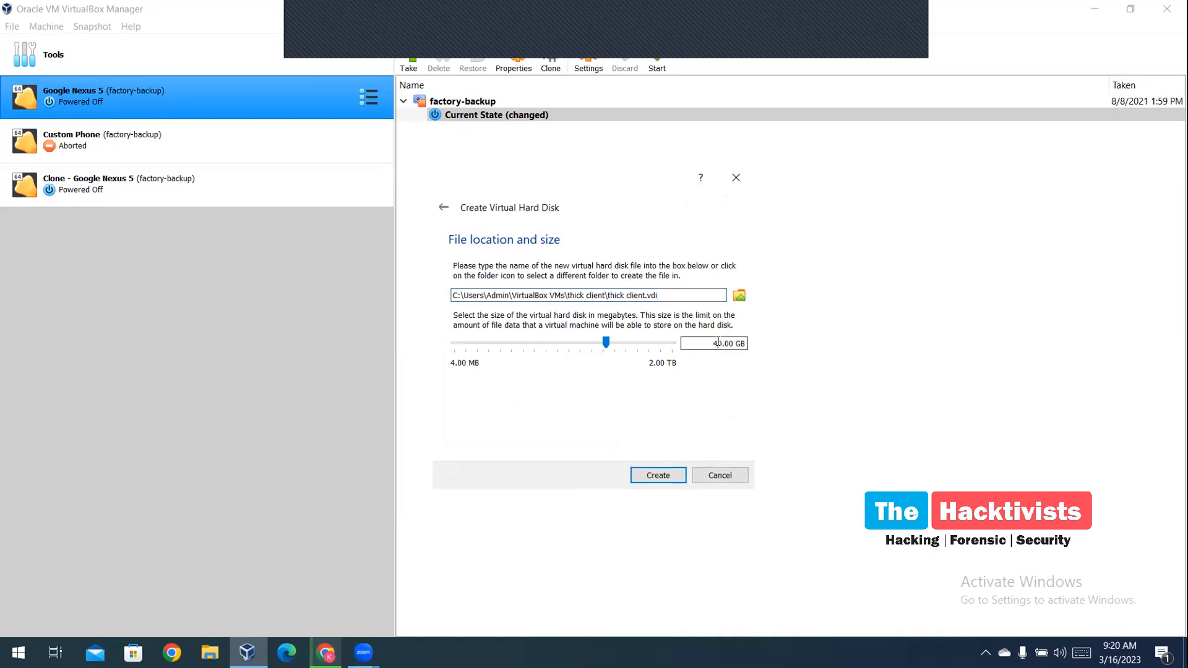
left_click(669, 474)
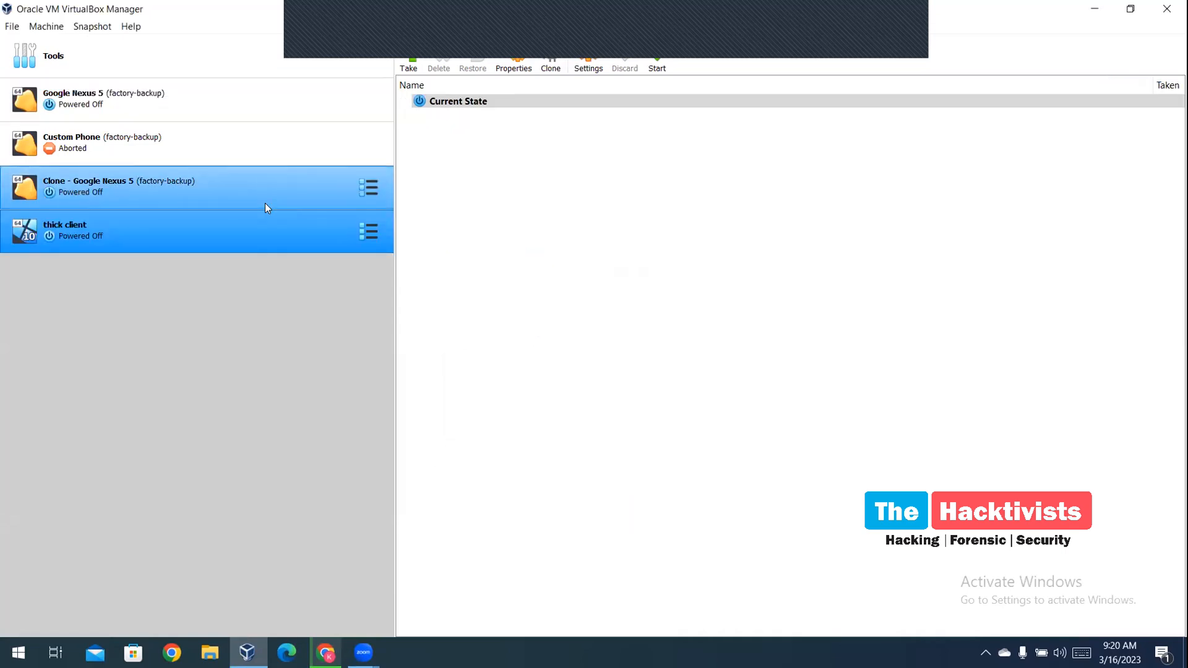
In thick client's Storage settings, browse for an optical disk file for the empty drive, cancel, and return to Chrome
left_click(359, 233)
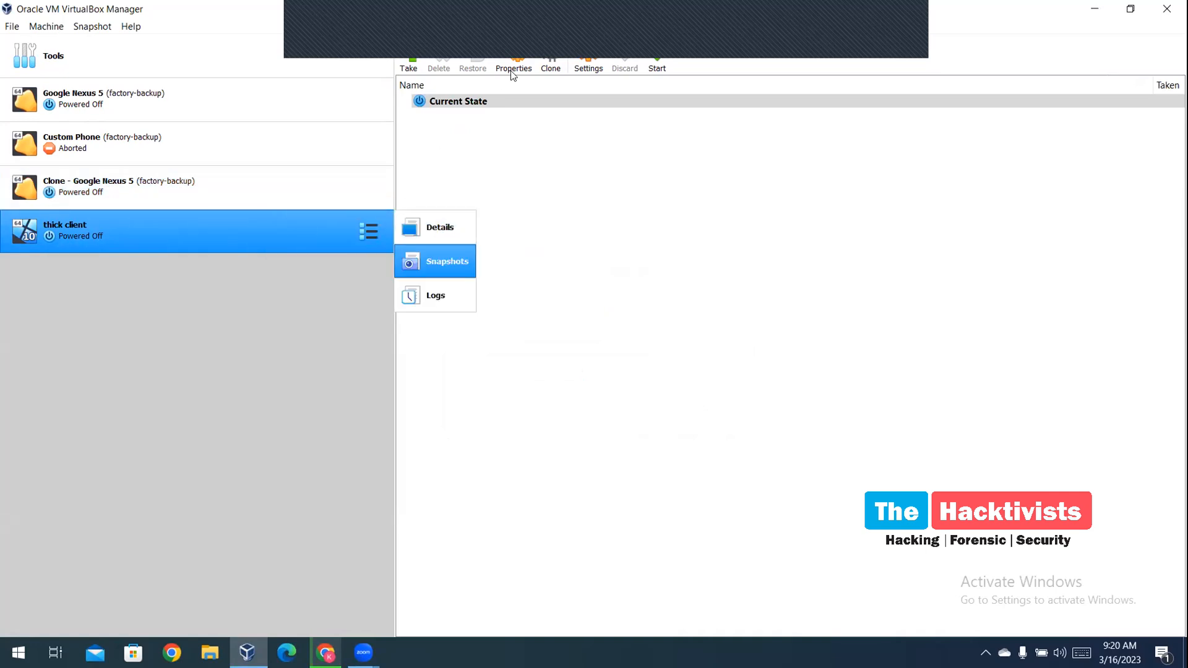
left_click(654, 32)
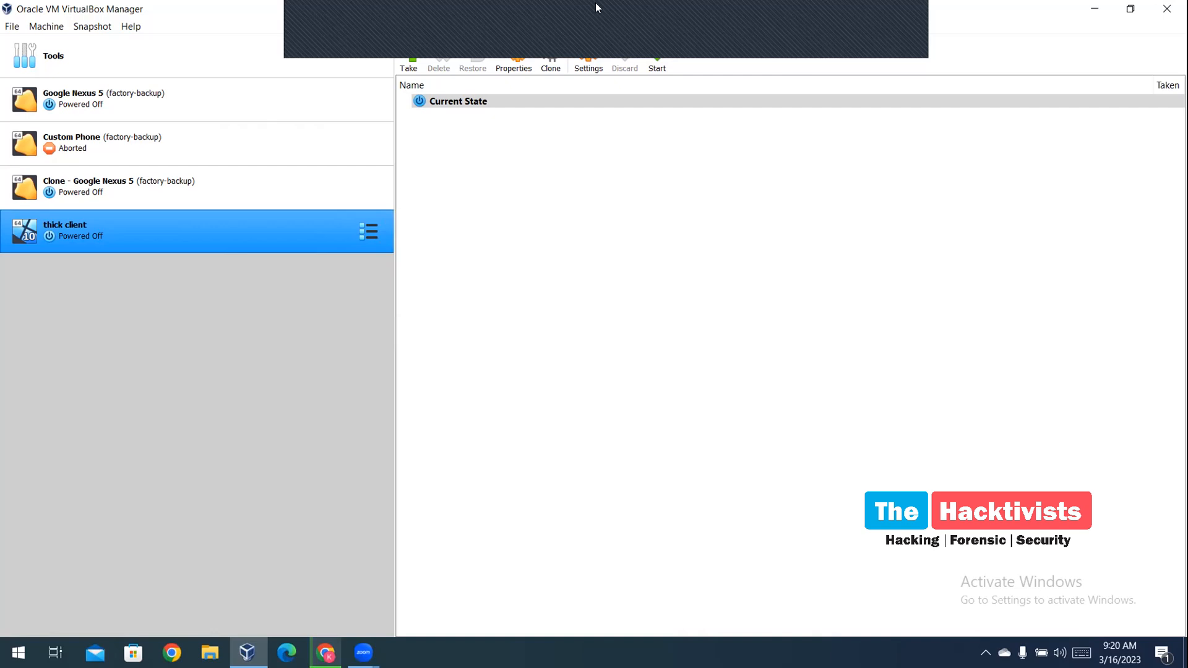
left_click(588, 56)
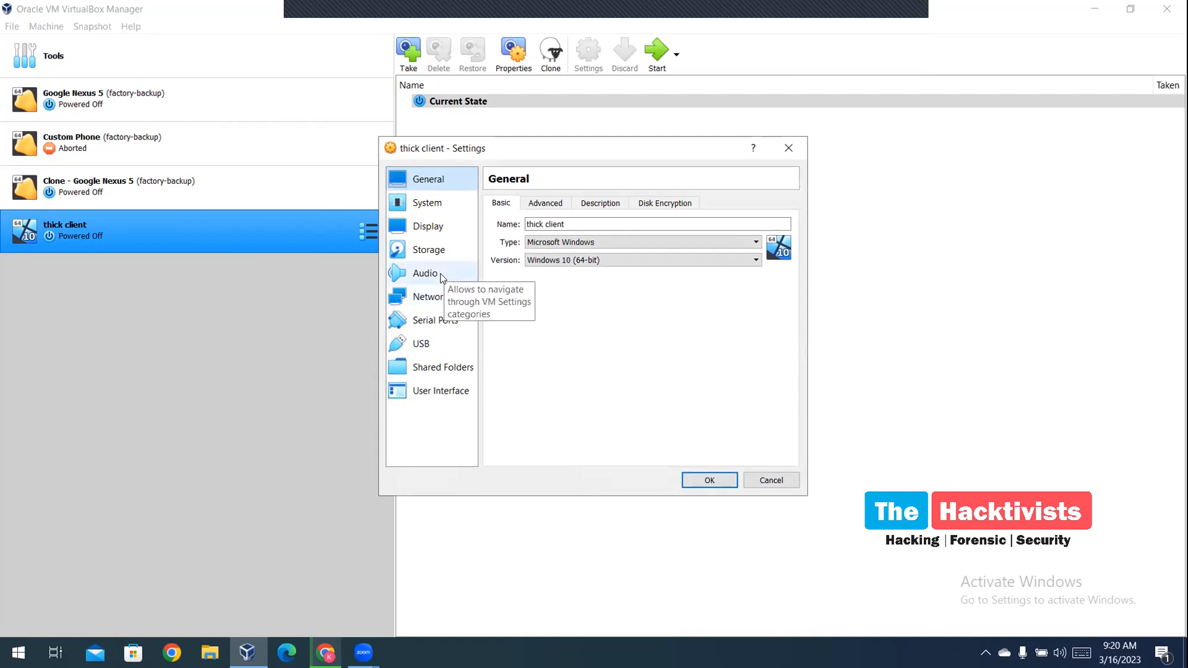
left_click(428, 254)
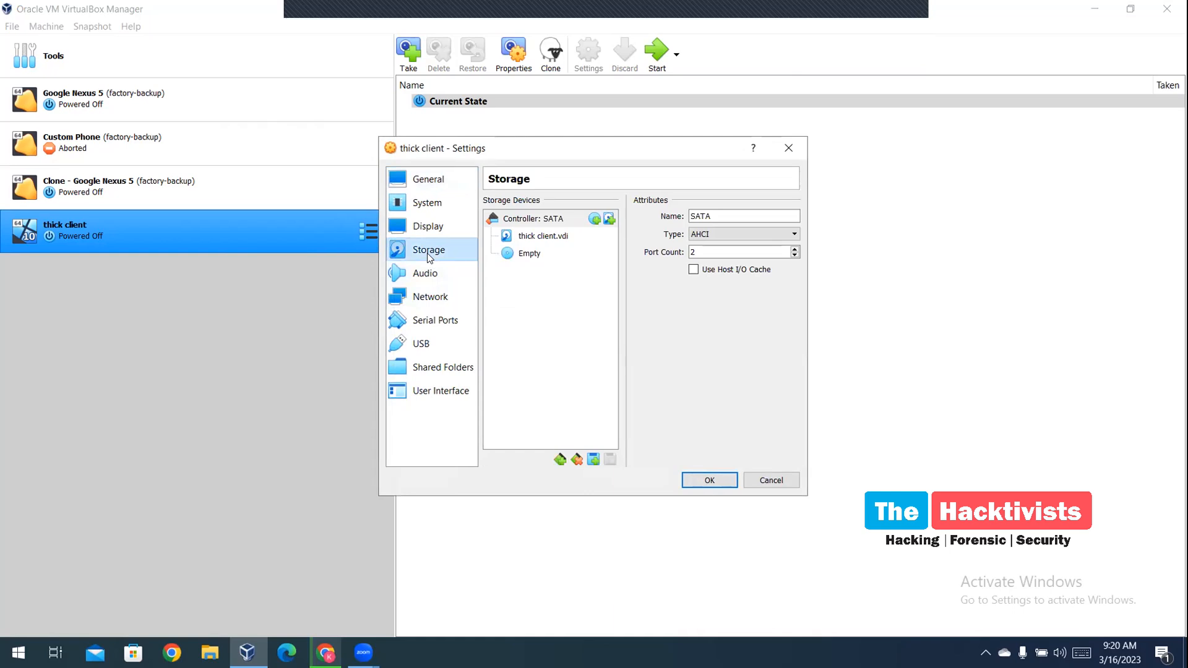
left_click(510, 255)
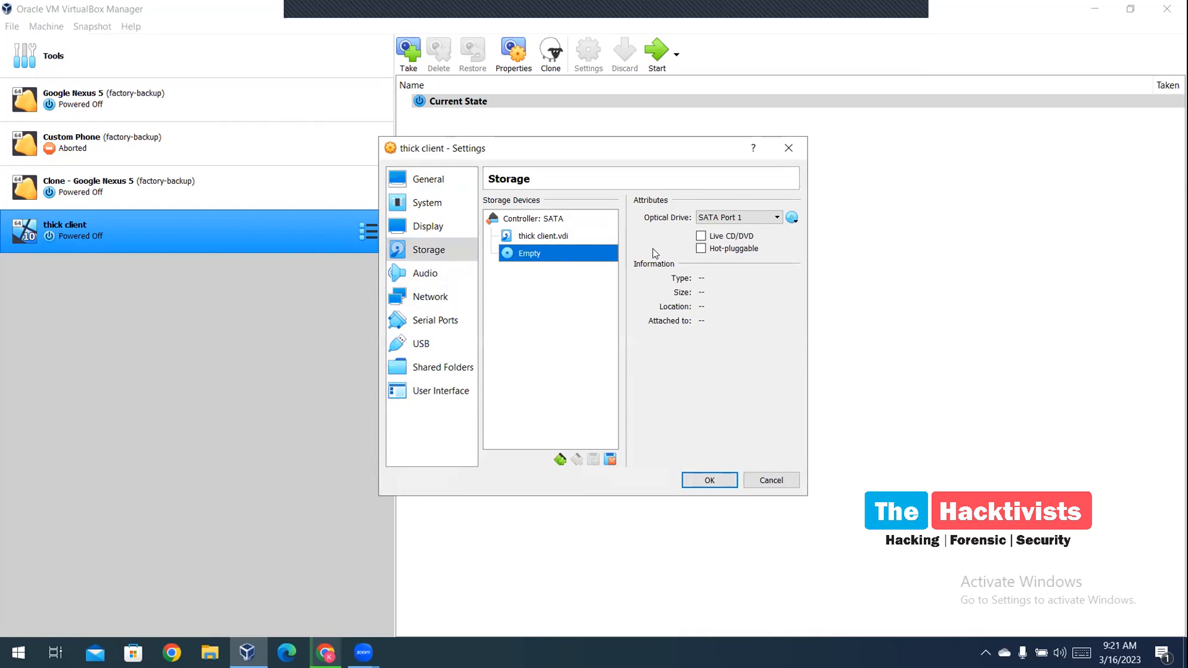
left_click(790, 218)
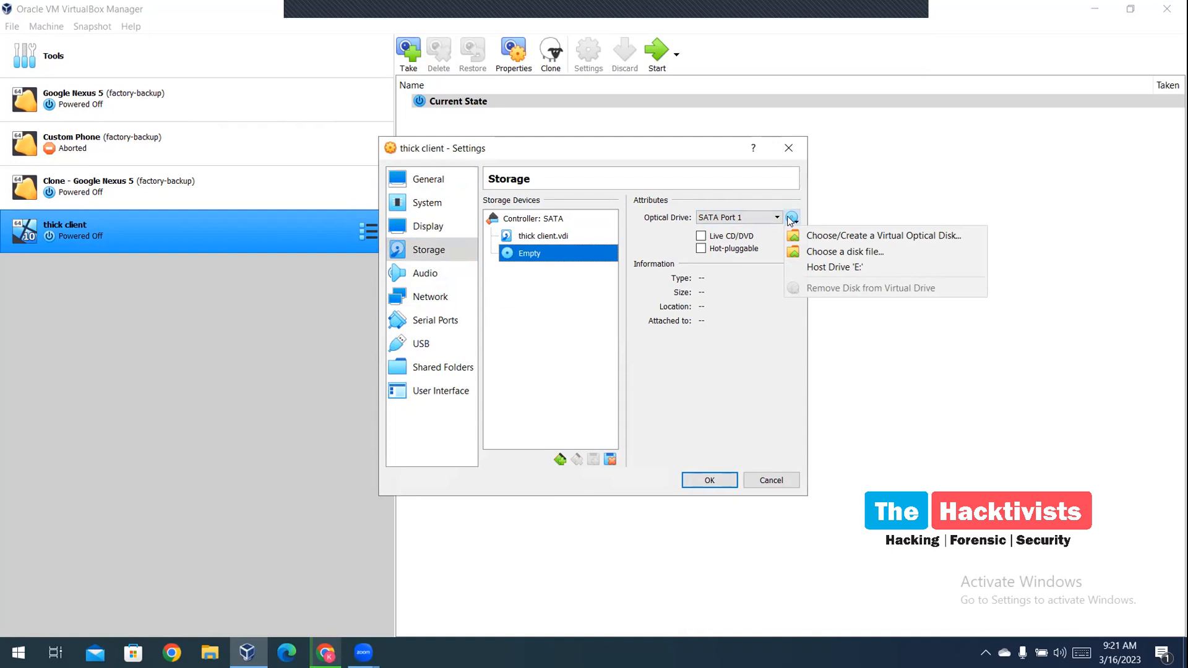
left_click(810, 253)
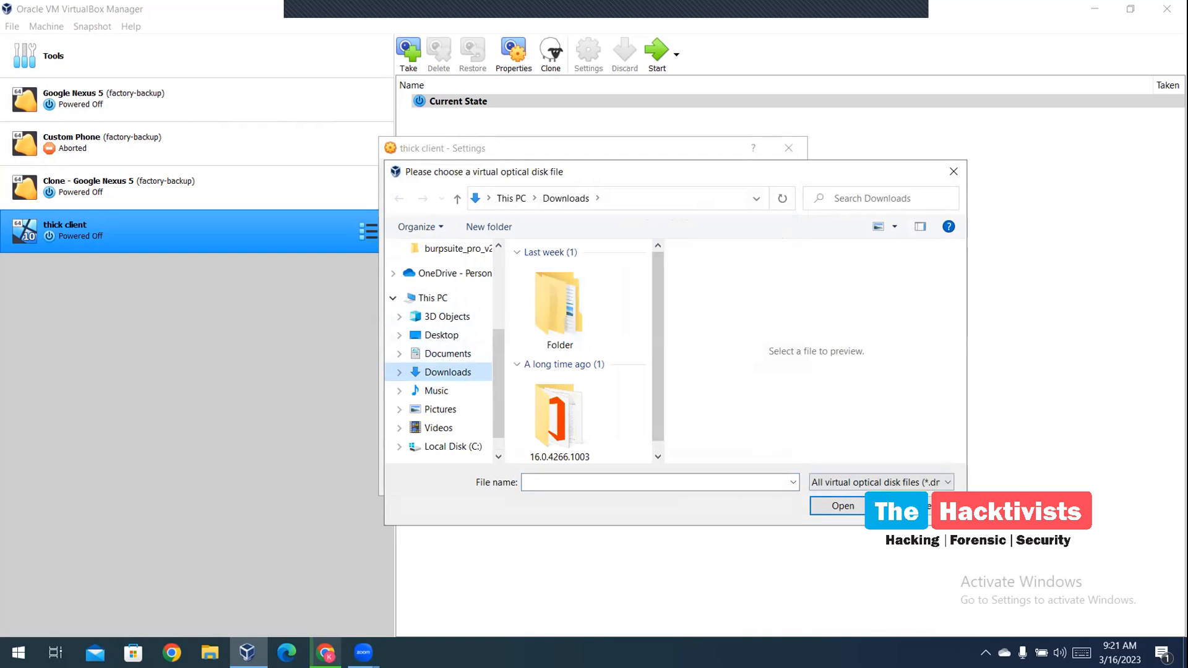
left_click(917, 506)
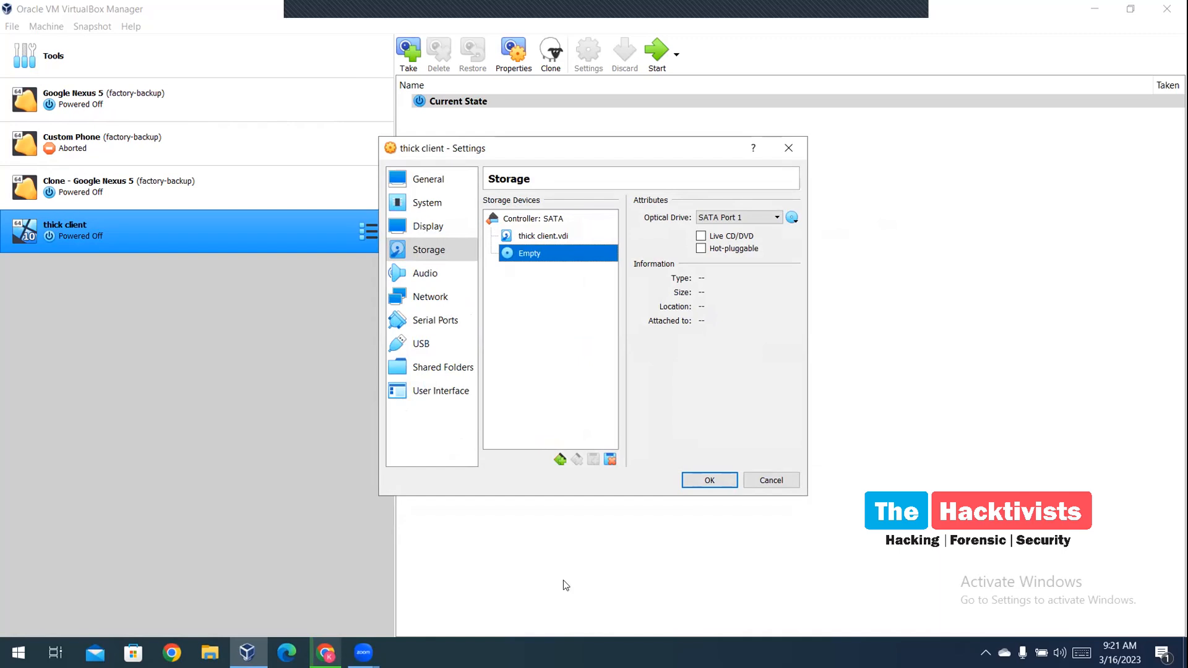
left_click(325, 652)
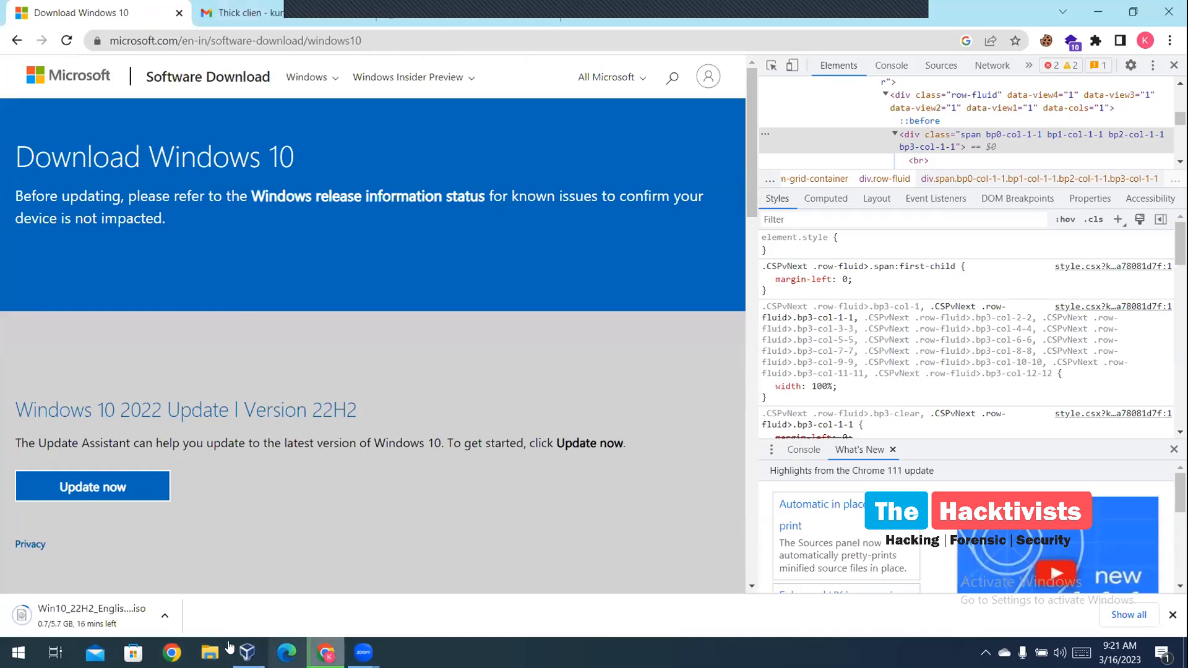
Bring VirtualBox forward, then minimise all host windows with Win+D to show the desktop
left_click(247, 652)
mouse_move(363, 649)
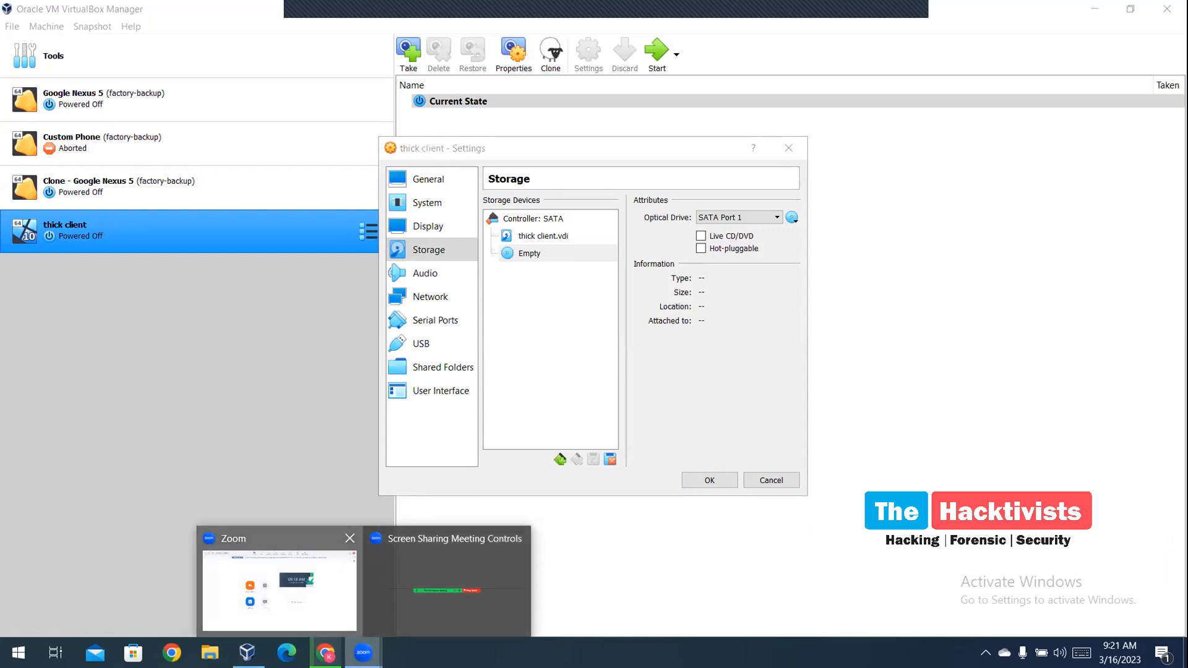
key("super+d")
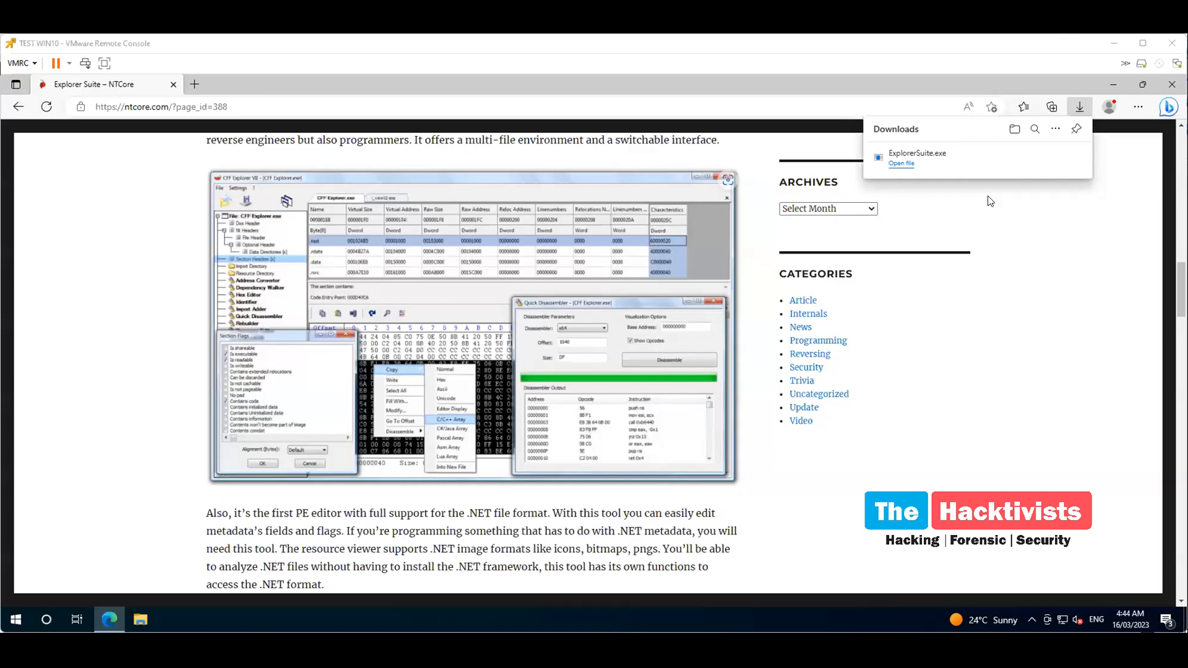
Maximise the VM console, open ExplorerSuite.exe's folder from Edge downloads, and run the installer
left_click(1150, 49)
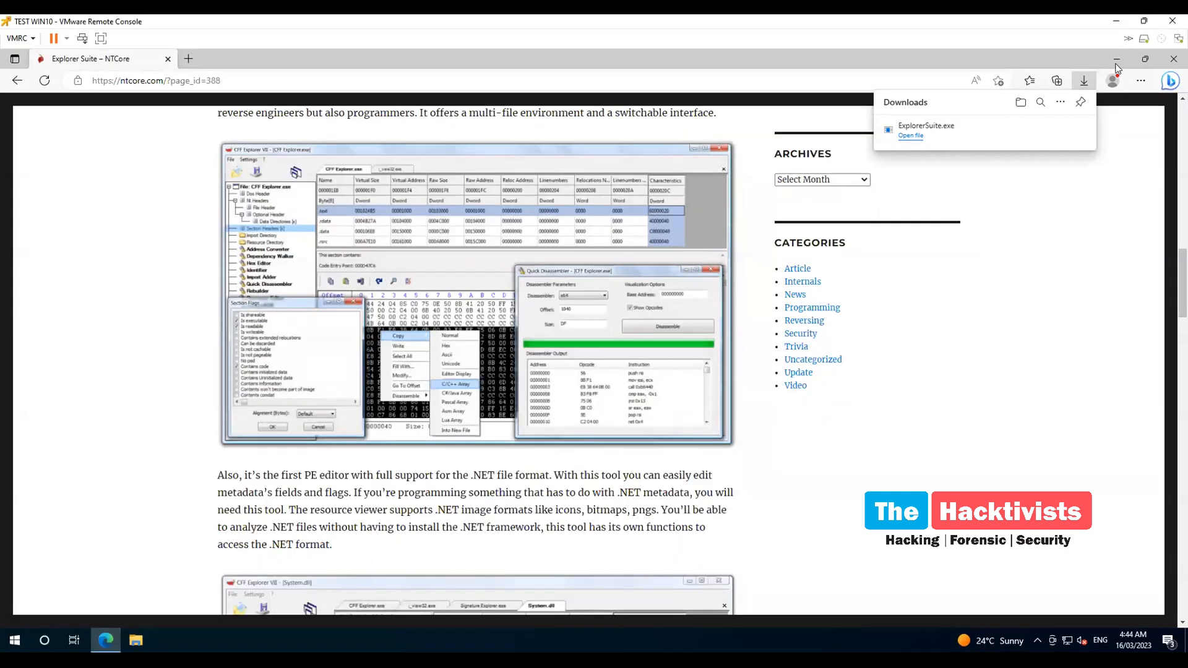
scroll(547, 337, "down", 3)
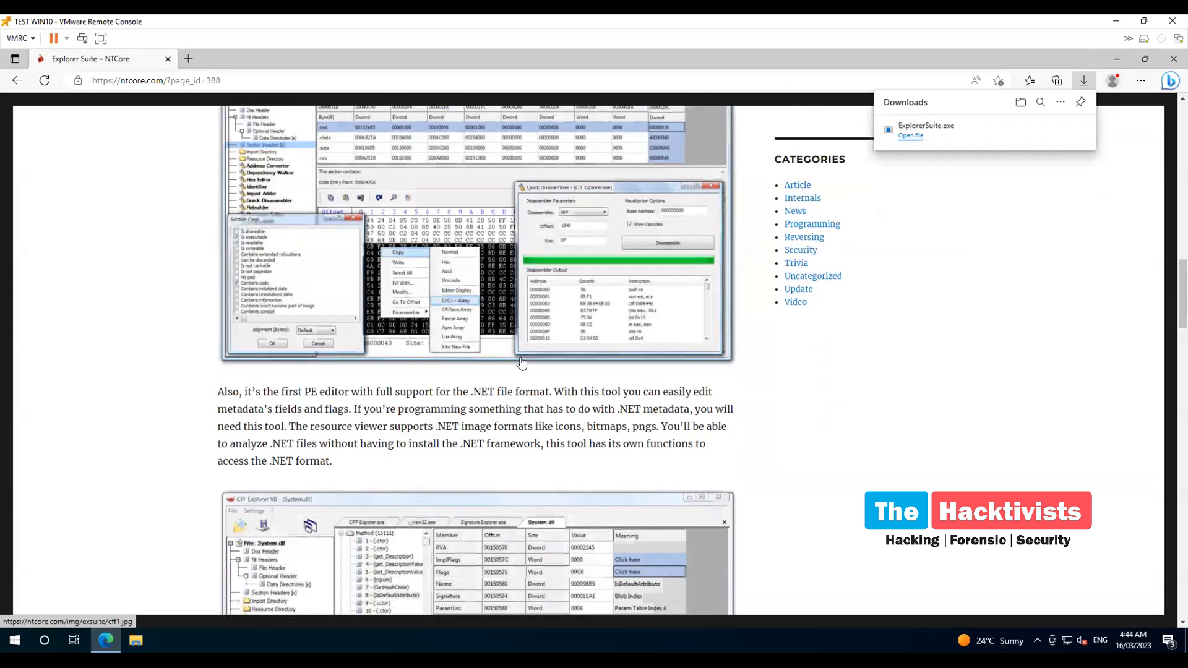
scroll(547, 334, "up", 7)
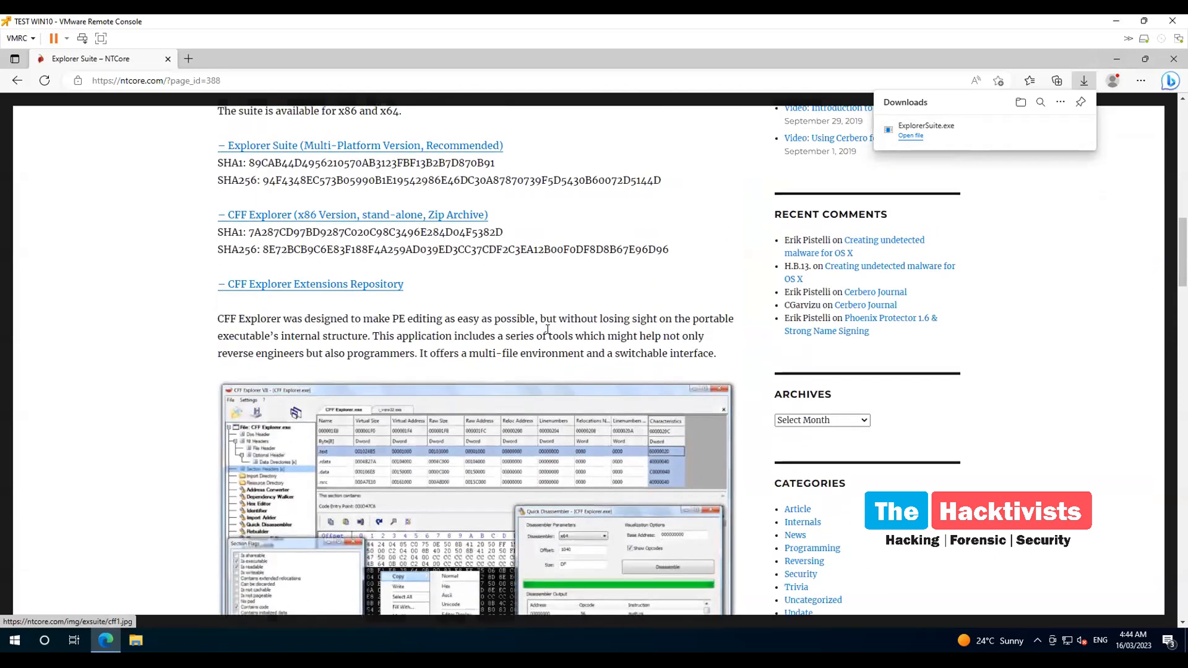
scroll(548, 329, "up", 15)
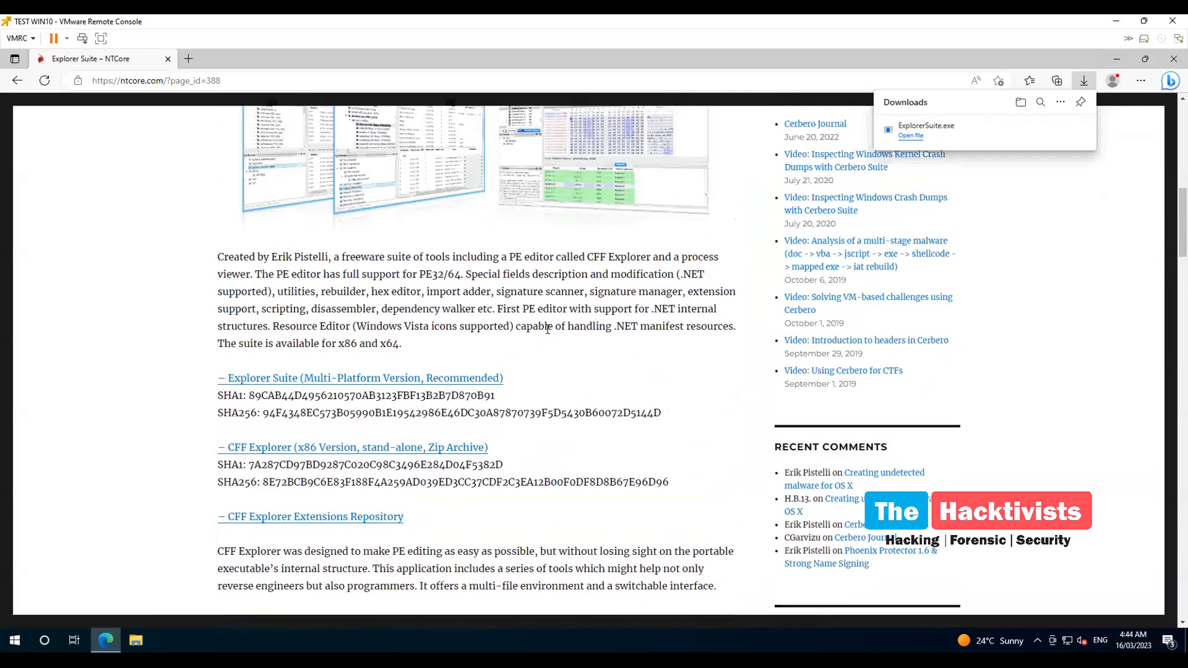
scroll(547, 329, "down", 6)
scroll(265, 191, "up", 1)
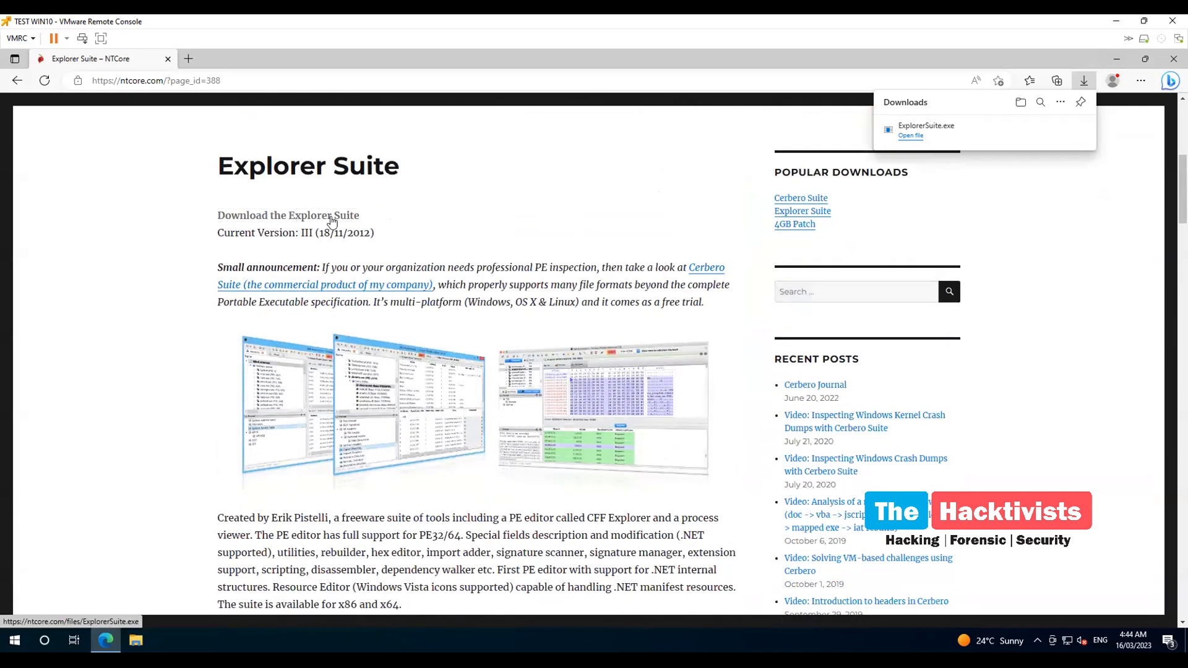
mouse_move(923, 139)
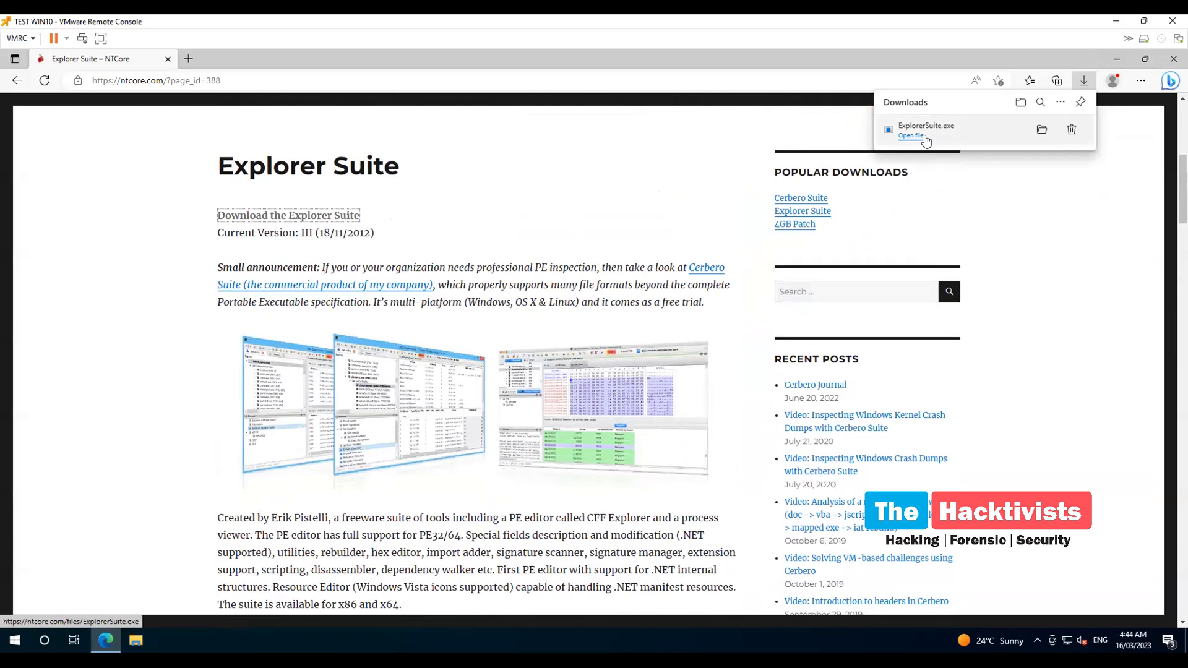
left_click(1042, 130)
double_click(453, 252)
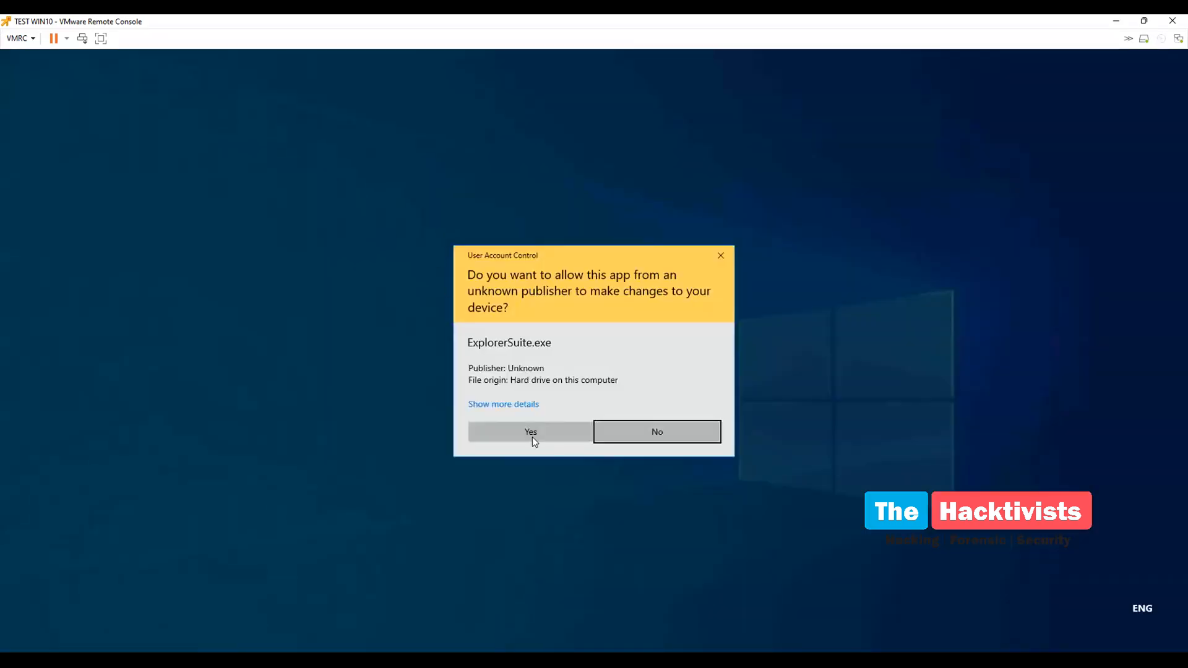
Approve UAC, install Explorer Suite with default location and Start Menu folder, then minimise File Explorer and Edge
left_click(544, 437)
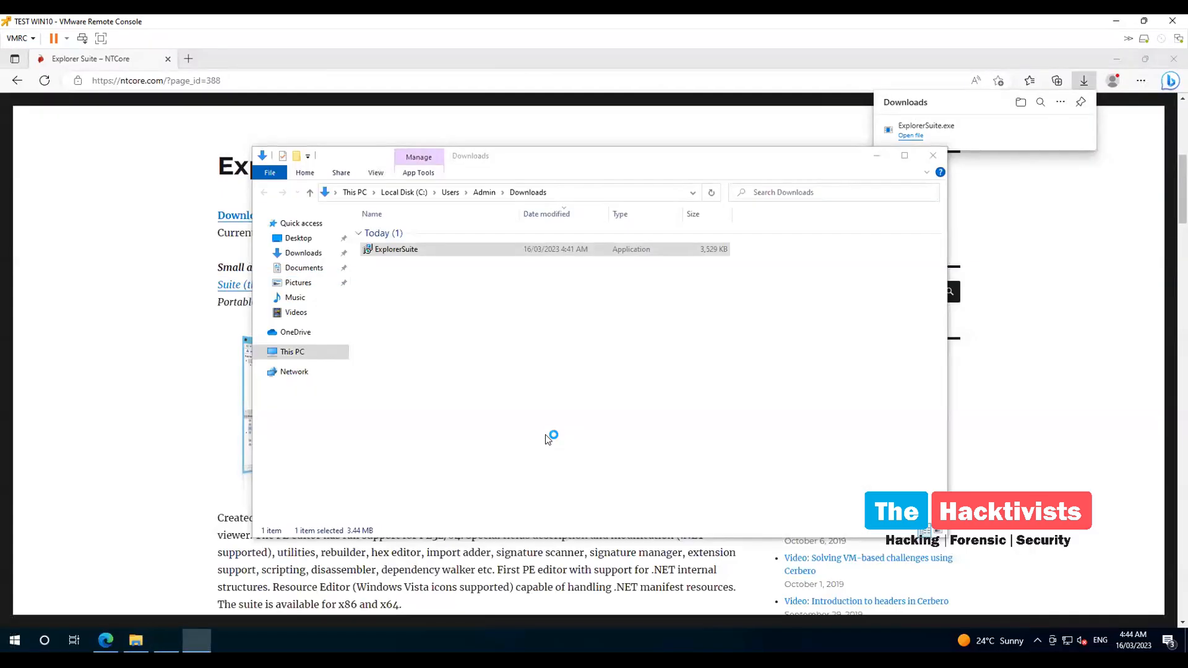
left_click(658, 444)
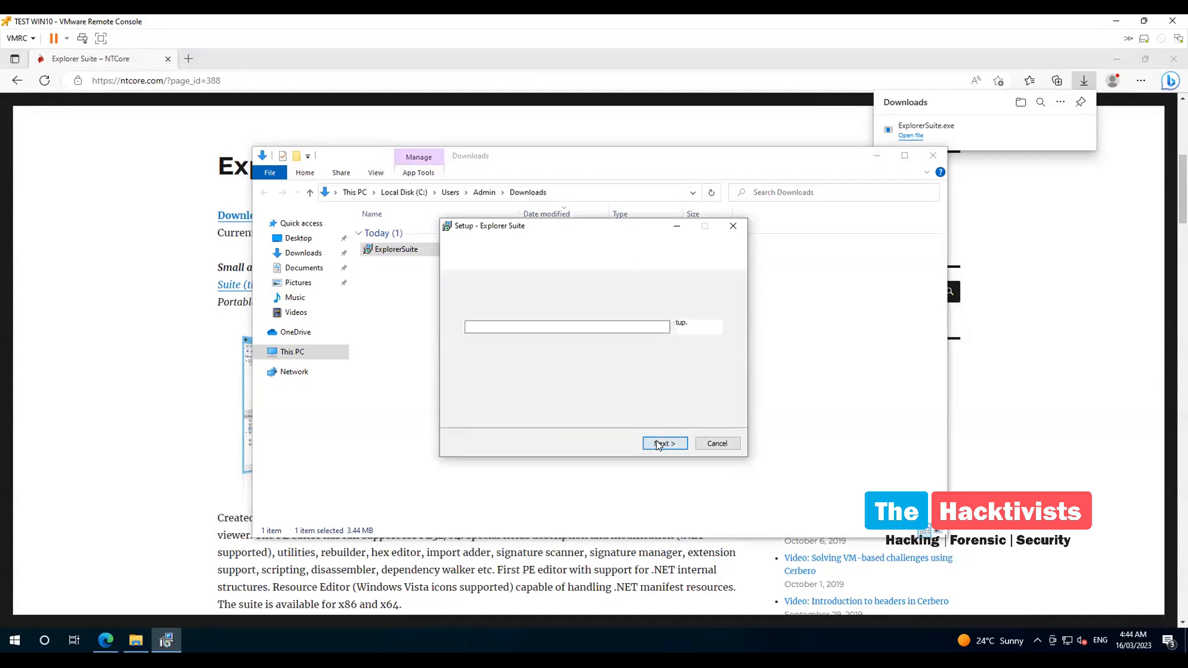
left_click(658, 444)
left_click(658, 444)
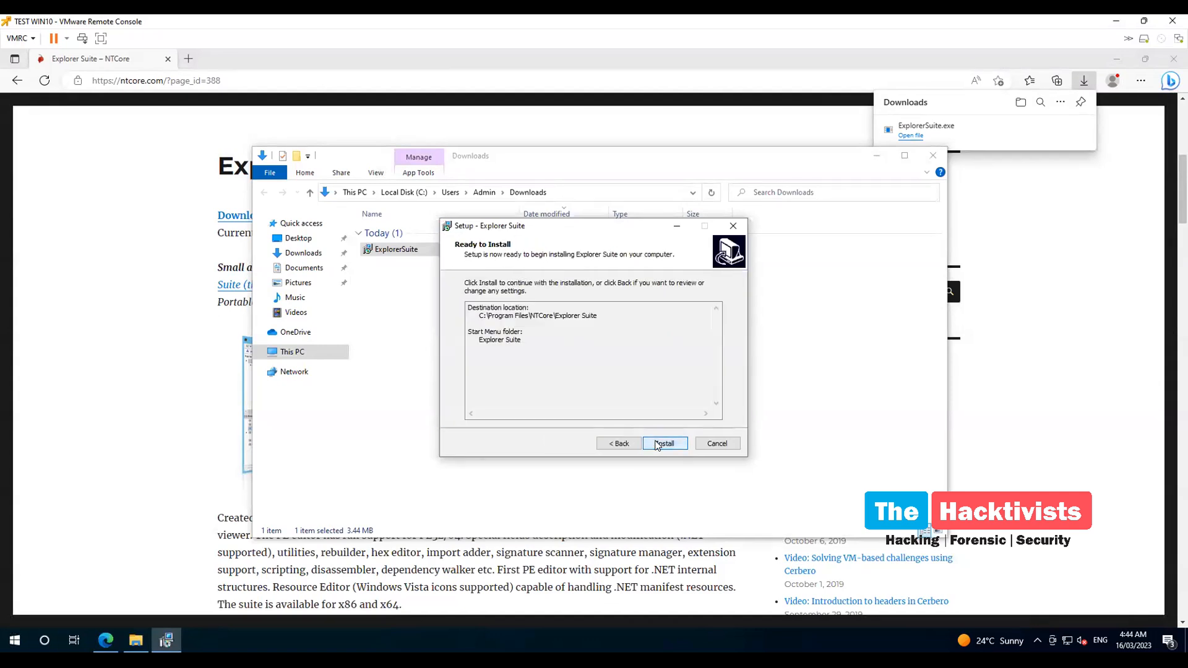
left_click(657, 445)
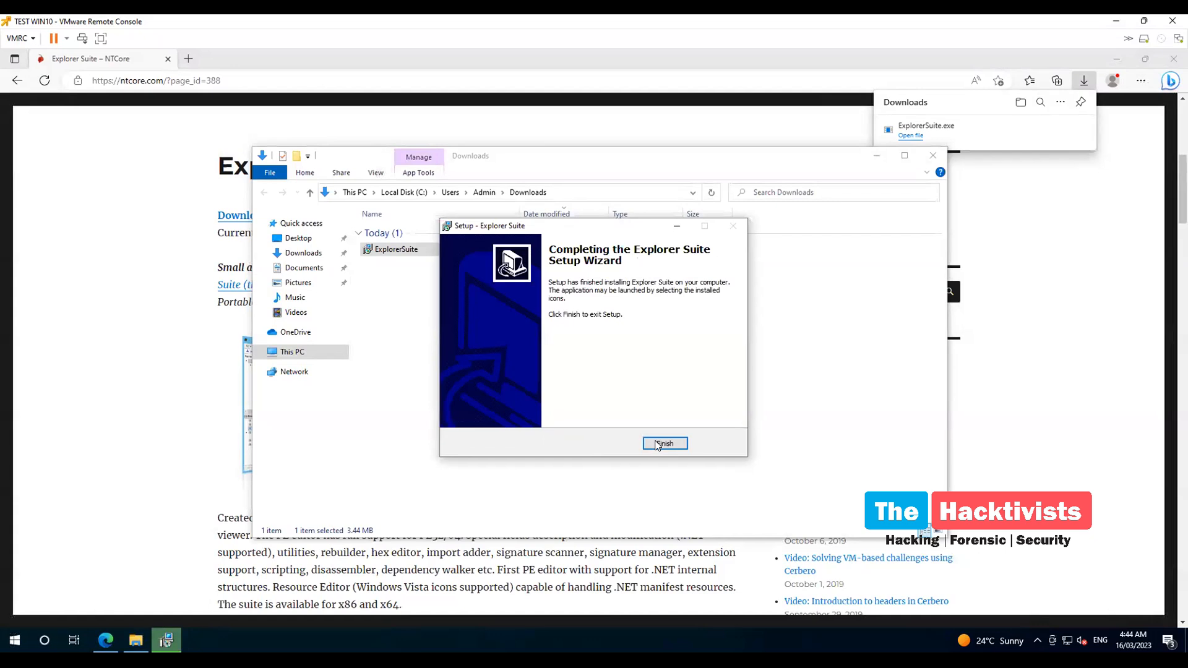
left_click(657, 445)
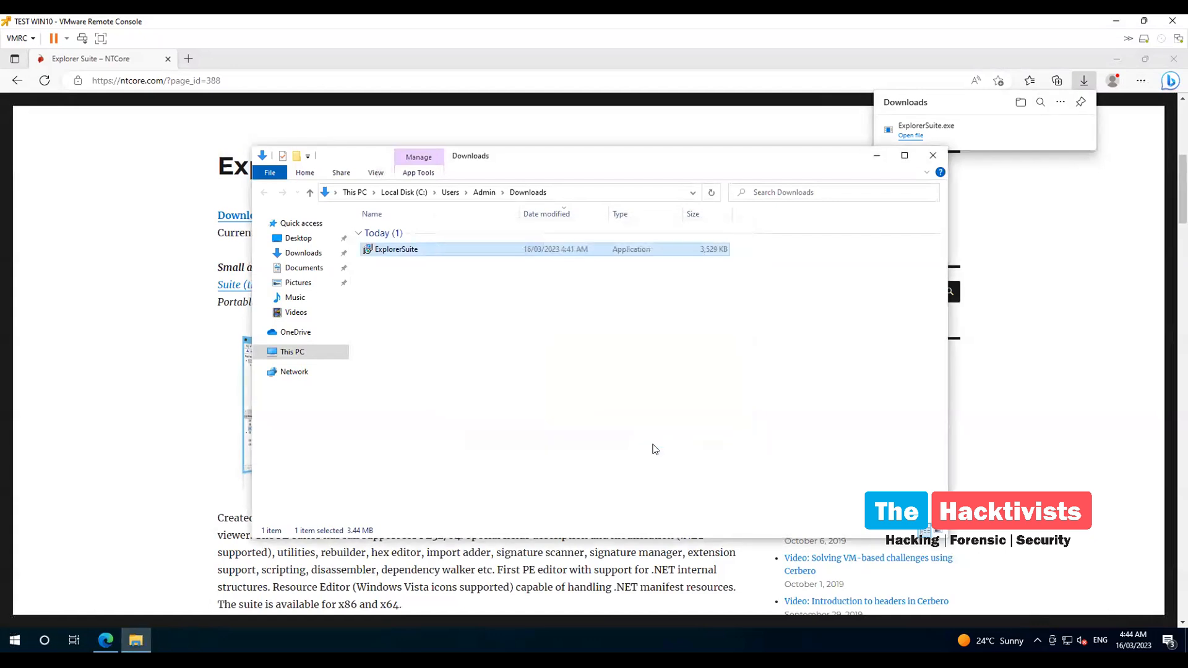
left_click(878, 157)
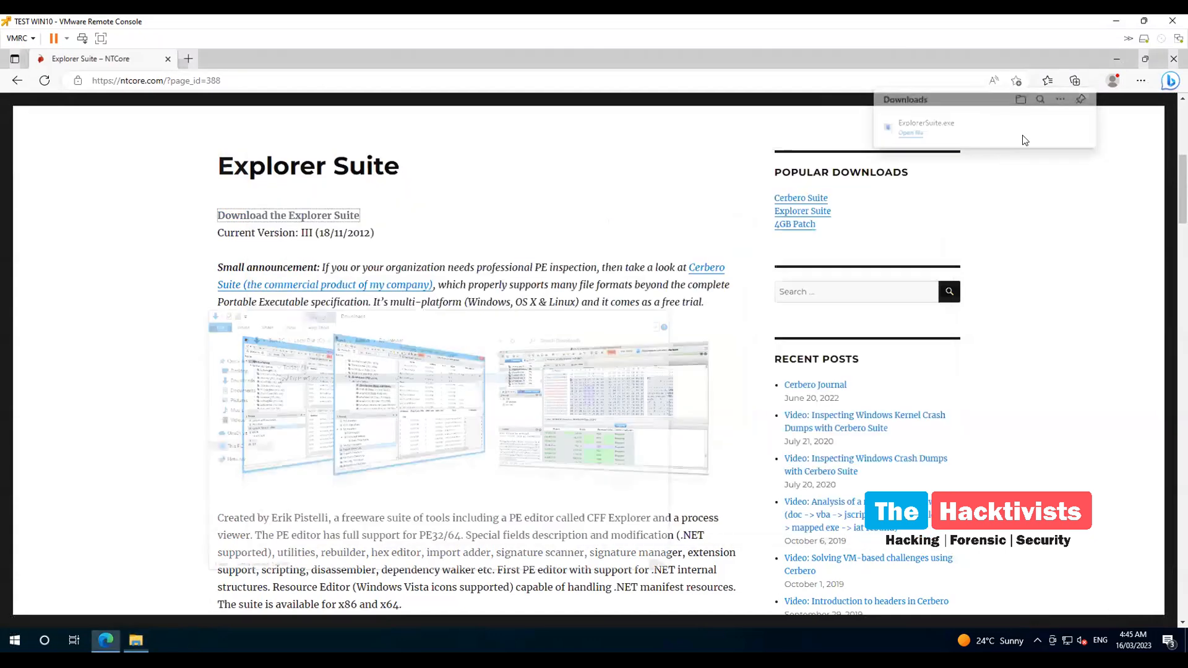
left_click(1117, 59)
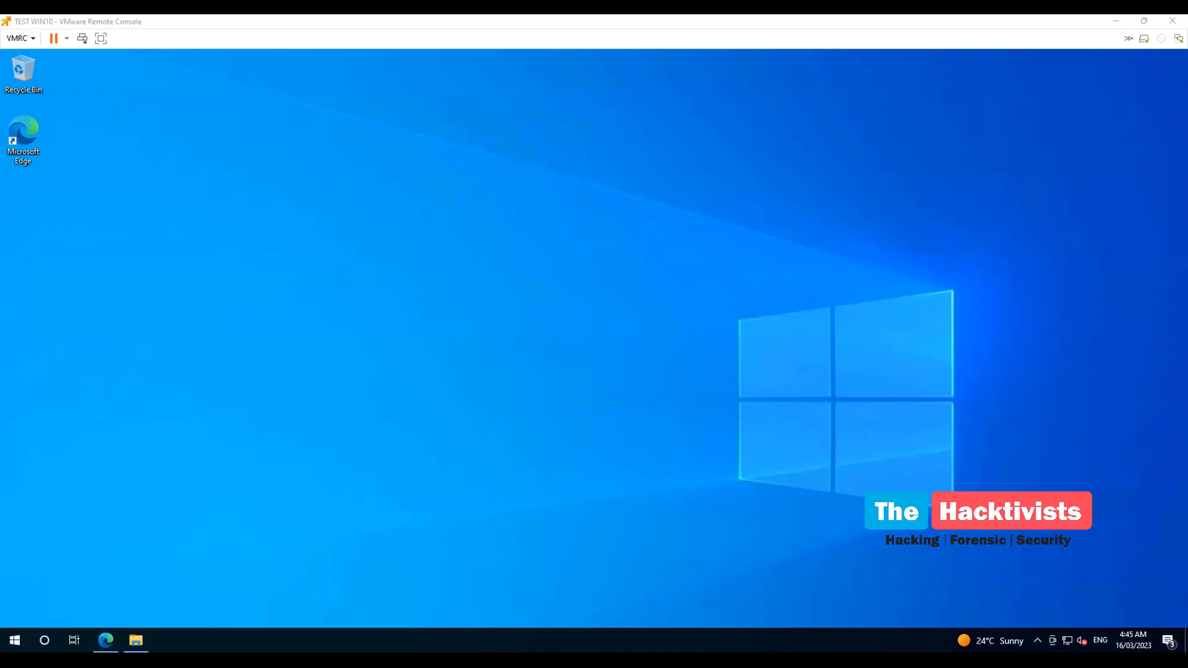
Restore Edge, open a new tab, and reach the Google website through a Bing search
left_click(105, 640)
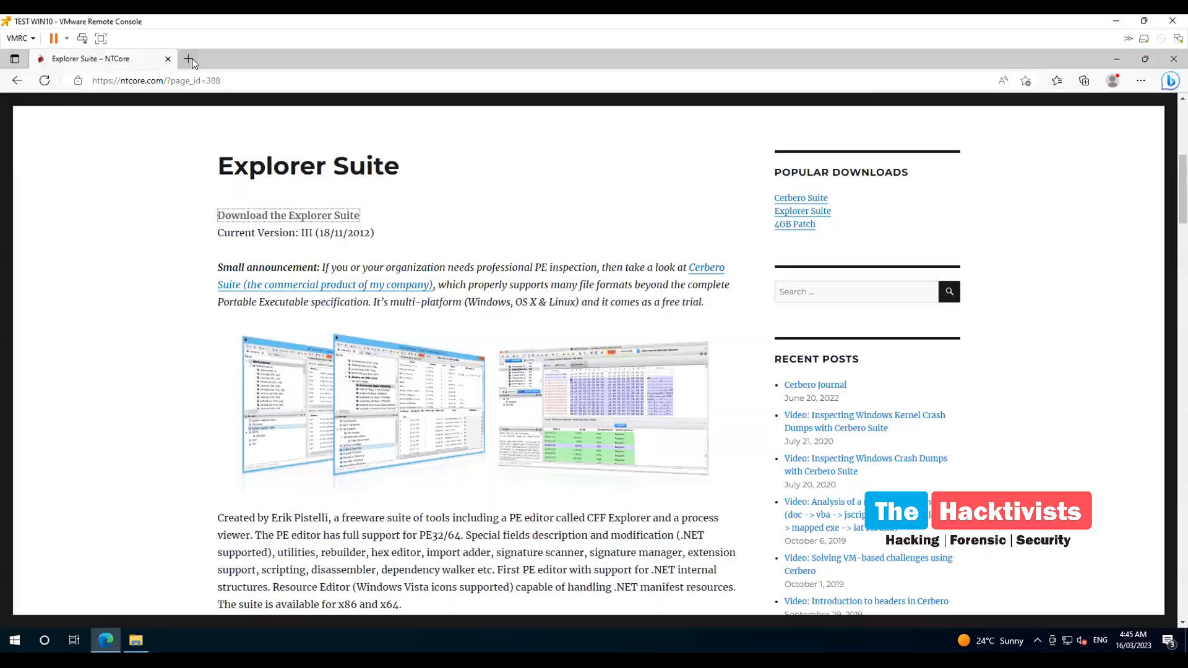
left_click(190, 60)
type("google")
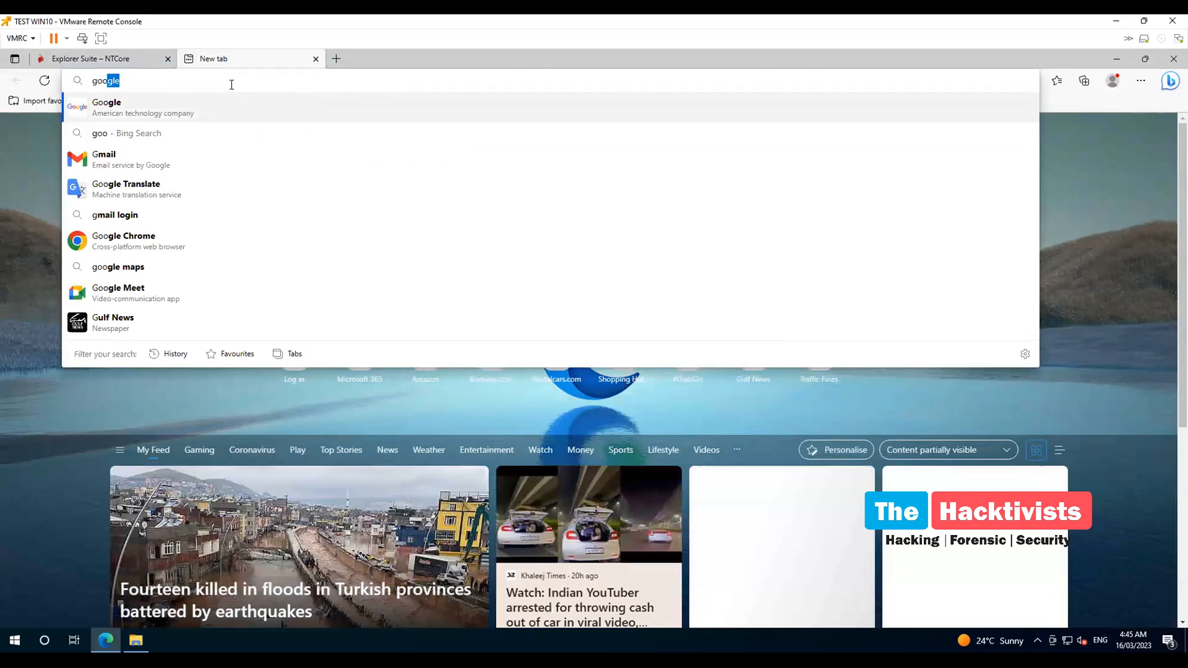
key("Return")
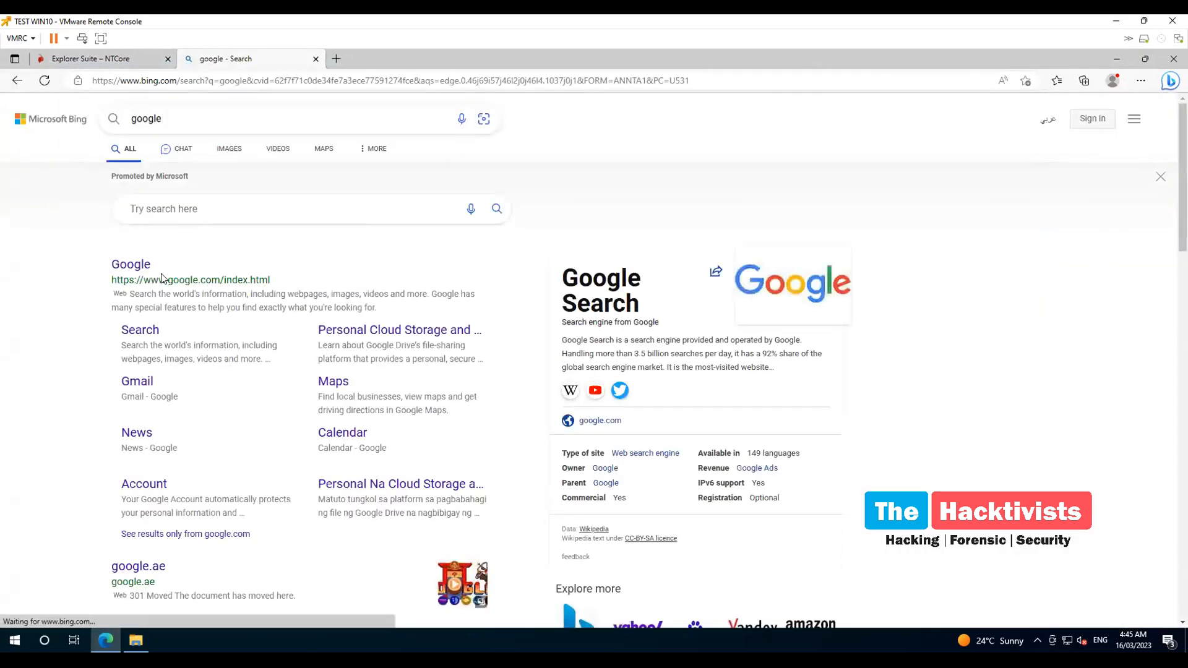
left_click(139, 566)
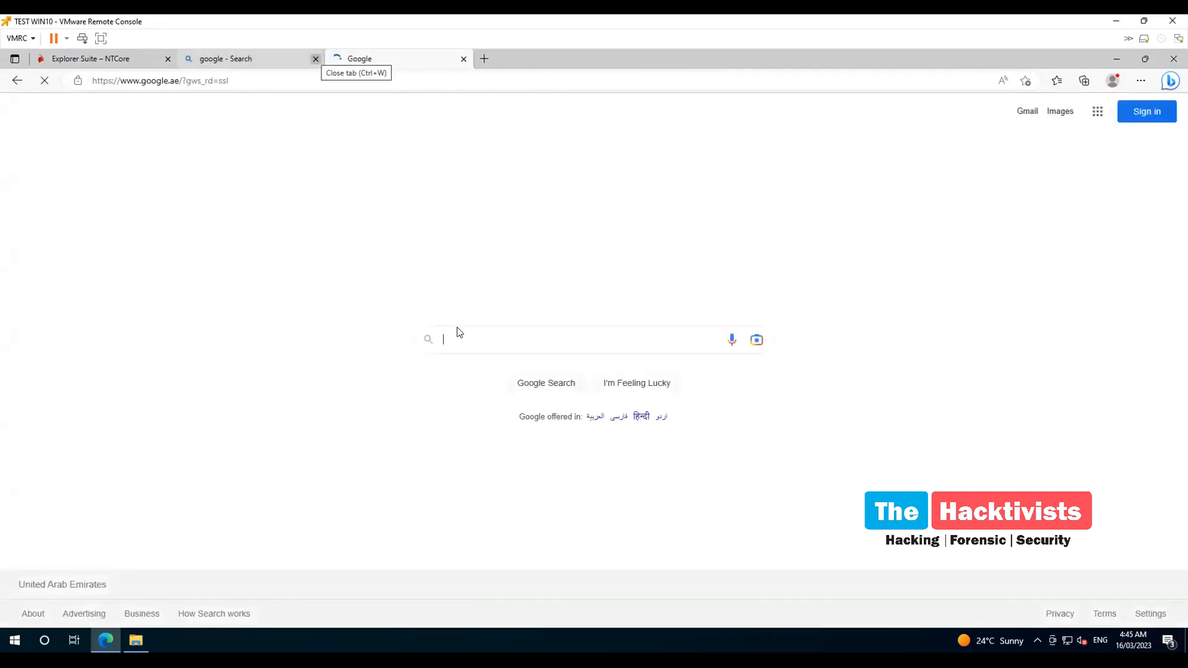
Search Google for 'download strings sysinternals'
left_click(468, 338)
type("downloa")
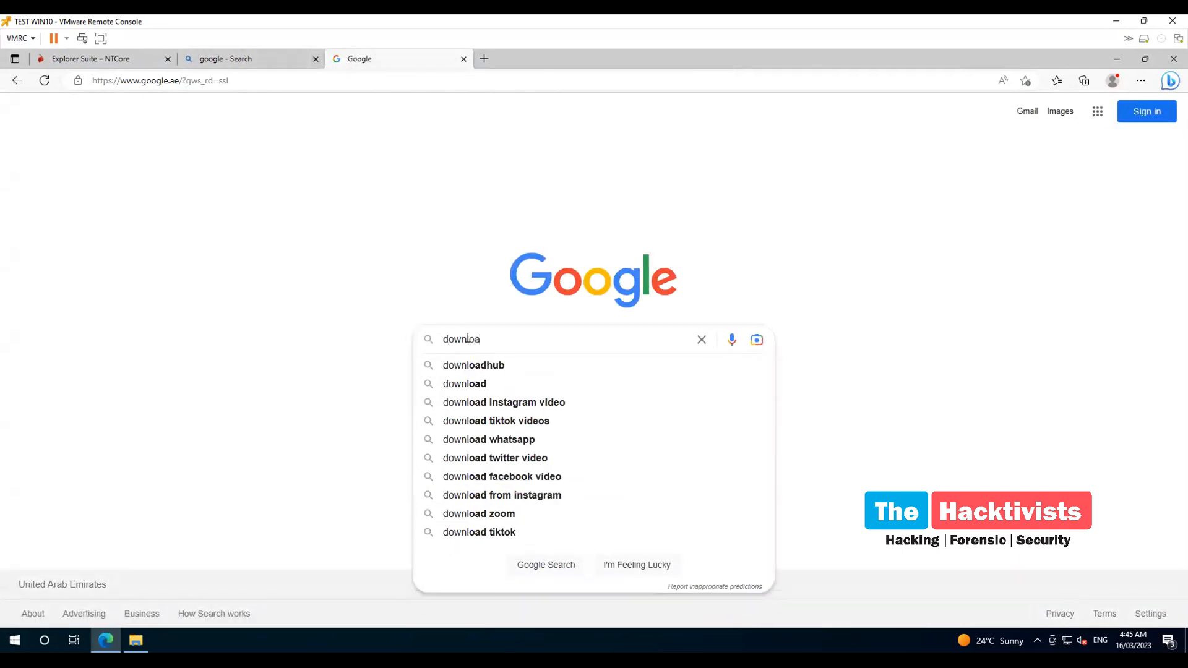
type("d strin")
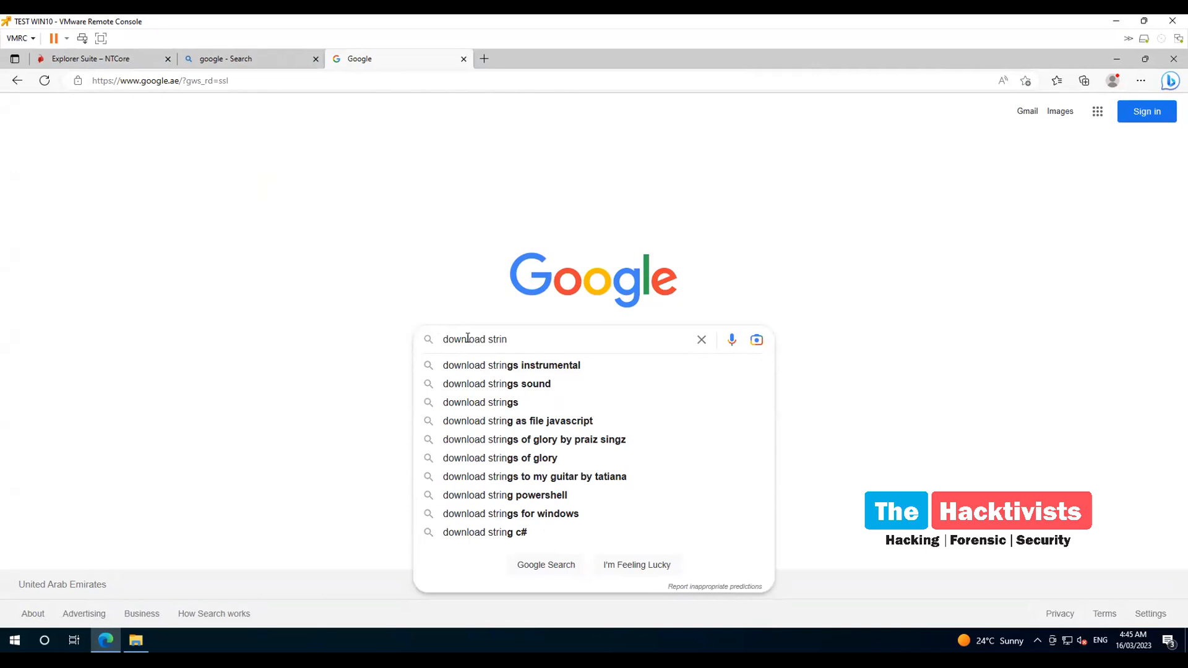
key("Down")
key("BackSpace")
key("BackSpace")
key("BackSpace")
key("BackSpace")
key("BackSpace")
key("BackSpace")
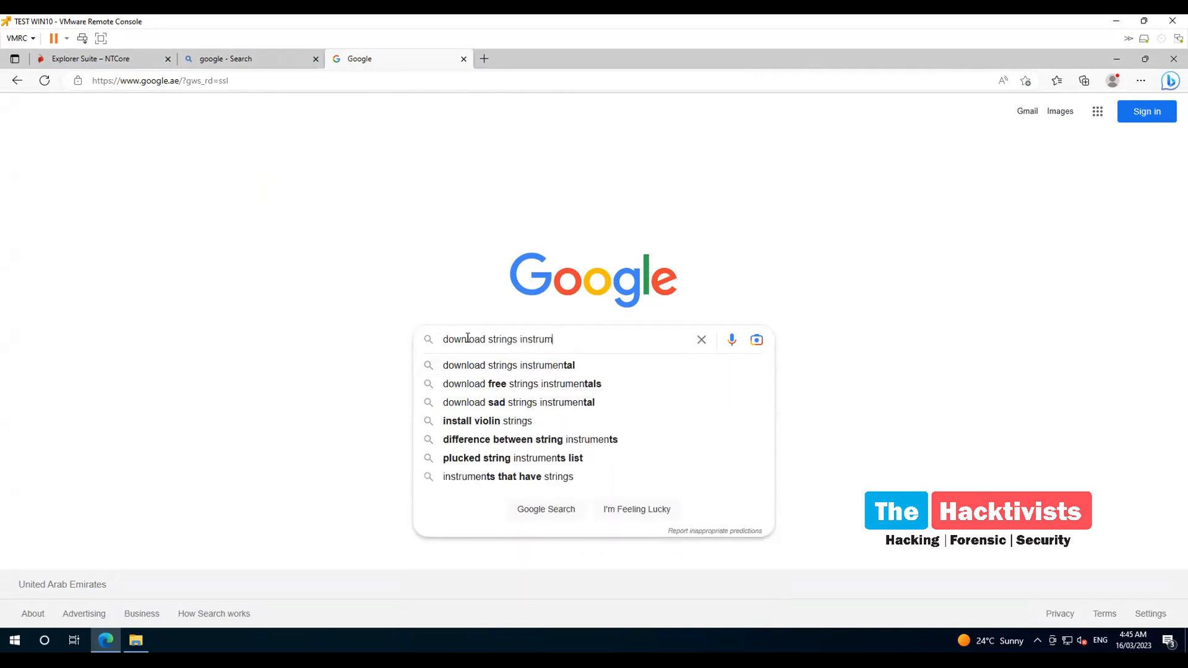
key("BackSpace")
key("BackSpace")
key("BackSpace")
key("BackSpace")
key("BackSpace")
key("BackSpace")
type("sys")
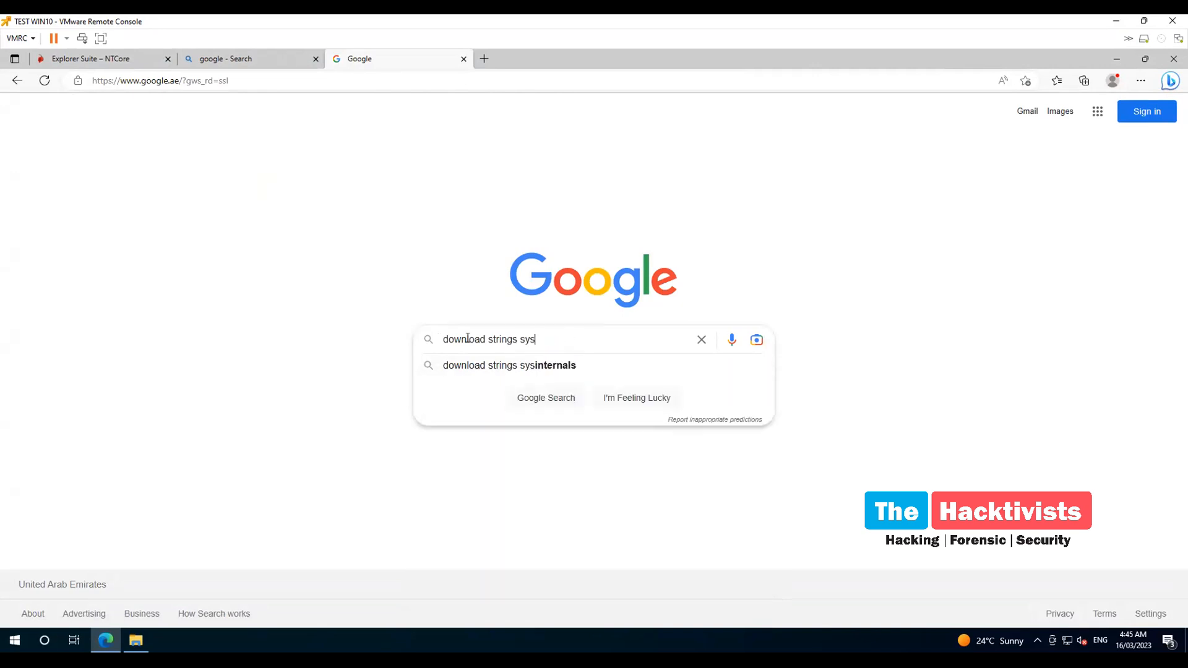
key("Down")
key("Return")
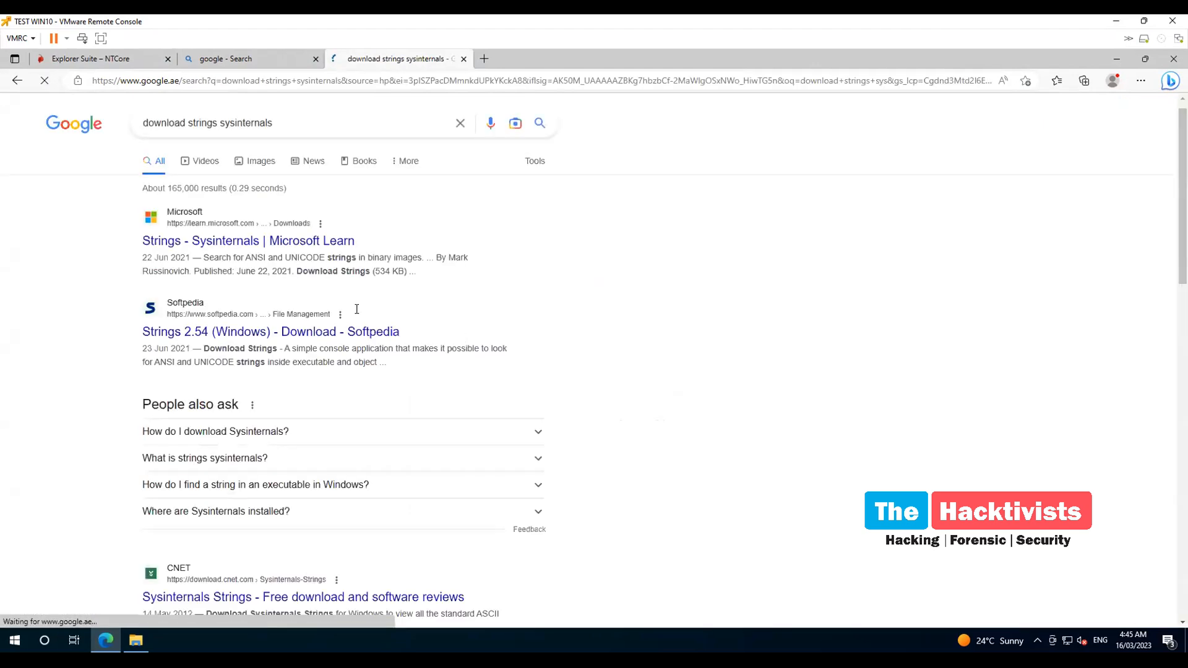
Open the Microsoft Learn Strings page, download Strings, and return to the Bing results tab
left_click(265, 244)
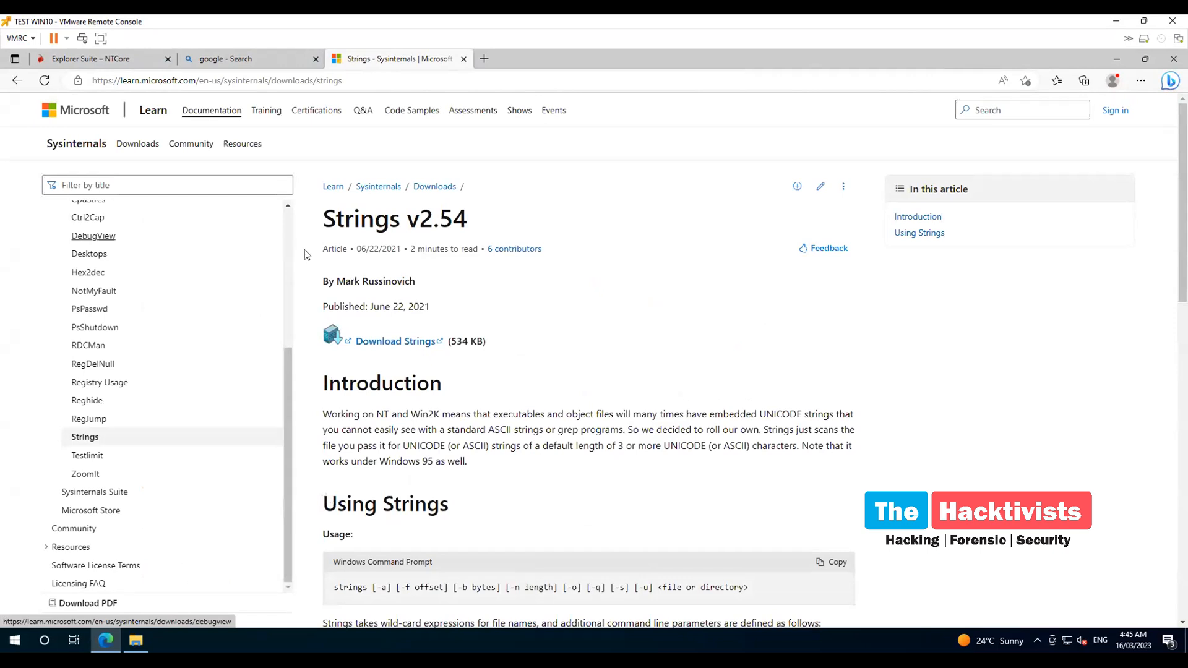
scroll(548, 378, "down", 3)
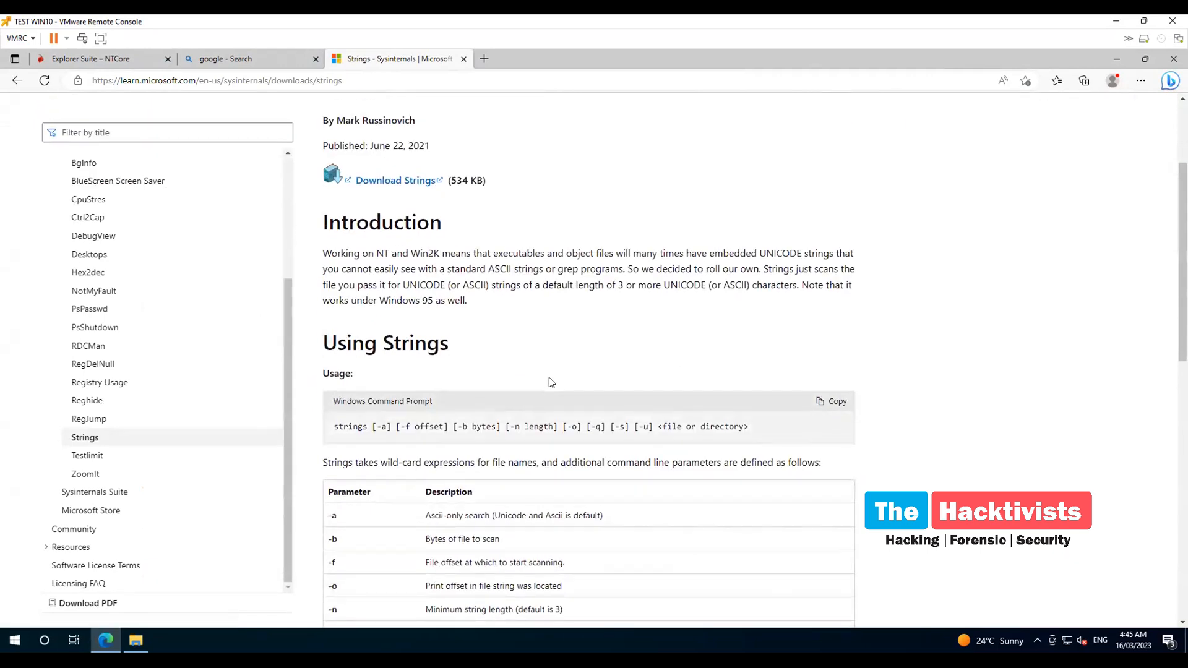
left_click(408, 184)
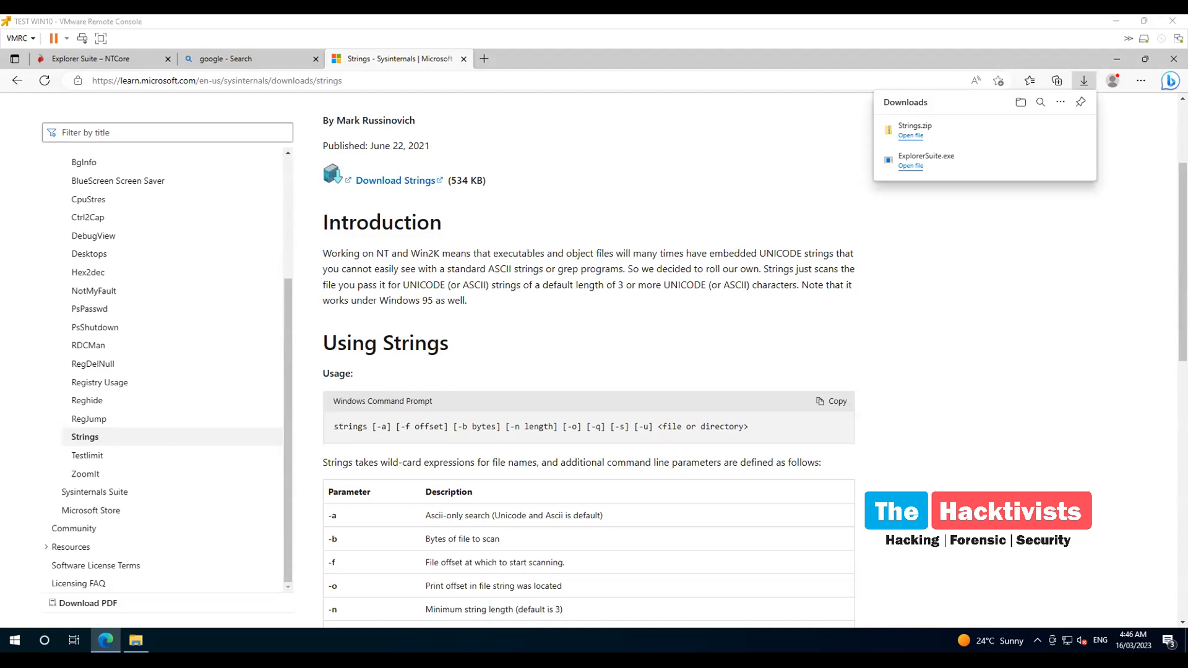
left_click(239, 57)
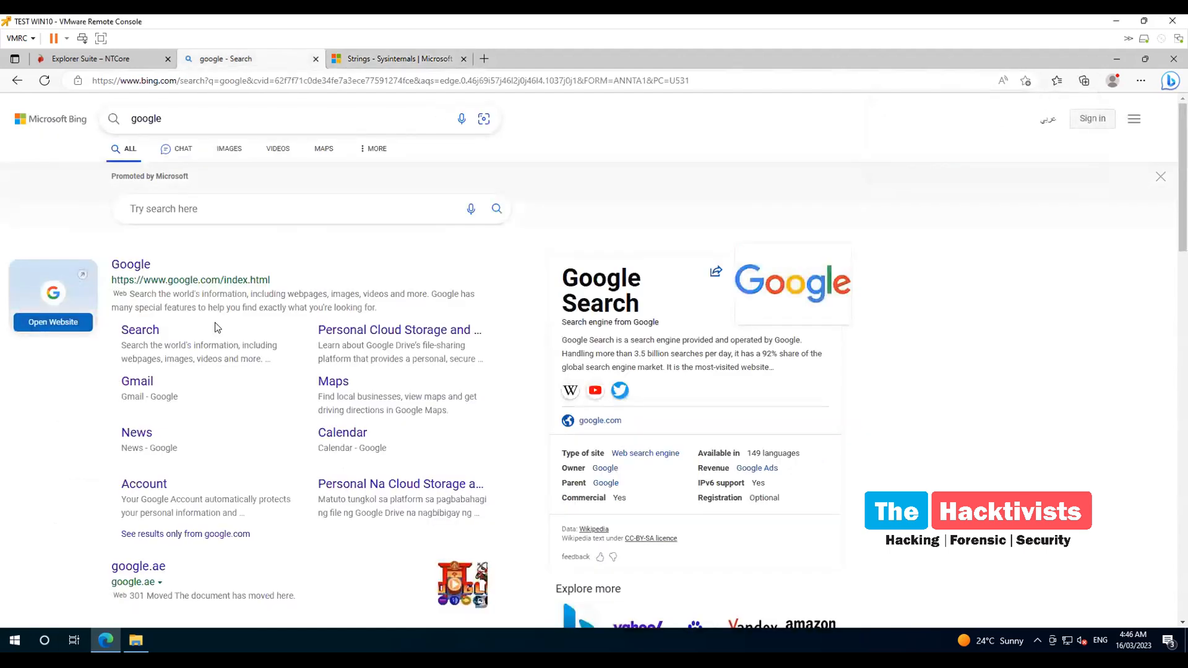
Search Google for 'download dnspy' and download dnSpy-net-win64.zip from the GitHub releases page
left_click(131, 265)
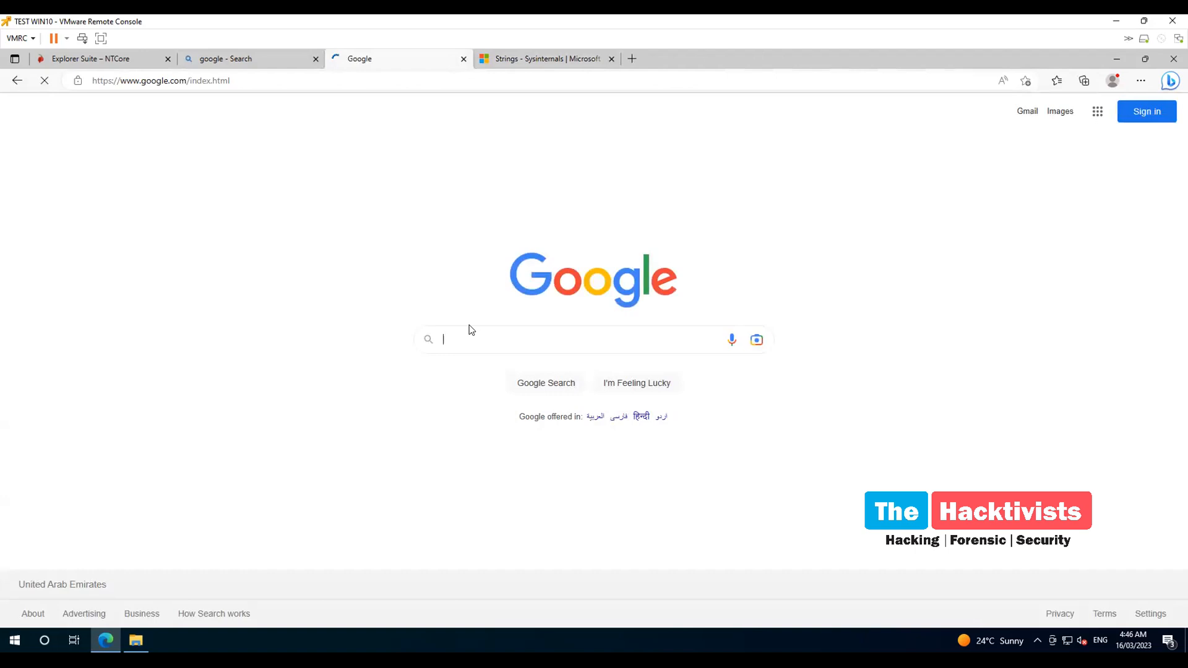
left_click(476, 340)
type("down")
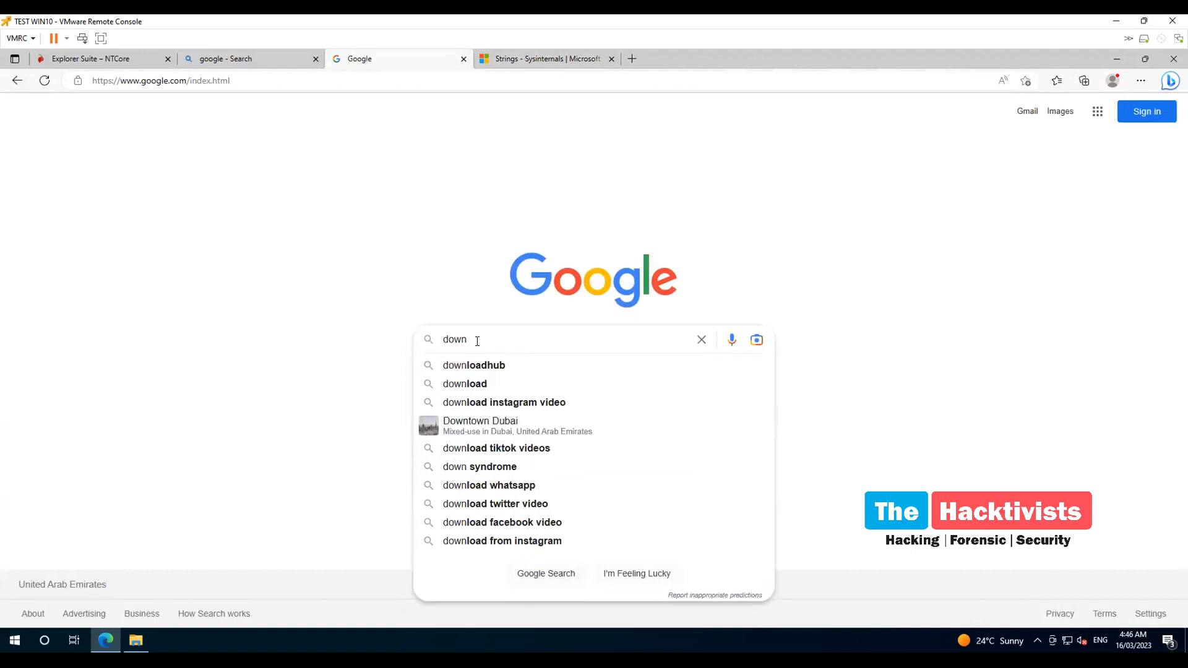
type("load dnspy")
key("Return")
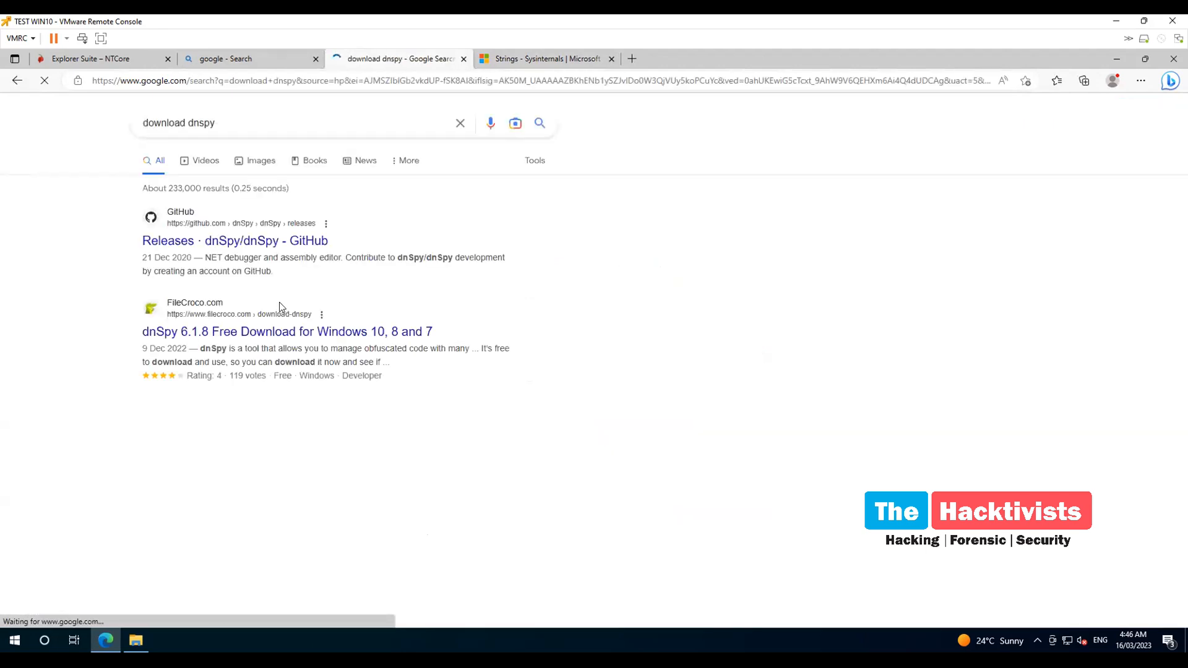
left_click(241, 240)
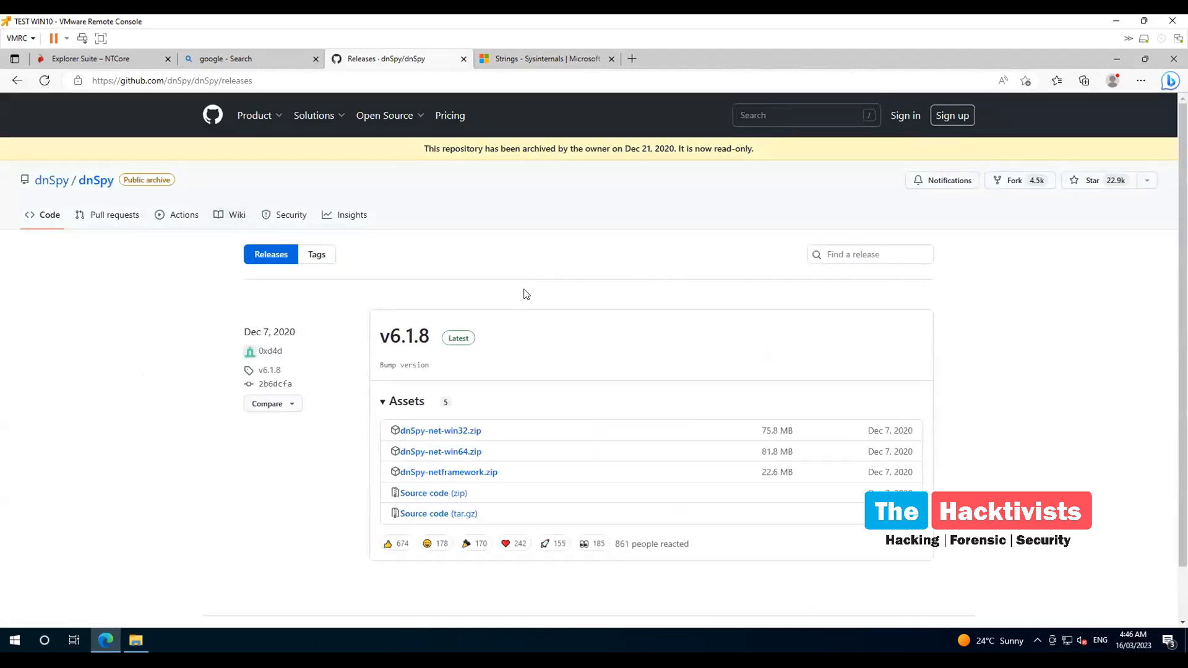
left_click(459, 453)
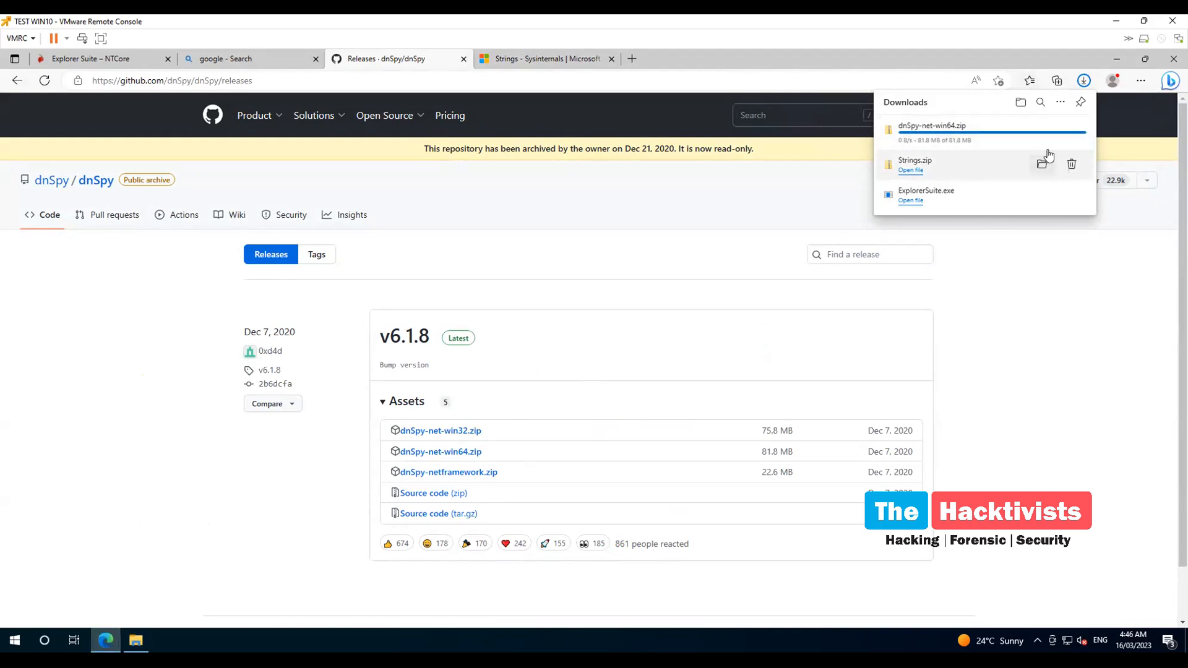
Show the downloaded zip in Downloads, peek inside it, and bring up its context menu
left_click(1041, 130)
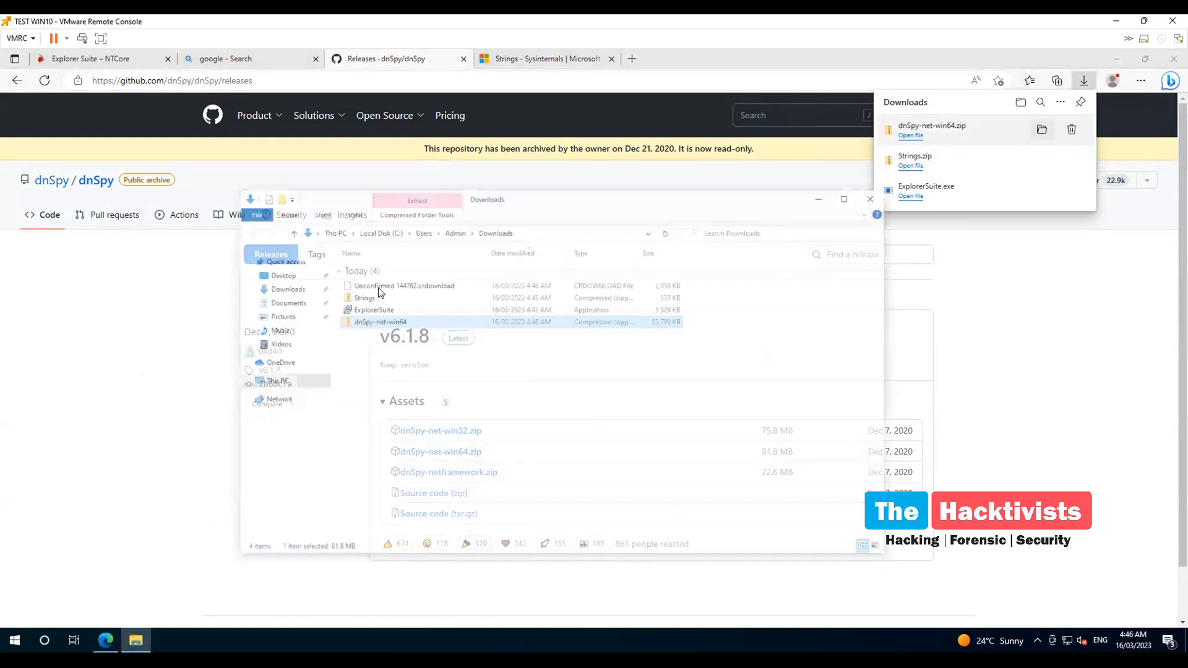
double_click(402, 291)
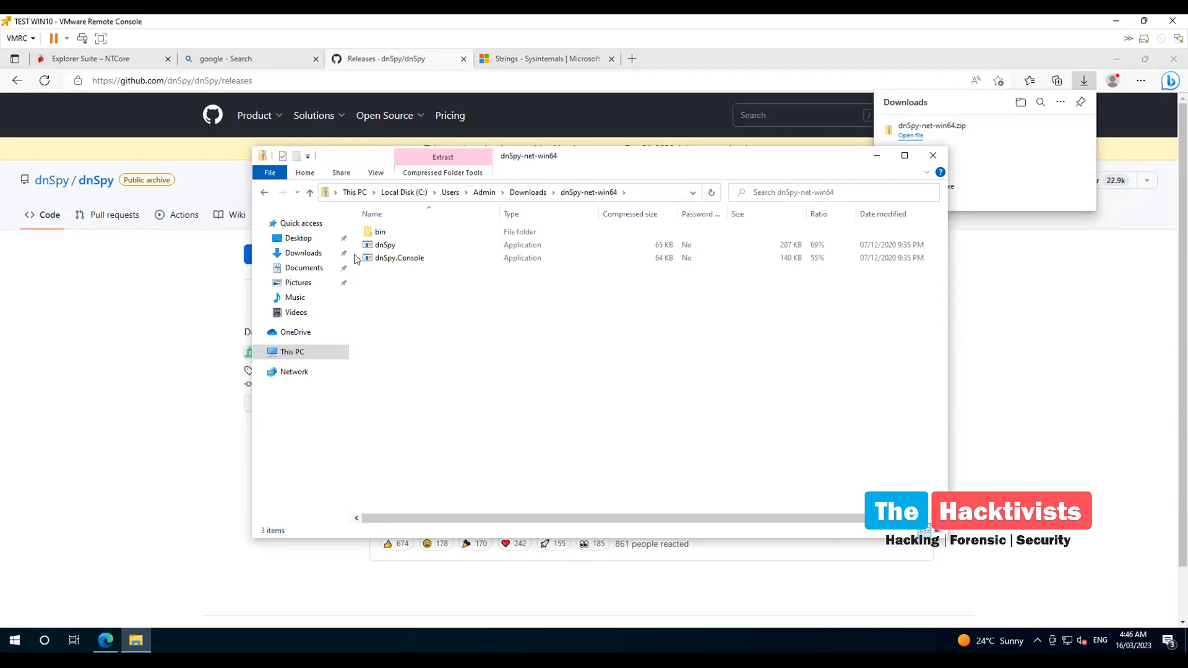
left_click(264, 192)
right_click(406, 251)
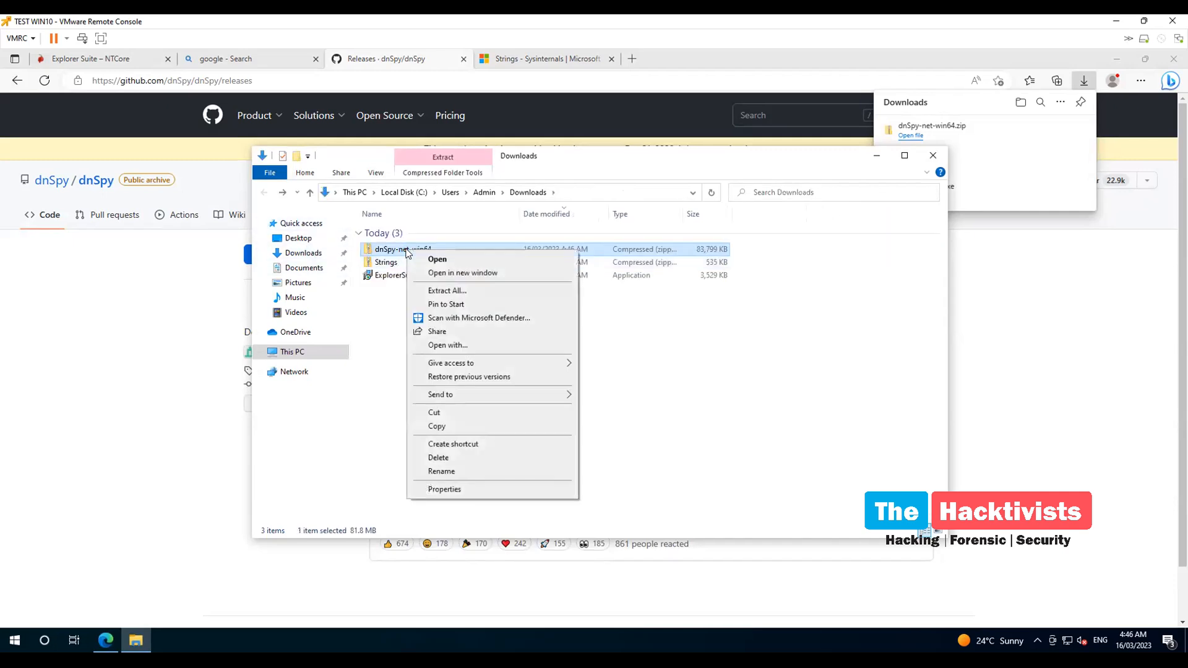
Extract dnSpy-net-win64.zip to the suggested folder and launch dnSpy.exe from it
left_click(464, 289)
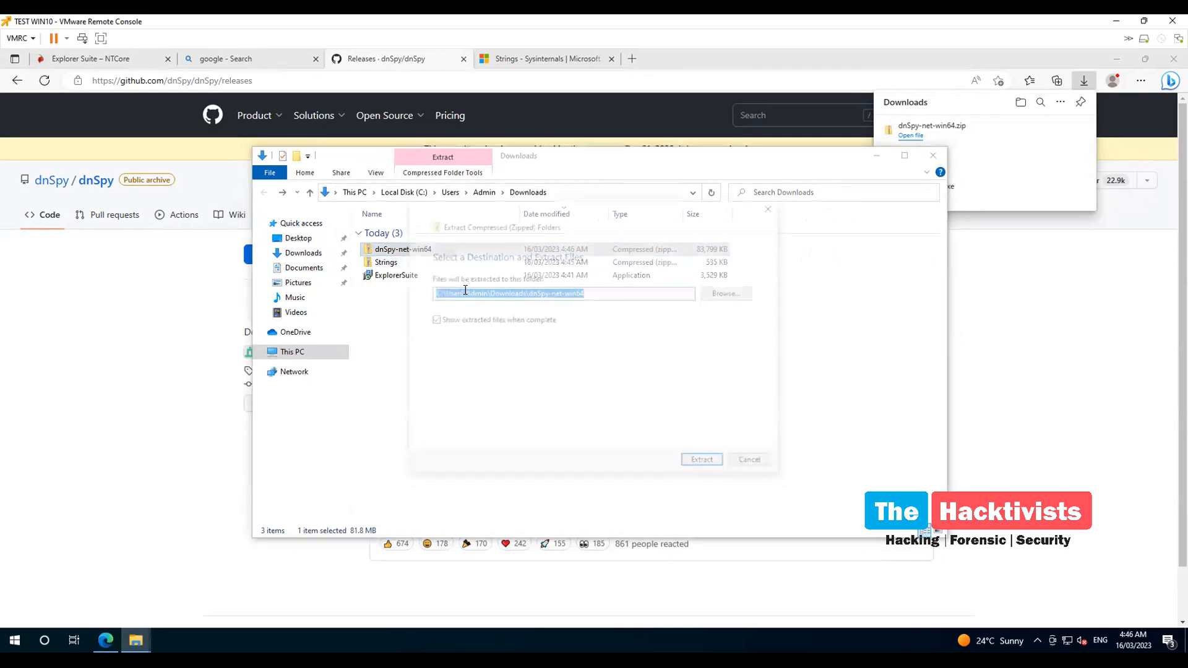
left_click(693, 465)
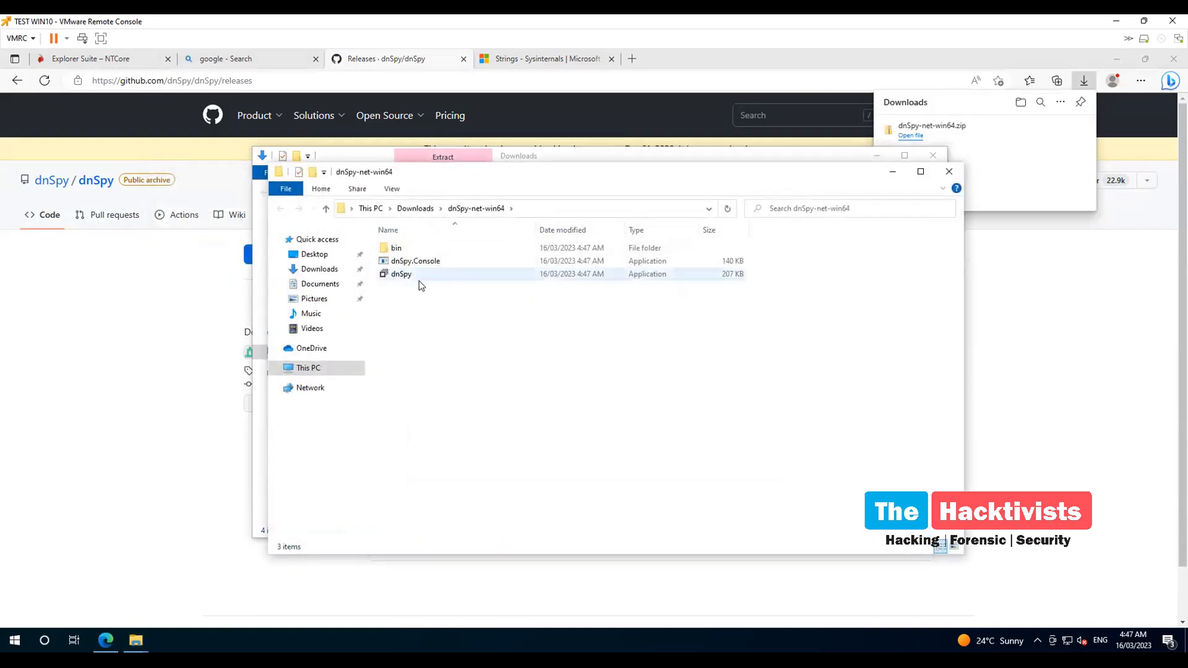
left_click_drag(551, 174, 641, 214)
double_click(494, 315)
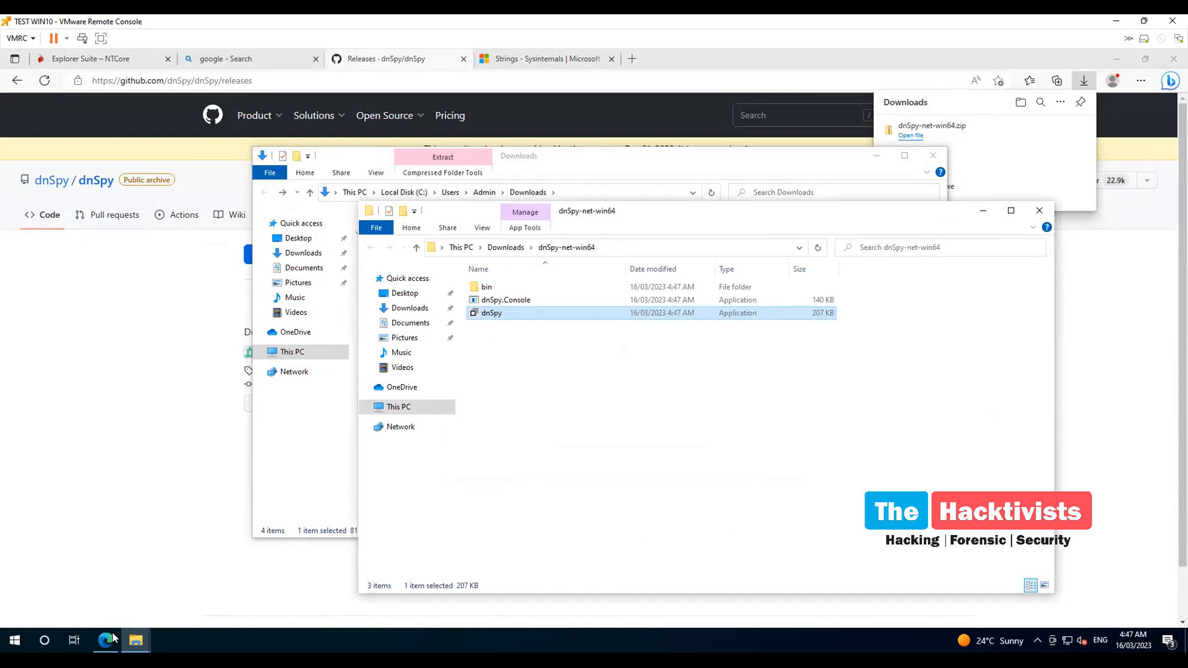
Place the Downloads window top-left and the dnSpy-net-win64 window top-right
left_click(548, 160)
left_click_drag(548, 161, 337, 142)
left_click(745, 213)
left_click_drag(745, 214, 797, 133)
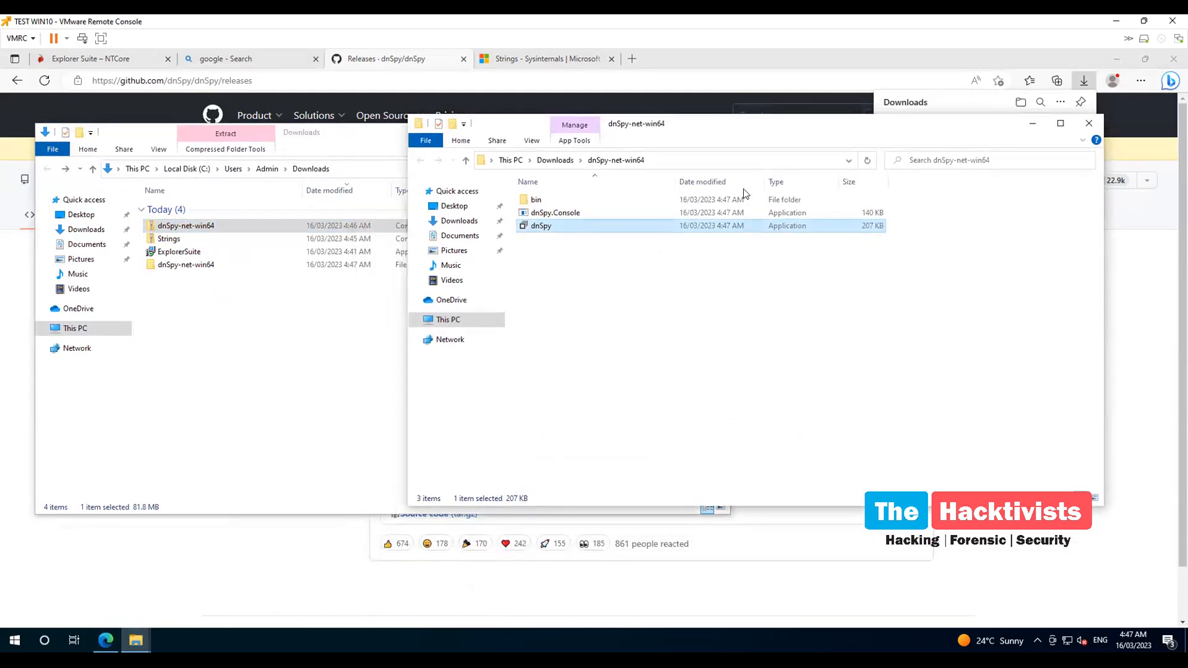
Review dnSpy v6.1.8's loaded assemblies, then minimize it and return to the Downloads window
right_click(571, 231)
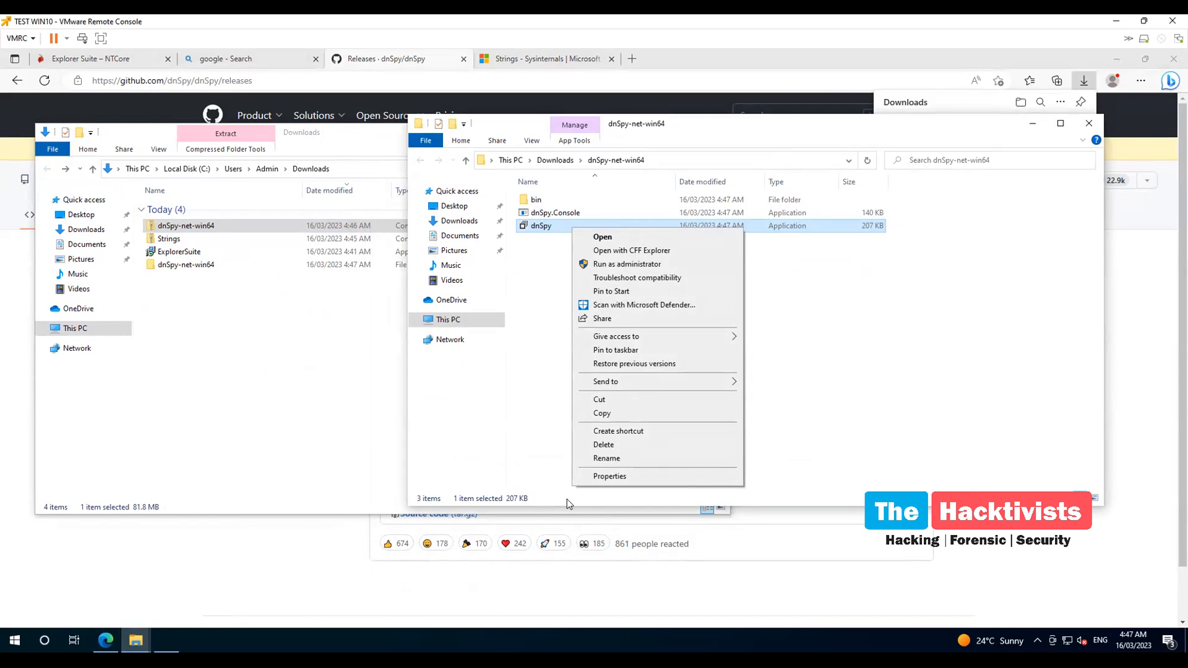
left_click(167, 641)
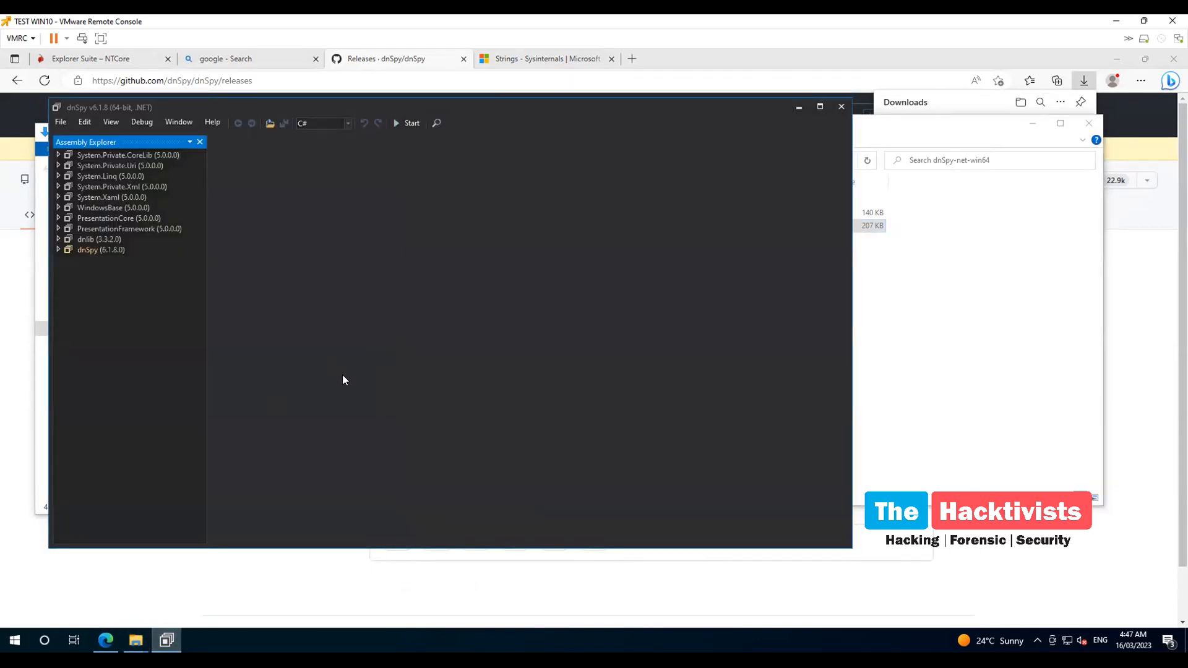
left_click(798, 107)
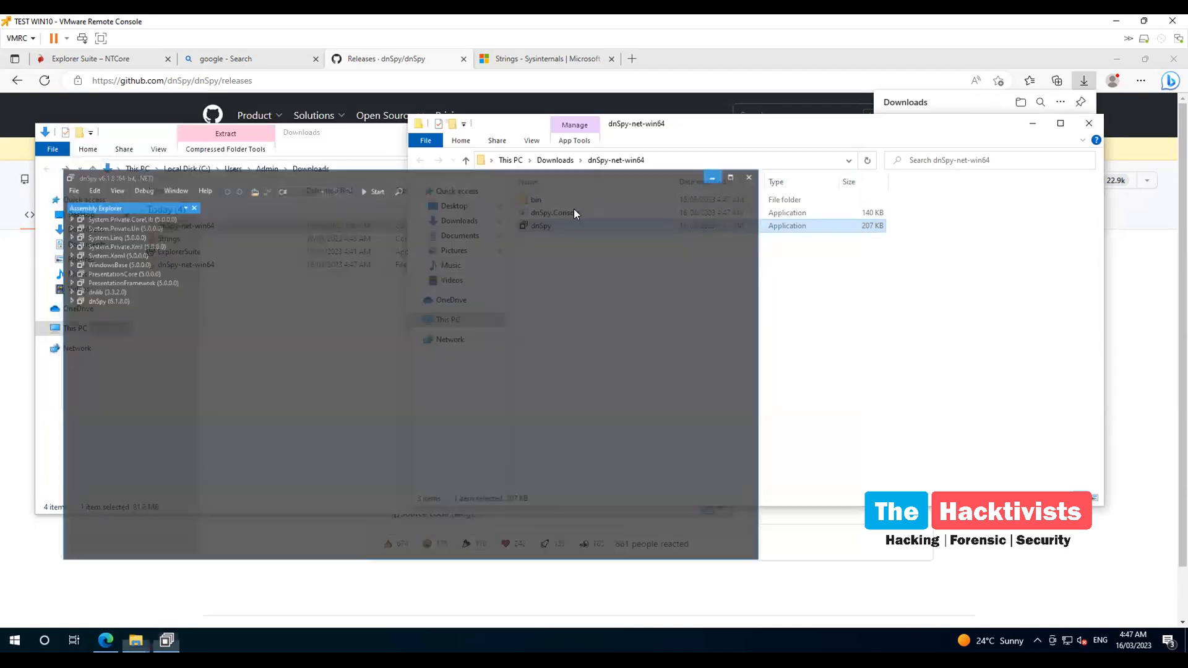
left_click(203, 295)
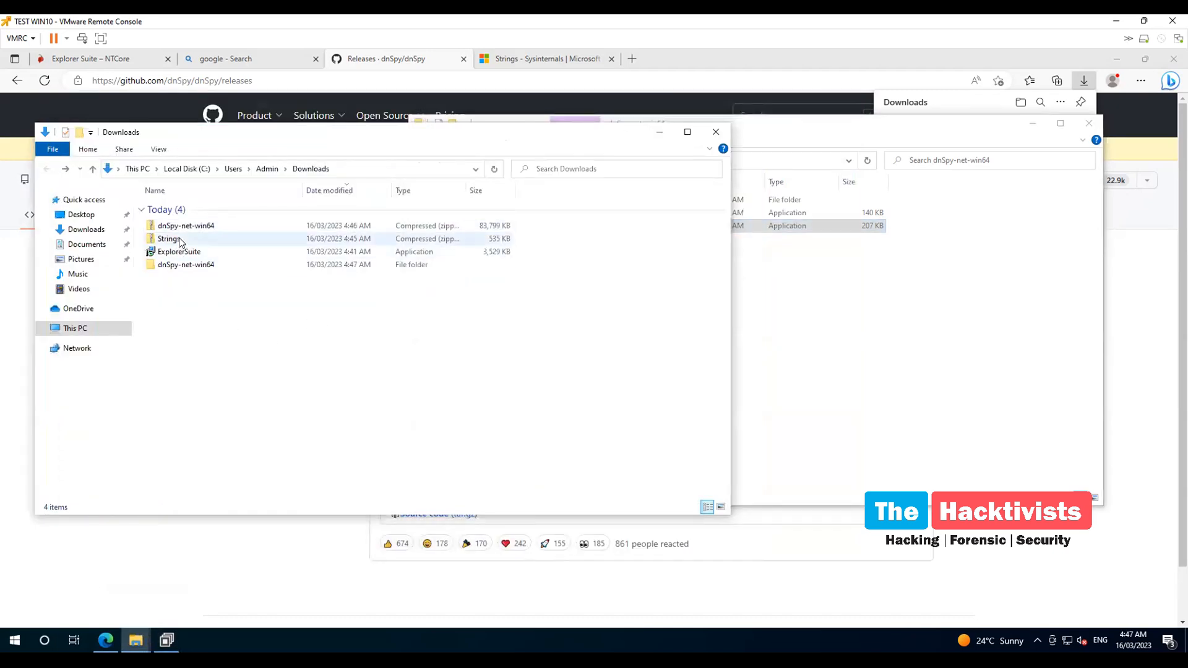
Extract Strings.zip into a new Strings folder in Downloads and close the opened folder window
double_click(169, 239)
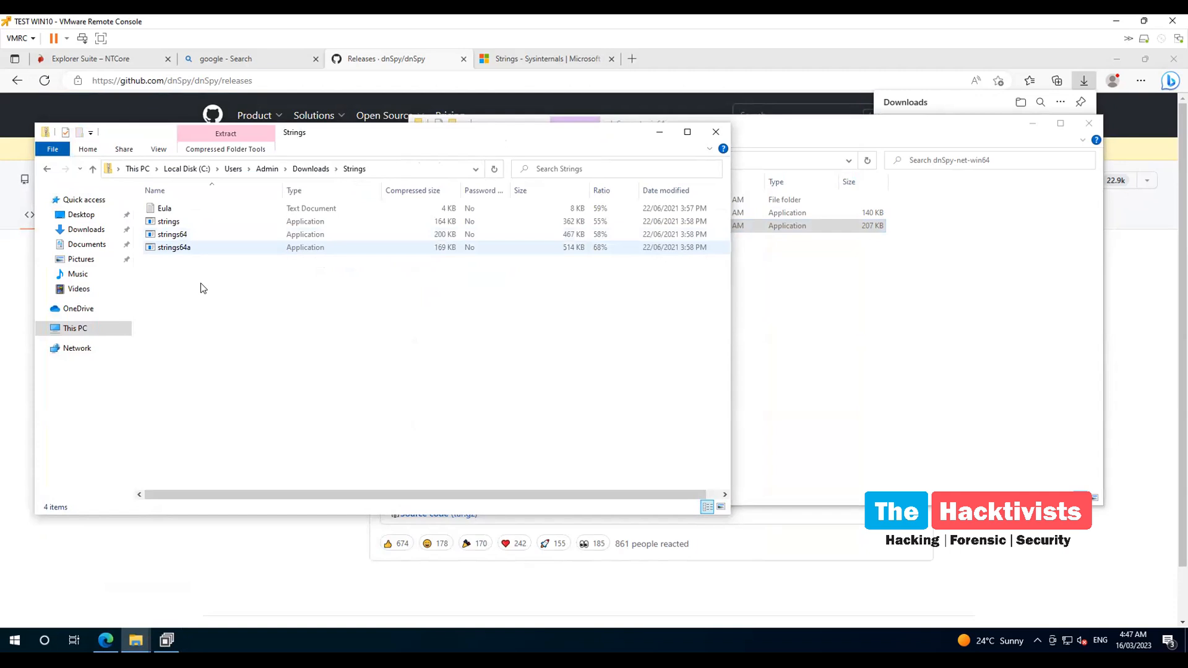
left_click(47, 169)
right_click(202, 241)
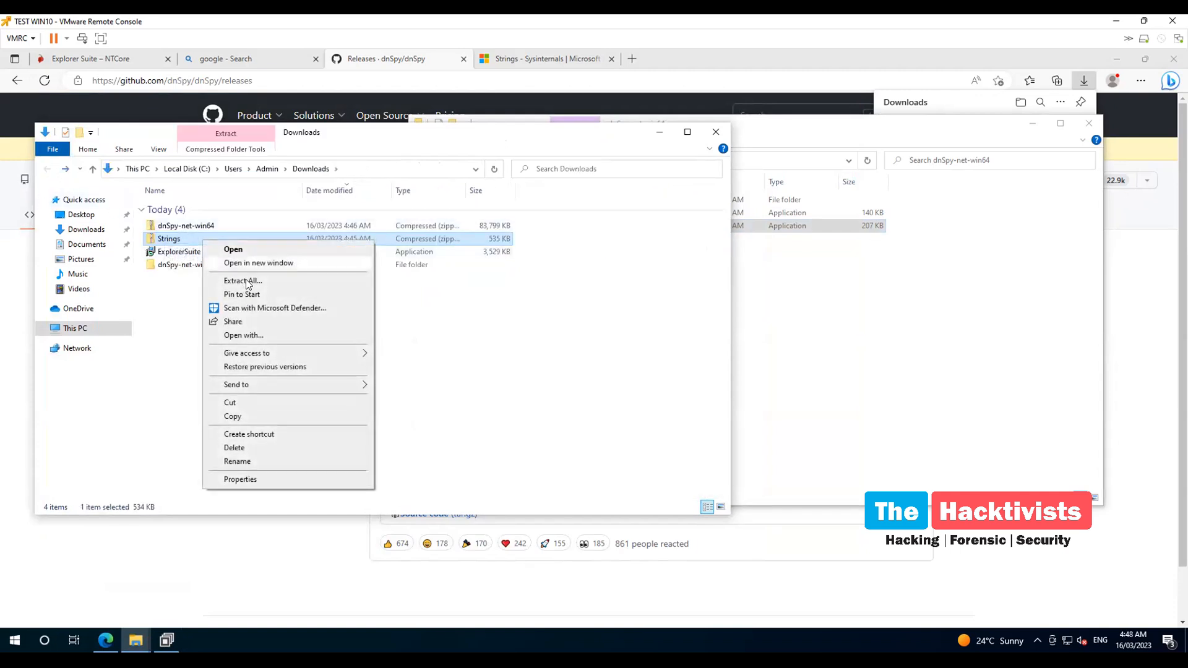
left_click(248, 281)
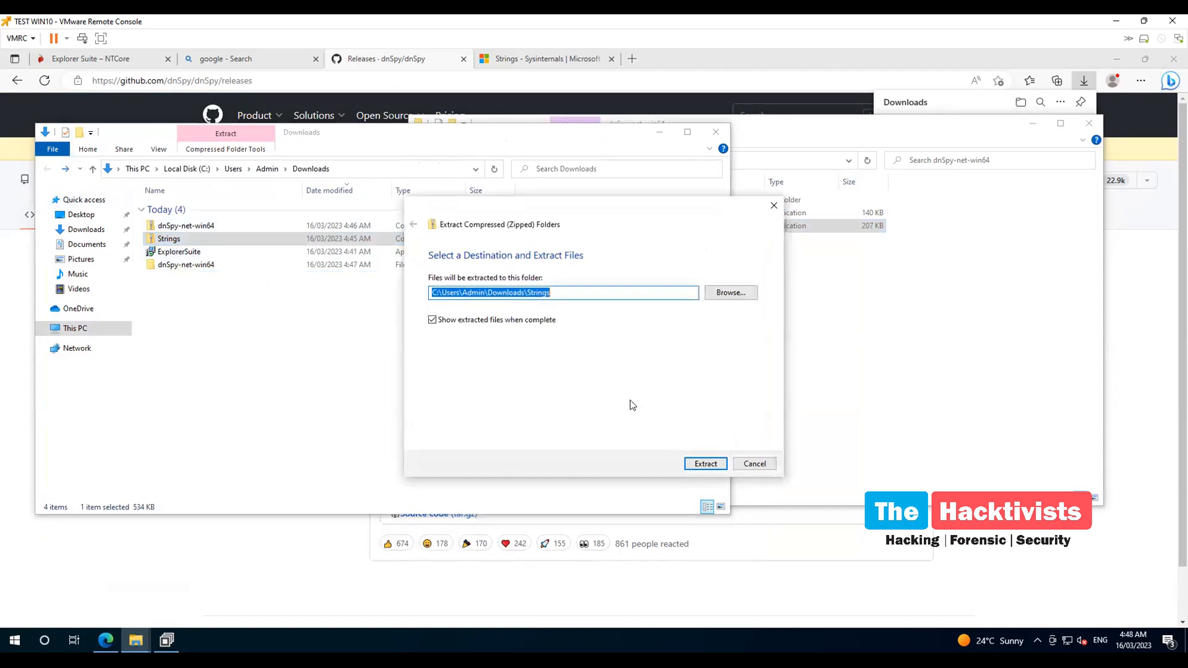
left_click(701, 461)
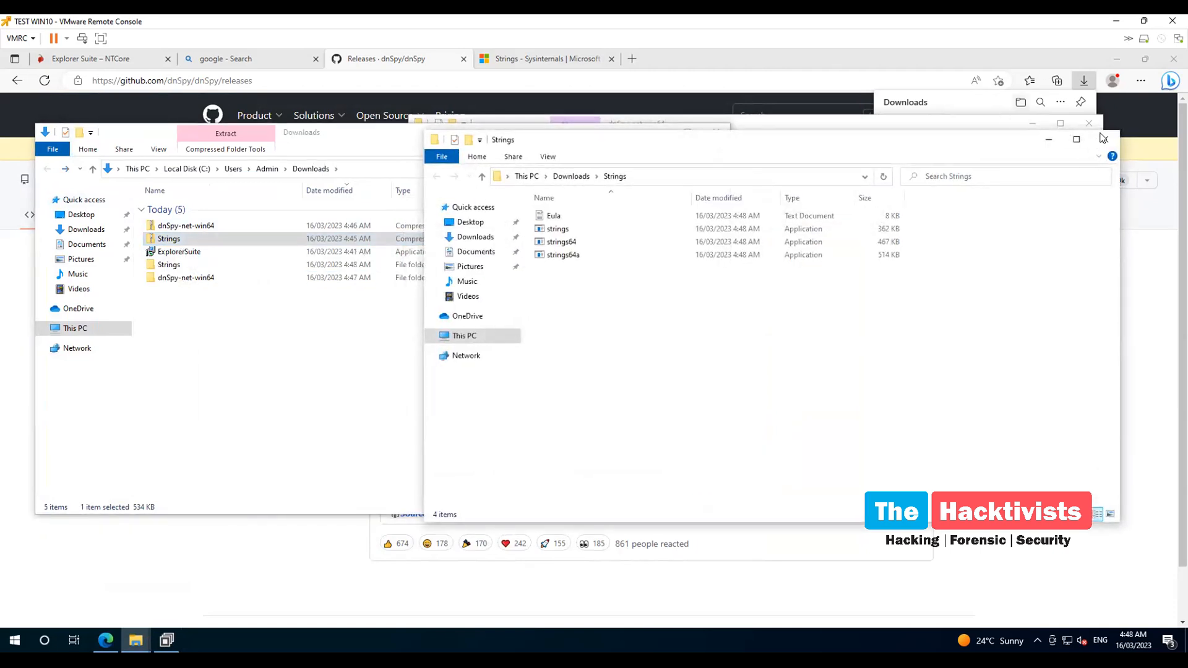
left_click(1102, 137)
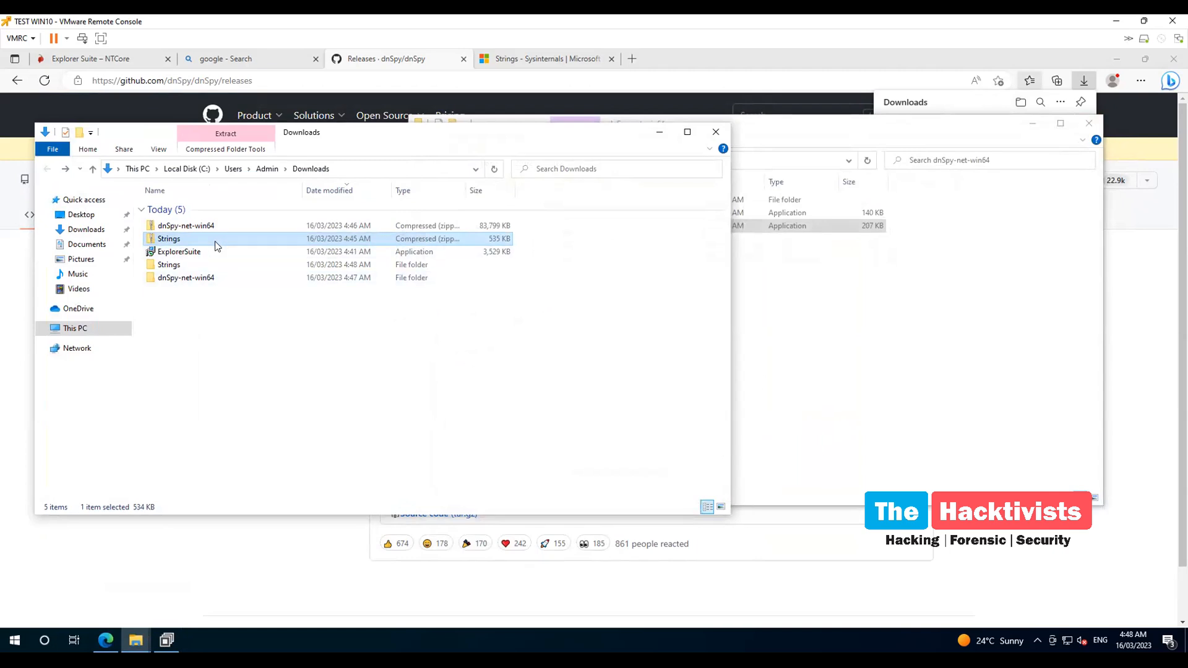
Launch CFF Explorer from the Start menu's Explorer Suite group and center its window
left_click(10, 642)
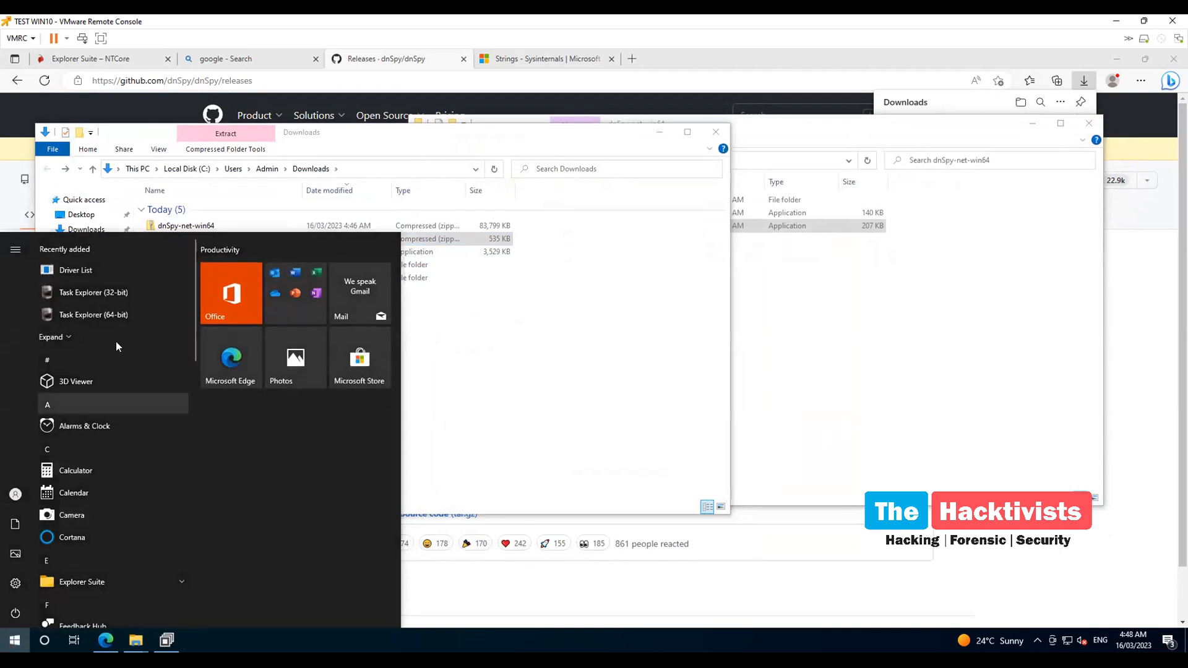
scroll(140, 422, "down", 5)
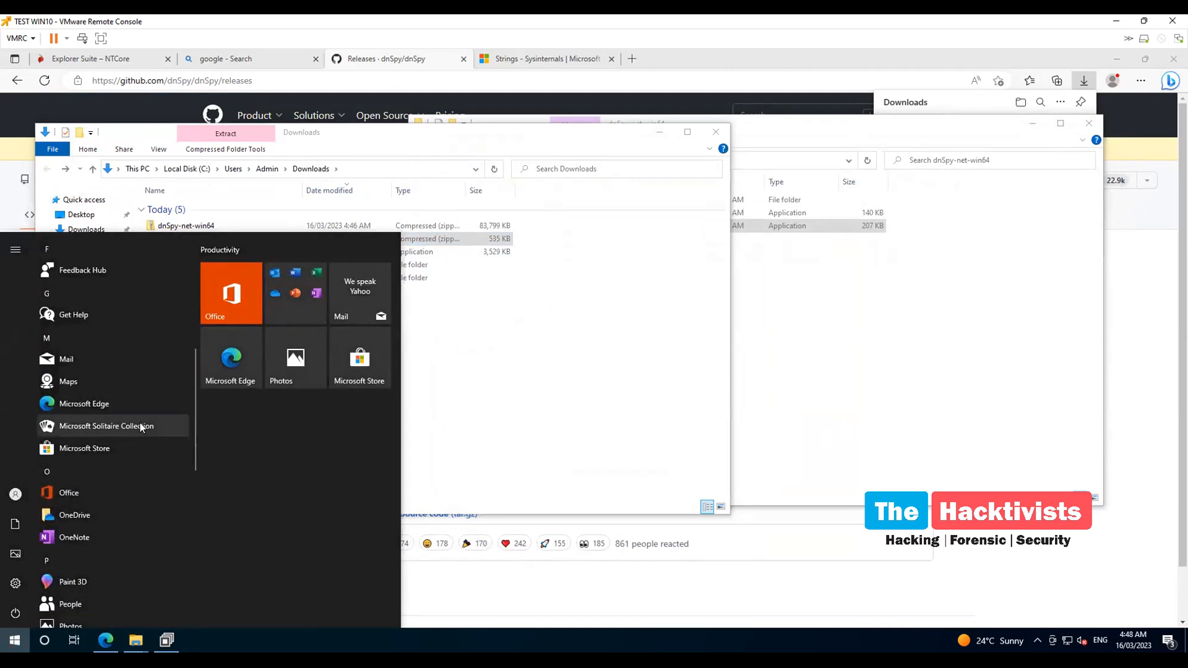
scroll(140, 421, "up", 3)
left_click(157, 403)
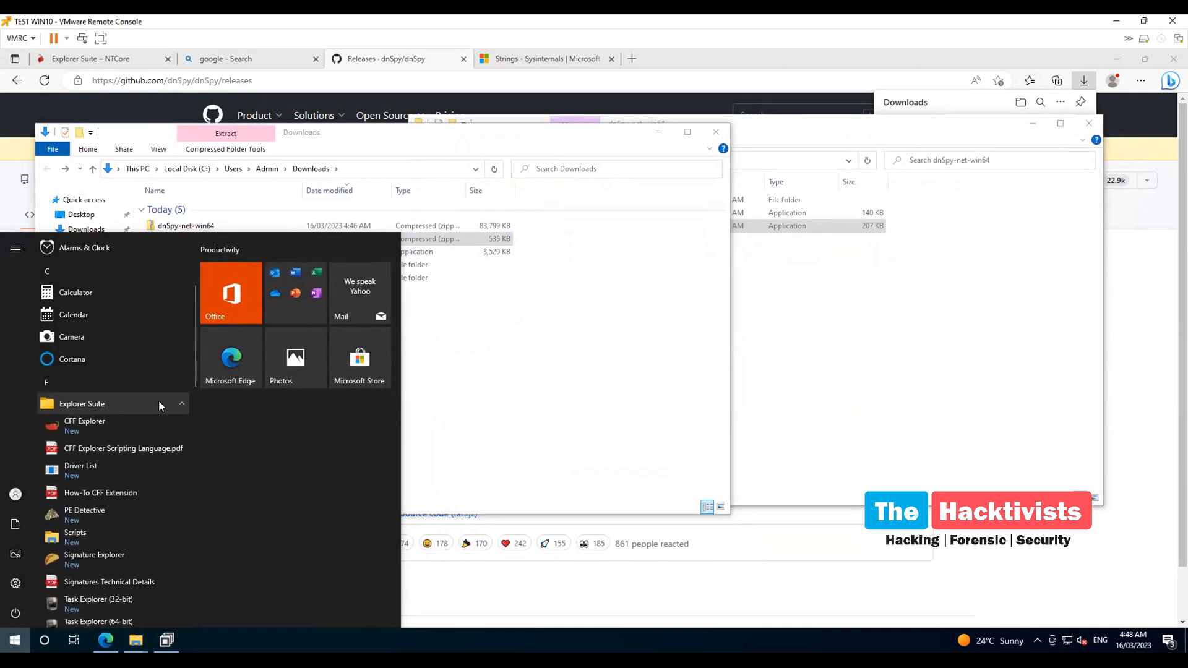
left_click(98, 424)
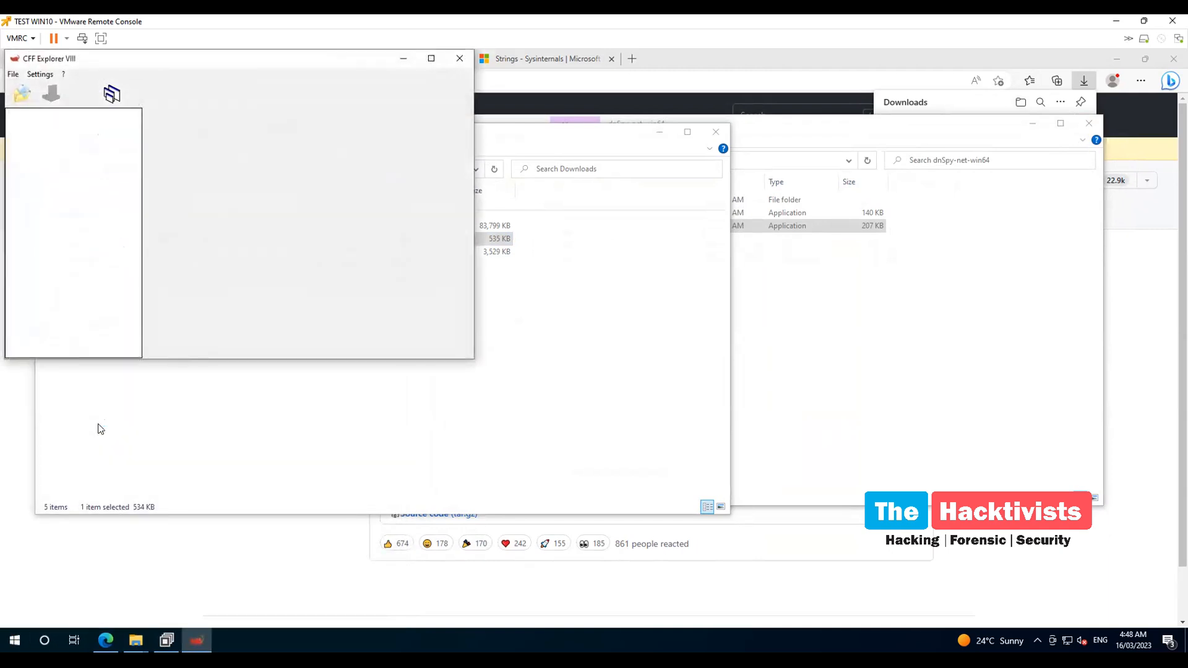
left_click_drag(282, 62, 857, 165)
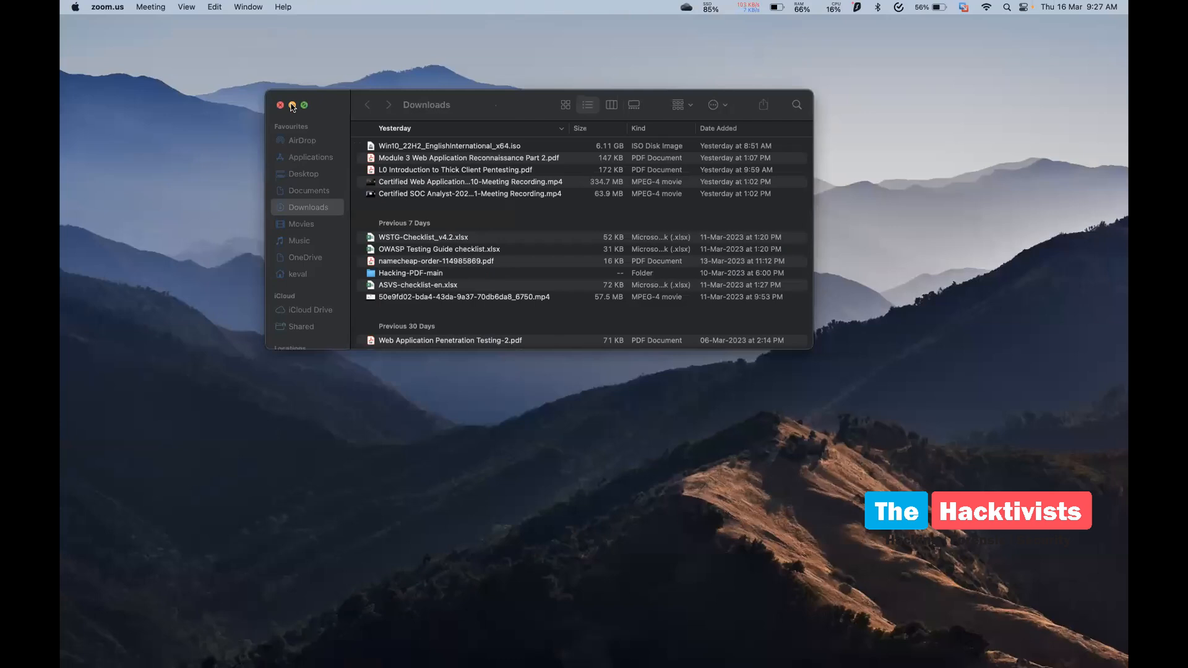
Switch to the Windows VM space and sign in with the account password
left_click(292, 106)
key("ctrl+Right")
key("ctrl+Right")
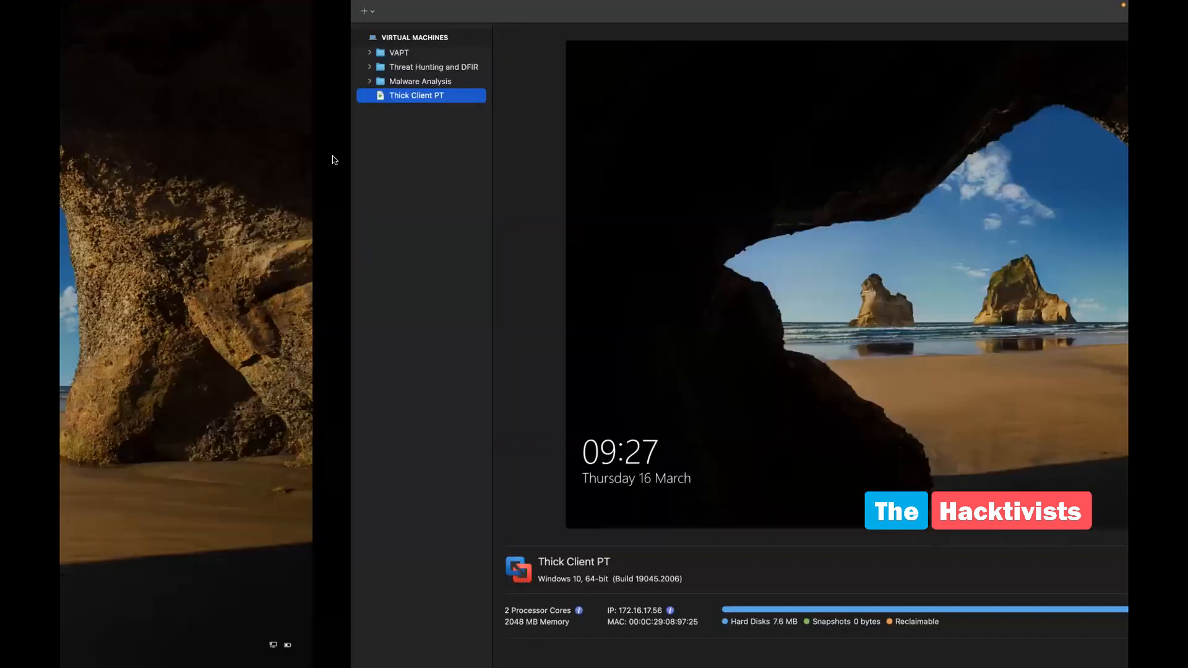
key("ctrl+Left")
left_click(398, 243)
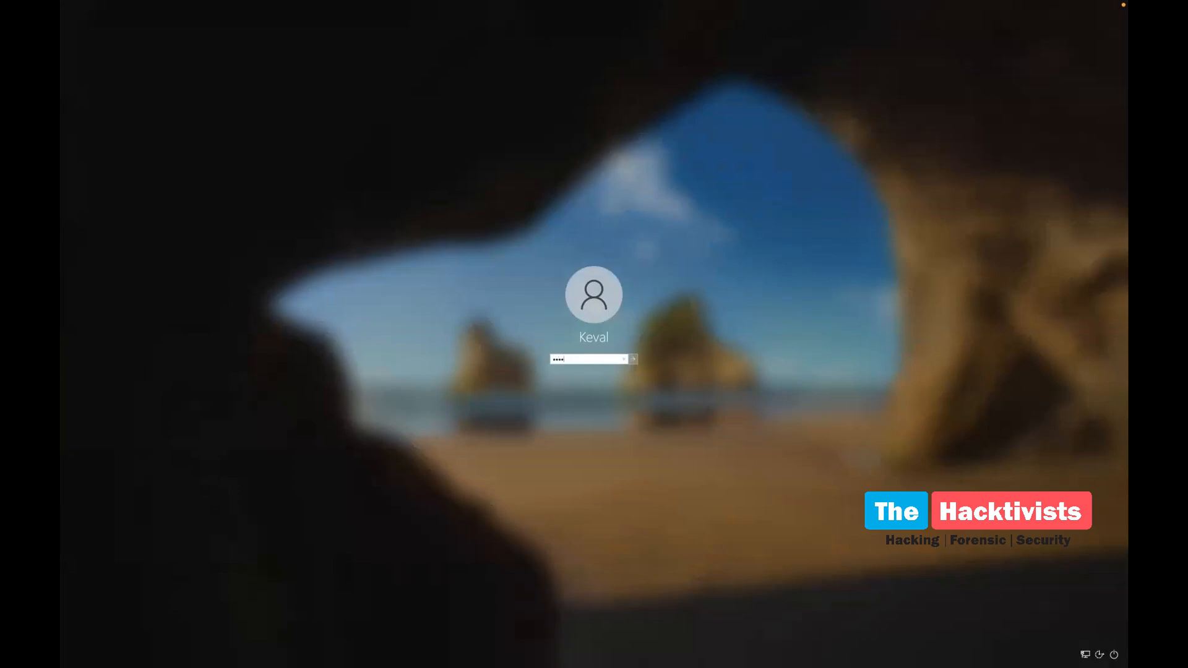
key("Return")
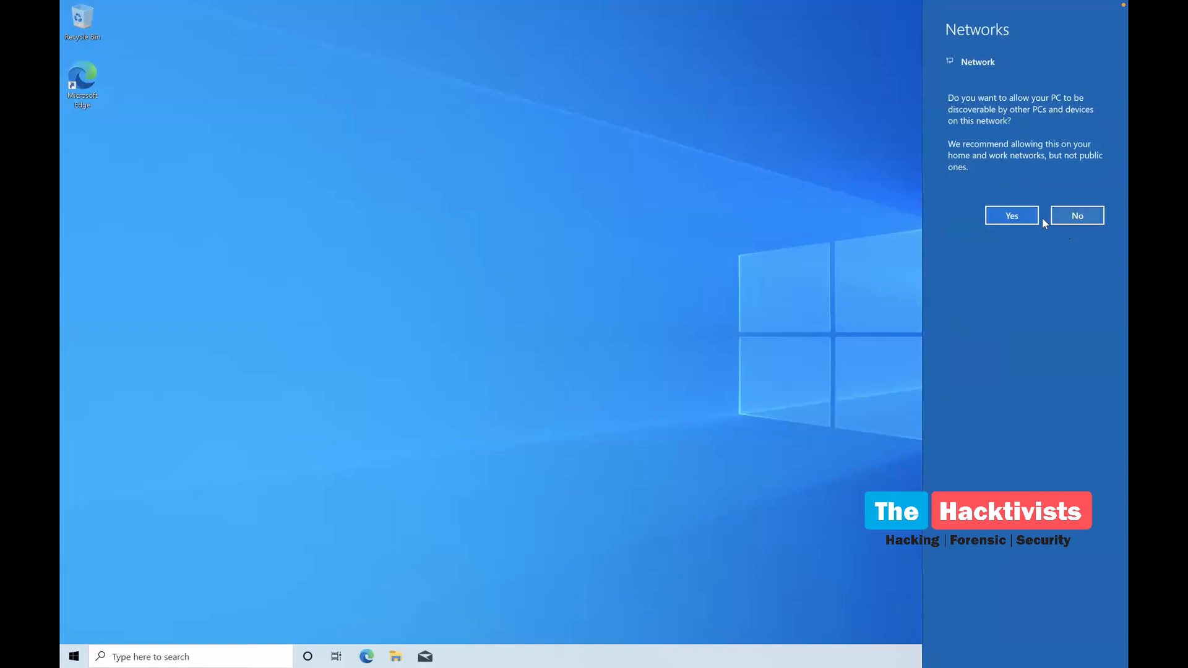
Allow the PC to be discoverable on this network, then switch between the desktop spaces
left_click(1003, 217)
key("ctrl+Left")
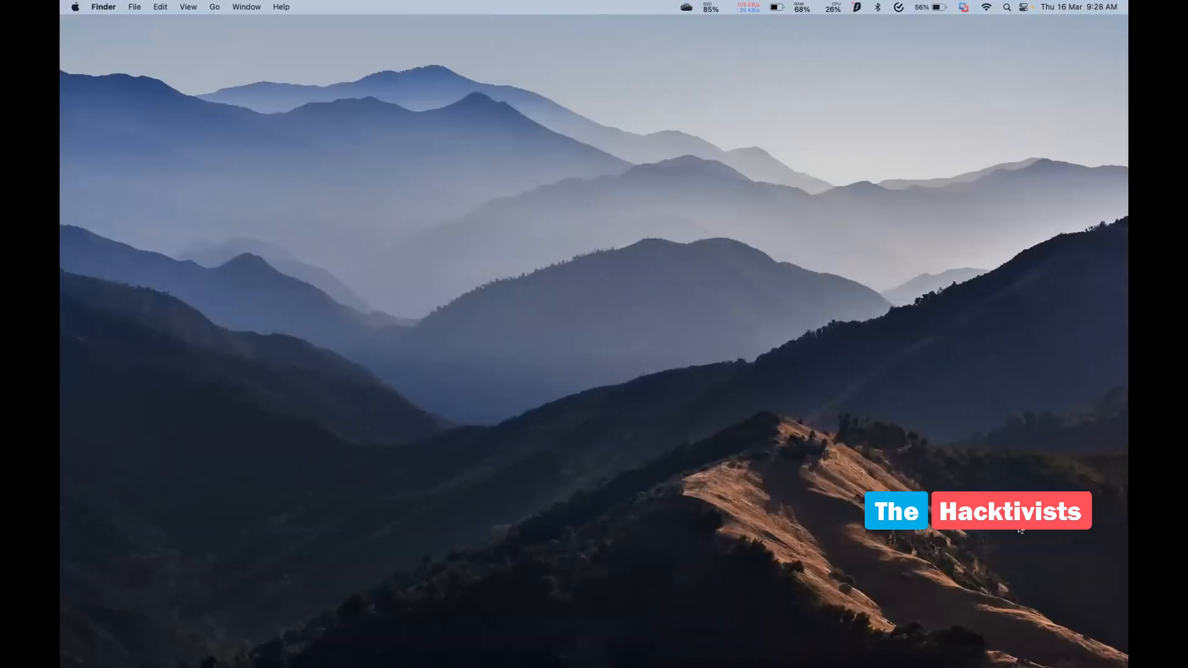
key("ctrl+Right")
key("ctrl+Left")
key("ctrl+Right")
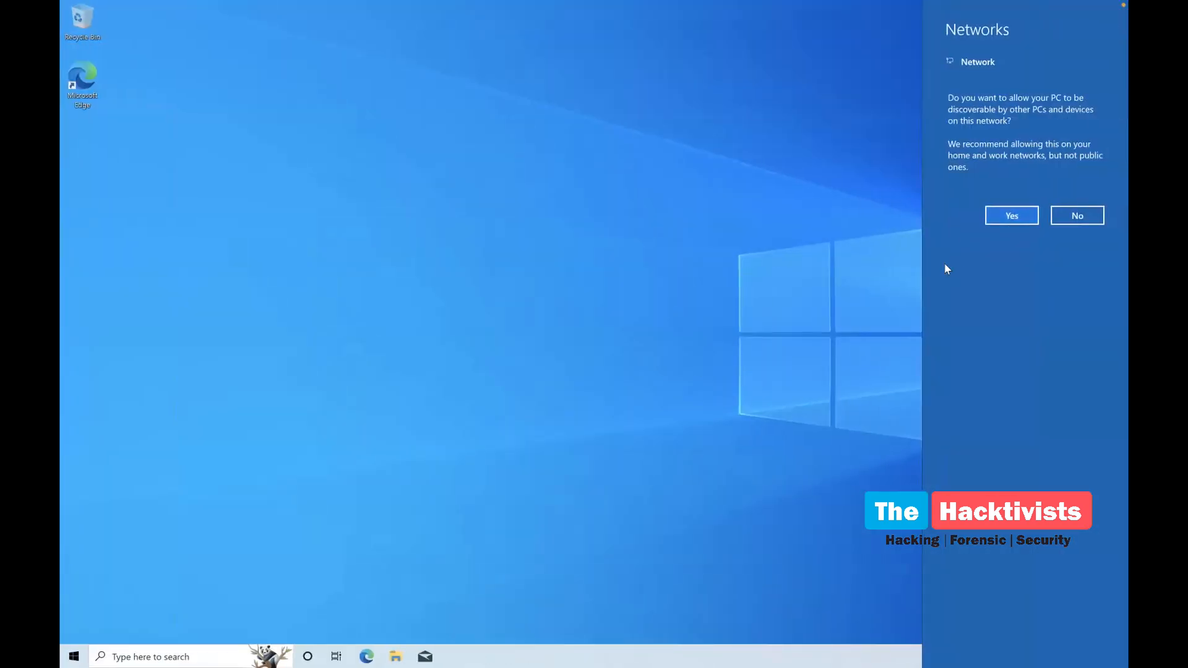
left_click(1010, 216)
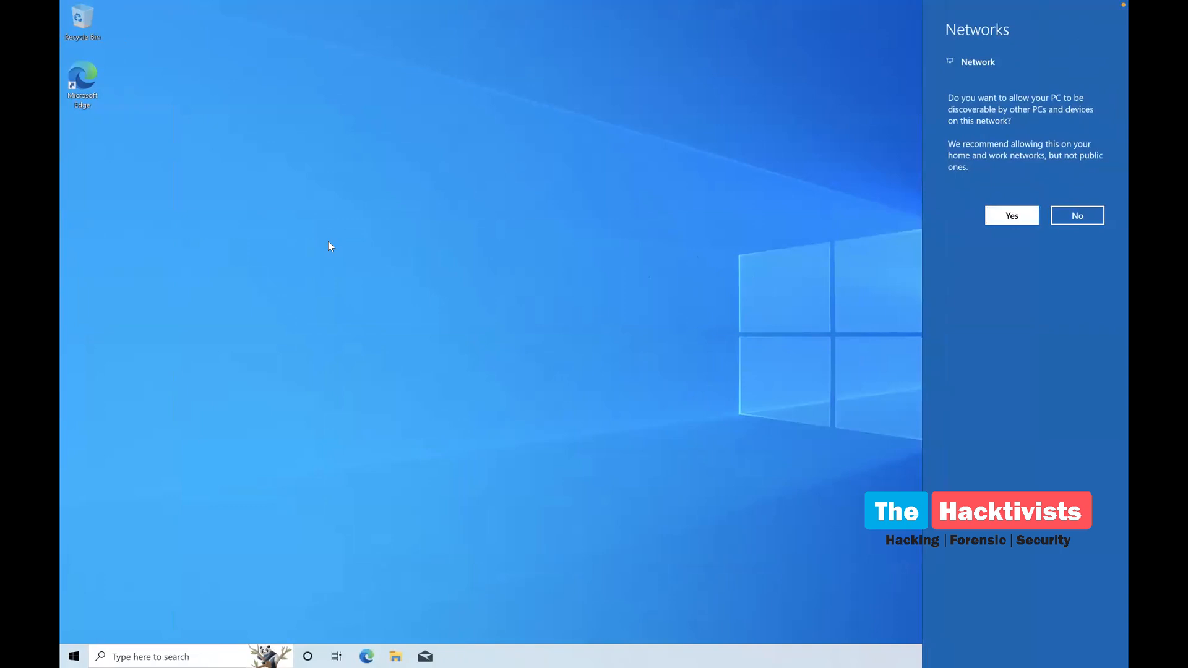
key("ctrl+Right")
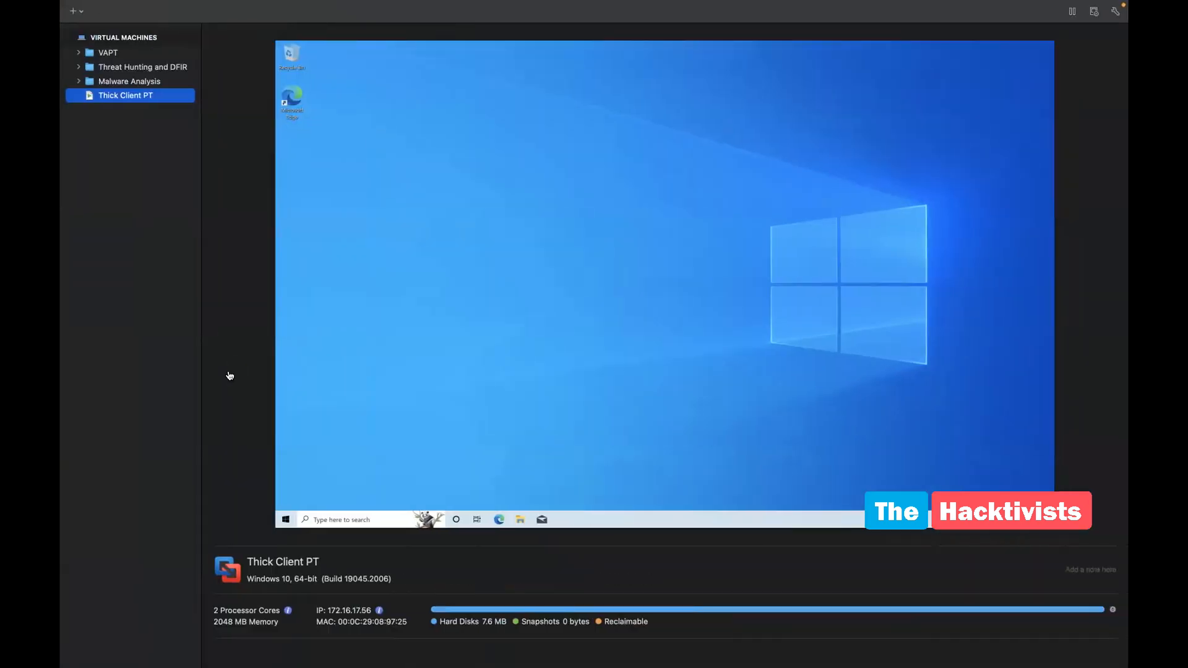
key("ctrl+Left")
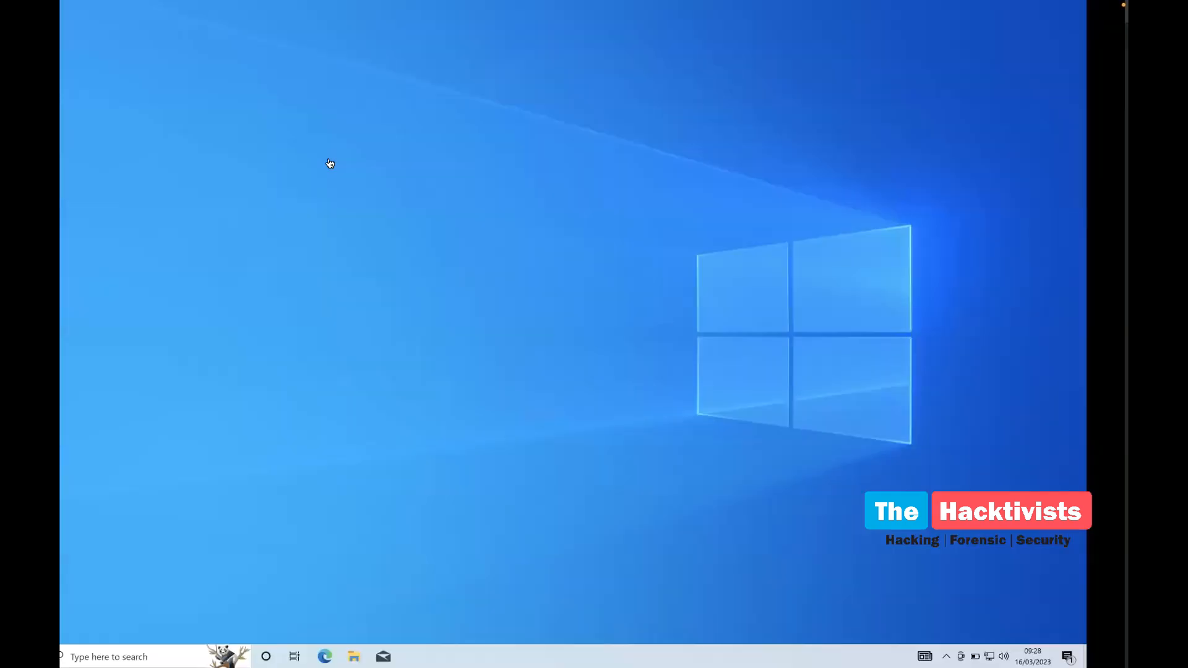
key("ctrl+Left")
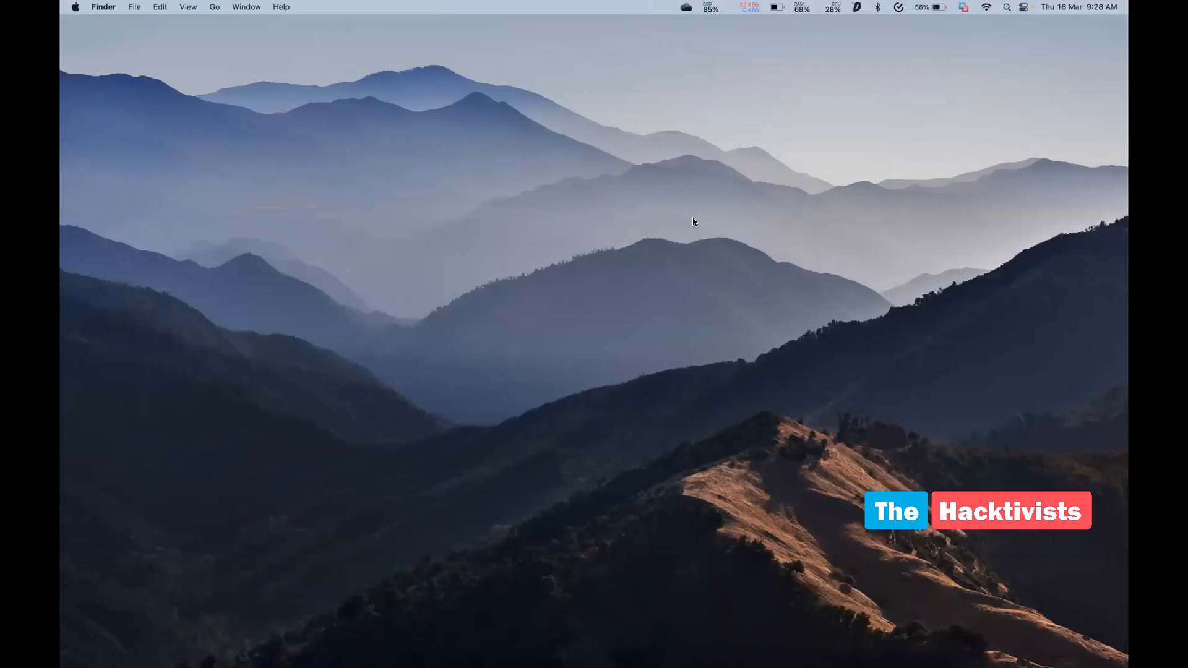
Step through the L0 deck's Tools to Download slides using the laser pointer, then exit the slideshow
key("ctrl+Right")
key("ctrl+Right")
key("ctrl+Right")
key("ctrl+Right")
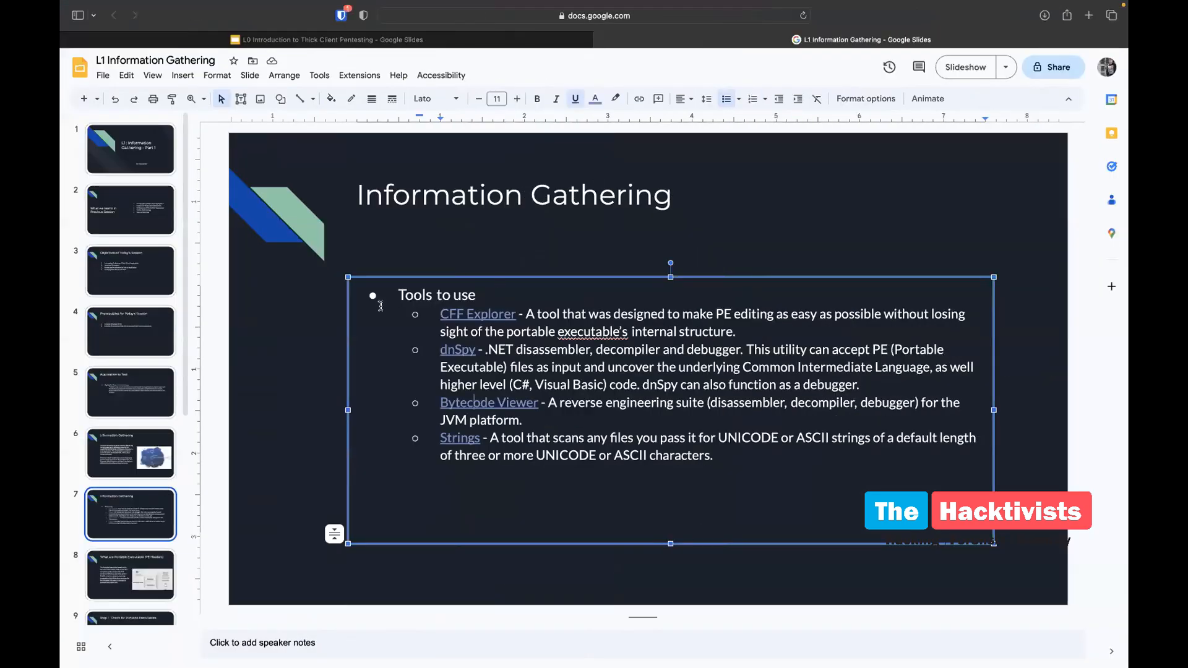
scroll(88, 503, "down", 2)
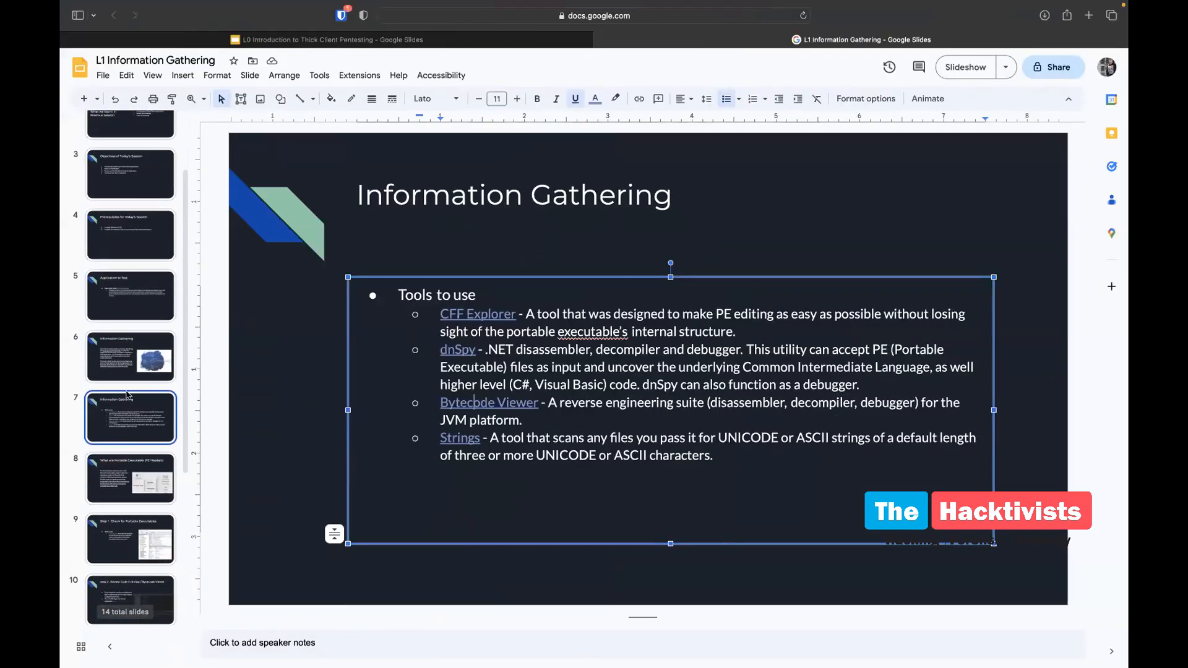
left_click(126, 397)
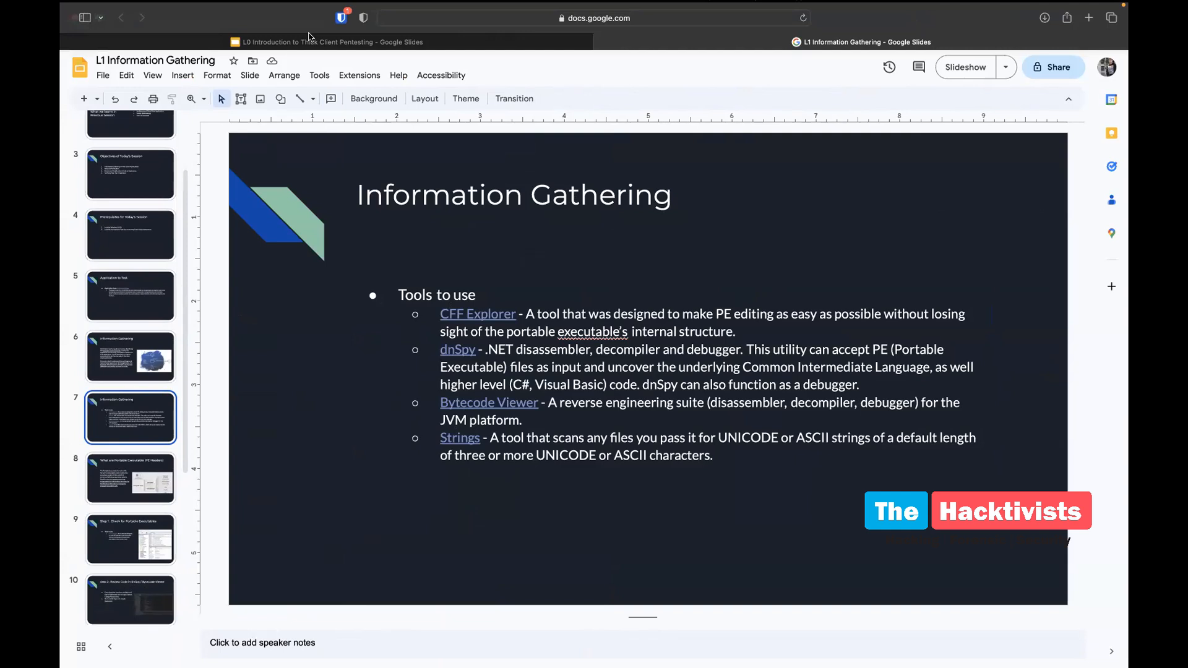
left_click(297, 54)
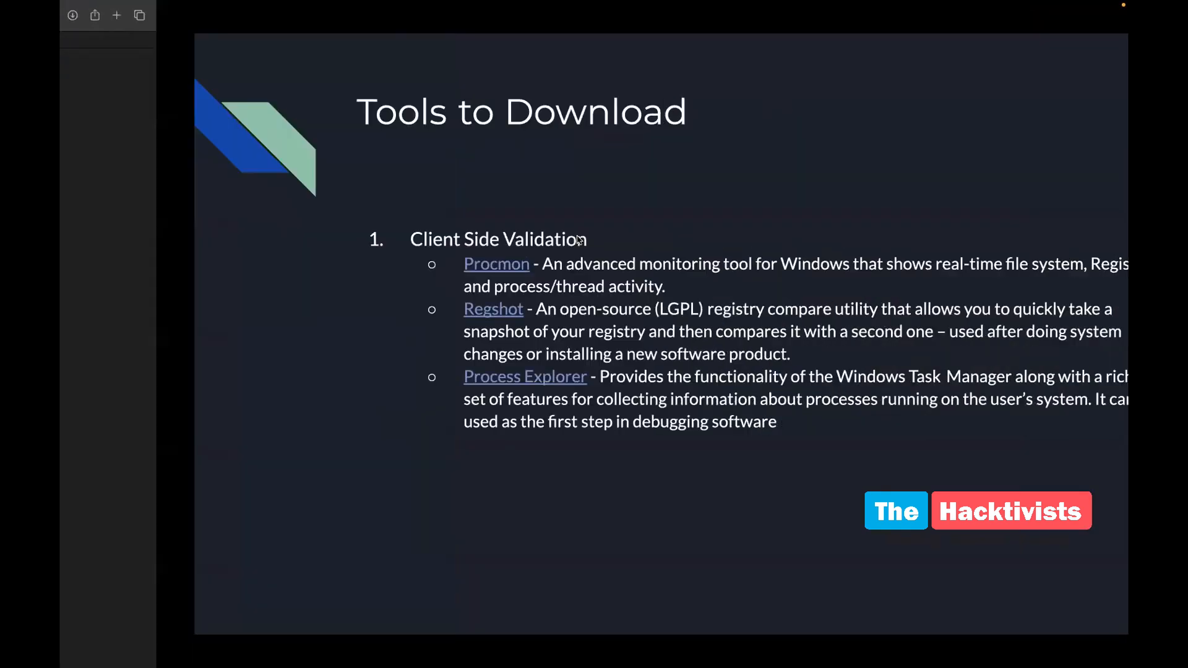
key("Left")
key("Left")
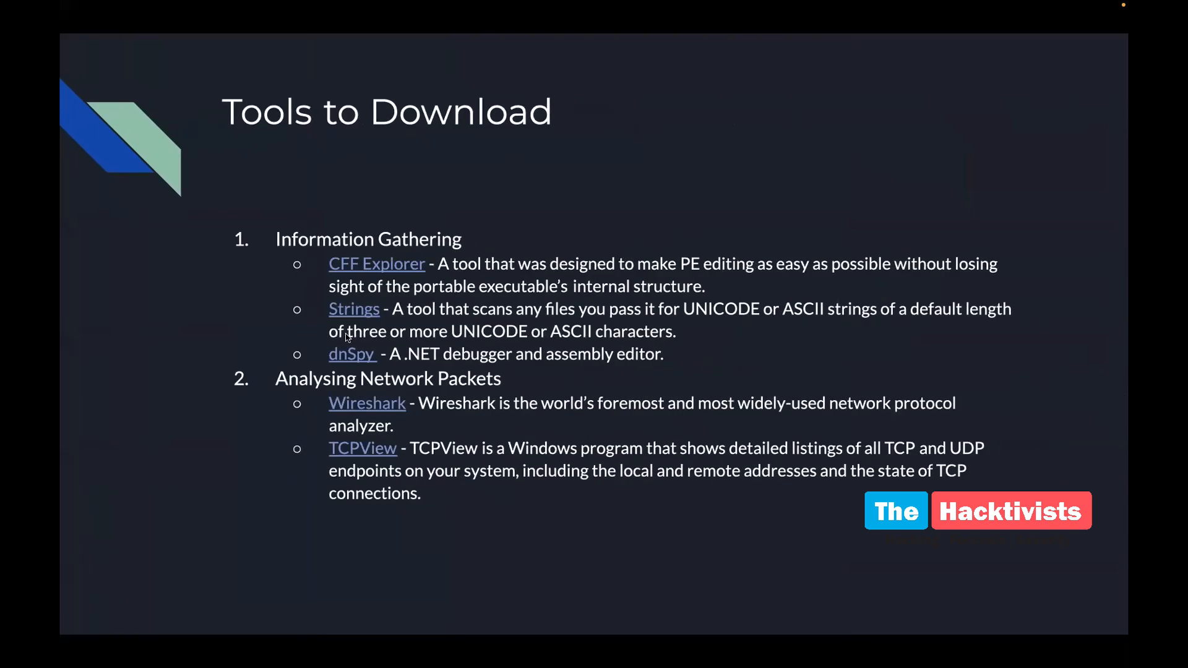
key("l")
key("Escape")
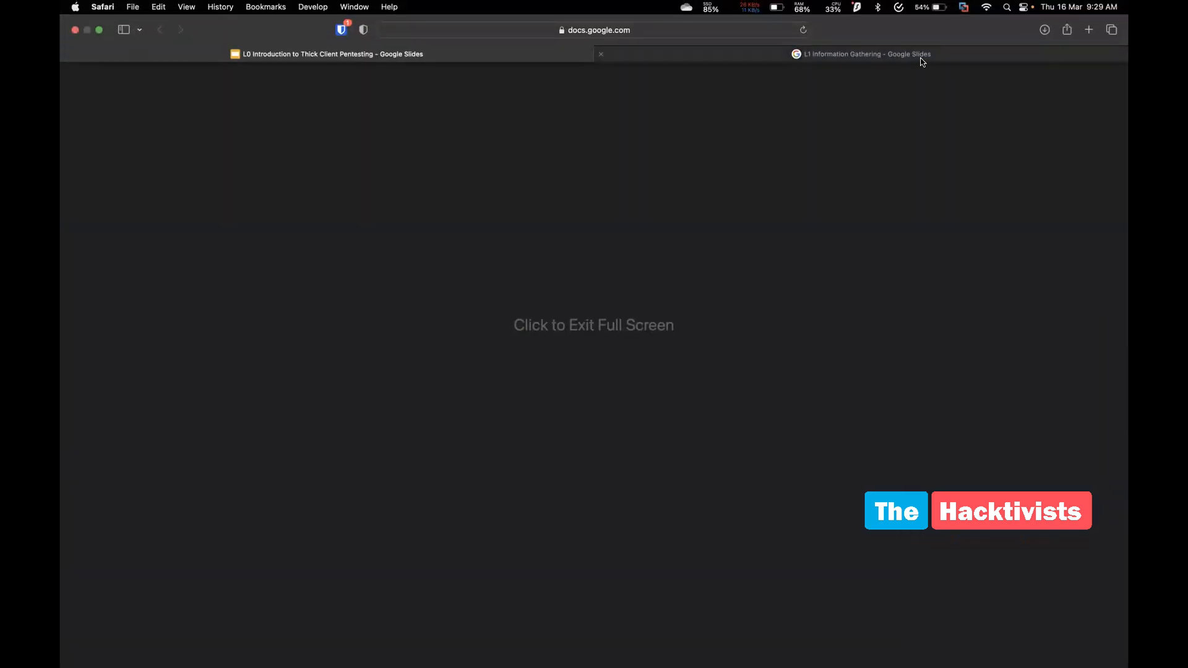
Take VMware Fusion out of full screen, minimize it, and move to the notes space
key("ctrl+Left")
key("ctrl+Left")
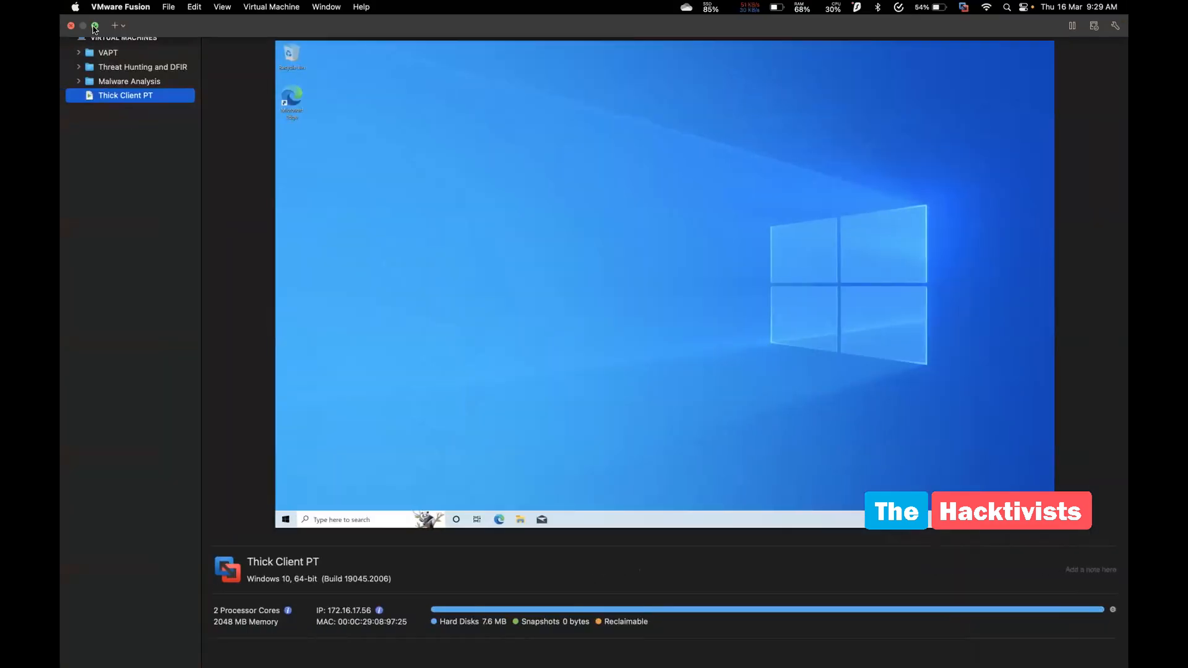
left_click(95, 27)
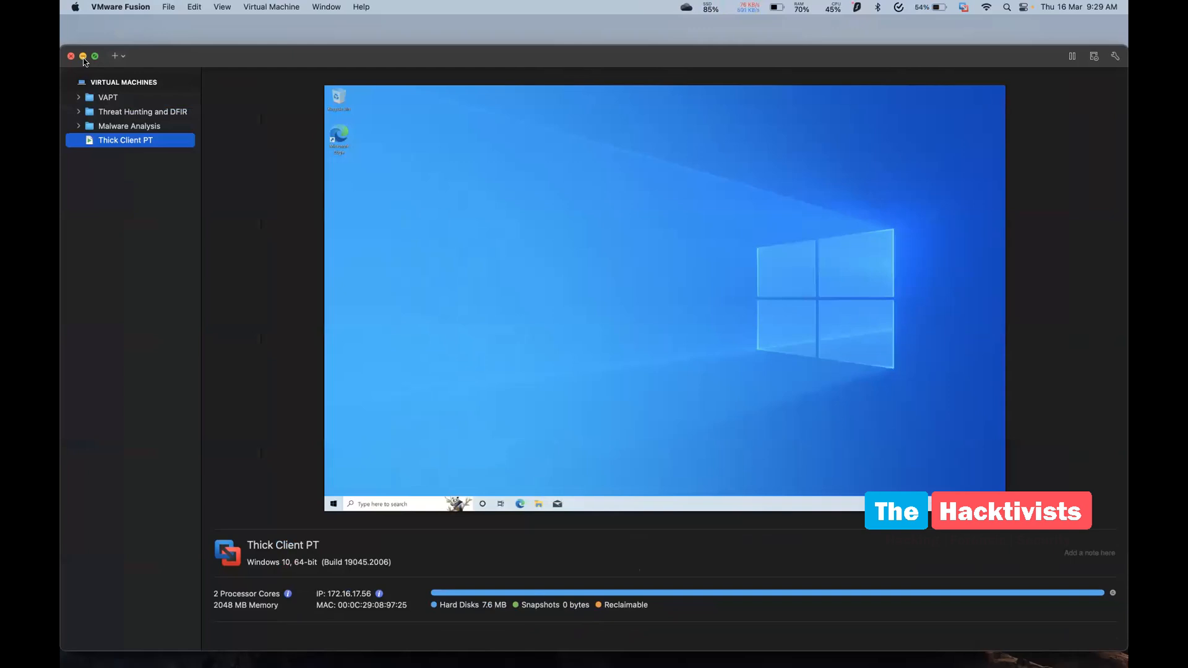
left_click(83, 55)
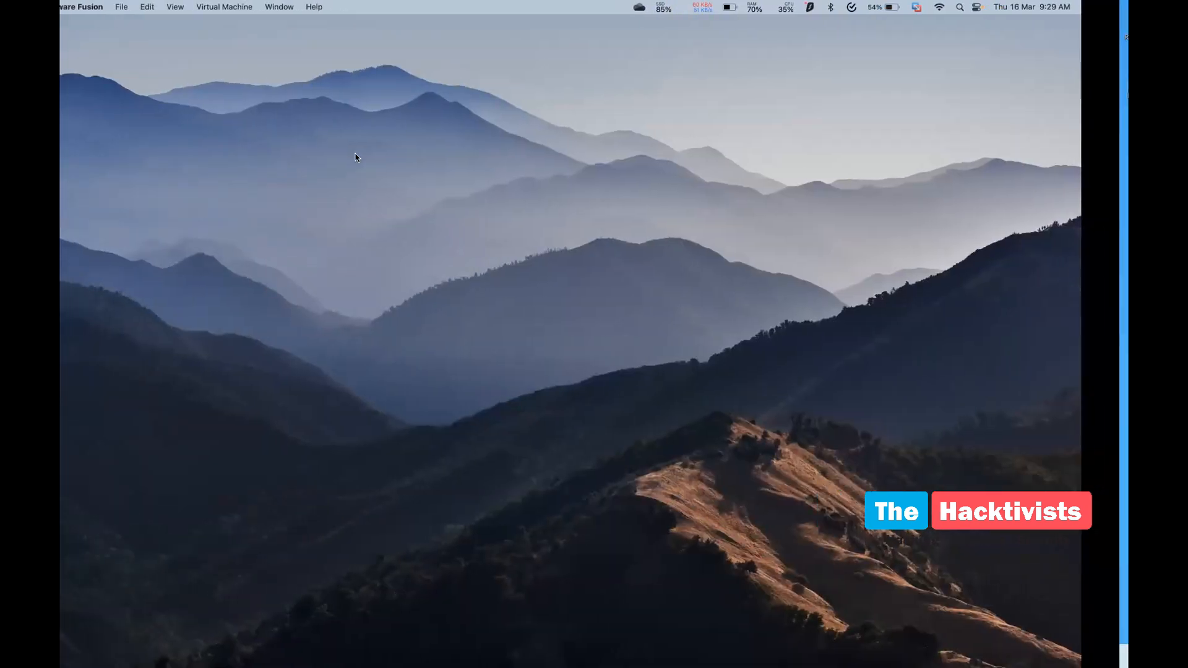
key("ctrl+Right")
key("ctrl+Left")
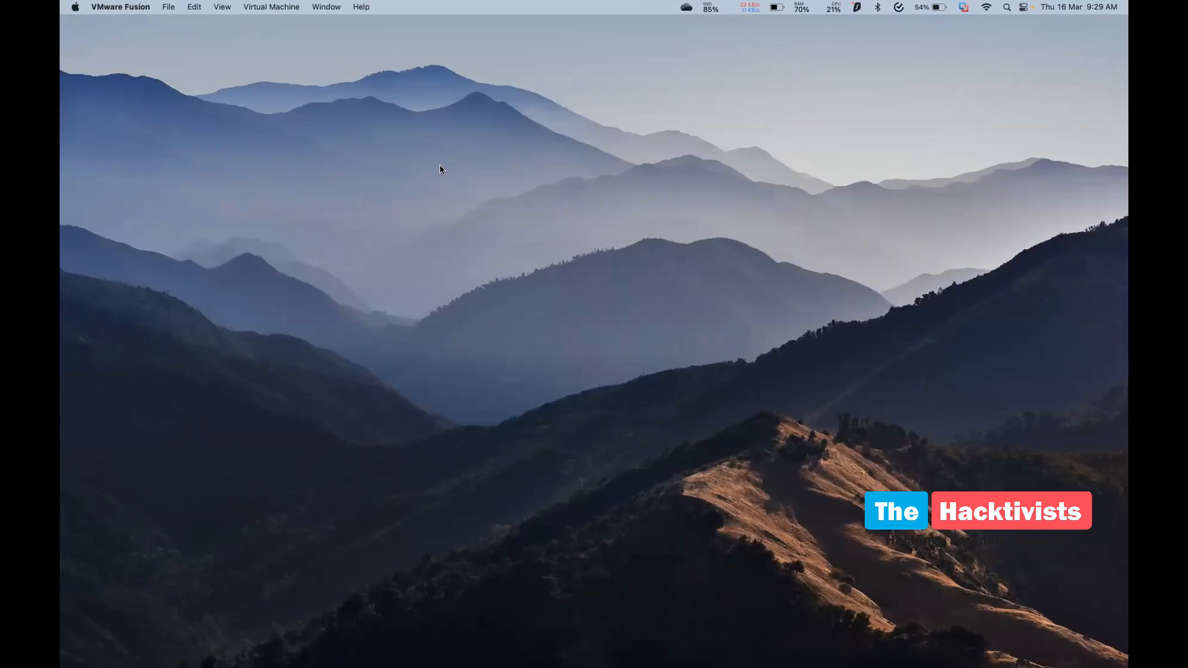
key("ctrl+Right")
key("ctrl+Right")
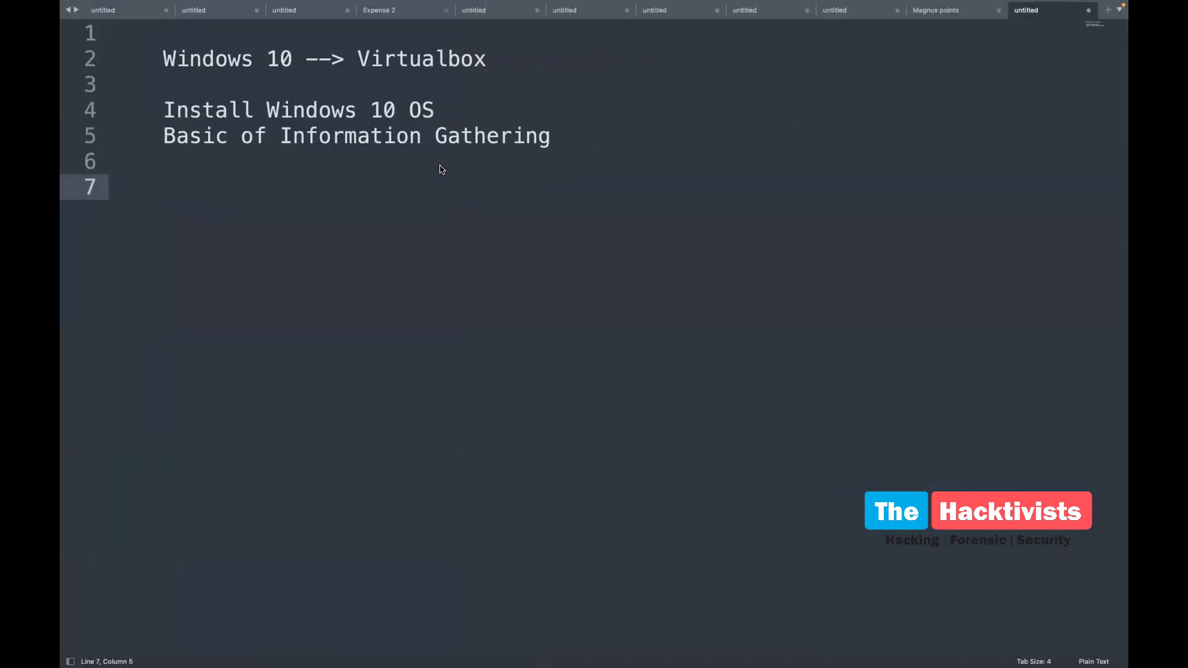
Present the L1 Information Gathering deck starting from slide 6, the Information Gathering overview
key("ctrl+Right")
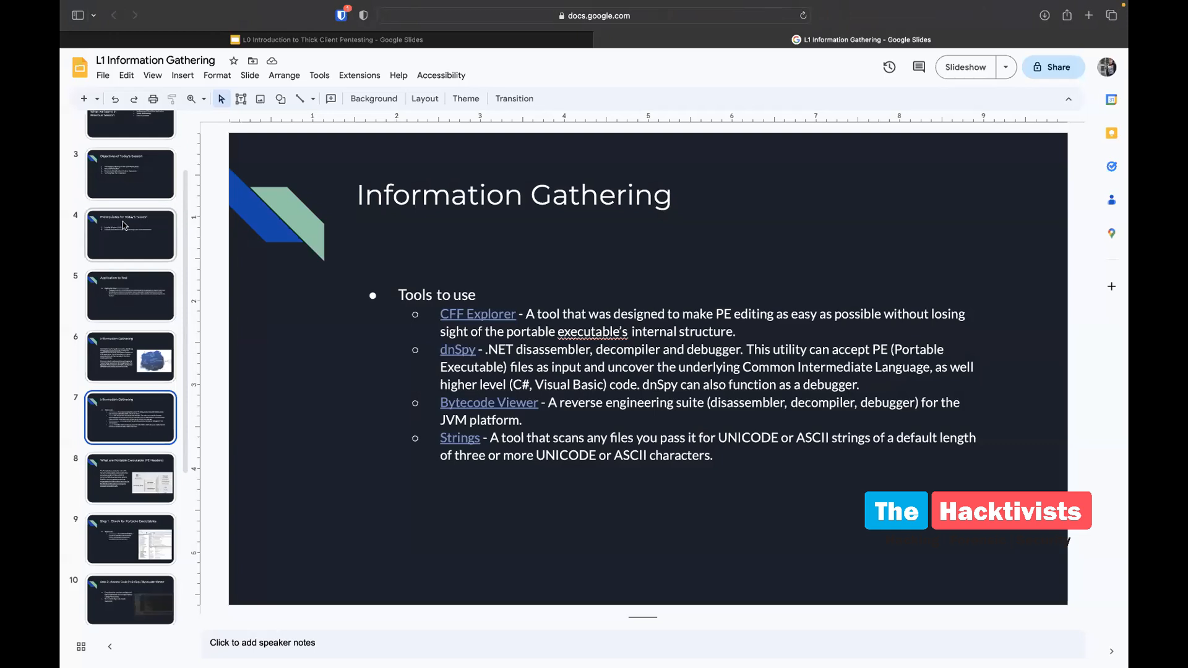
left_click(123, 225)
key("Down")
key("Down")
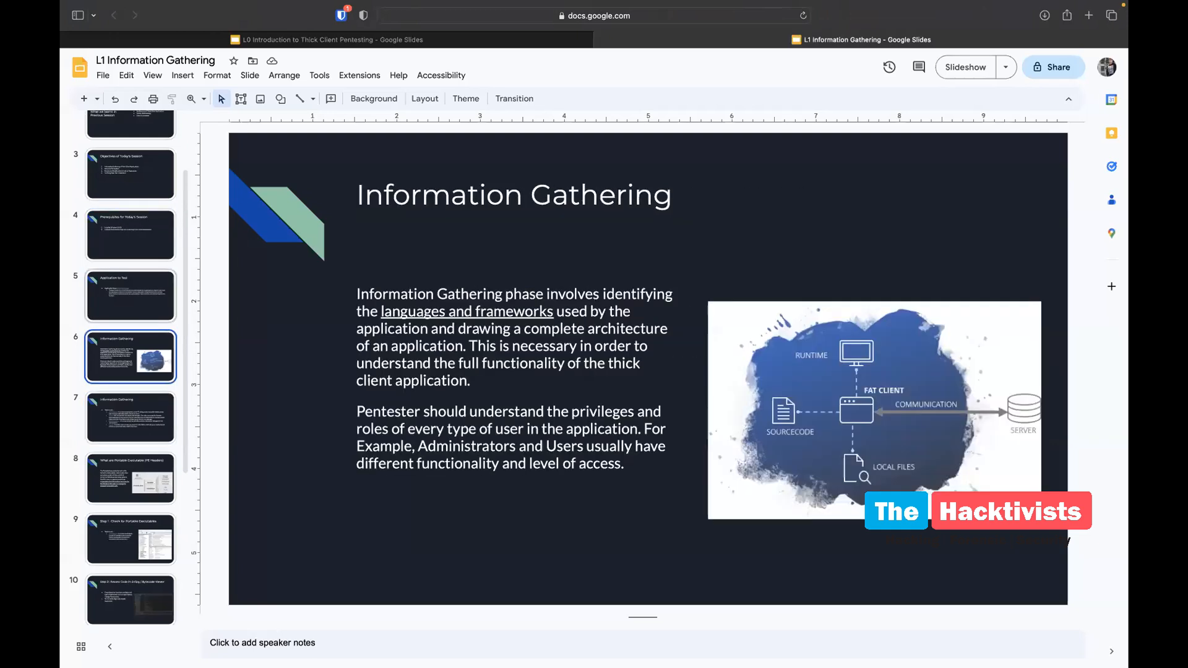
left_click(965, 67)
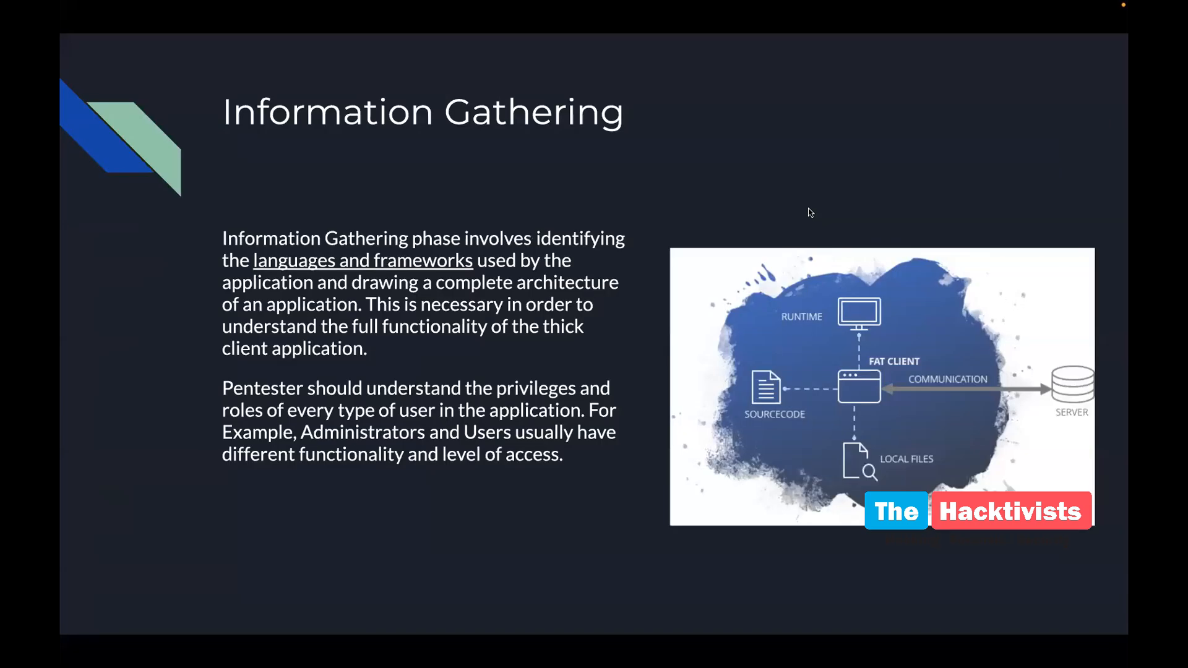
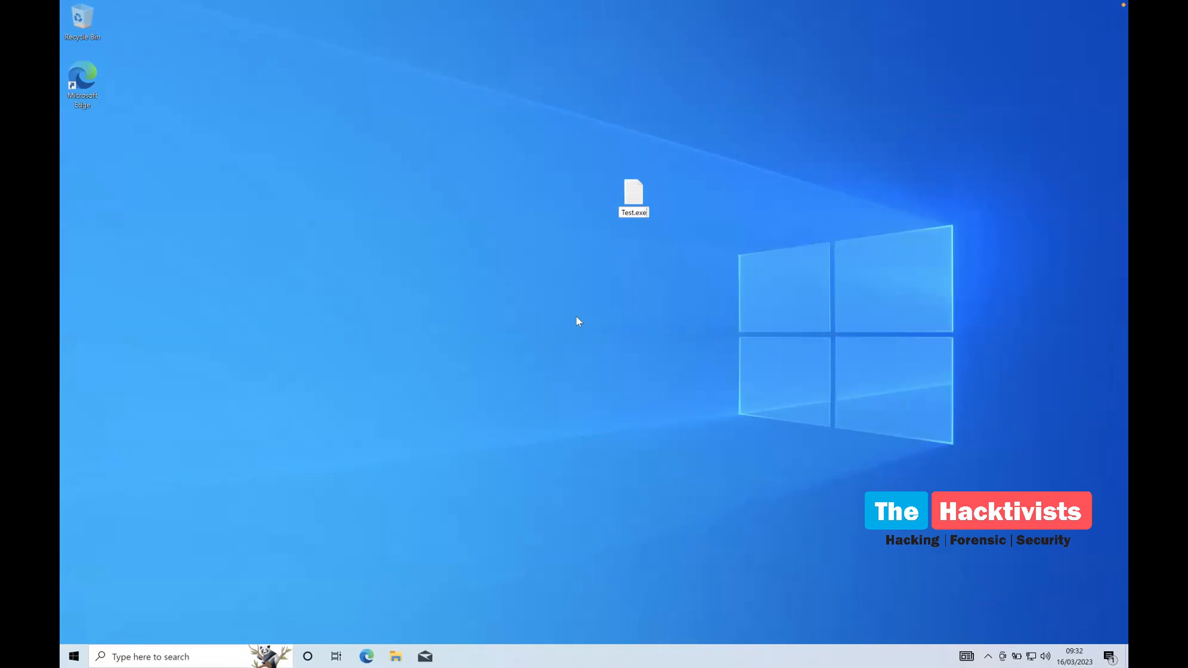
Commit the Test.exe name, close Notepad, then rename the desktop file Test.exe to Test
key("Return")
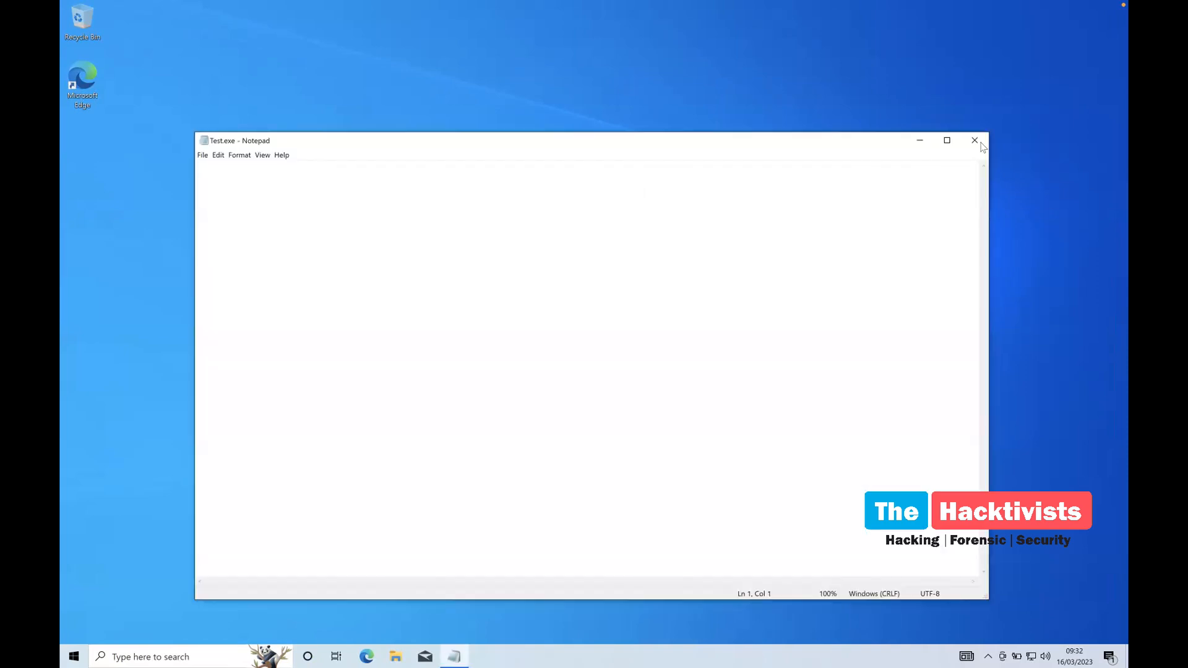
left_click(982, 147)
left_click_drag(544, 147, 651, 179)
right_click(651, 179)
key("Escape")
right_click(629, 197)
left_click(661, 393)
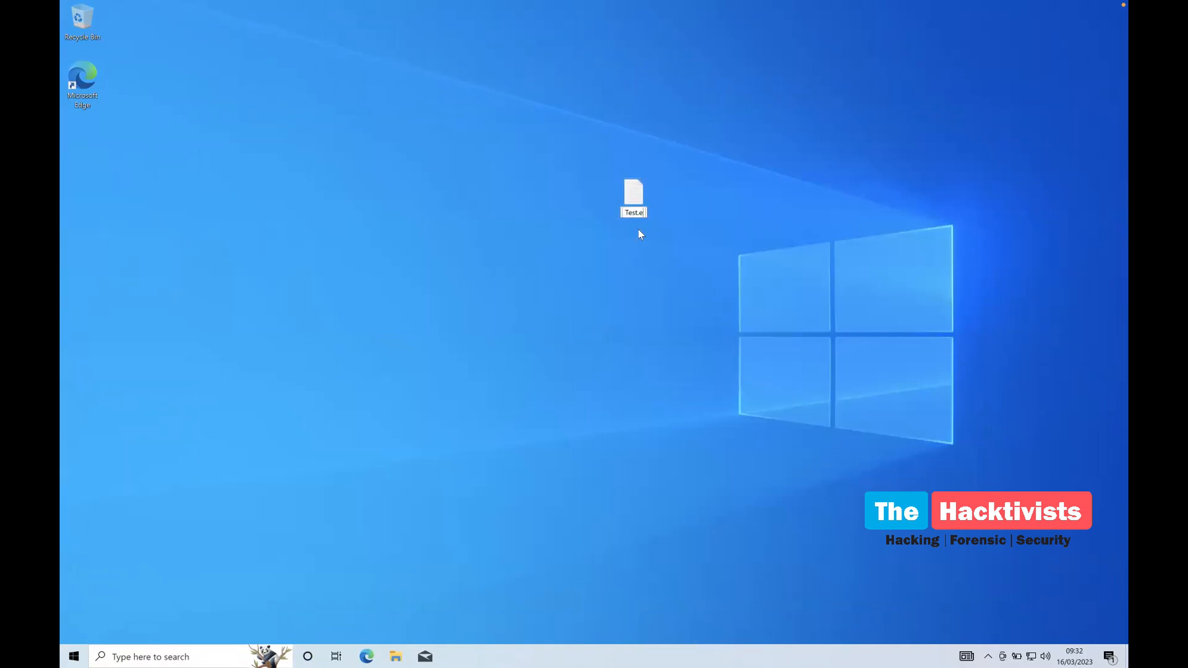
left_click(676, 201)
Check the Test file's properties: opens with Notepad, advanced attributes unchanged; close without changes
right_click(637, 200)
left_click(669, 414)
left_click(808, 294)
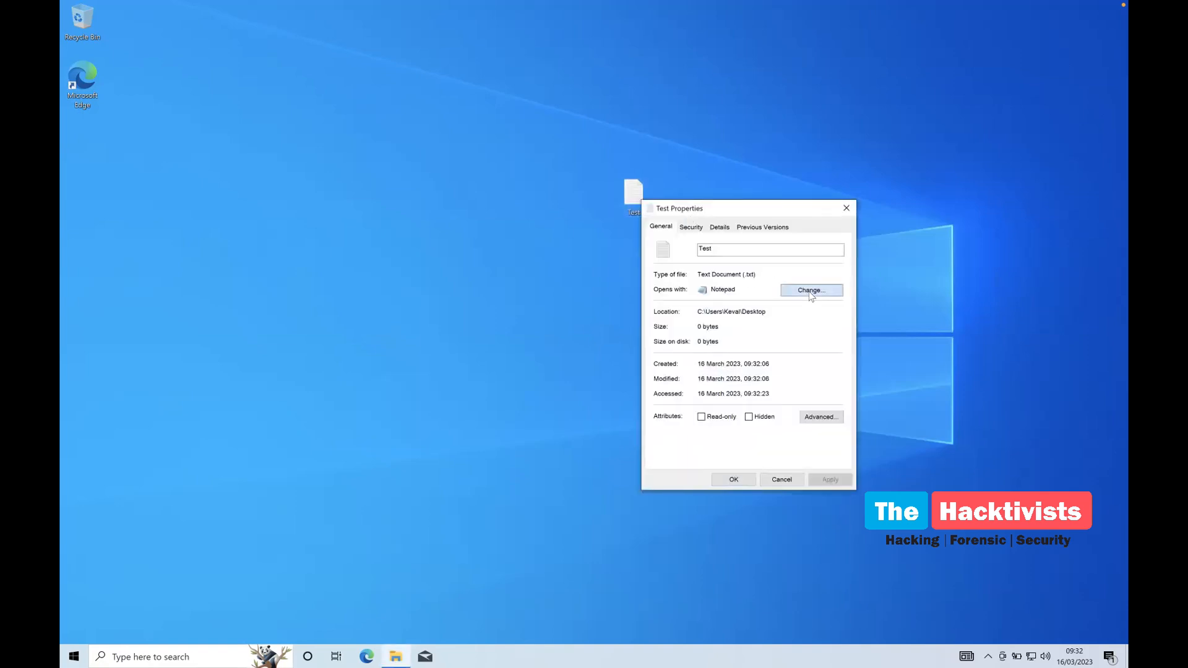
left_click(657, 391)
left_click(714, 250)
type(".")
left_click(825, 421)
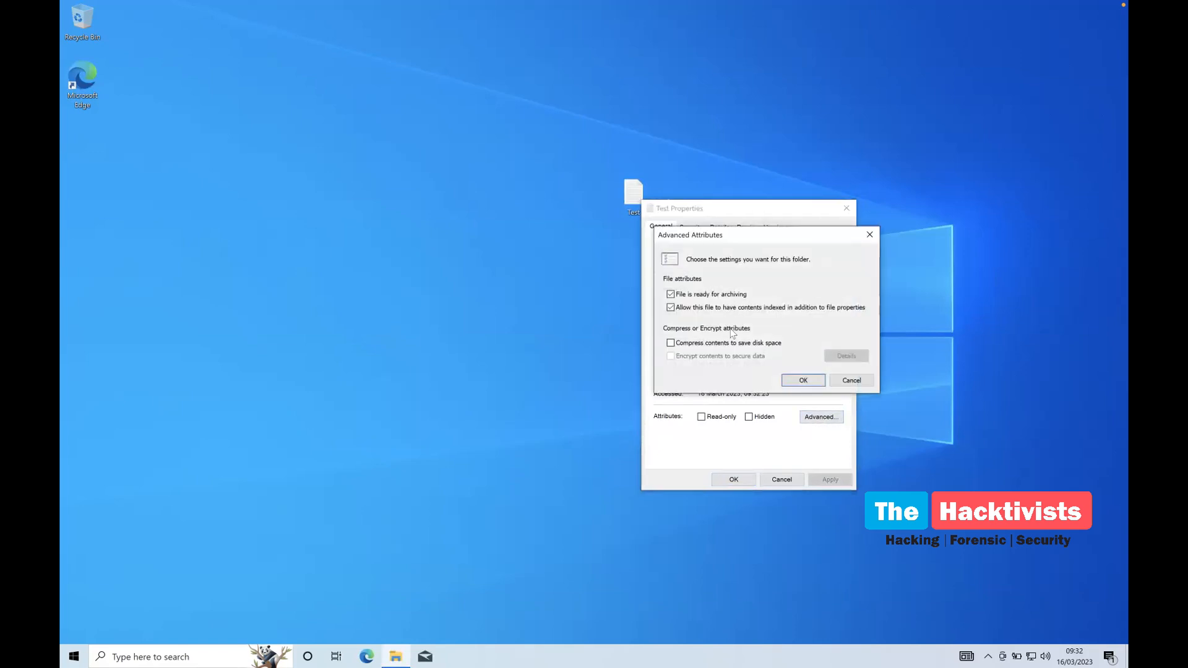
left_click(800, 378)
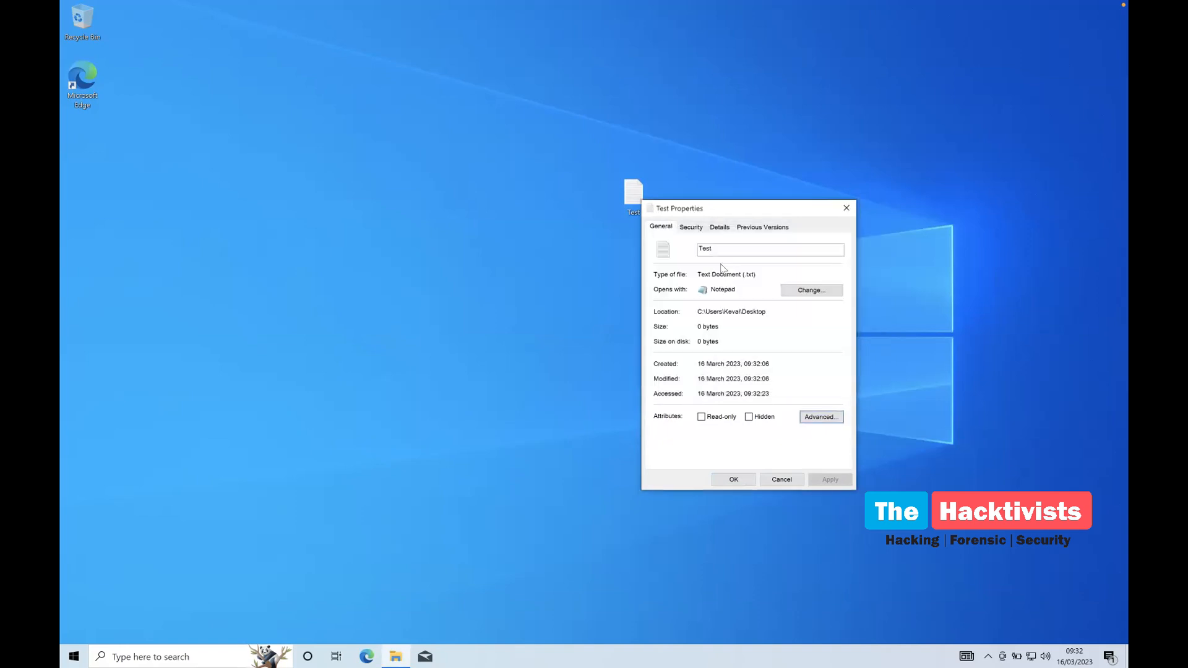
left_click(723, 248)
left_click(774, 482)
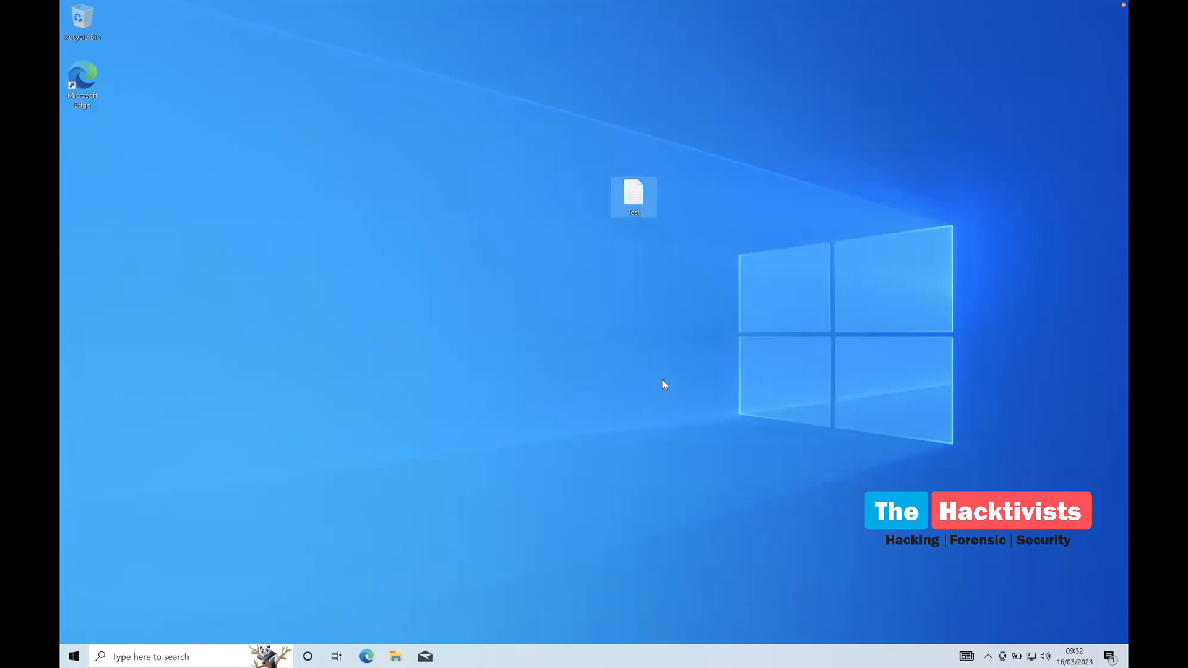
Look through the desktop's New item types, then dismiss without creating anything
right_click(662, 385)
mouse_move(712, 476)
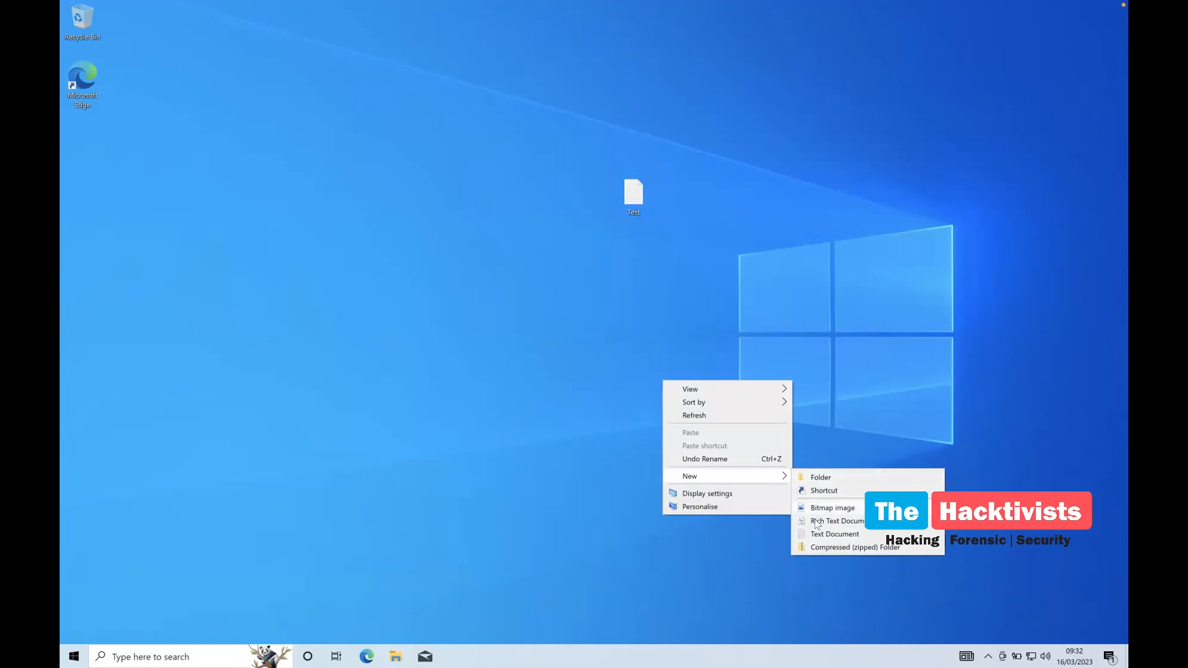
left_click(822, 416)
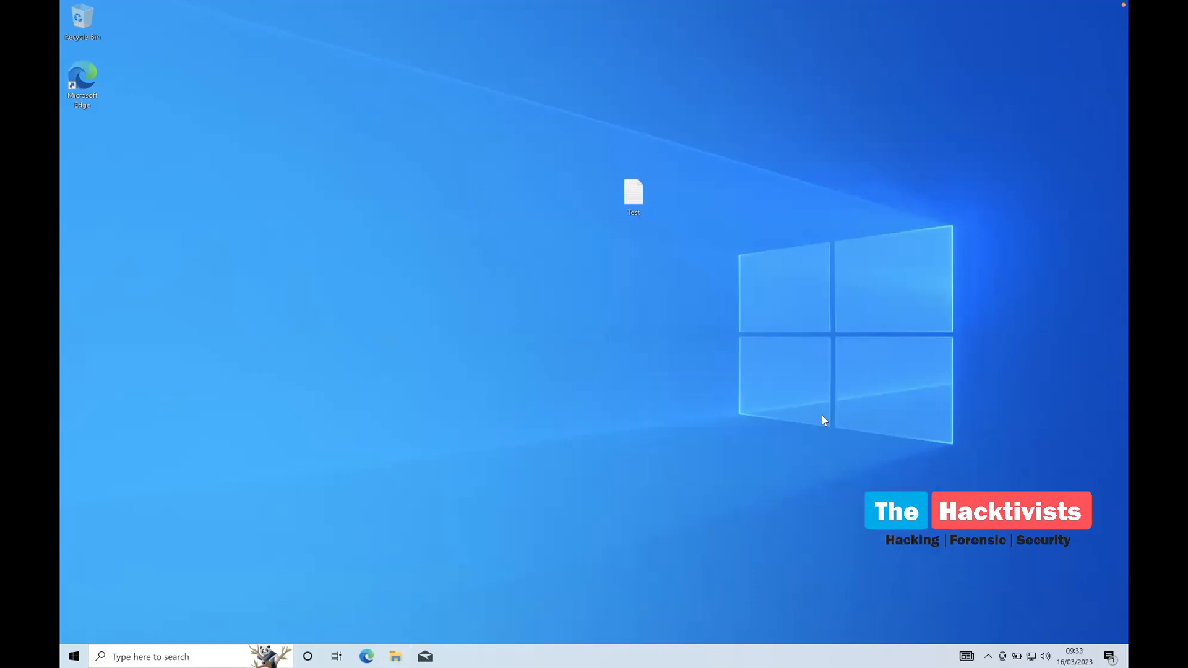
key("ctrl+Right")
key("ctrl+Right")
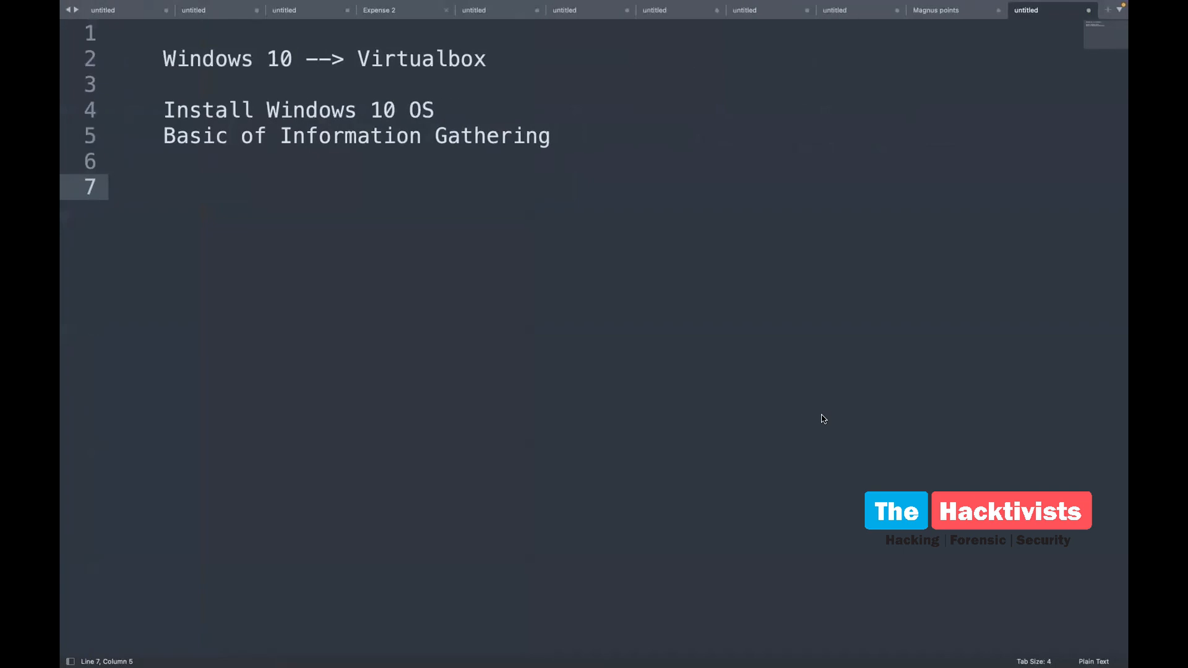
key("ctrl+Right")
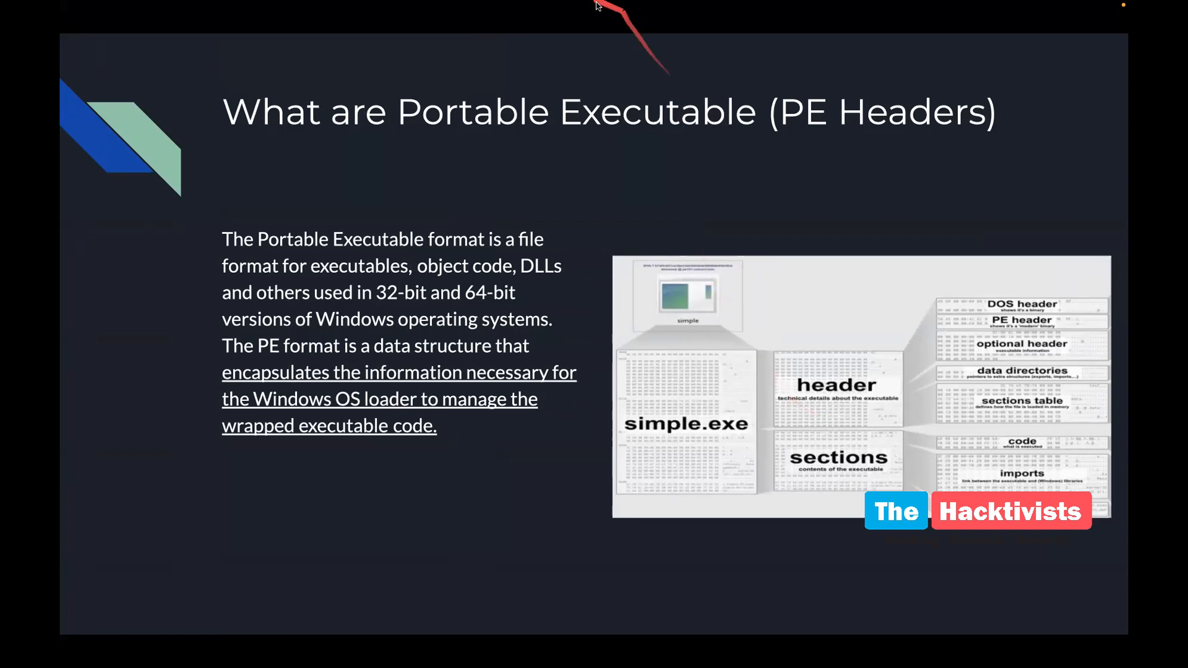
mouse_move(486, 20)
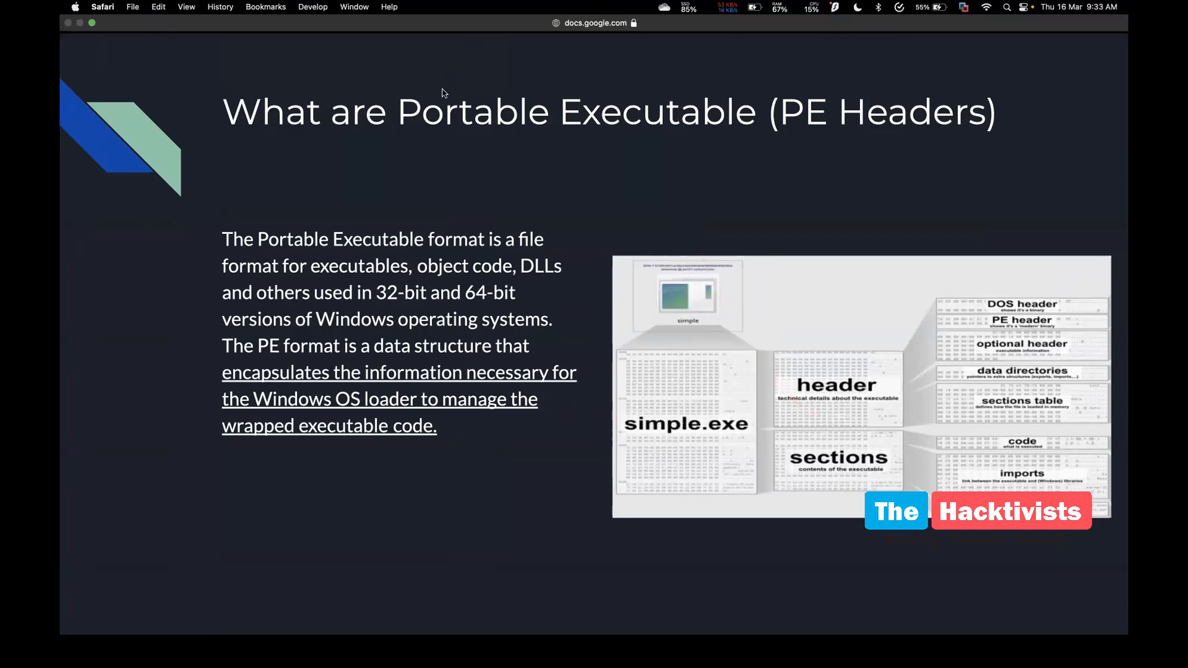
key("ctrl+Left")
key("ctrl+Left")
key("ctrl+Left")
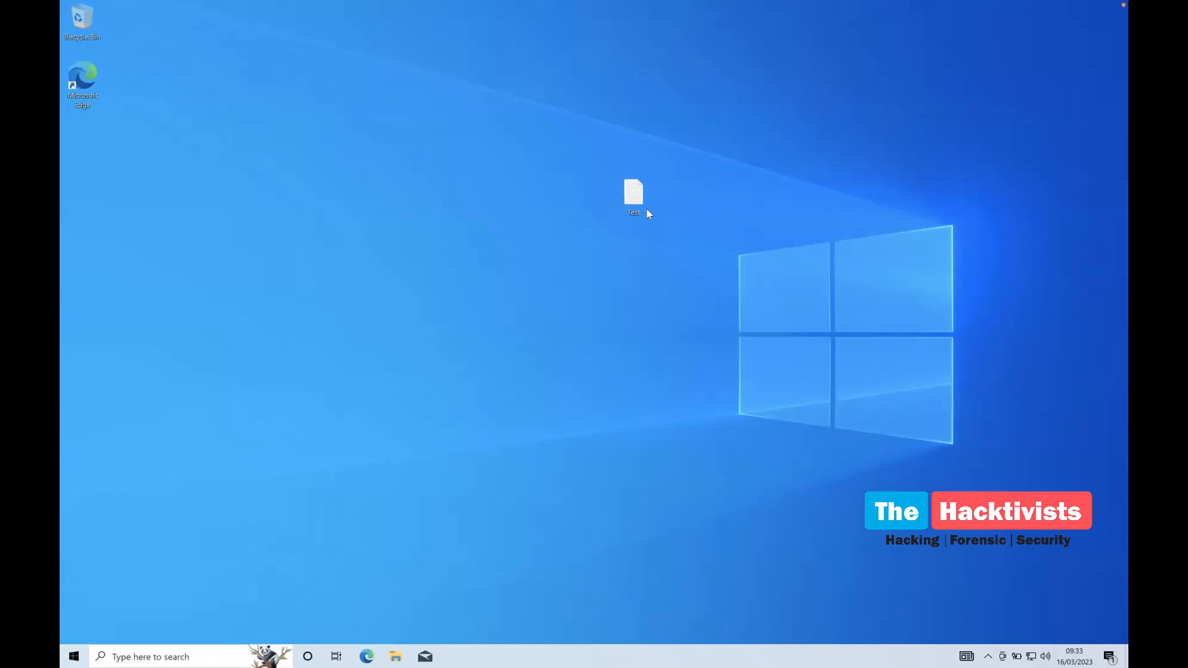
View the Test file's properties again and close them
right_click(635, 201)
left_click(670, 414)
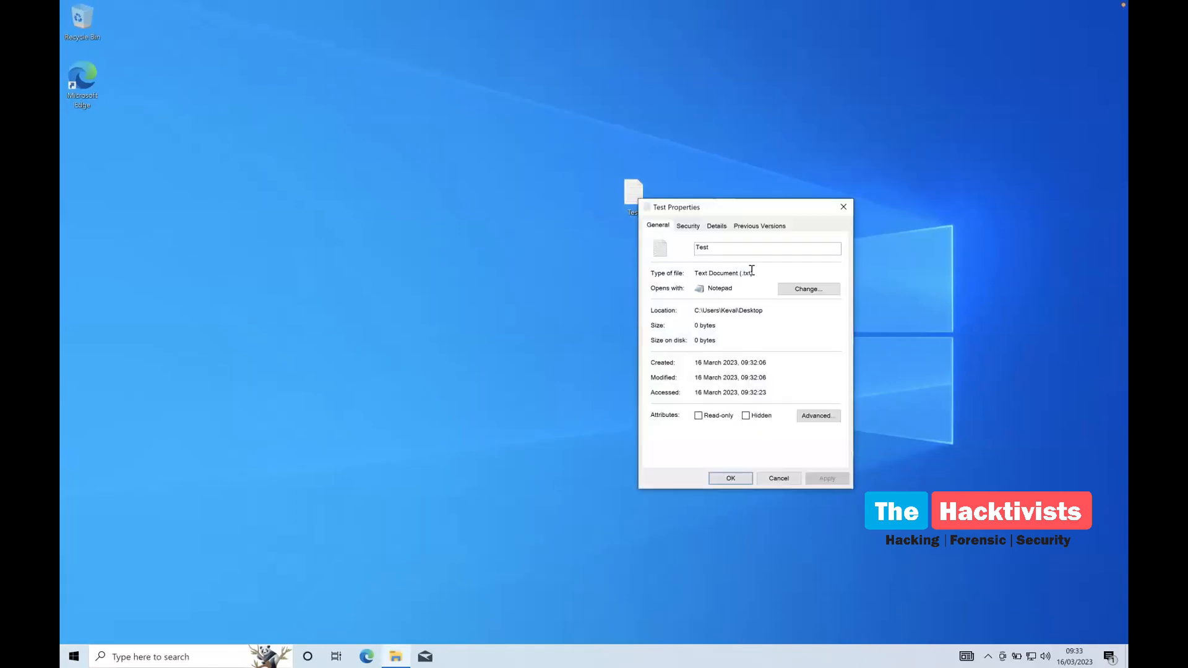
left_click(843, 206)
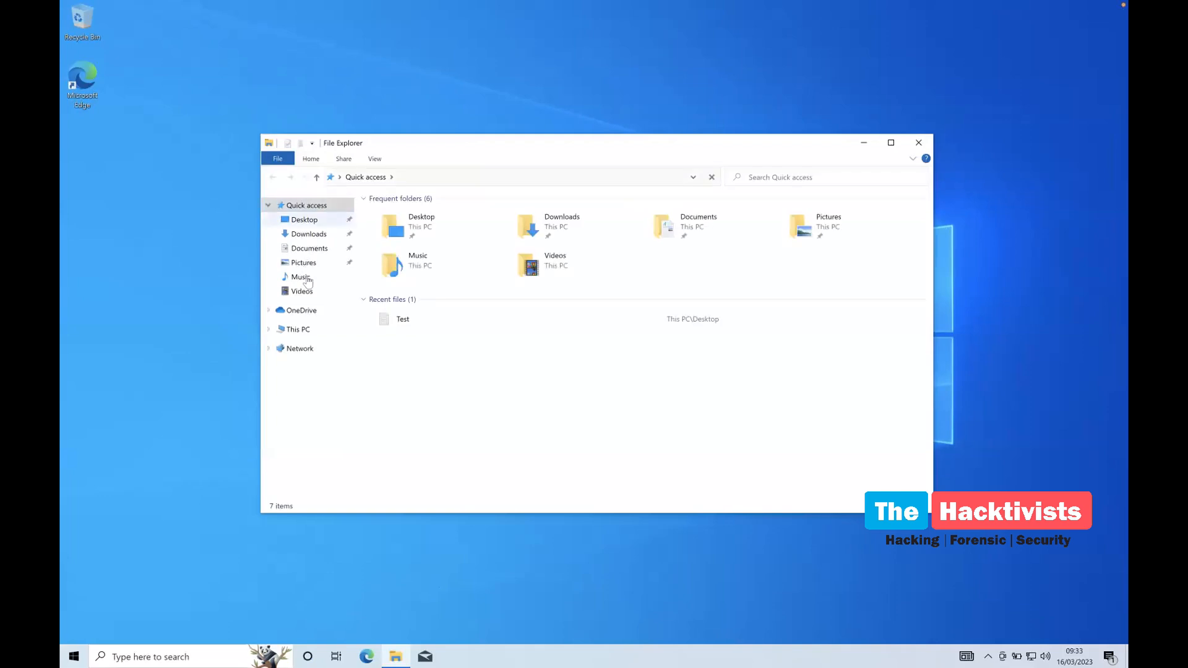
Browse Documents and Downloads in File Explorer and view the Downloads folder's properties
left_click(308, 249)
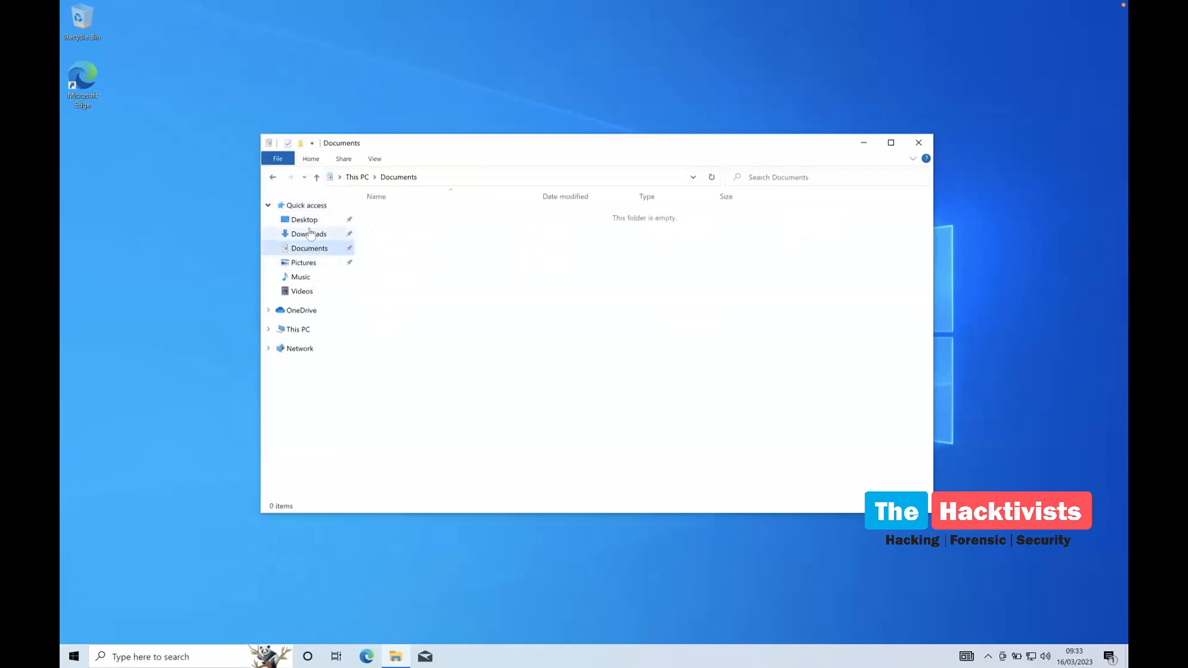
left_click(309, 233)
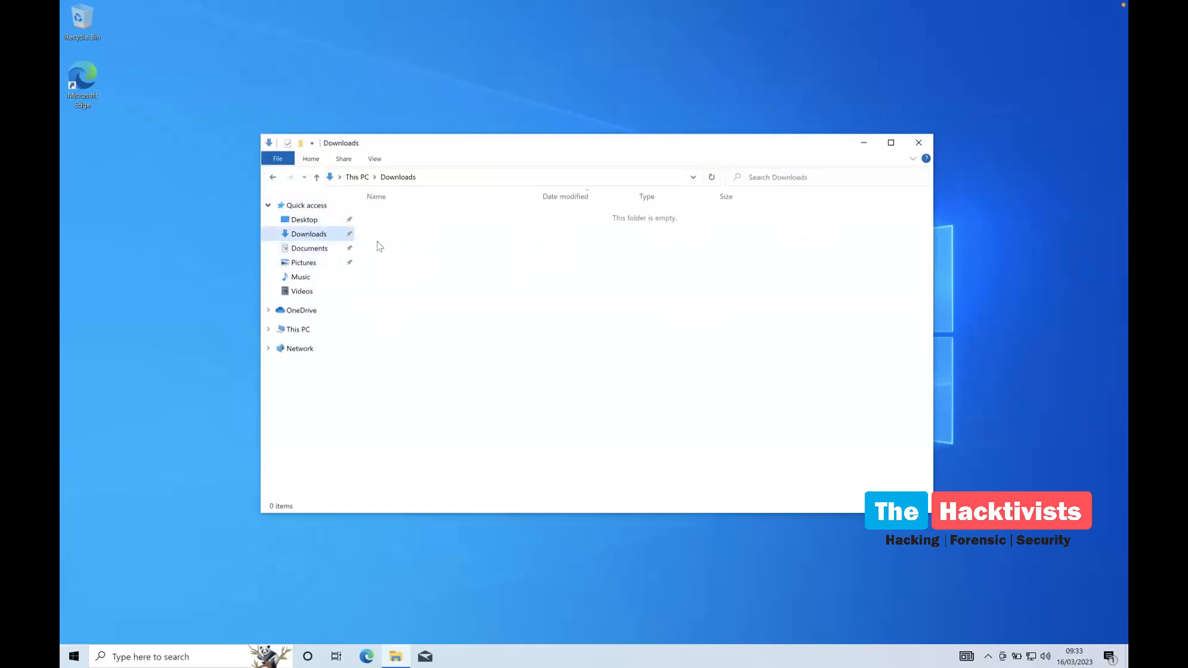
right_click(398, 242)
left_click(435, 401)
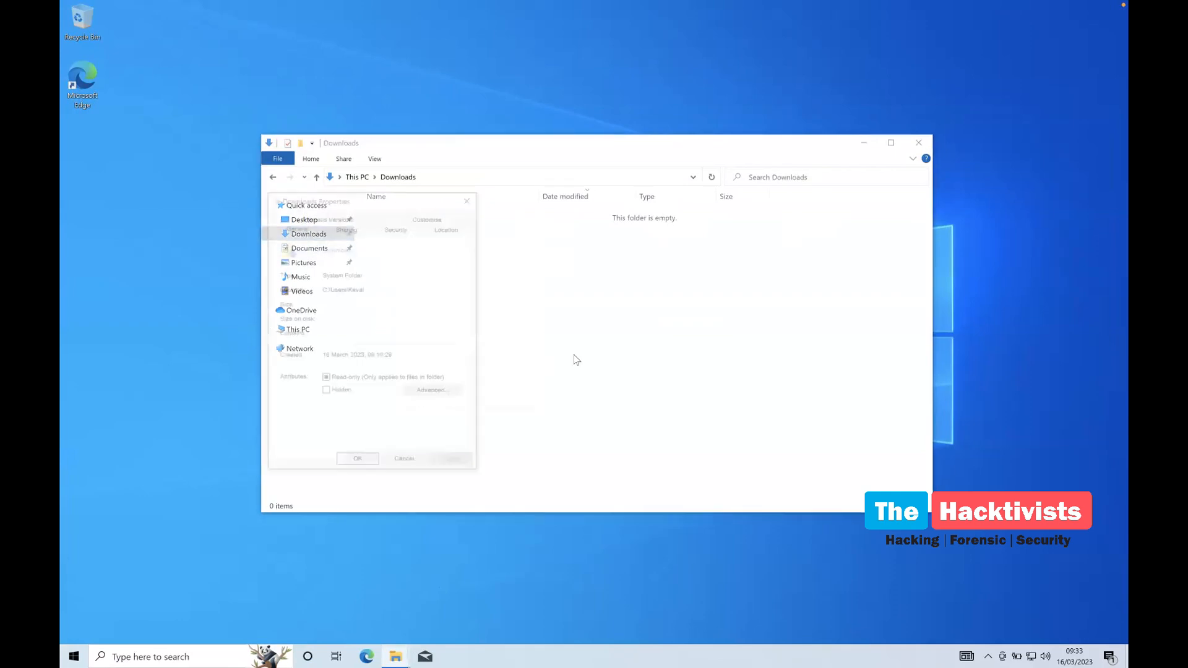
left_click(463, 201)
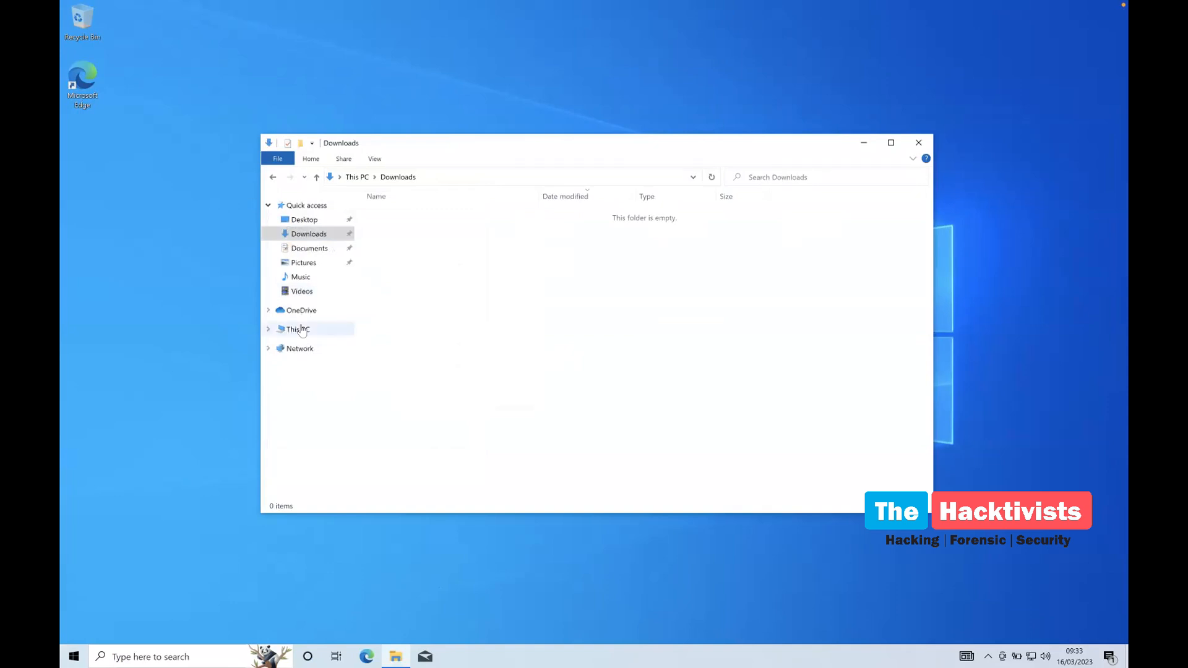
View This PC's About information, then open Local Disk (C:)
left_click(298, 330)
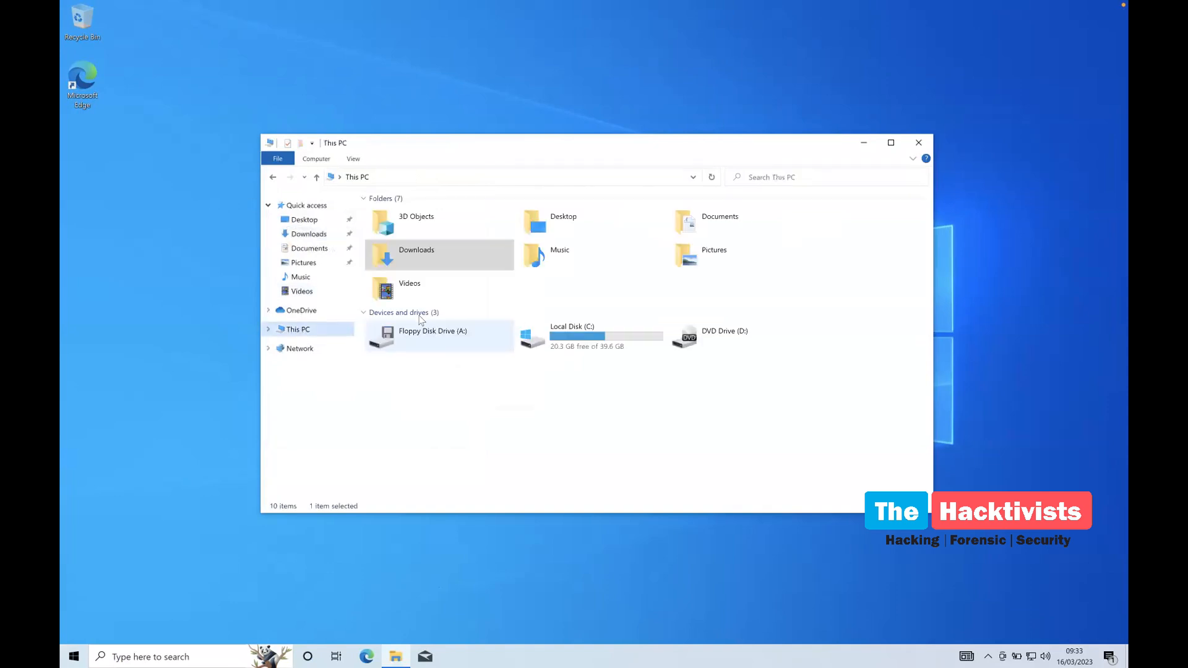
right_click(294, 332)
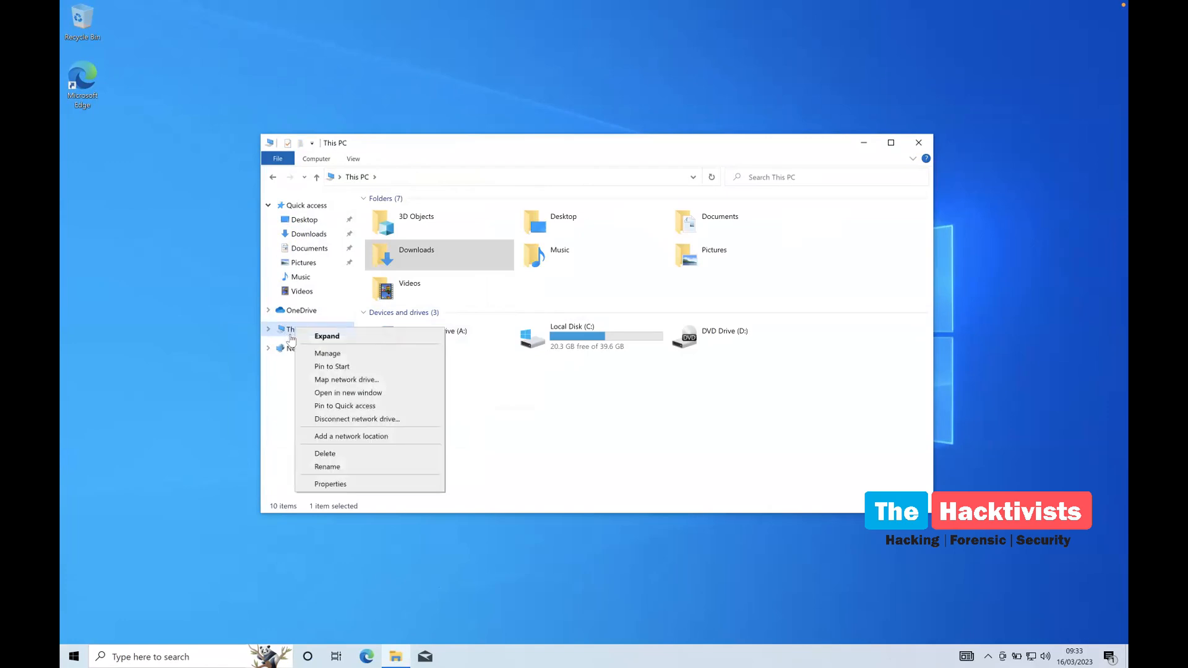
left_click(328, 485)
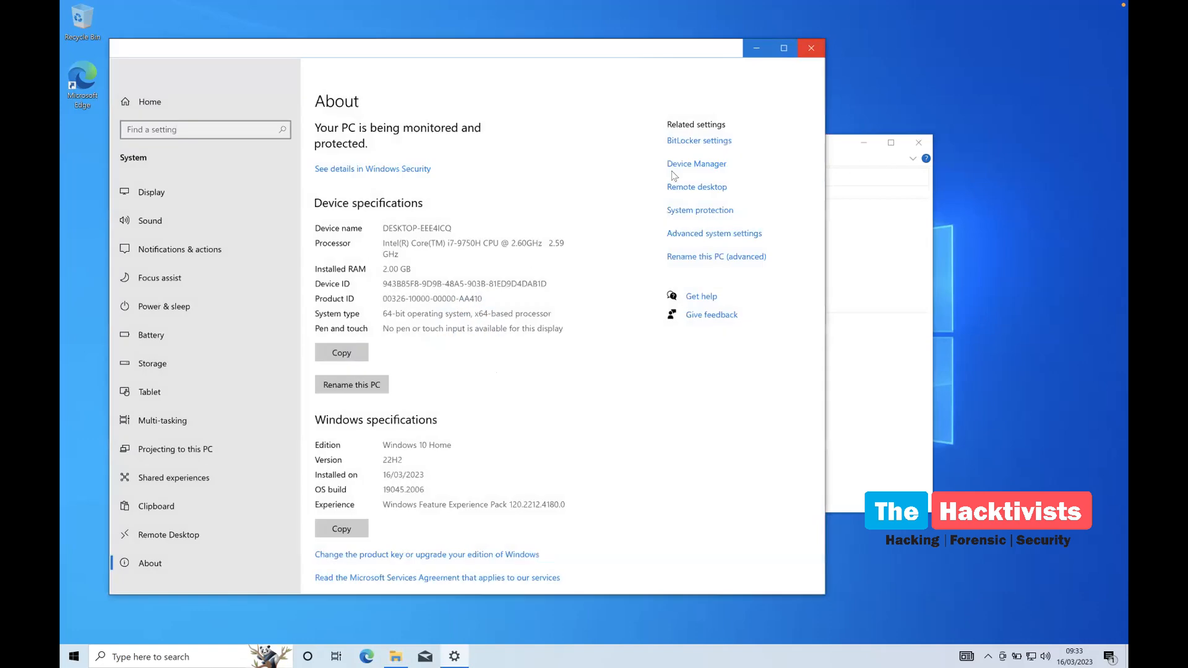
left_click(811, 48)
double_click(579, 350)
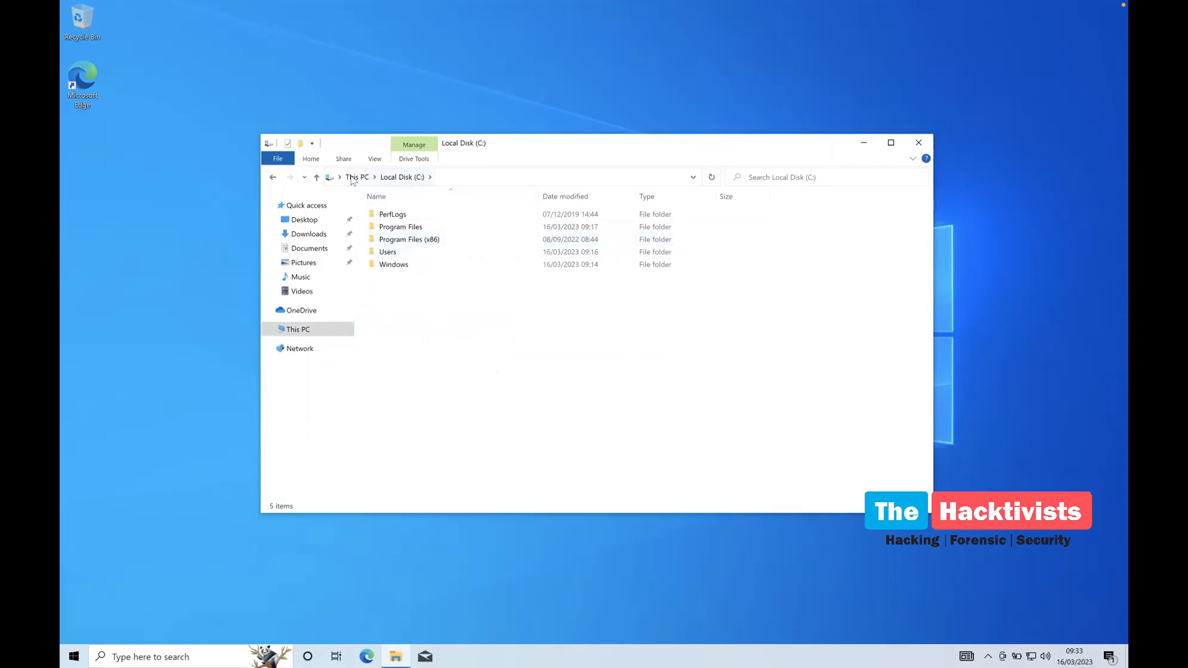
Show Local Disk (C:) properties (NTFS, 19.2 GB used, 20.3 GB free) and arrange windows aside
left_click(318, 156)
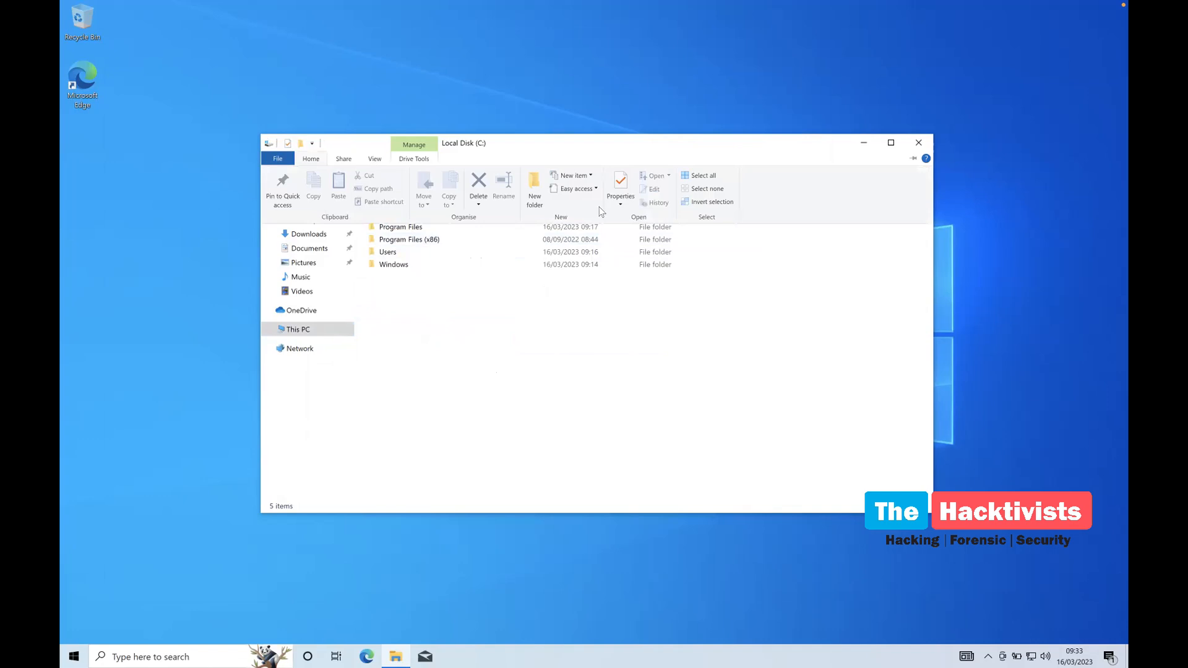
left_click(619, 205)
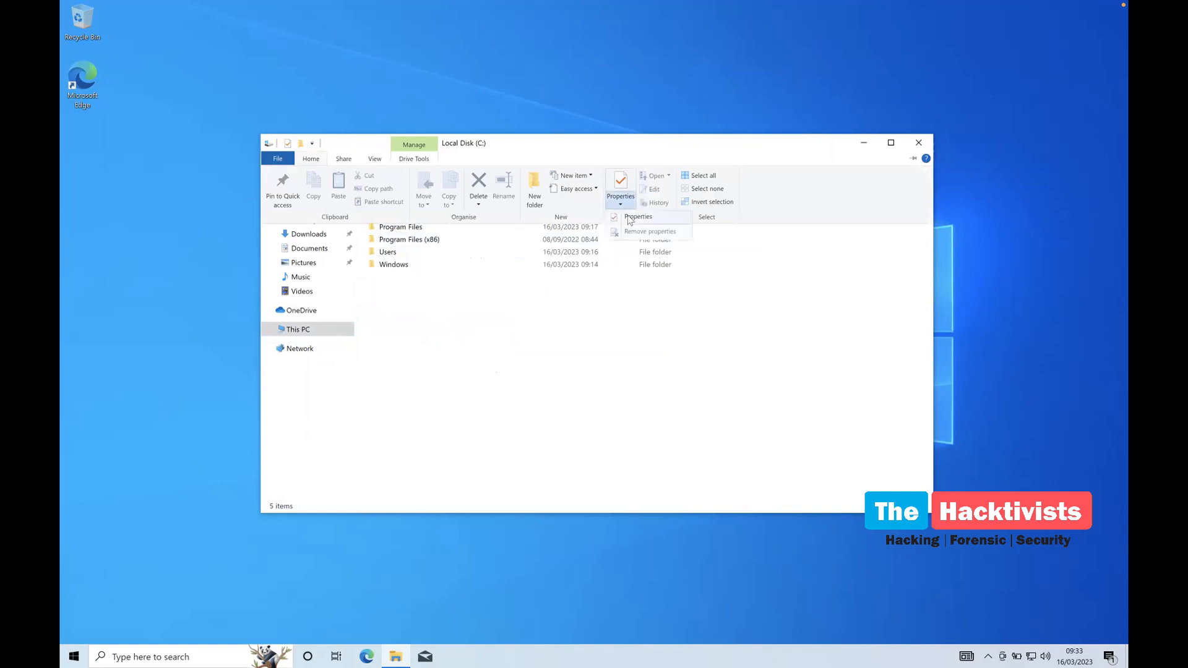
left_click(630, 221)
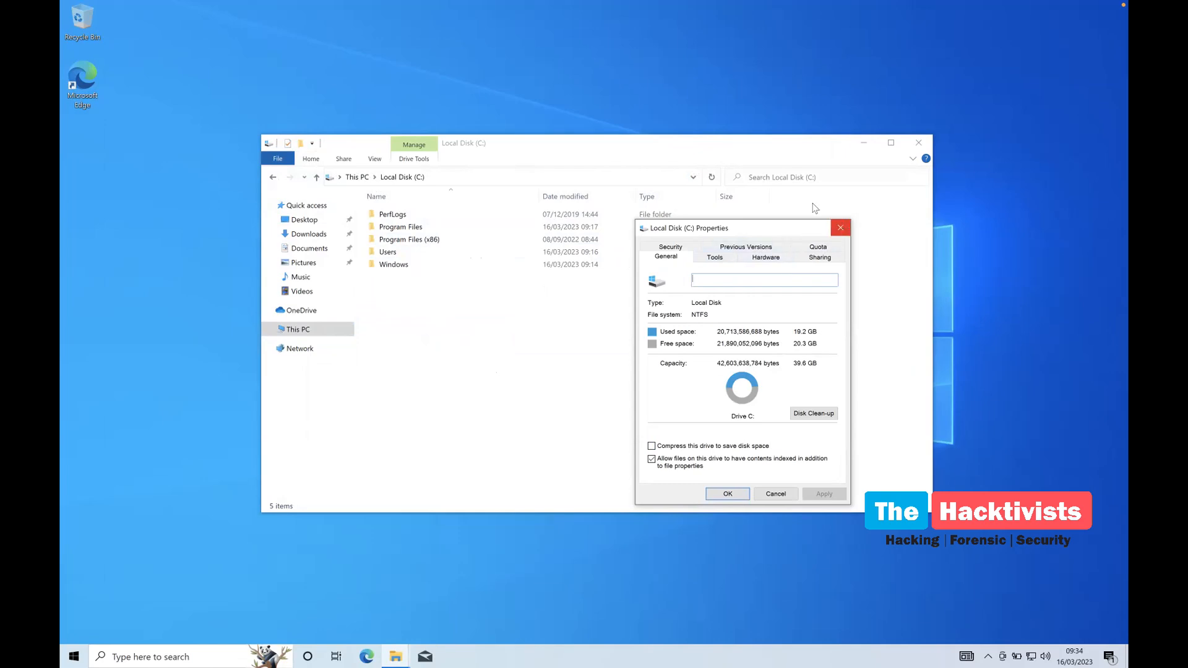
left_click_drag(814, 227, 611, 200)
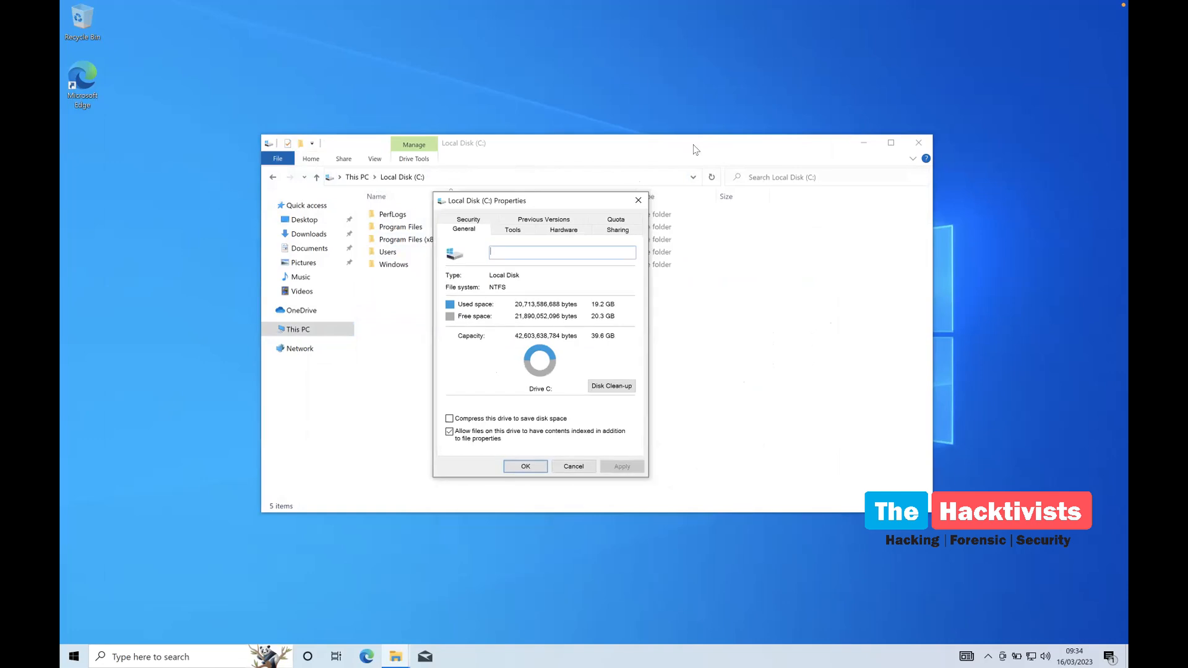
left_click_drag(708, 150, 555, 414)
left_click_drag(580, 201, 576, 202)
Save the empty Test note to the Desktop as Test.exe with the All Files type
double_click(633, 185)
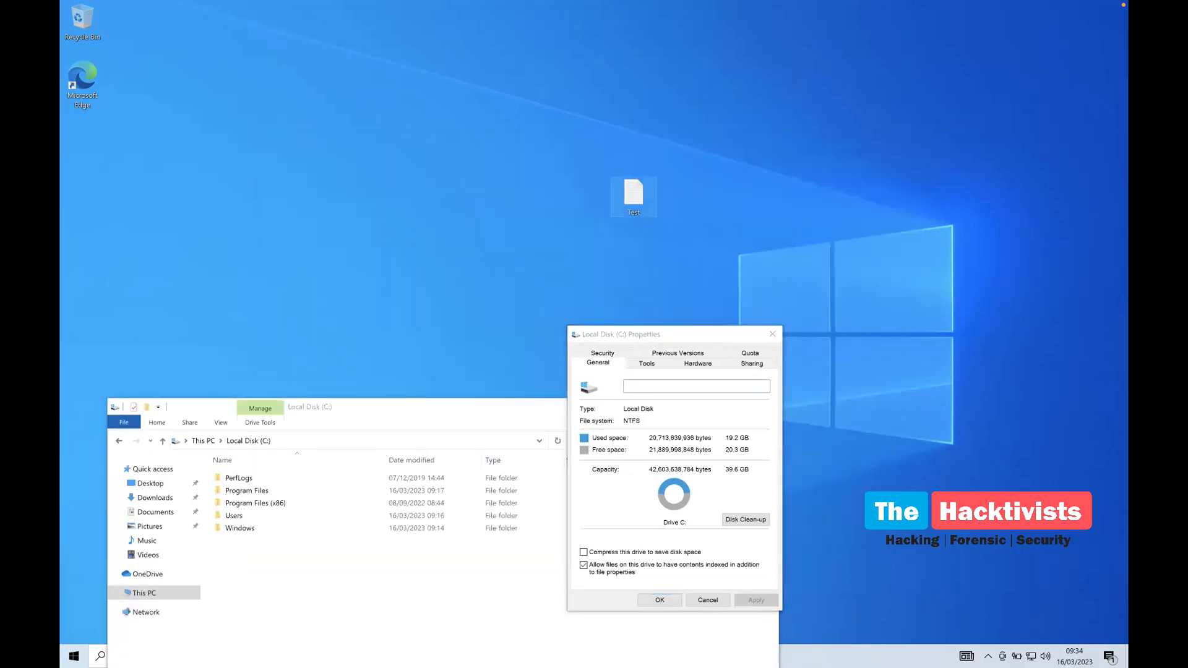
left_click(203, 156)
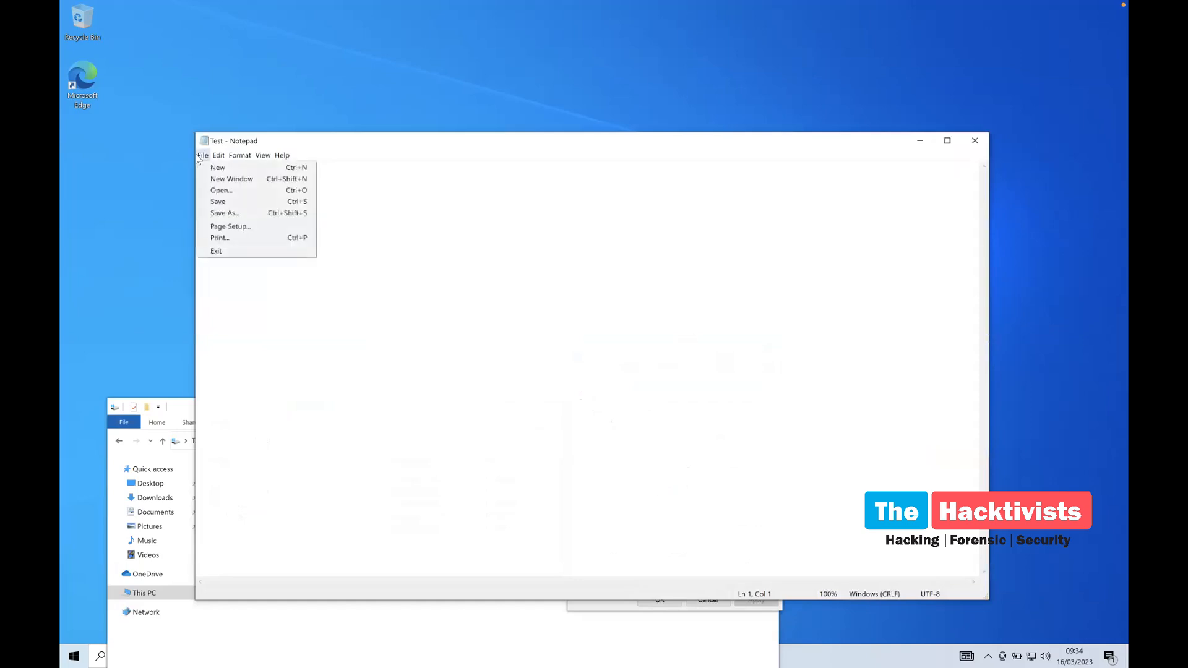
left_click(216, 212)
left_click(334, 373)
left_click(314, 399)
left_click(306, 375)
left_click(304, 394)
double_click(298, 361)
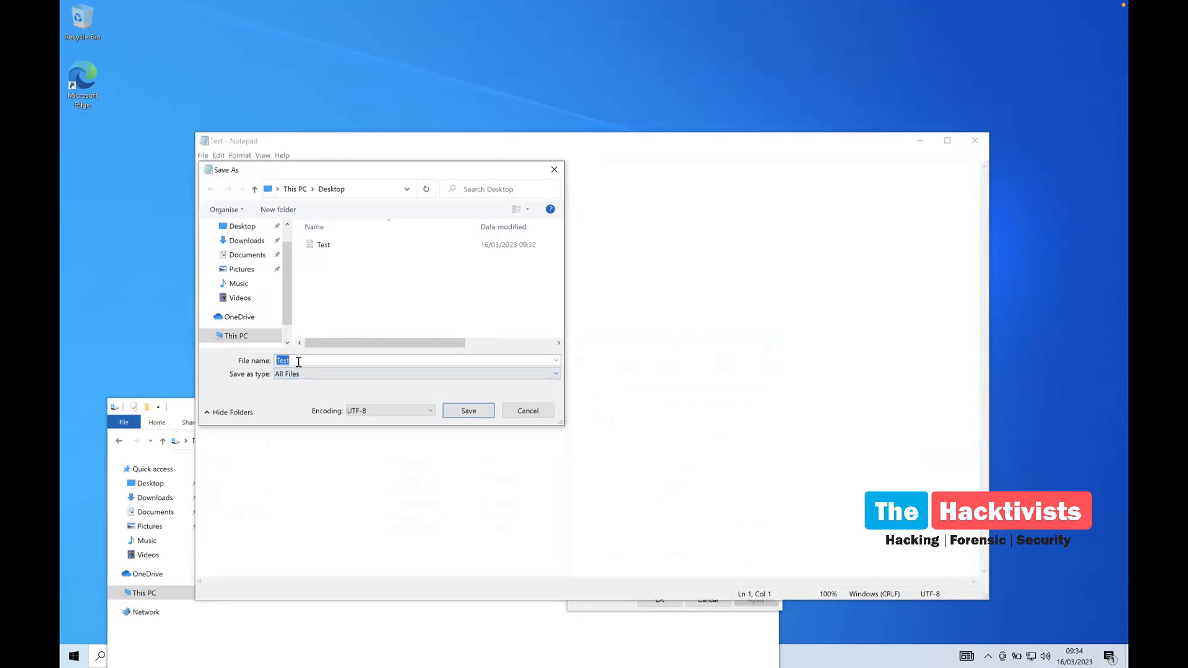
left_click(299, 362)
type(".exe")
key("Return")
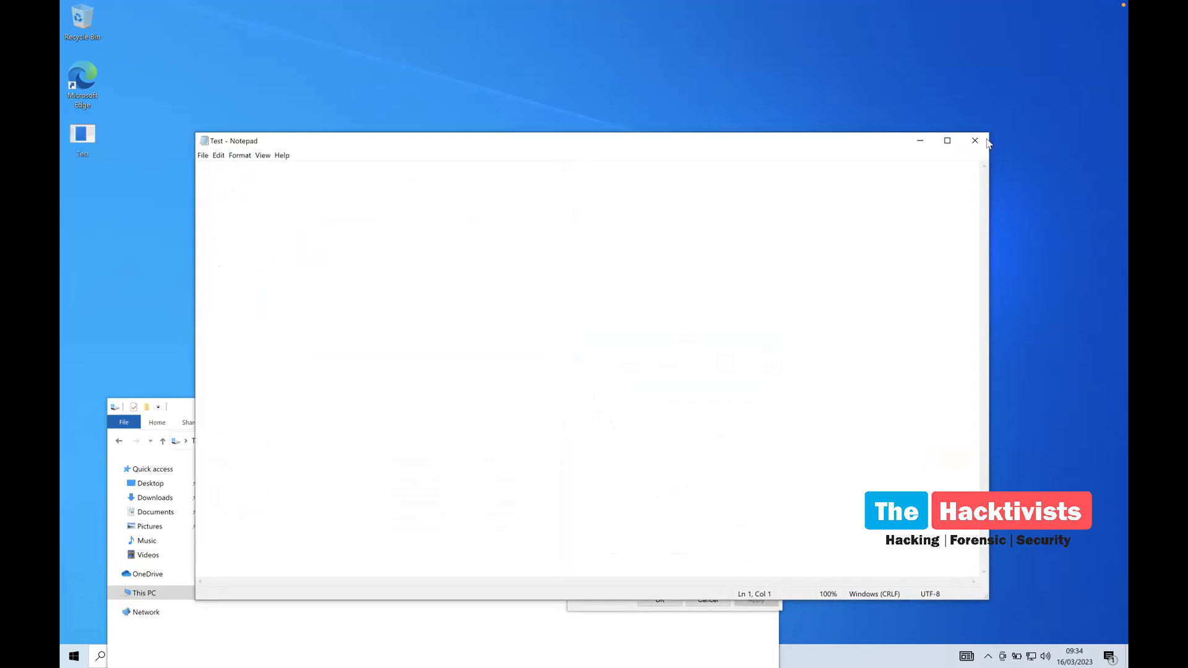
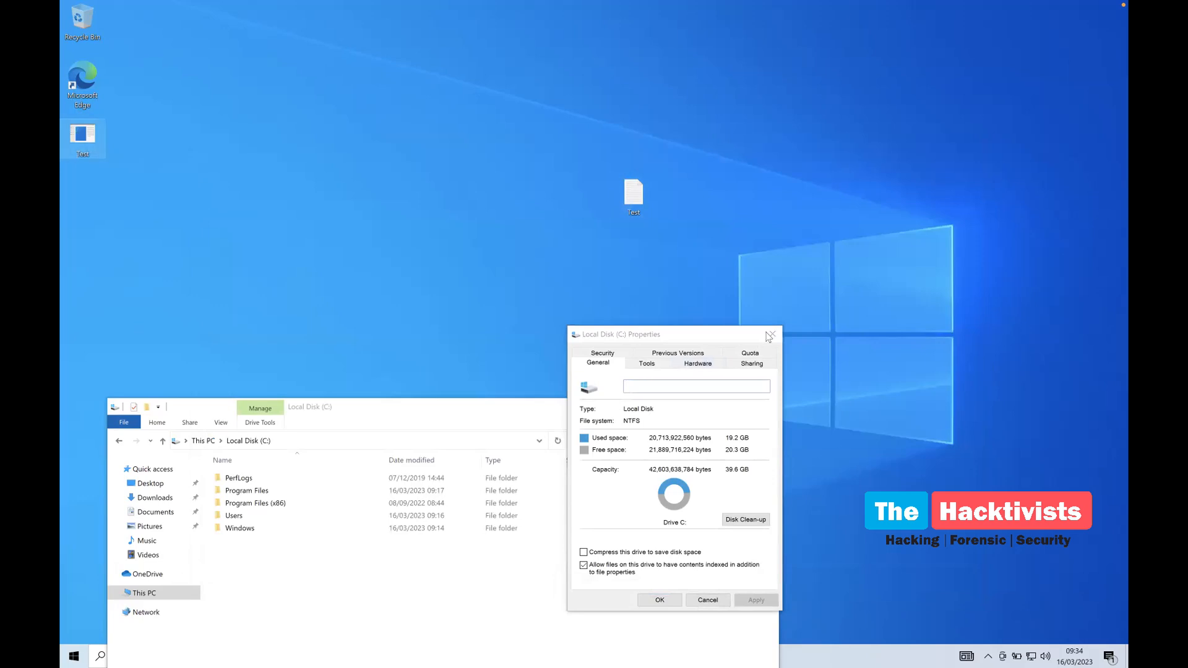
Close the Local Disk (C:) Properties dialog and File Explorer, leaving only the desktop with Test.exe
left_click(770, 335)
left_click(765, 407)
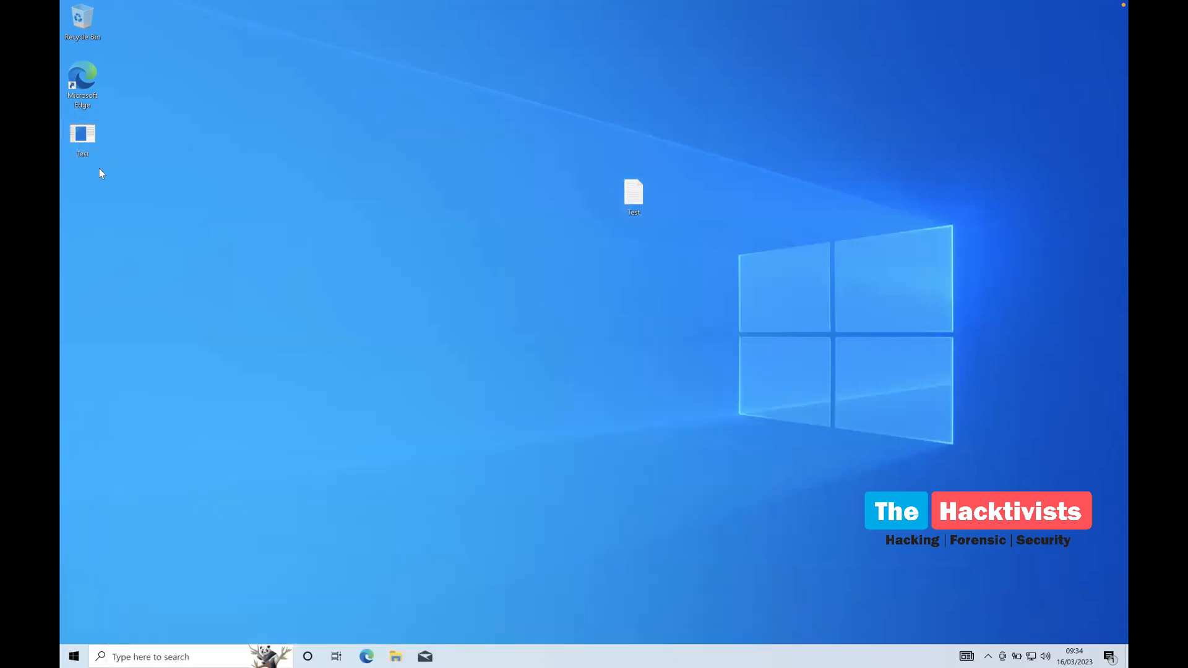
Launch Test.exe from the desktop, dismiss 'This app can't run on your PC', and return to the Portable Executable slide
double_click(84, 135)
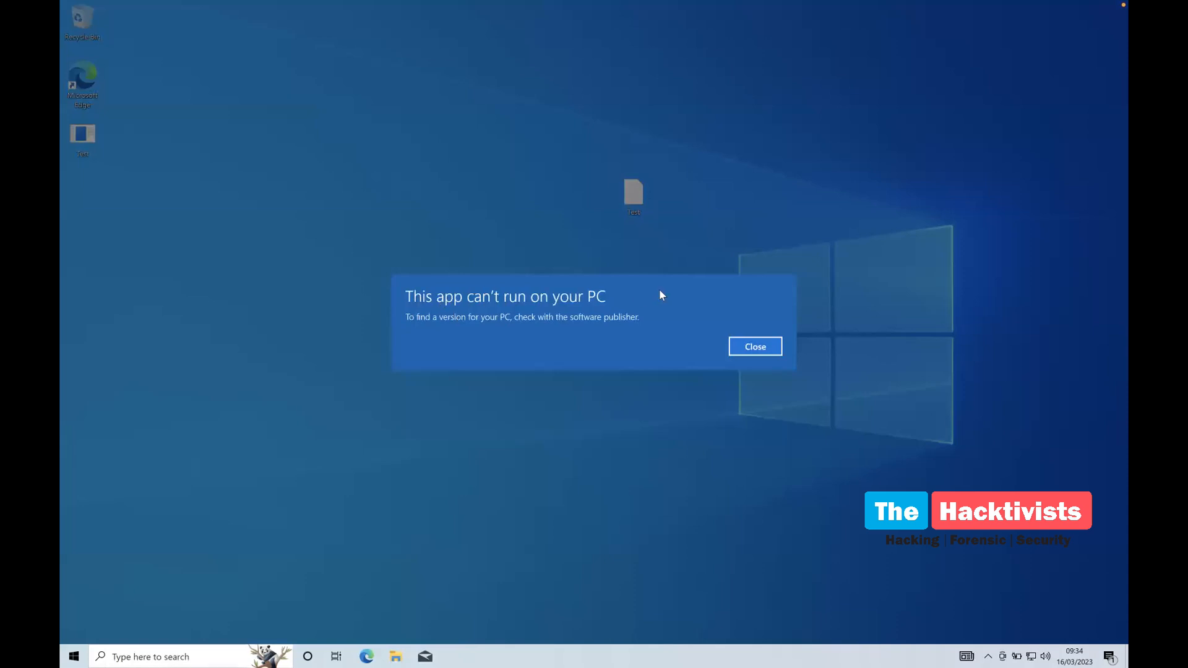
left_click(765, 347)
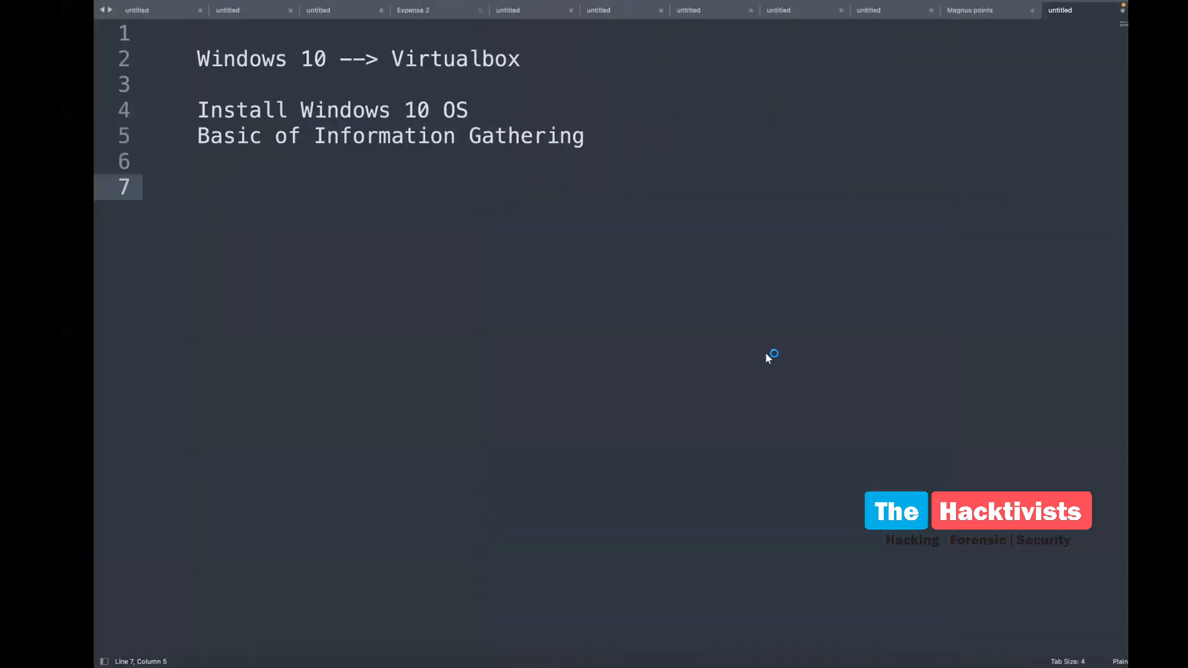
key("ctrl+Right")
key("ctrl+Right")
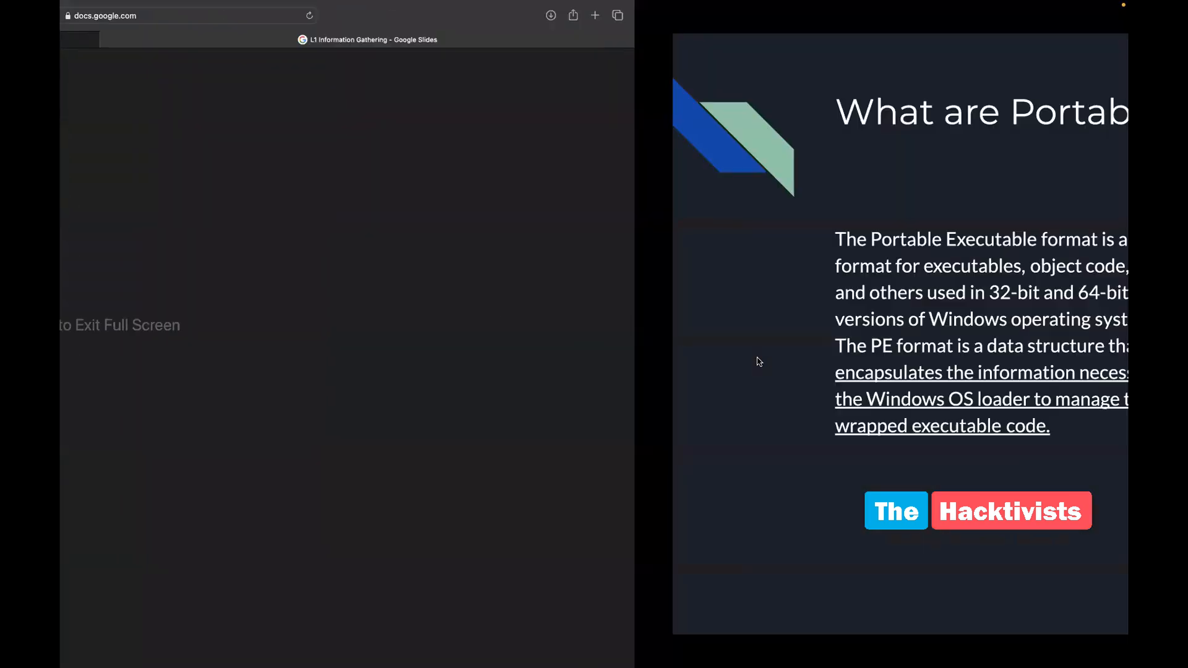